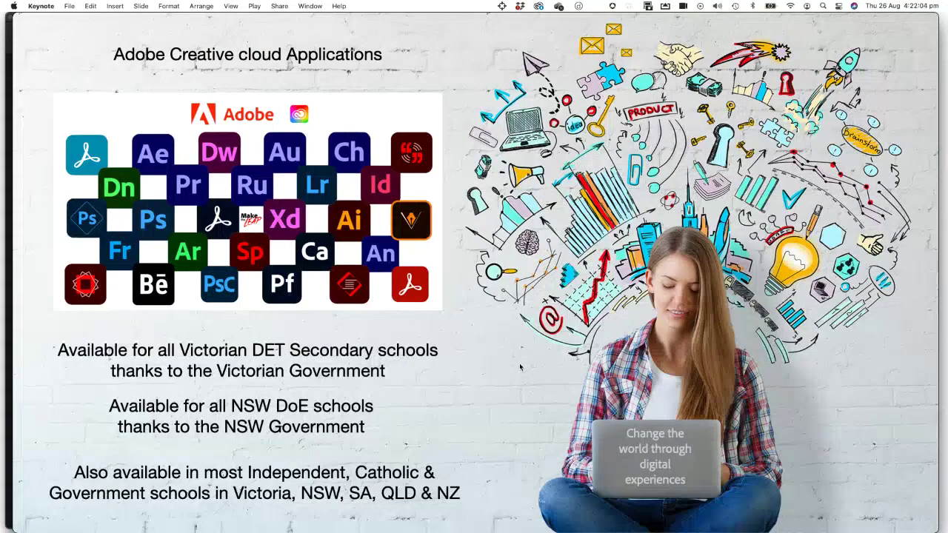
click(520, 367)
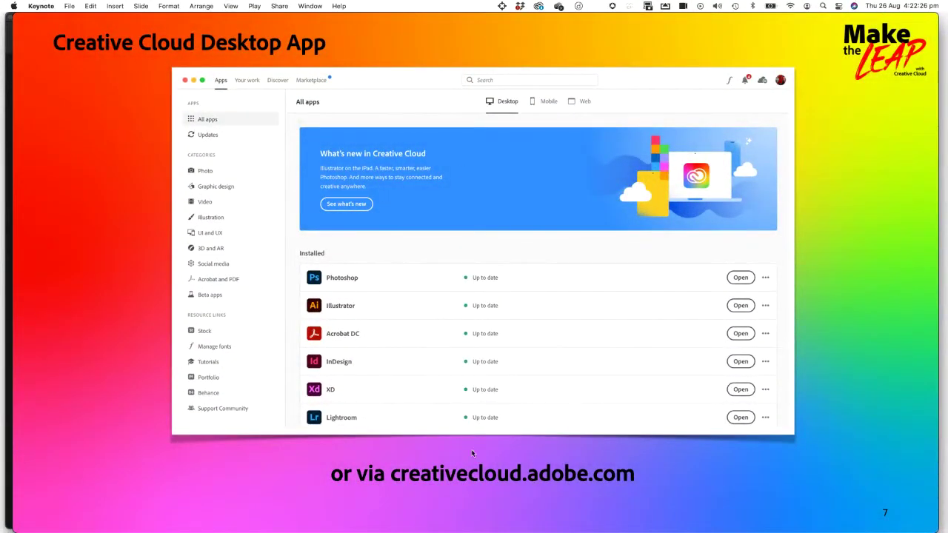
click(738, 471)
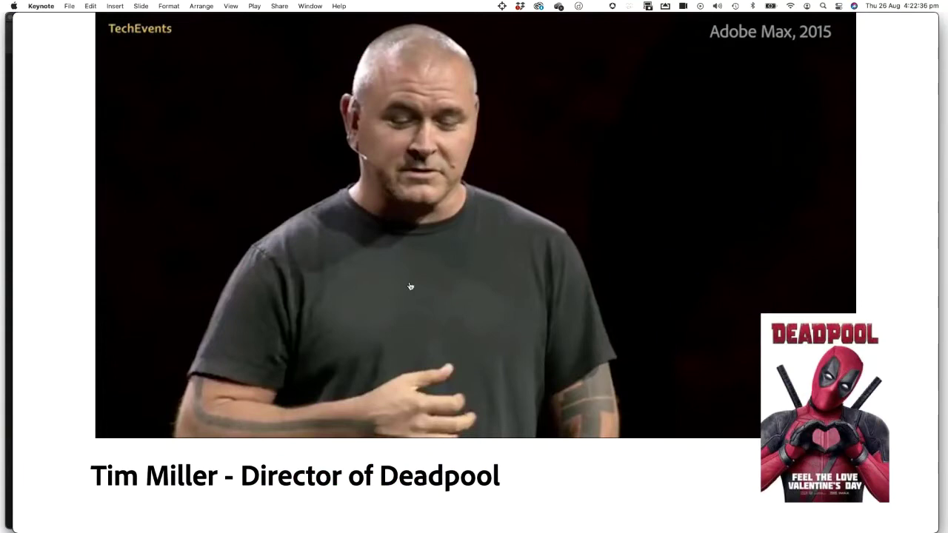
Switch to Premiere Pro and start a new project named "Washing Hands"
key(super+Tab)
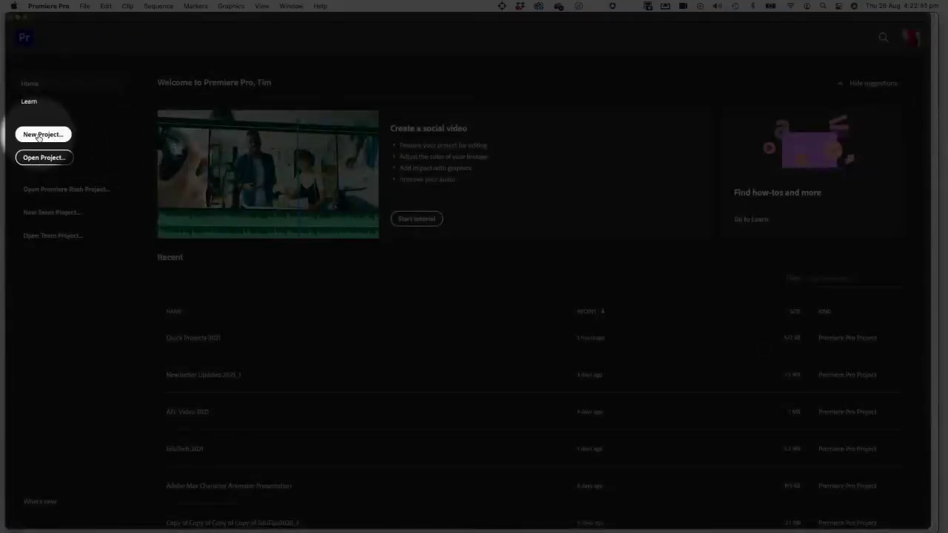
key(super+Tab)
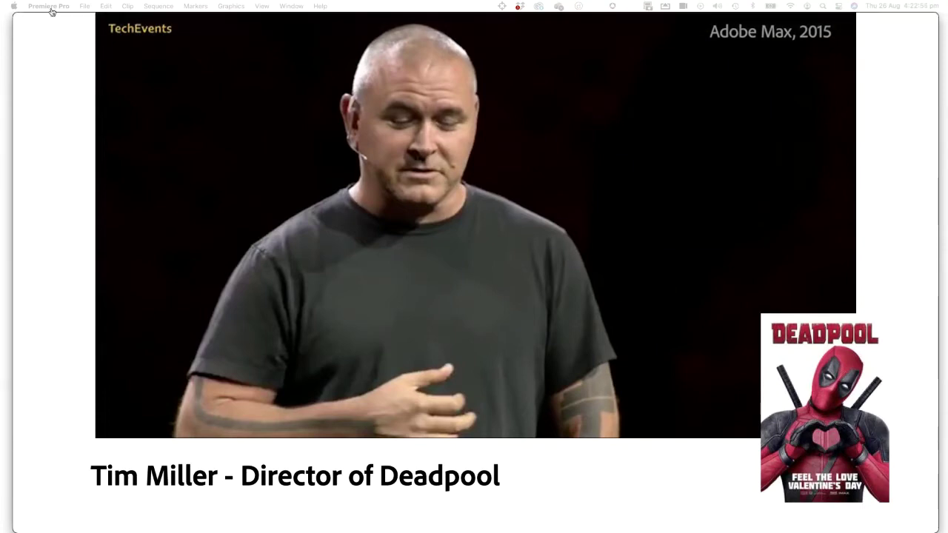
key(super+Tab)
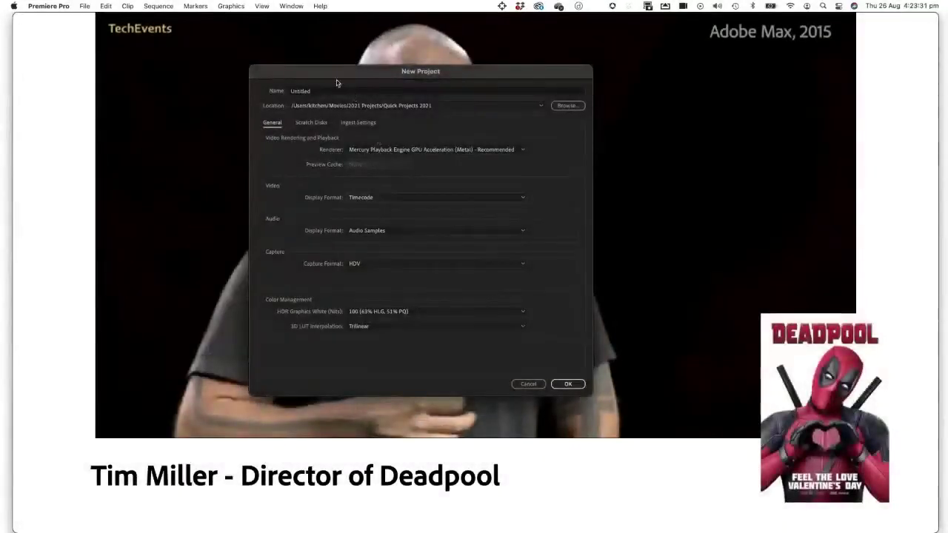
click(337, 90)
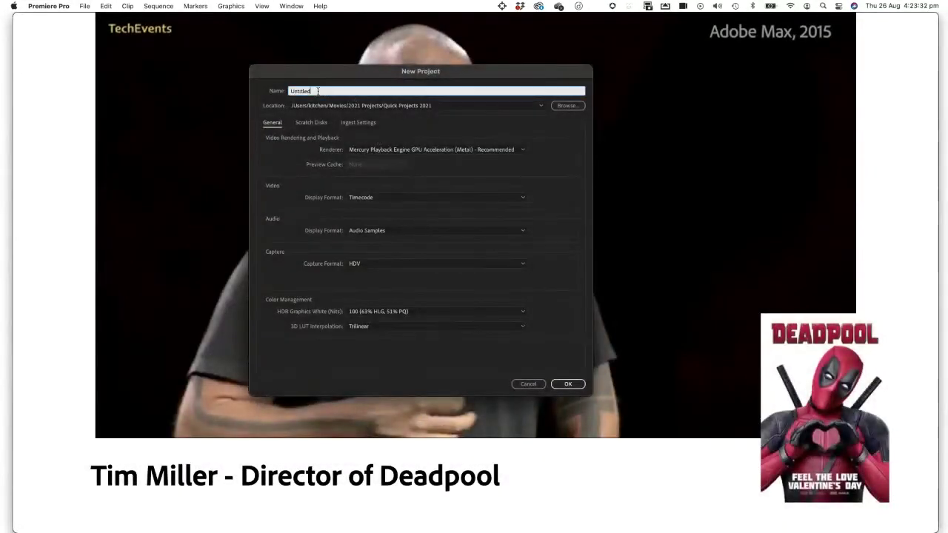
key(super+a)
text(Washing Hands)
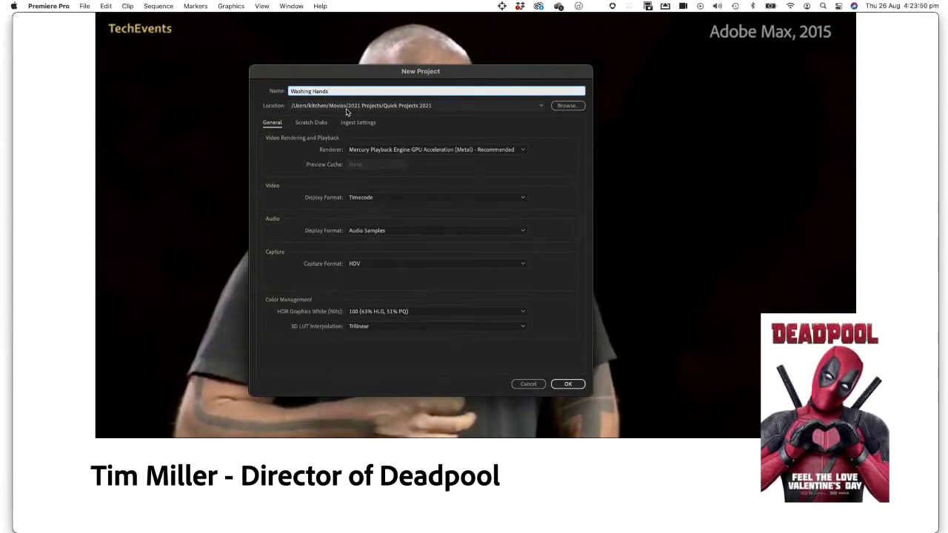
Set the project location to the Hand Hygiene folder on the Desktop and create the project
click(561, 106)
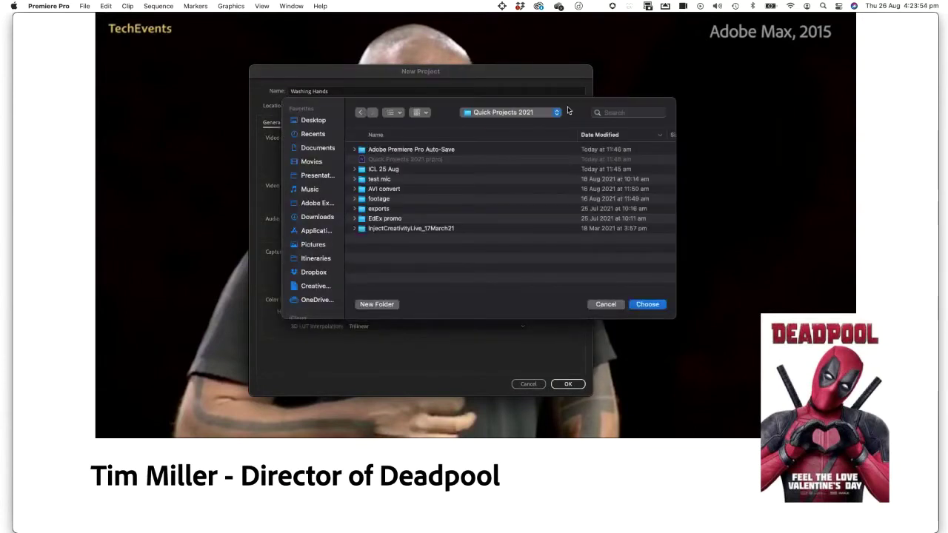
click(312, 122)
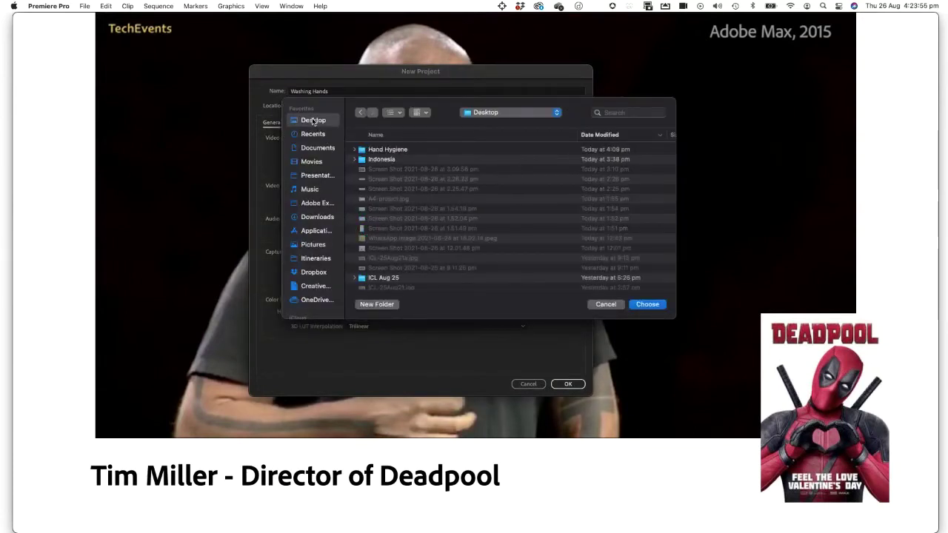
double_click(374, 150)
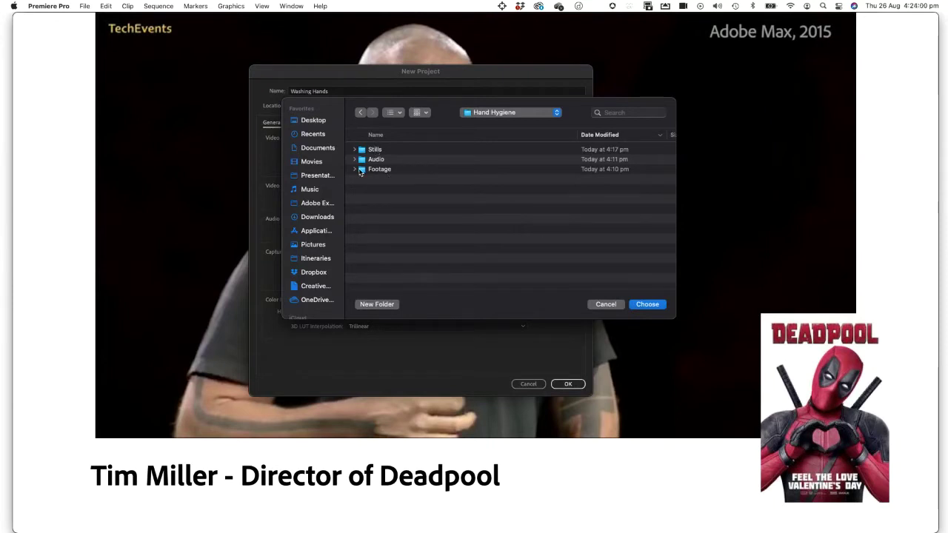
click(647, 305)
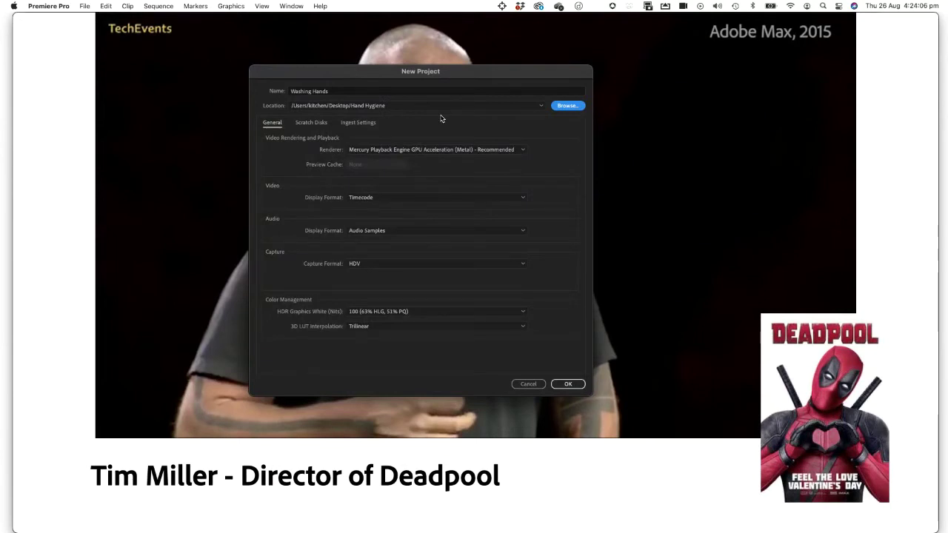
click(568, 384)
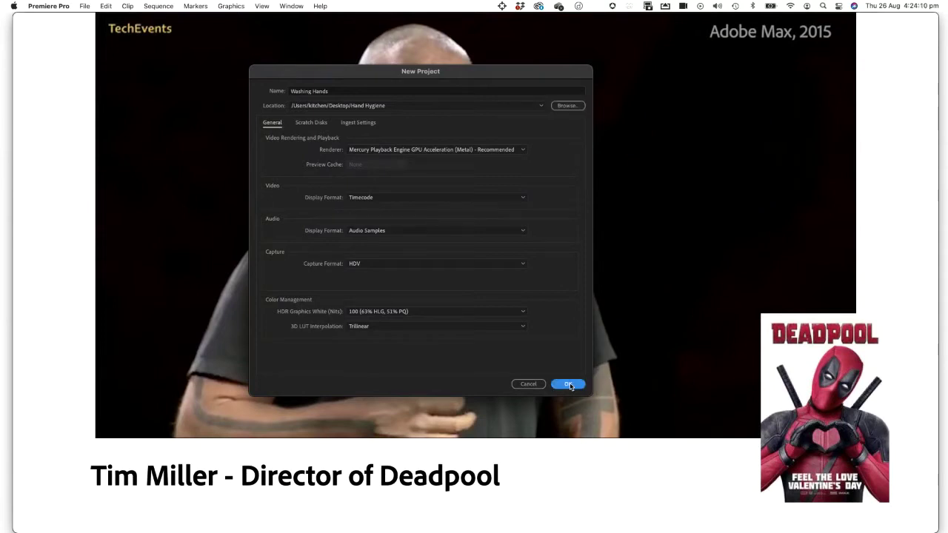
click(568, 384)
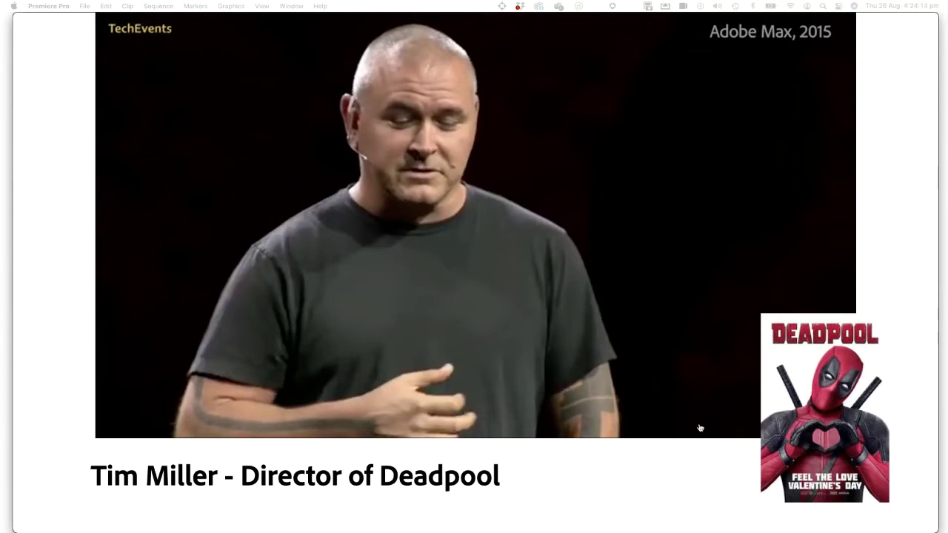
Bring the Washing Hands project window forward and resize it to fill the screen
key(super+Tab)
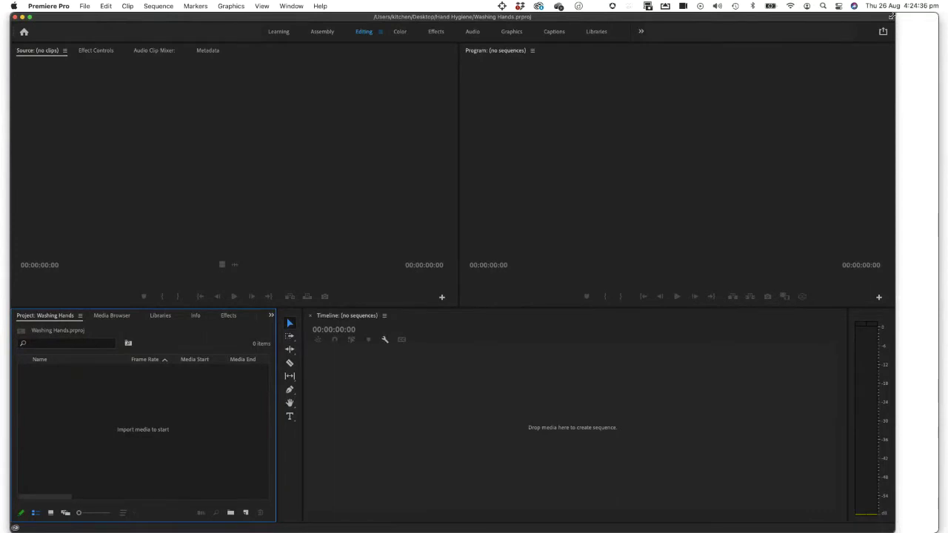
drag(851, 51, 842, 16)
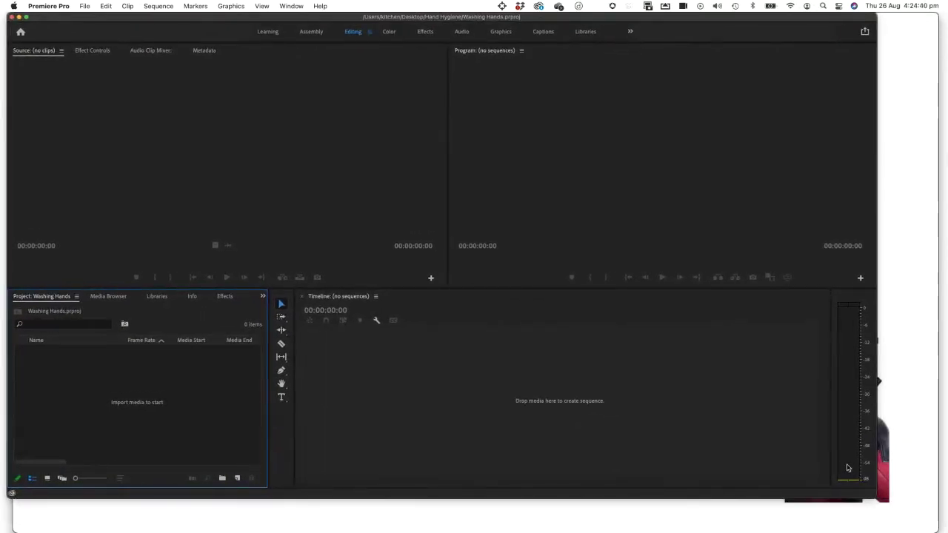
drag(875, 498, 942, 532)
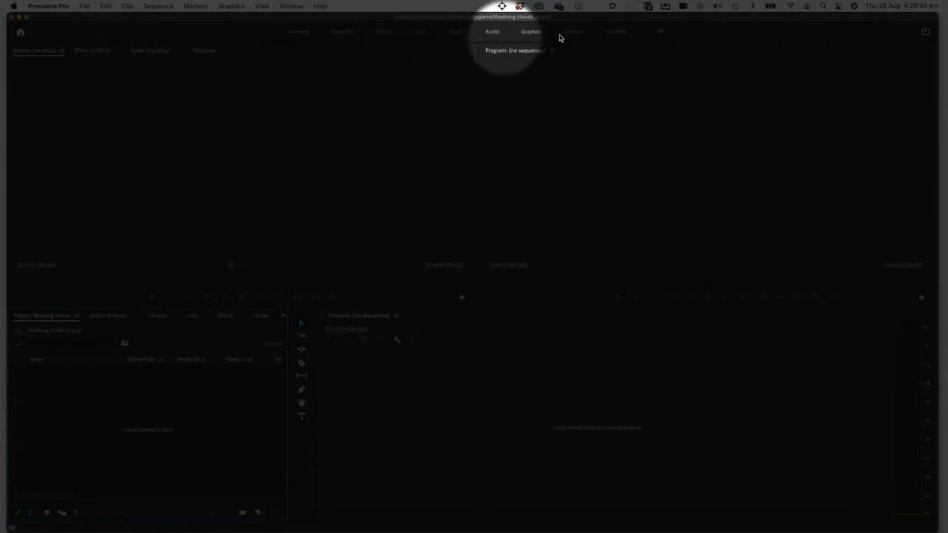
Rearrange the Editing workspace by shrinking the Source and Program monitors, narrowing the Timeline and widening the tools and audio meters areas
click(341, 32)
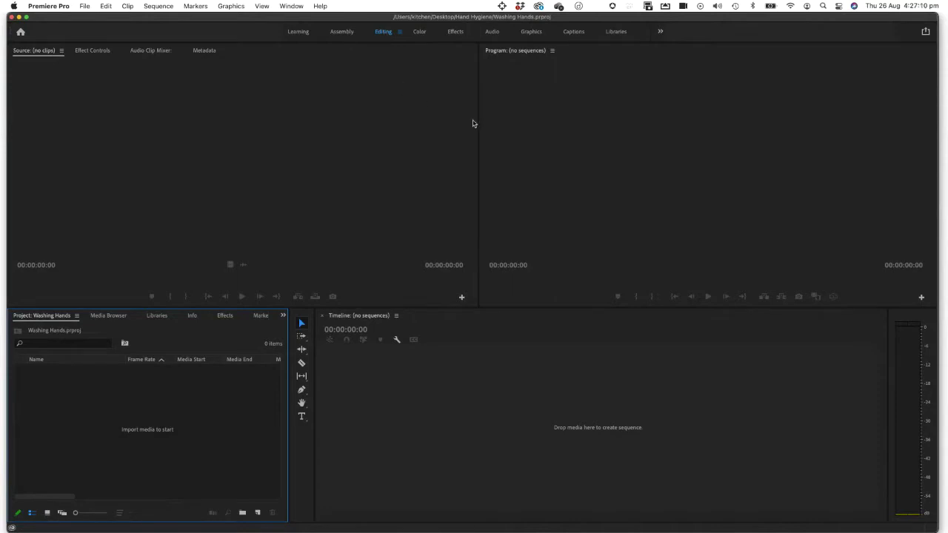
drag(479, 140, 326, 137)
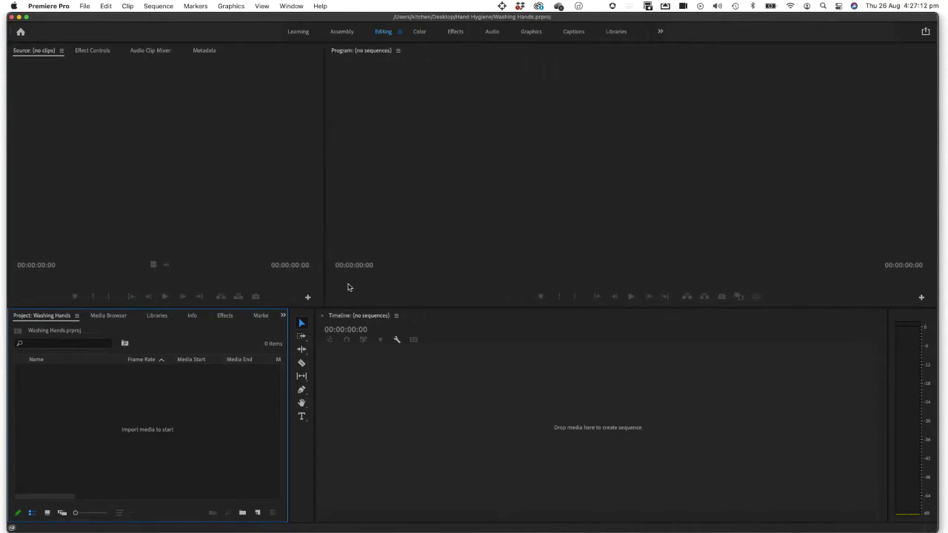
drag(355, 308, 358, 105)
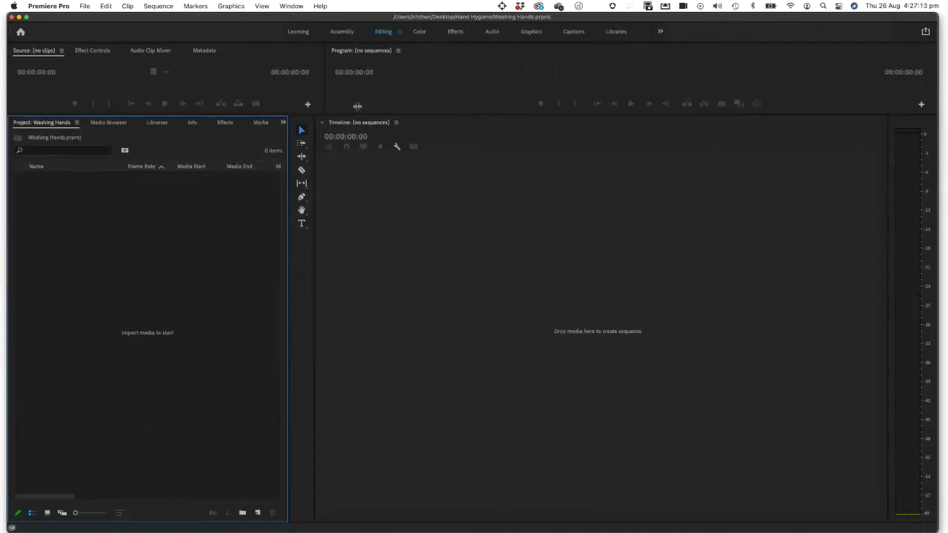
drag(315, 228, 637, 240)
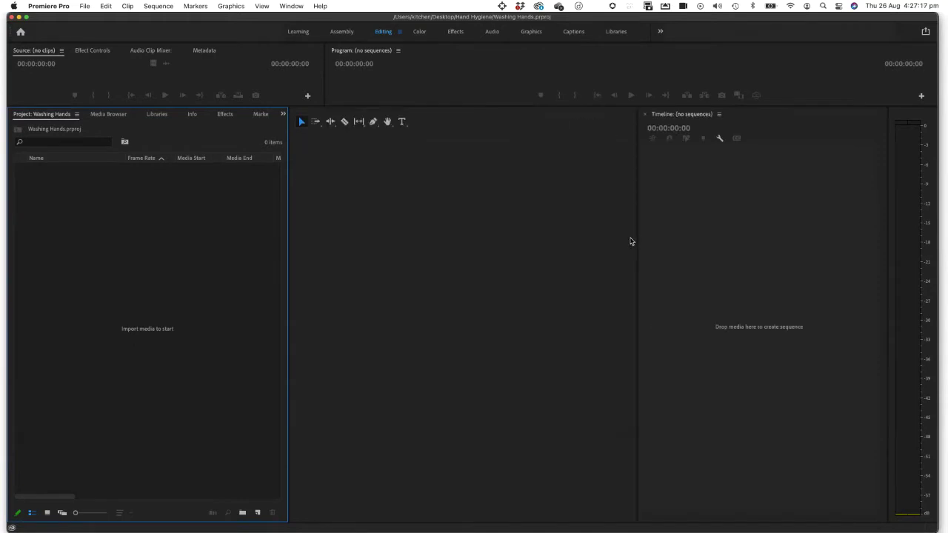
drag(887, 342, 719, 338)
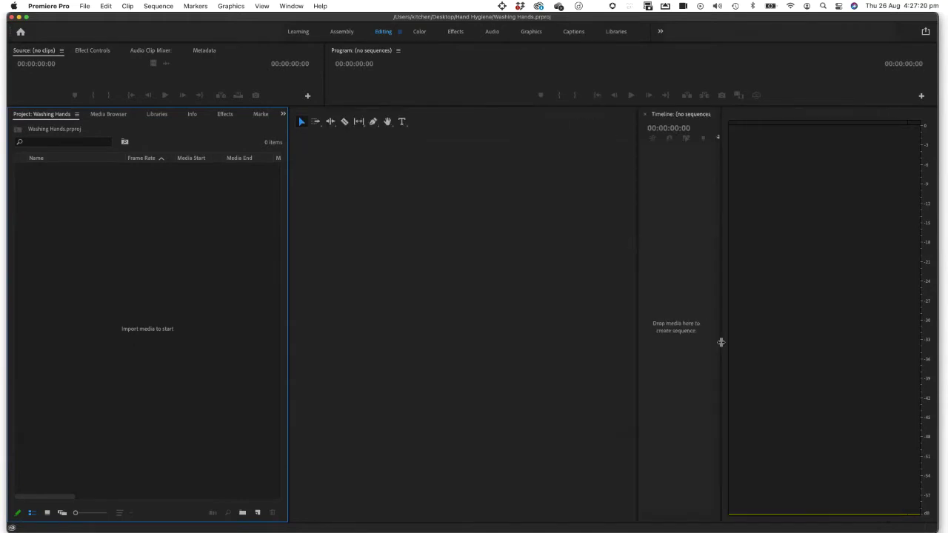
drag(637, 334, 529, 328)
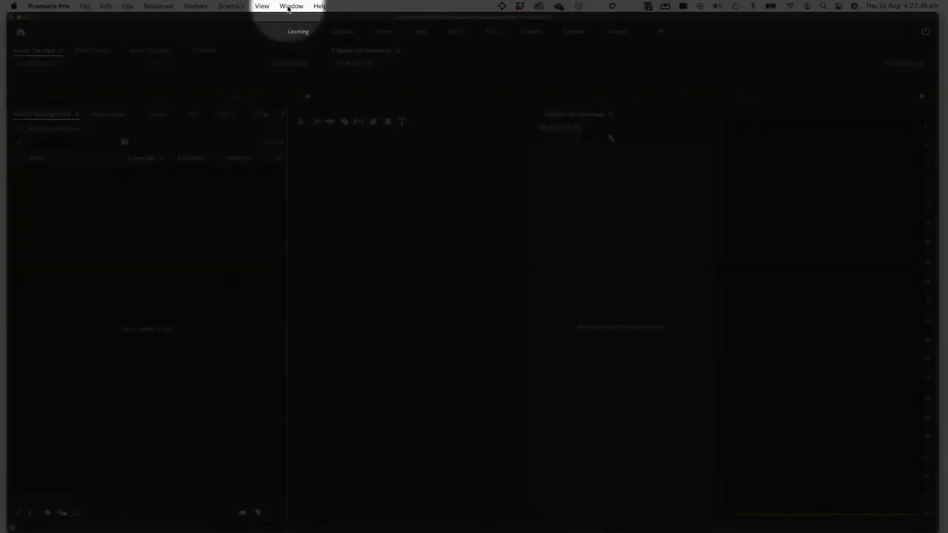
Reset the Editing workspace to its saved layout
click(288, 6)
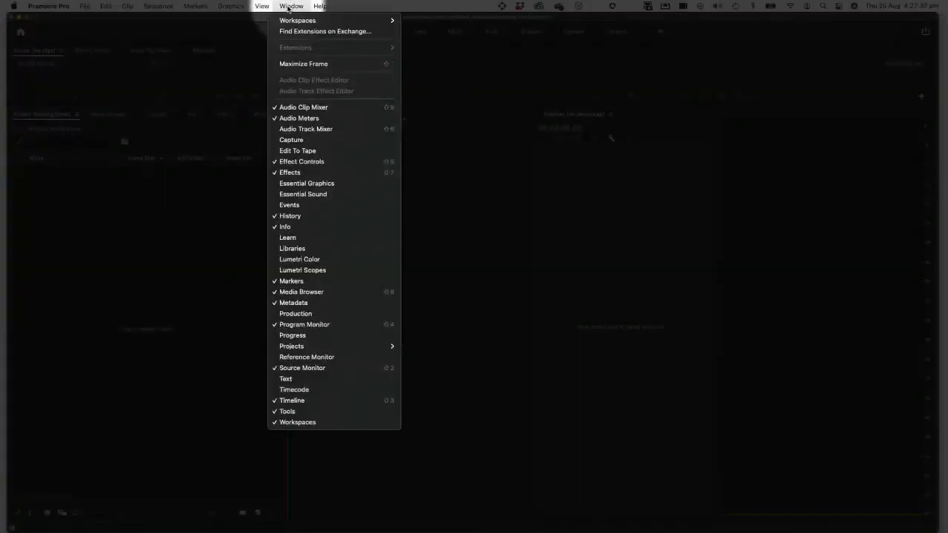
mouse_move(288, 20)
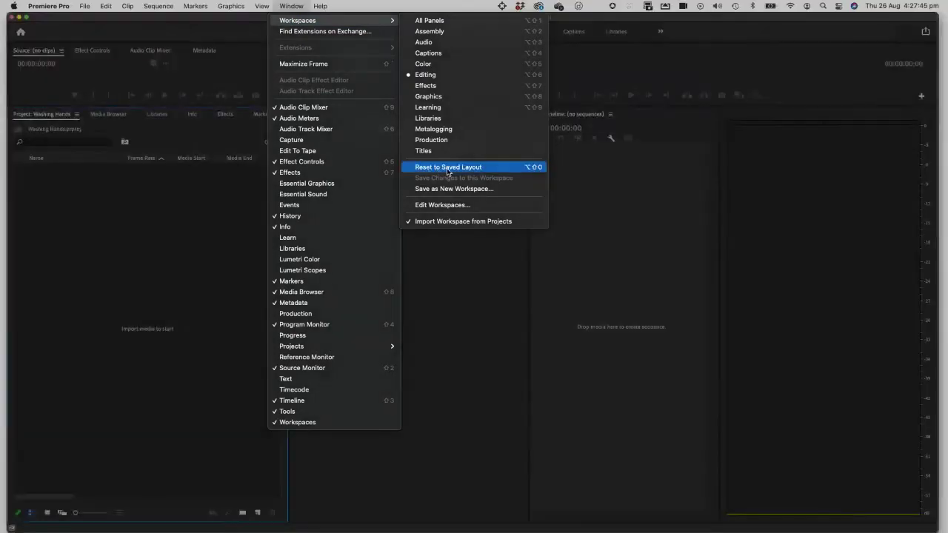
click(448, 169)
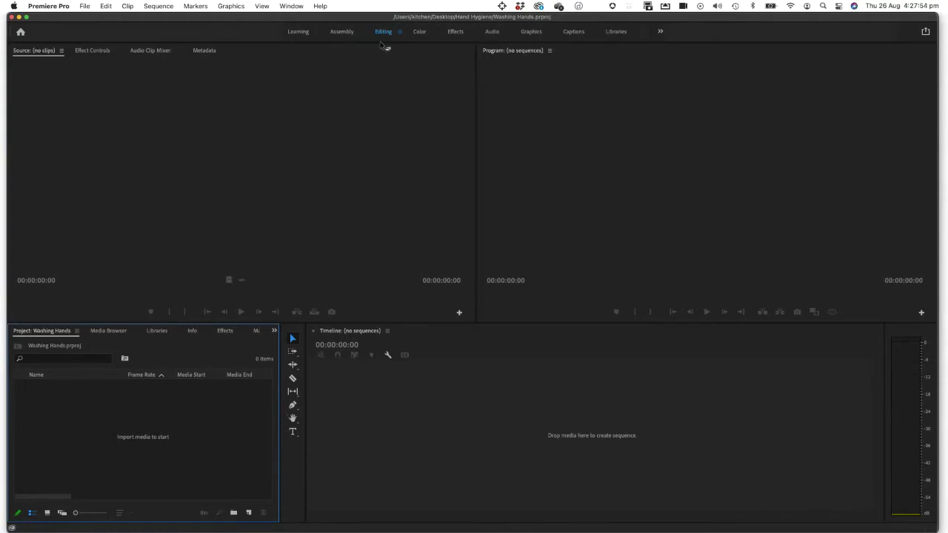
click(291, 6)
mouse_move(293, 22)
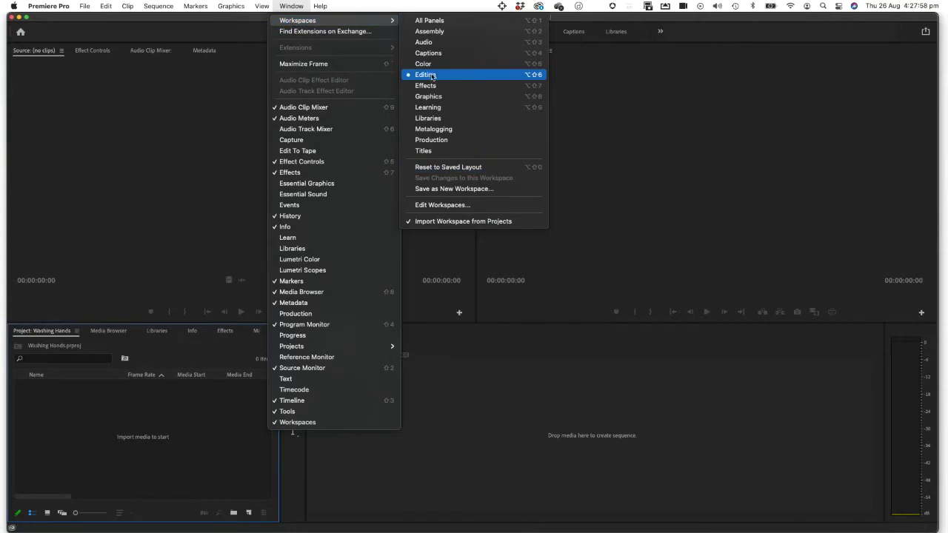
click(458, 169)
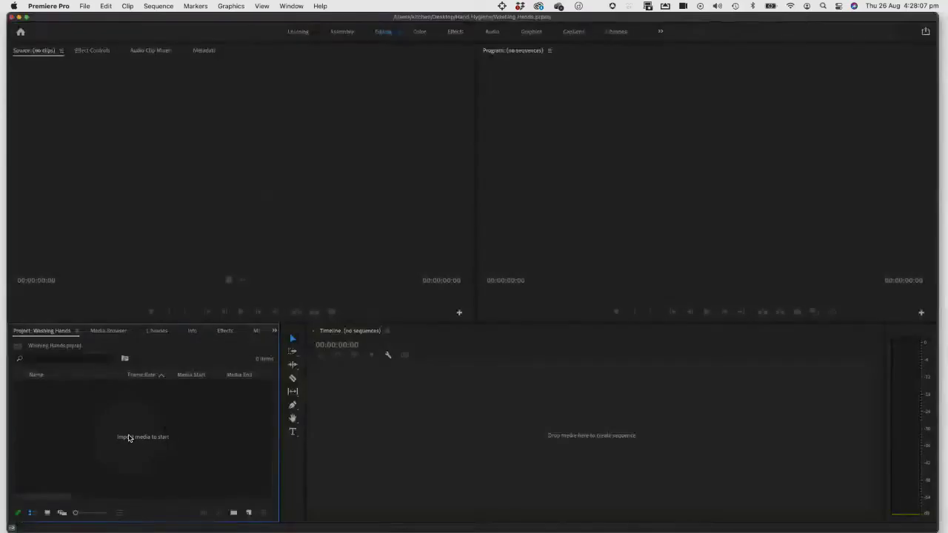
Import the Stills, Audio and Footage folders from Hand Hygiene and show the project items in icon view
right_click(126, 437)
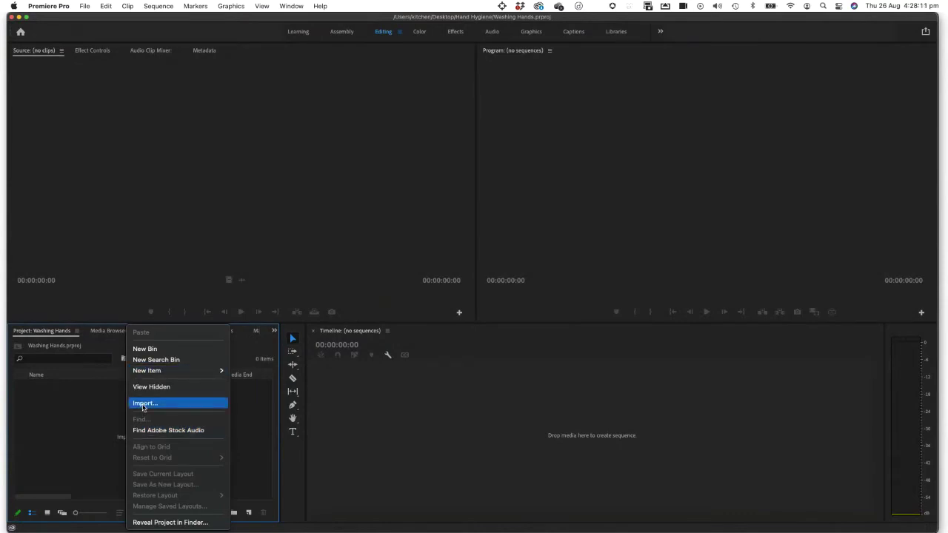
click(143, 405)
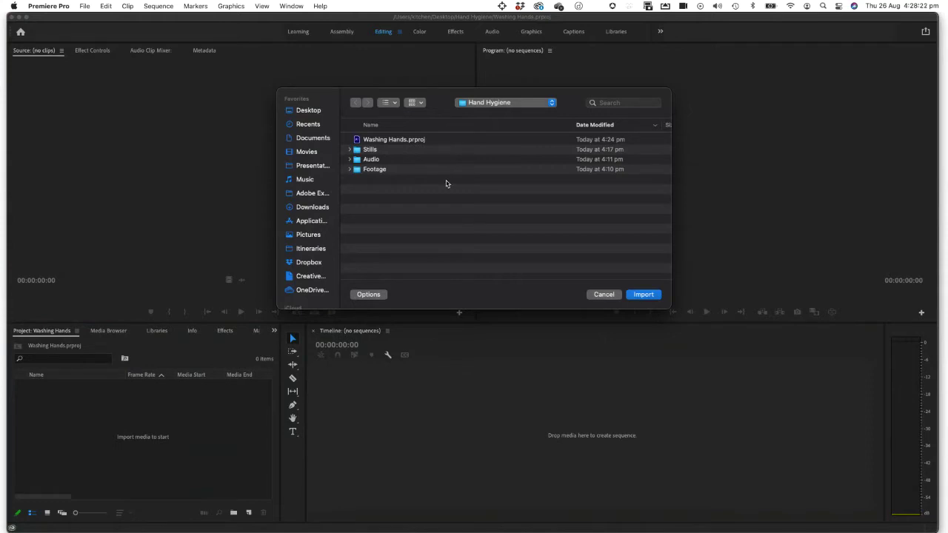
click(357, 152)
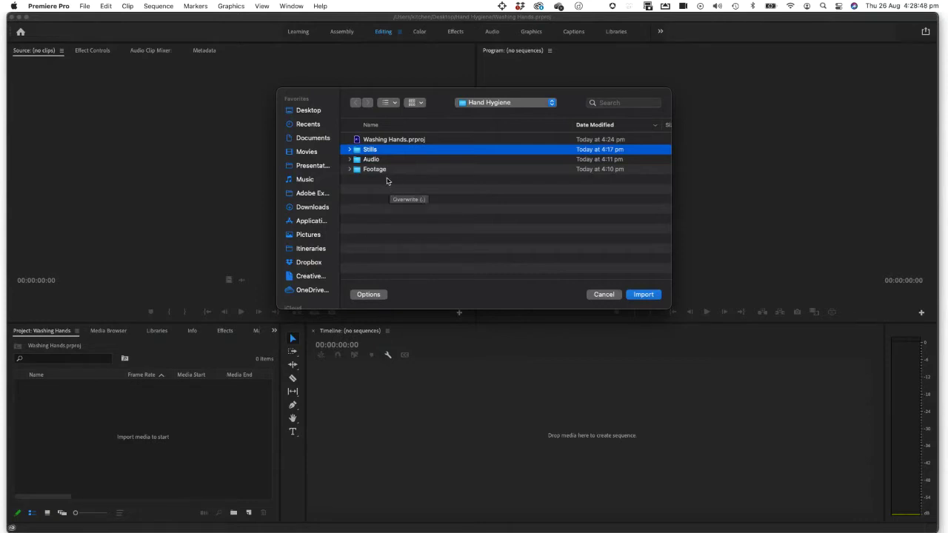
shift+click(356, 169)
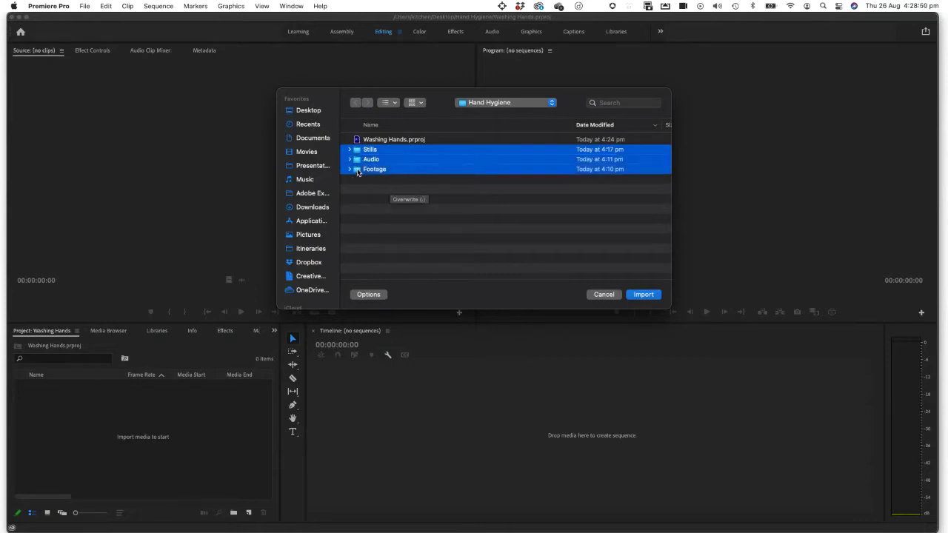
click(652, 296)
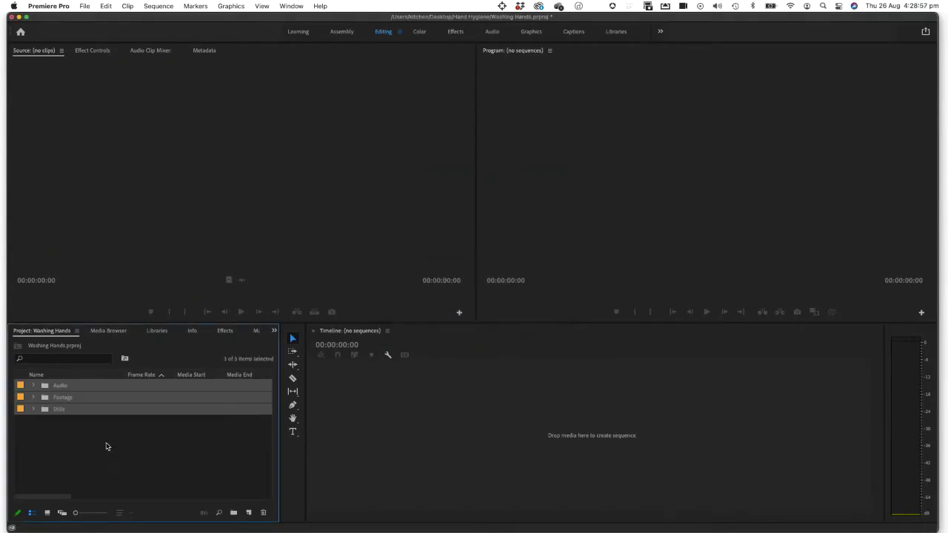
click(47, 512)
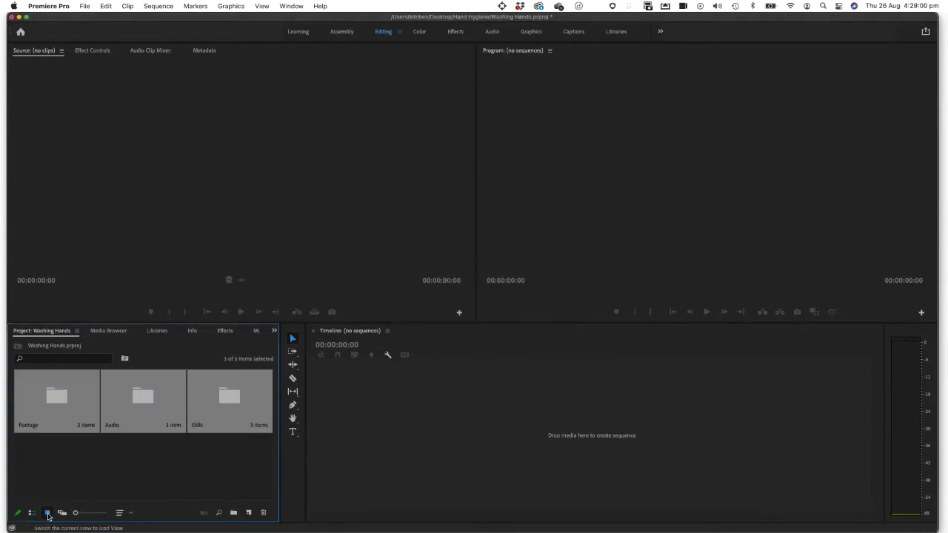
right_click(79, 474)
click(97, 402)
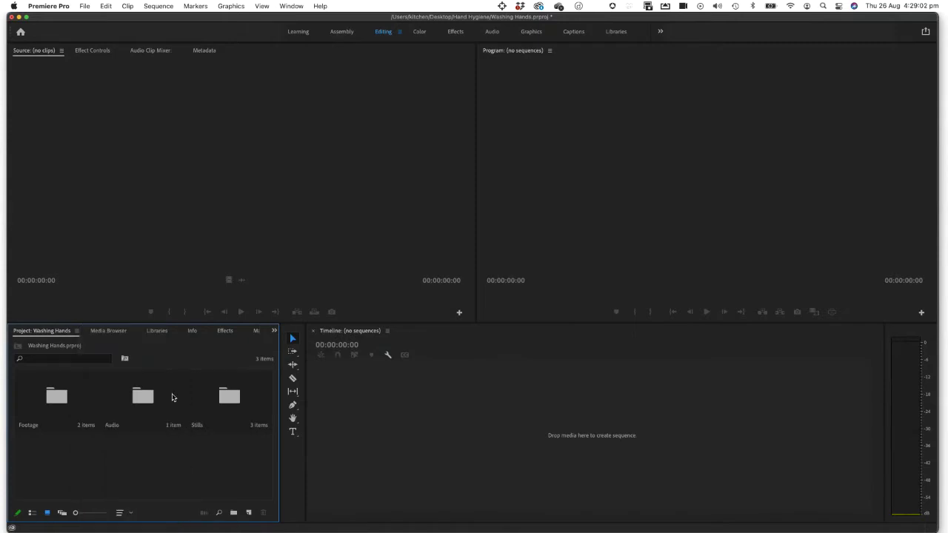
click(488, 103)
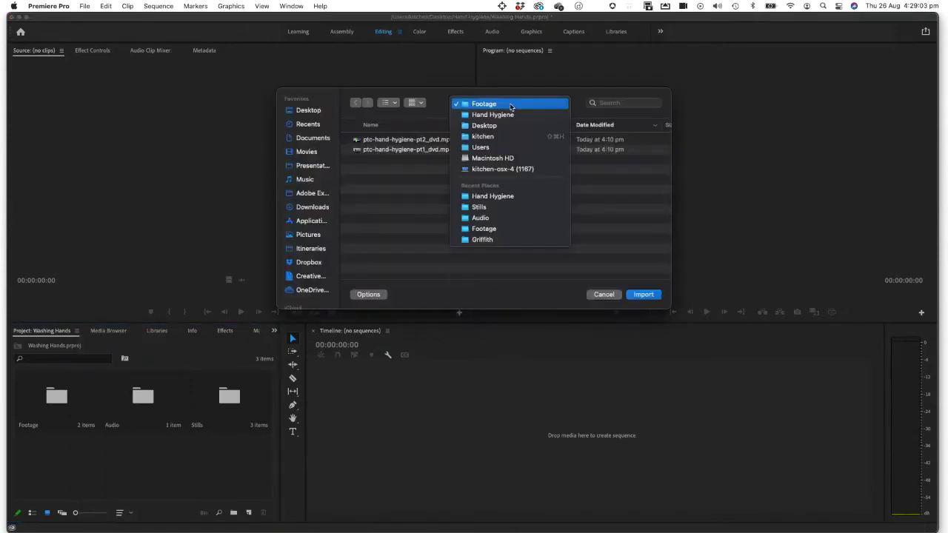
click(492, 112)
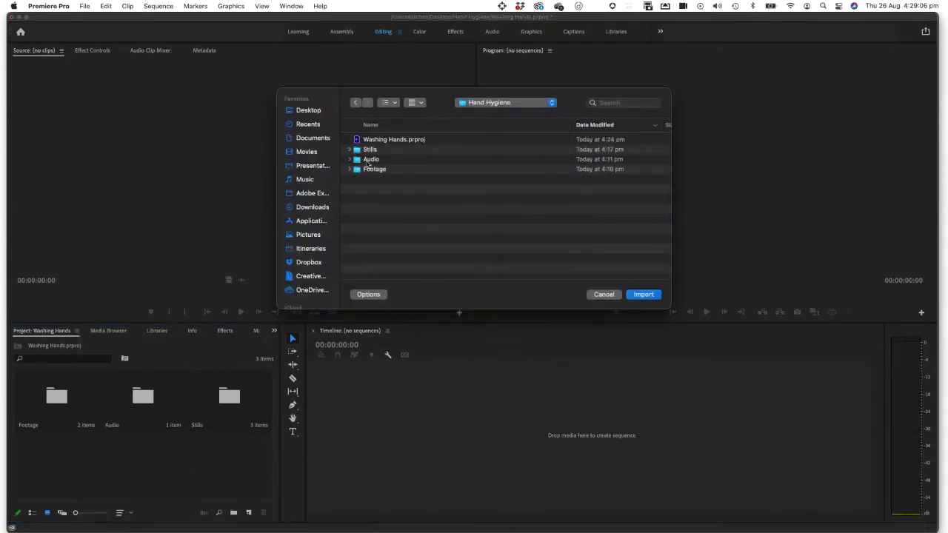
click(368, 161)
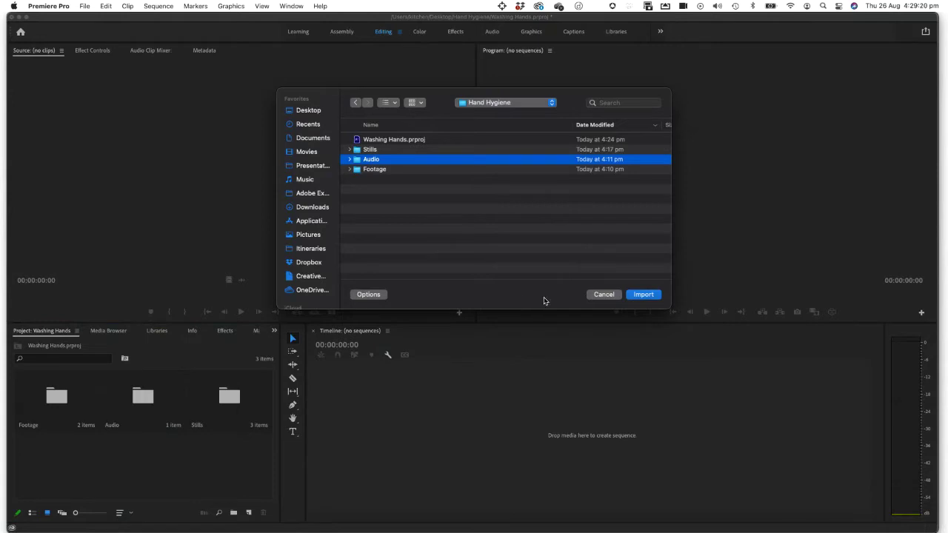
click(603, 295)
right_click(94, 470)
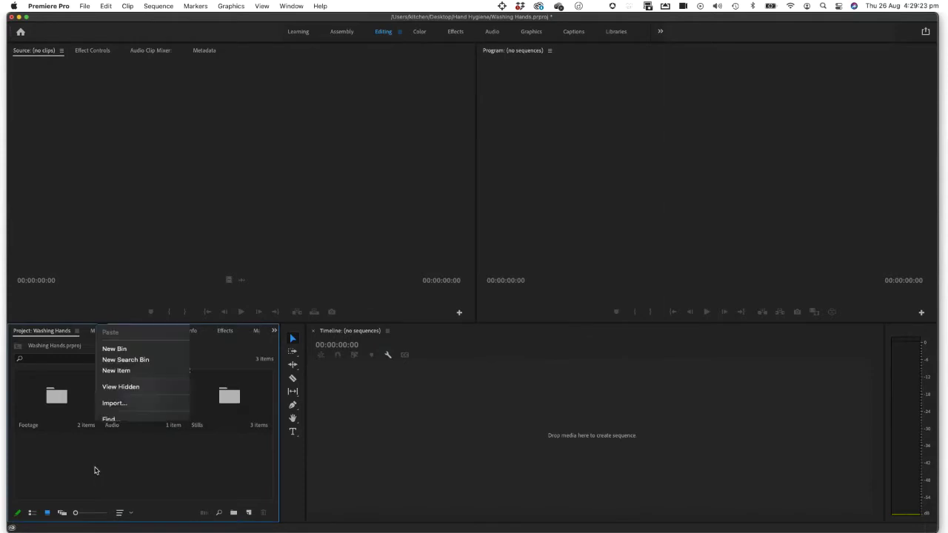
click(117, 404)
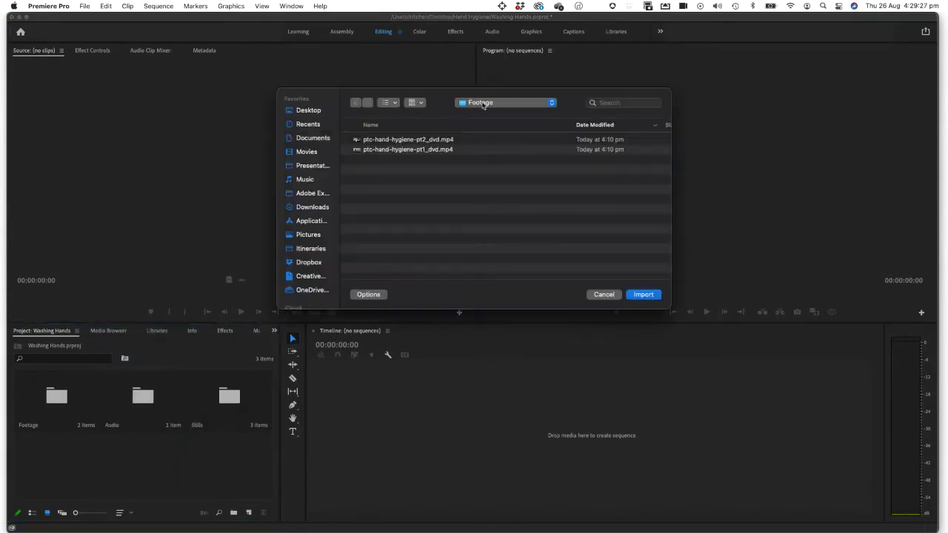
click(486, 103)
click(455, 104)
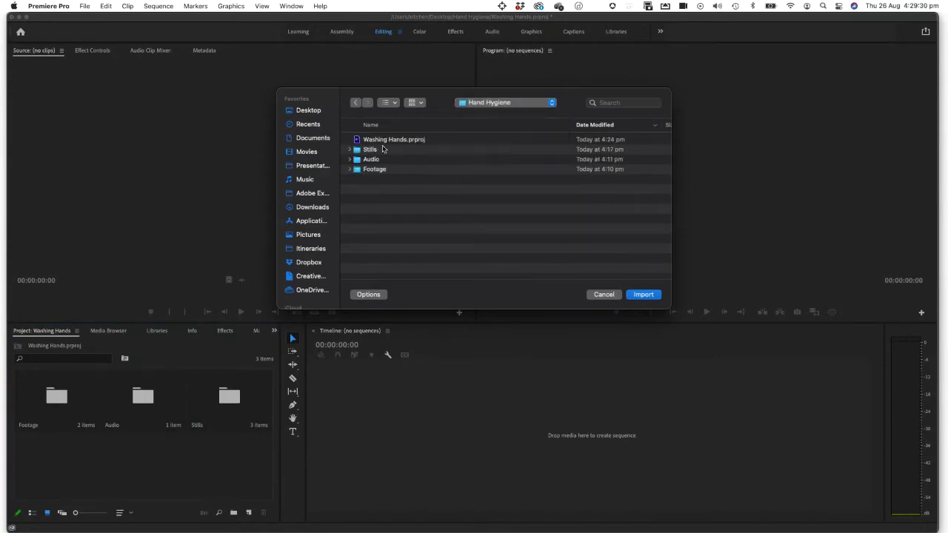
click(364, 170)
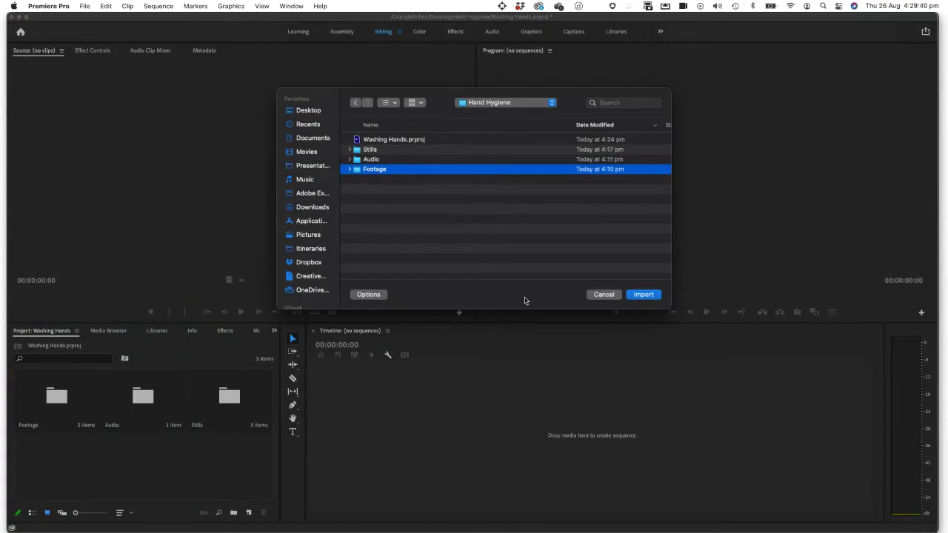
click(601, 297)
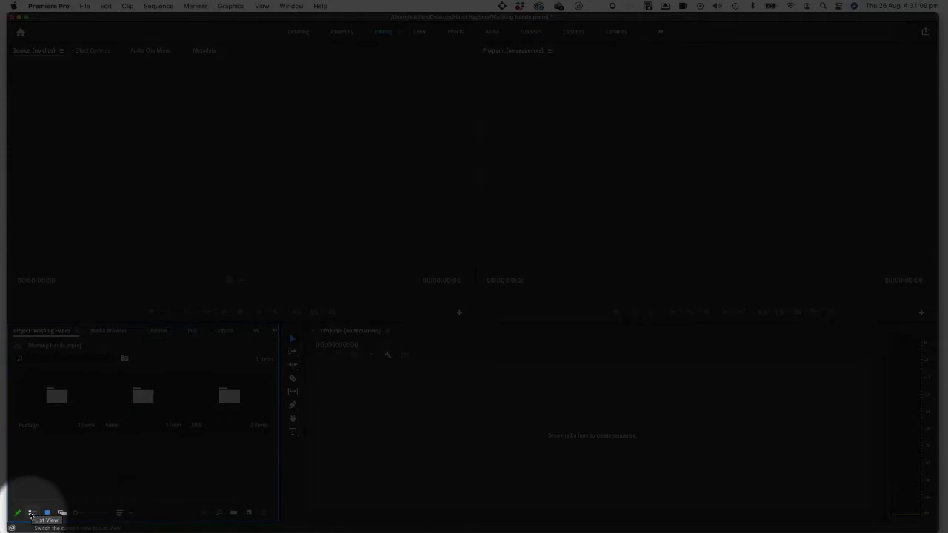
Show the project items in list view, look through the bins and leave Audio and Footage expanded
click(32, 514)
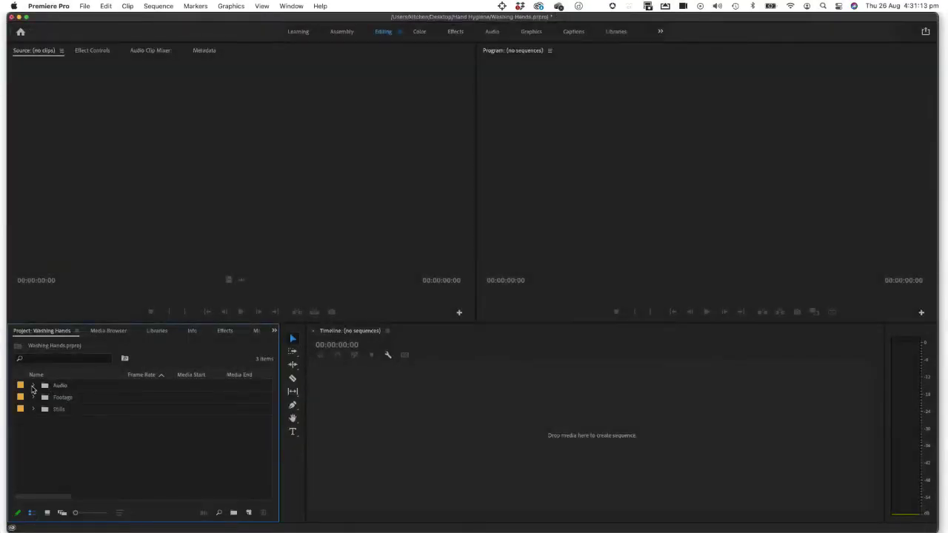
click(32, 387)
click(33, 397)
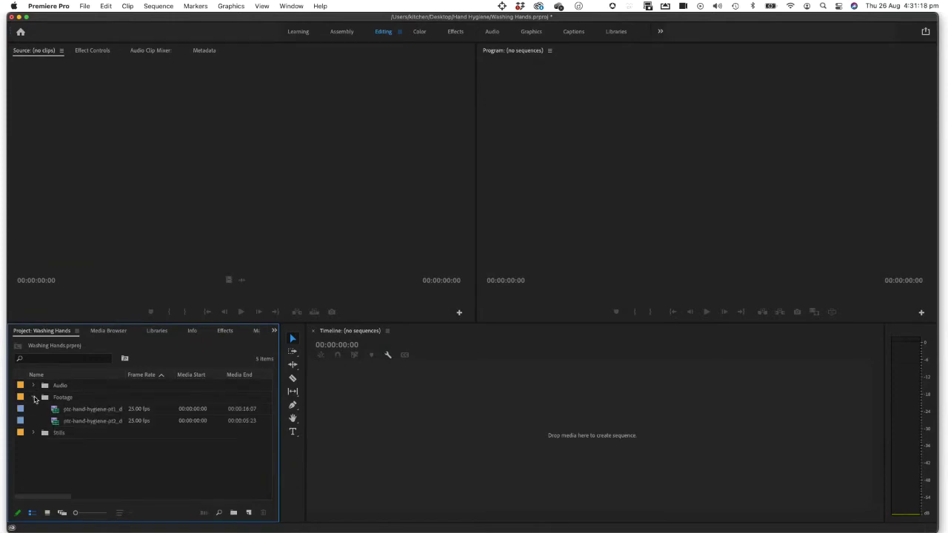
click(33, 398)
click(34, 409)
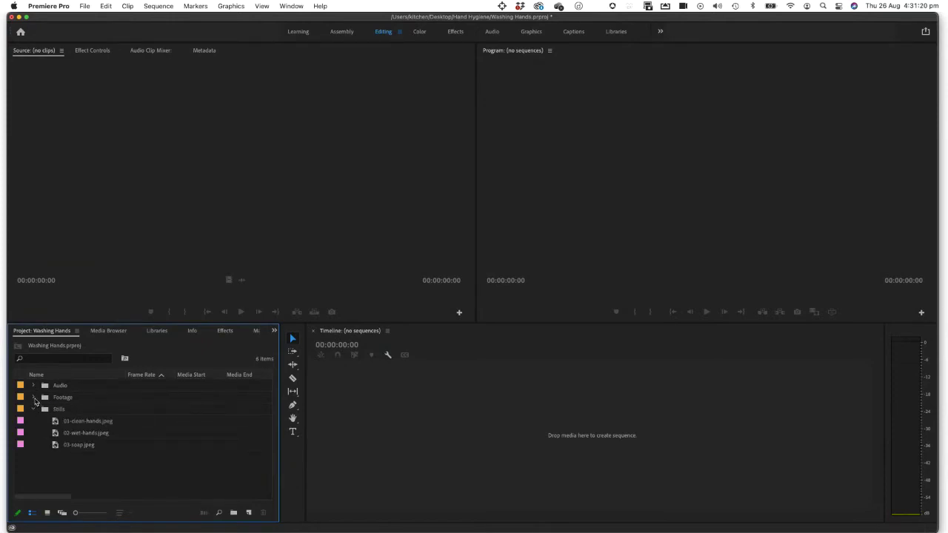
click(33, 409)
click(33, 398)
click(33, 398)
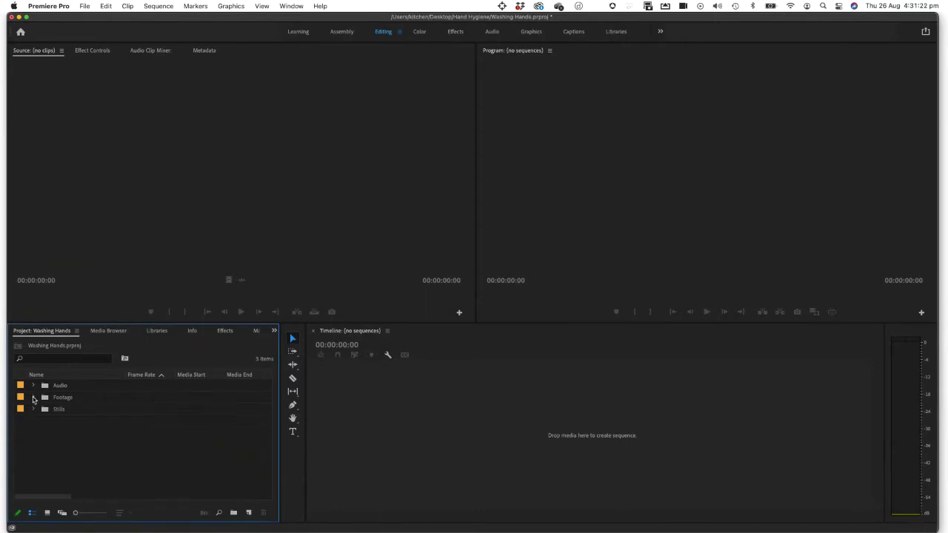
click(33, 386)
click(33, 409)
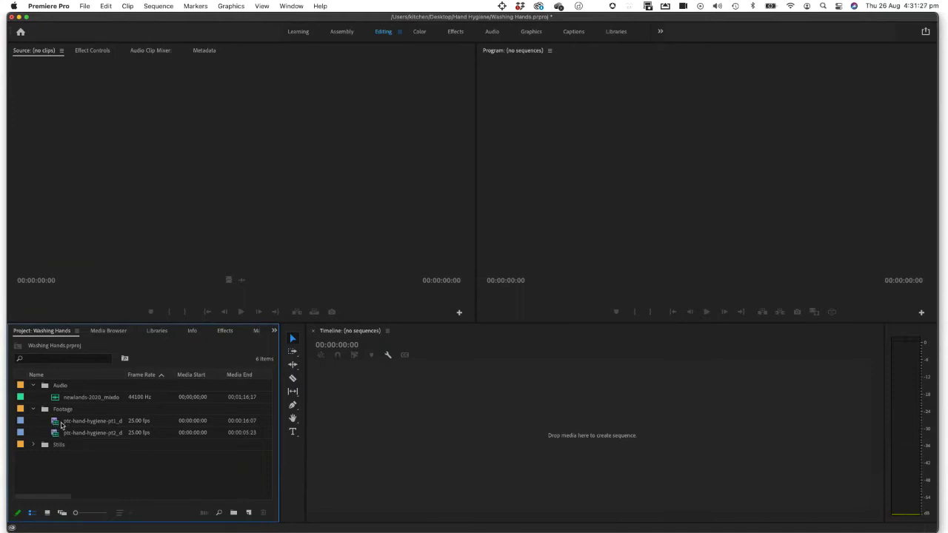
Open ptc-hand-hygiene-pt1_dvd.mp4 in the Source monitor and preview it from 00:00:01:08 to about 00:00:03:03
click(56, 422)
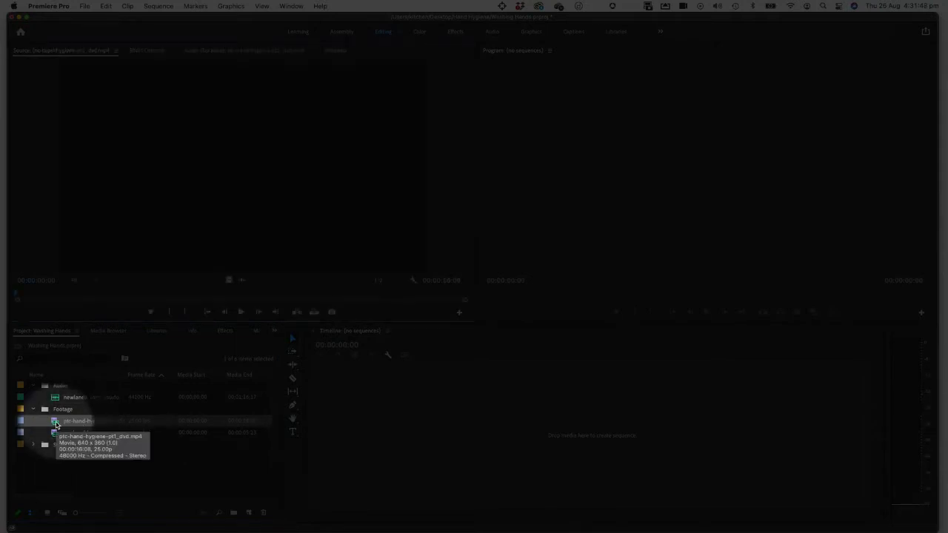
double_click(56, 424)
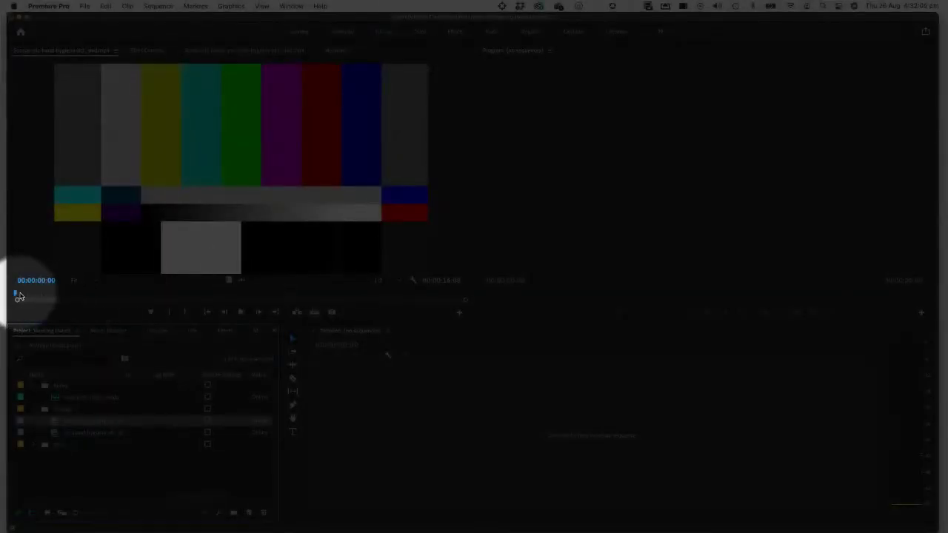
drag(17, 296, 43, 297)
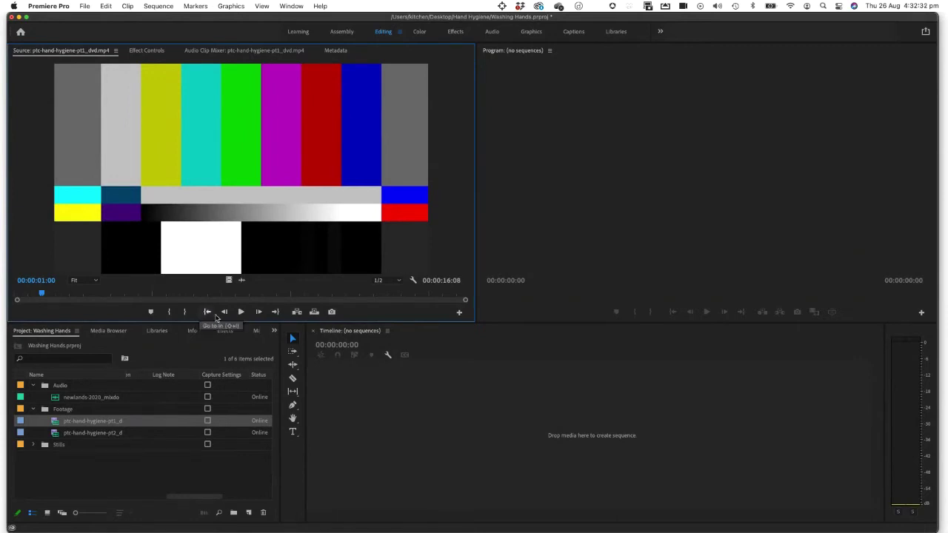
mouse_move(48, 294)
mouse_down()
mouse_move(199, 298)
mouse_move(42, 295)
mouse_move(51, 295)
mouse_up()
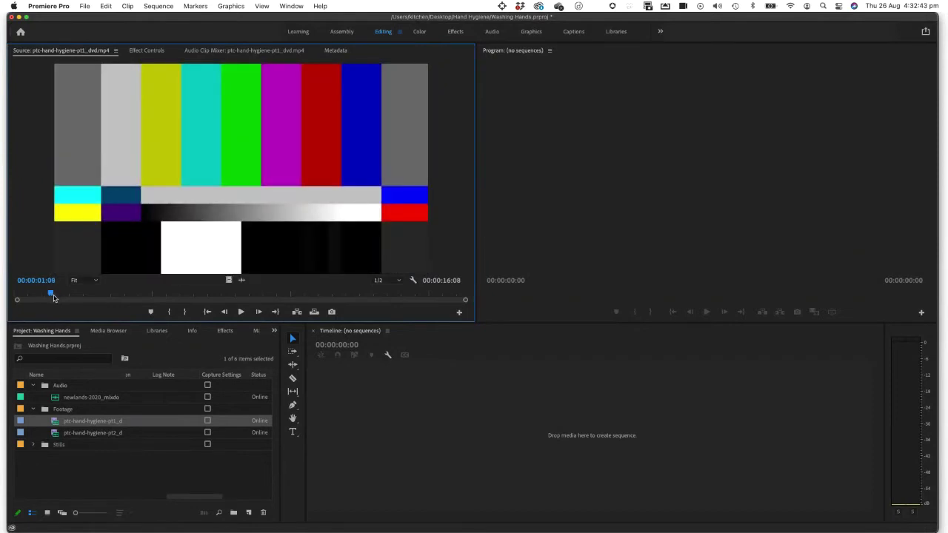
click(240, 311)
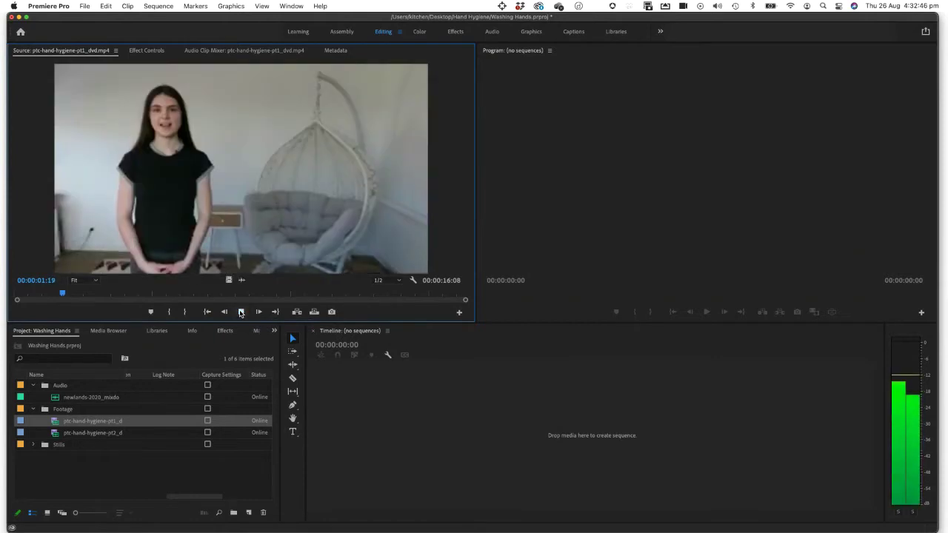
click(241, 312)
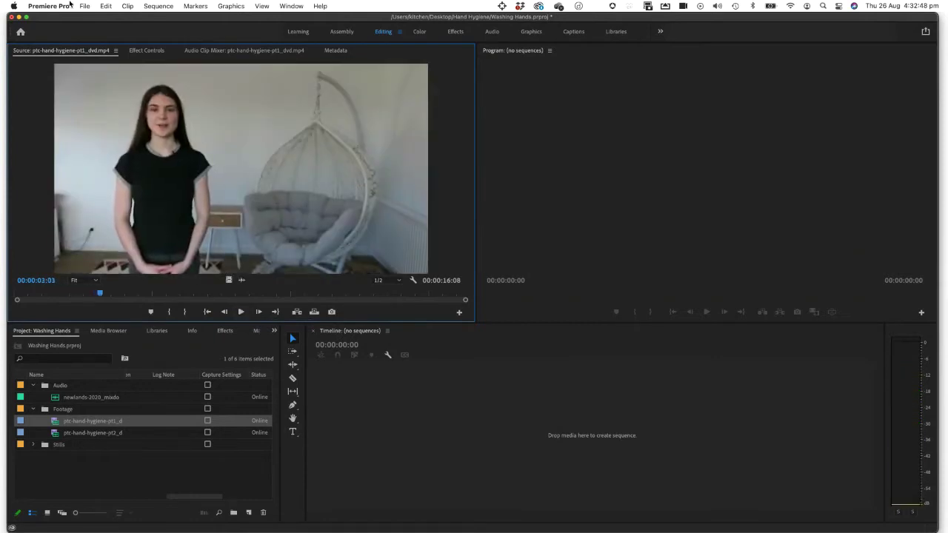
Set the default audio output to External Headphones in the Audio Hardware preferences and accept the device change
click(52, 6)
mouse_move(53, 37)
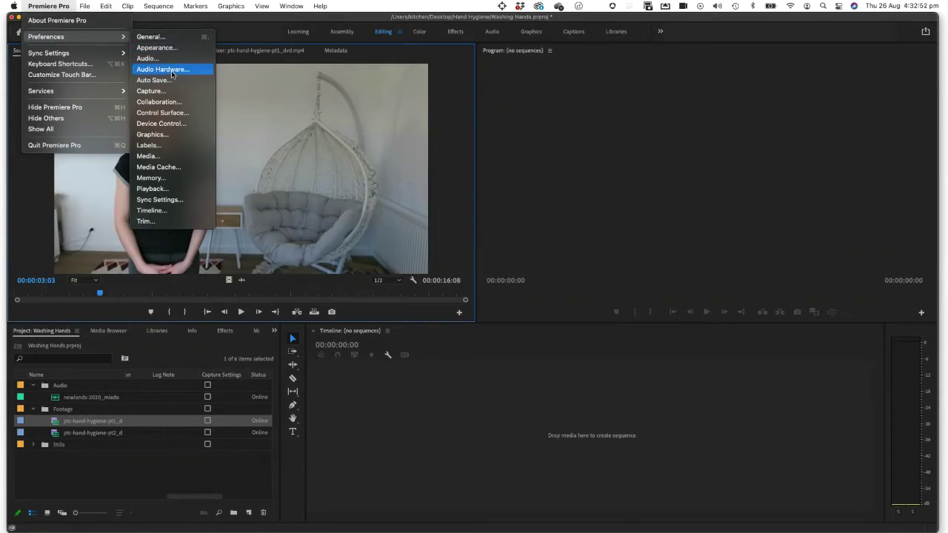
click(171, 71)
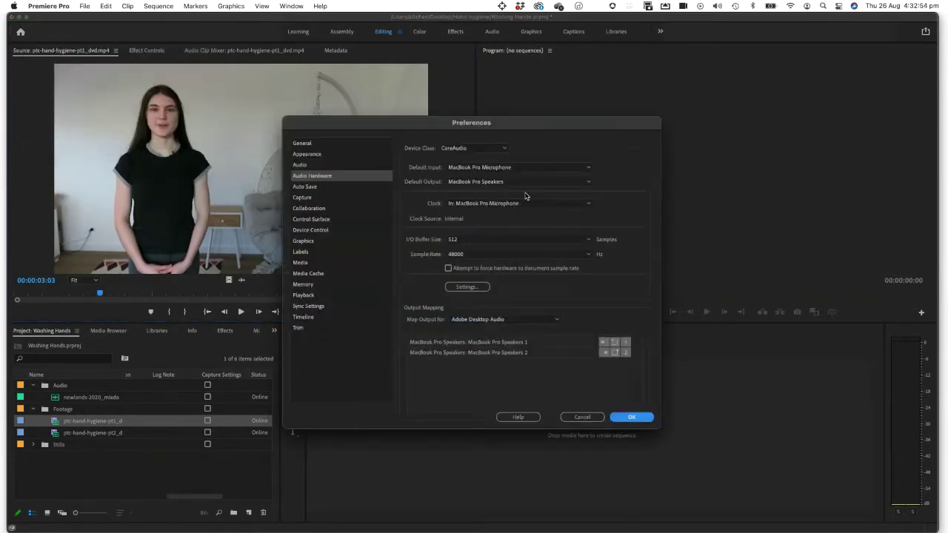
click(514, 184)
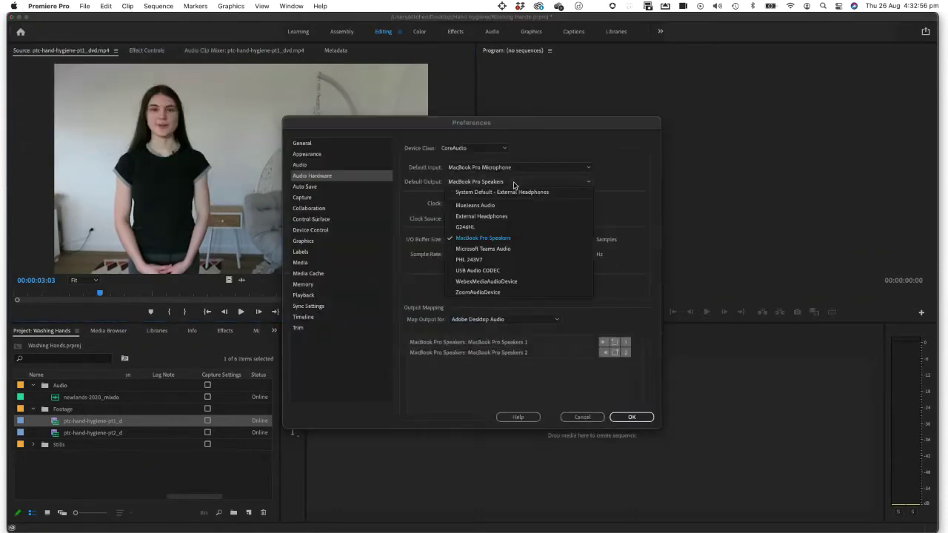
click(502, 216)
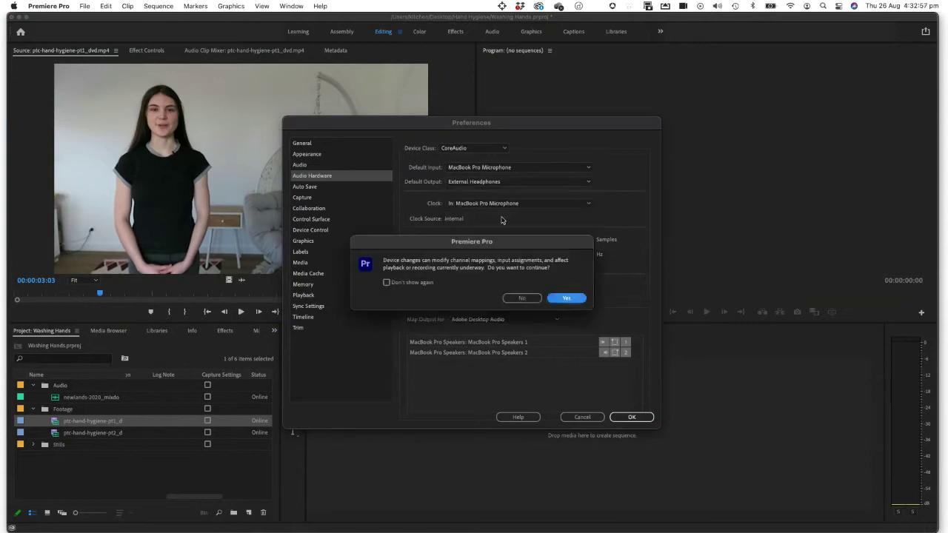
click(566, 298)
click(631, 416)
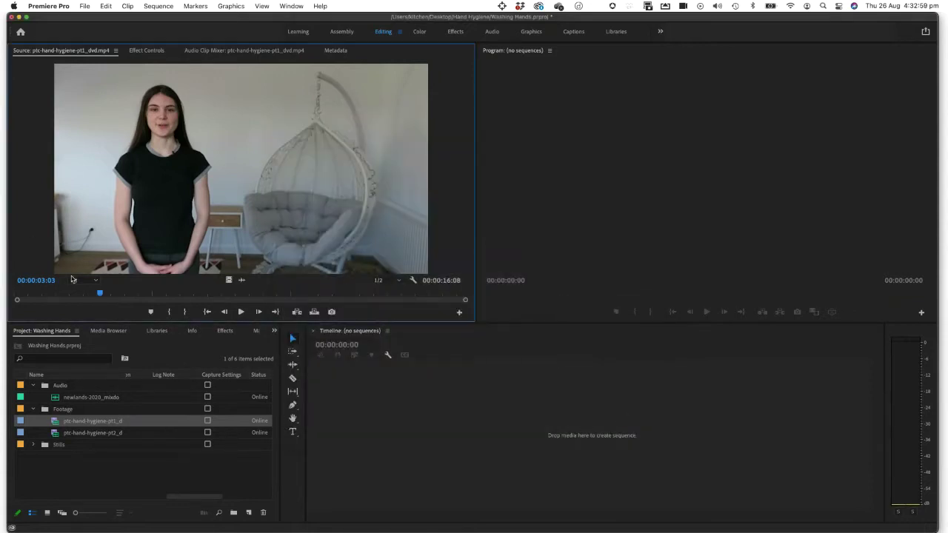
Replay the pt1 source clip from 00:00:01:20 to check its sound, and return the playhead to 00:00:01:24
drag(95, 293, 64, 295)
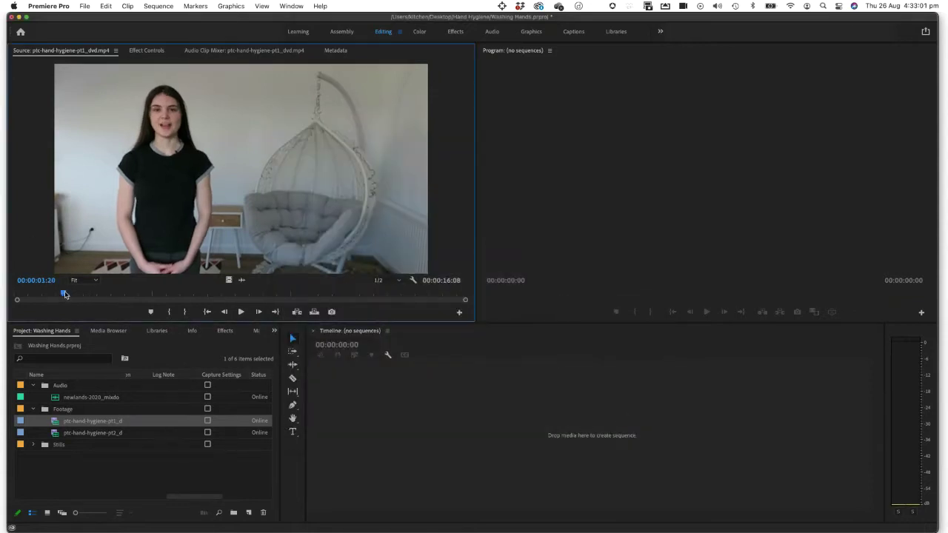
click(240, 312)
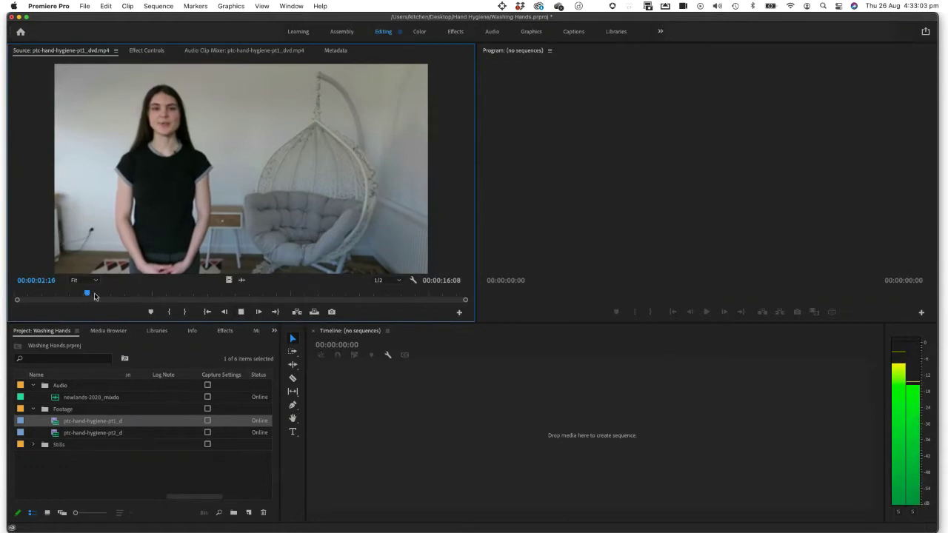
click(241, 312)
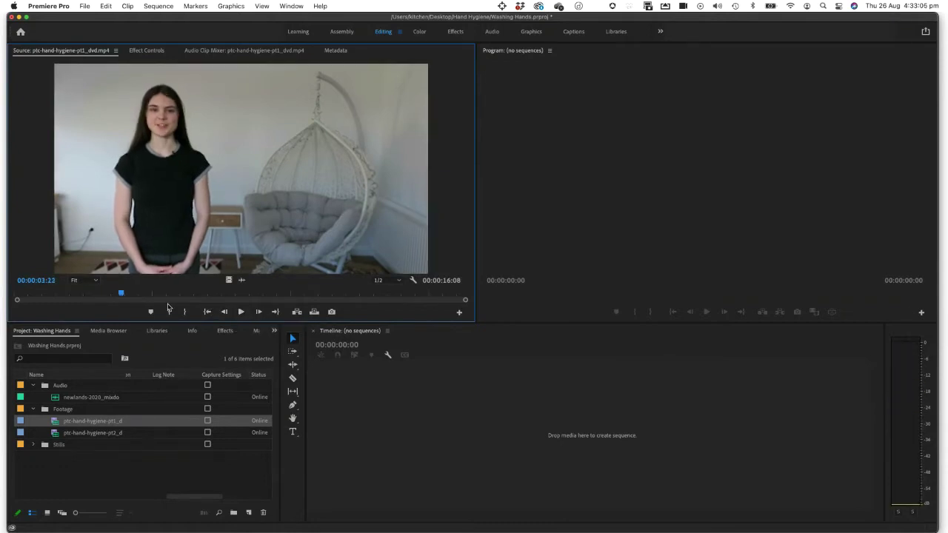
drag(122, 295, 67, 297)
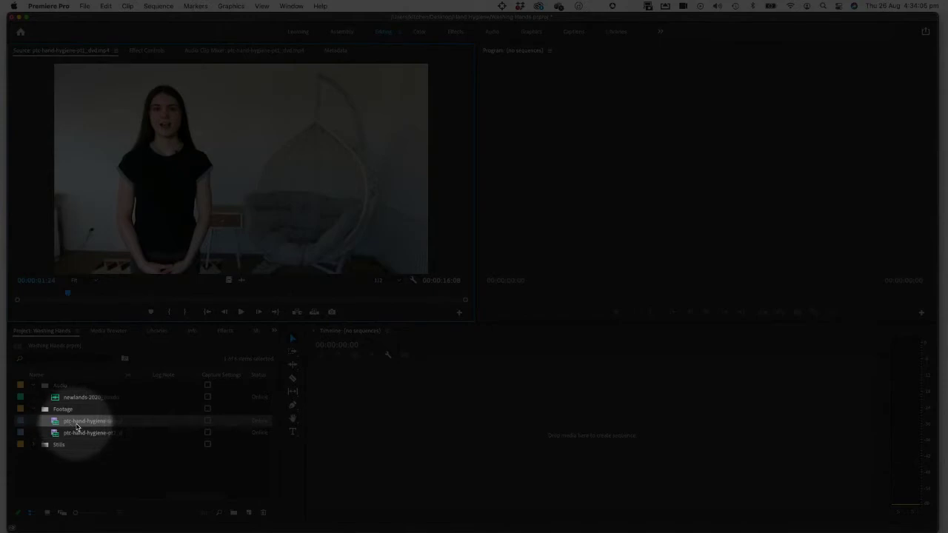
mouse_move(69, 426)
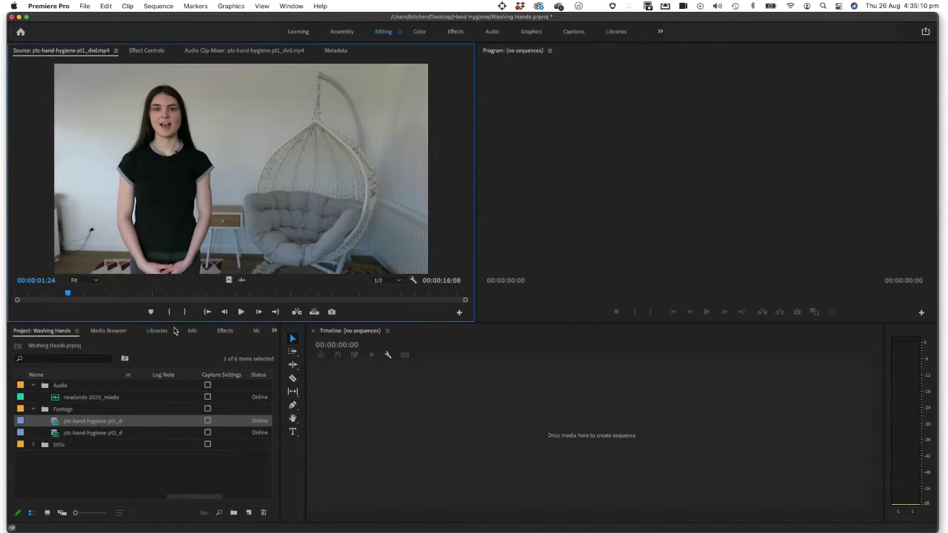
key(super+Tab)
key(super+Tab)
key(super+Tab)
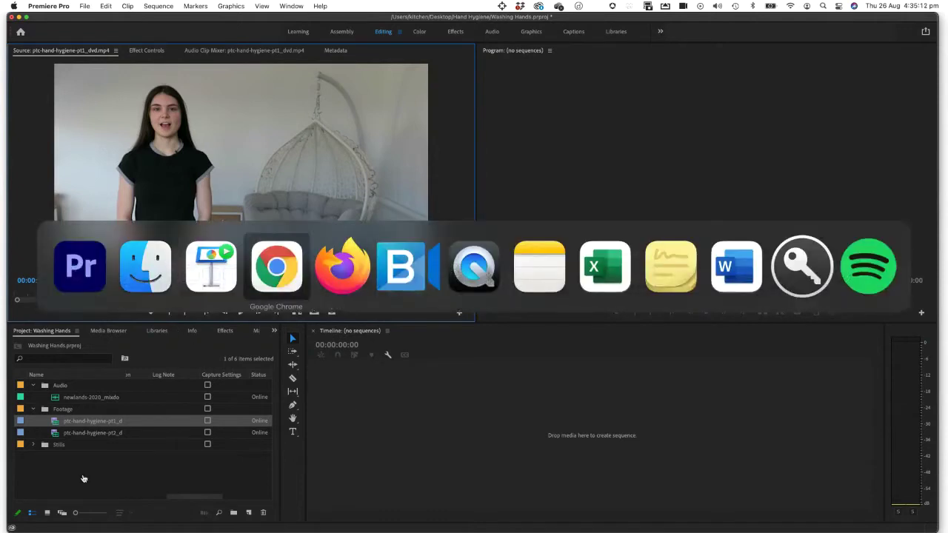
key(Escape)
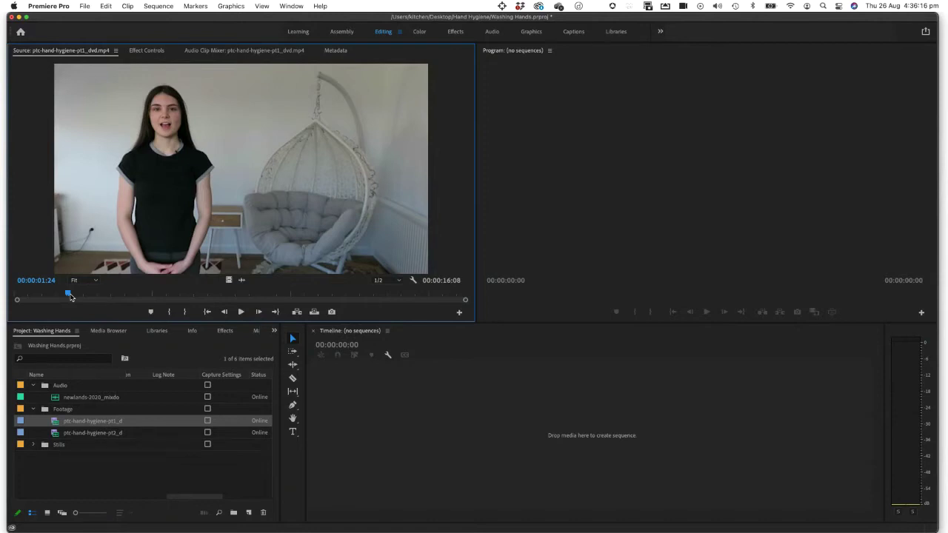
Mark an In point at 00:00:01:24 in the pt1 source clip and play it on to 00:00:09:01
key(i)
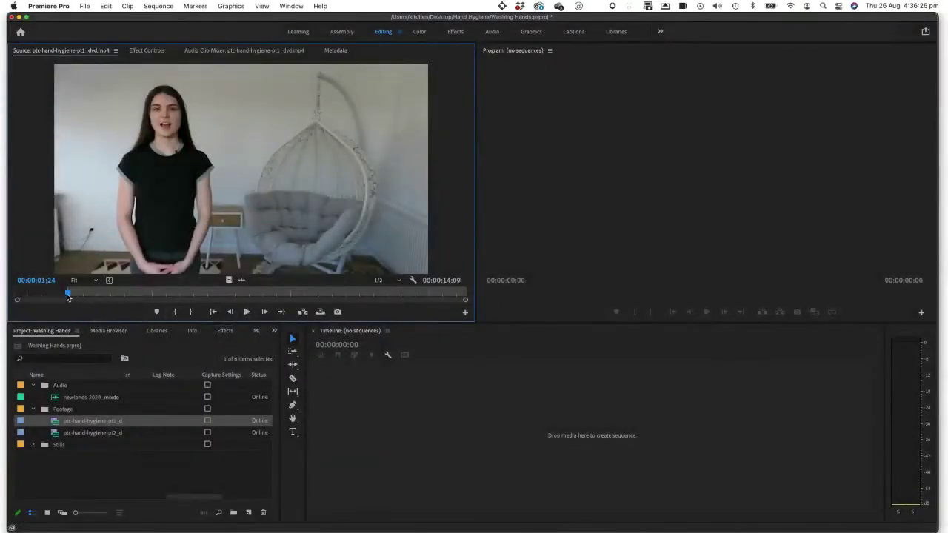
click(247, 311)
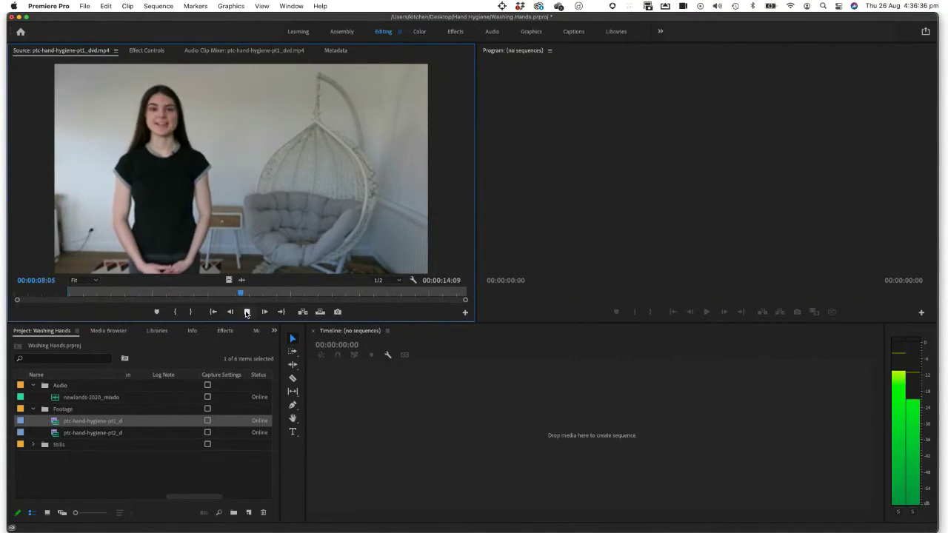
click(247, 311)
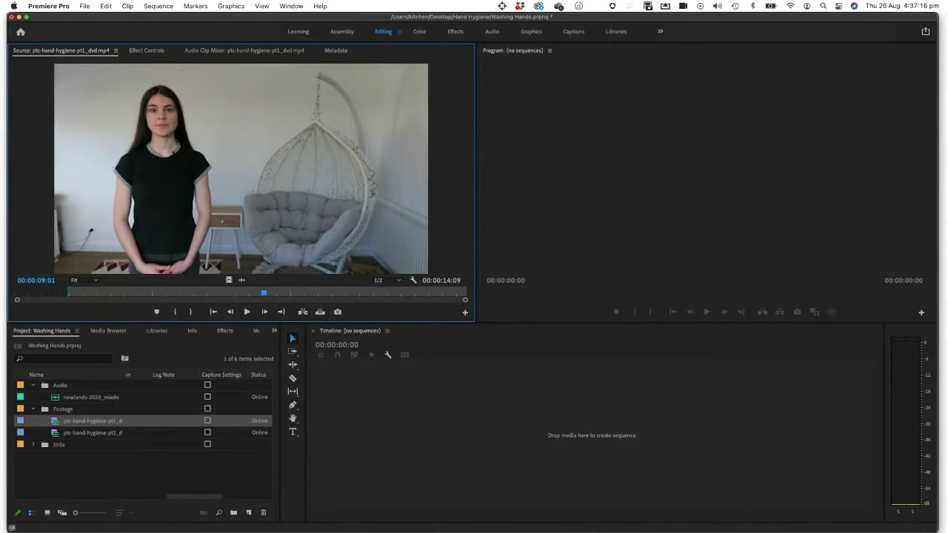
Mark an Out point at 00:00:09:01 in the pt1 source clip and place the marked section in the empty timeline as a new sequence
key(o)
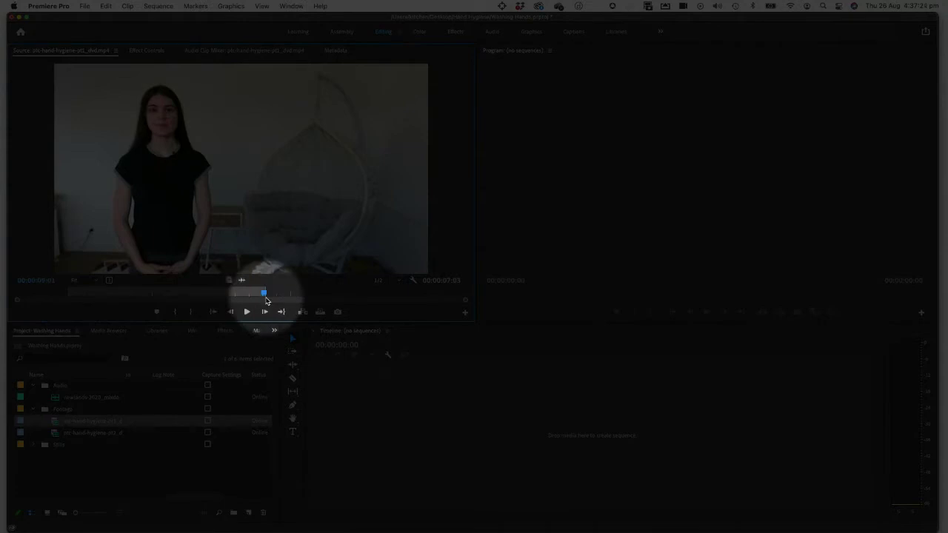
click(191, 315)
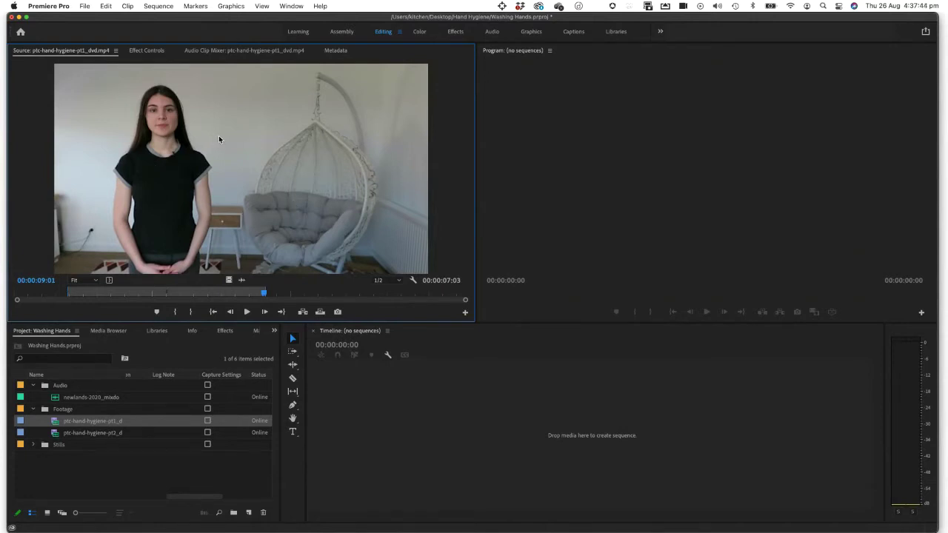
drag(218, 138, 411, 407)
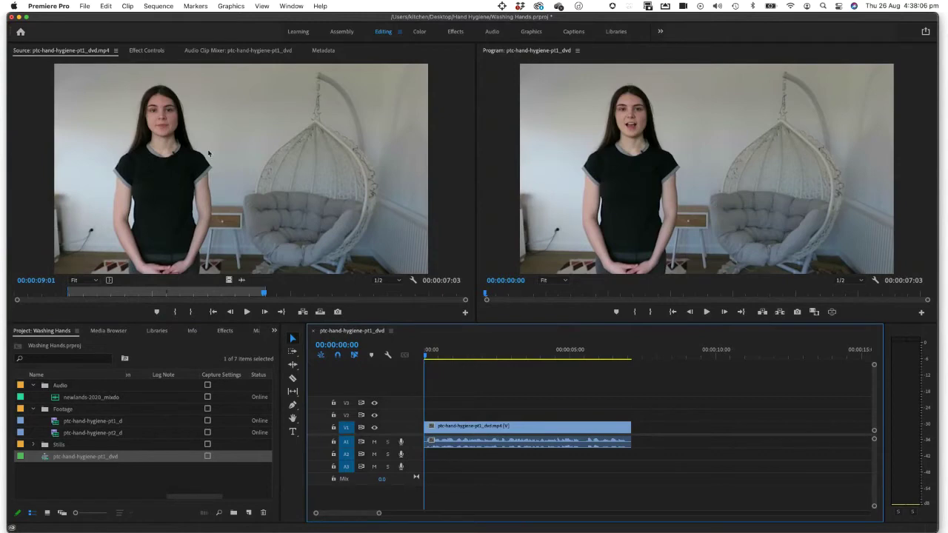
click(239, 175)
drag(242, 181, 186, 165)
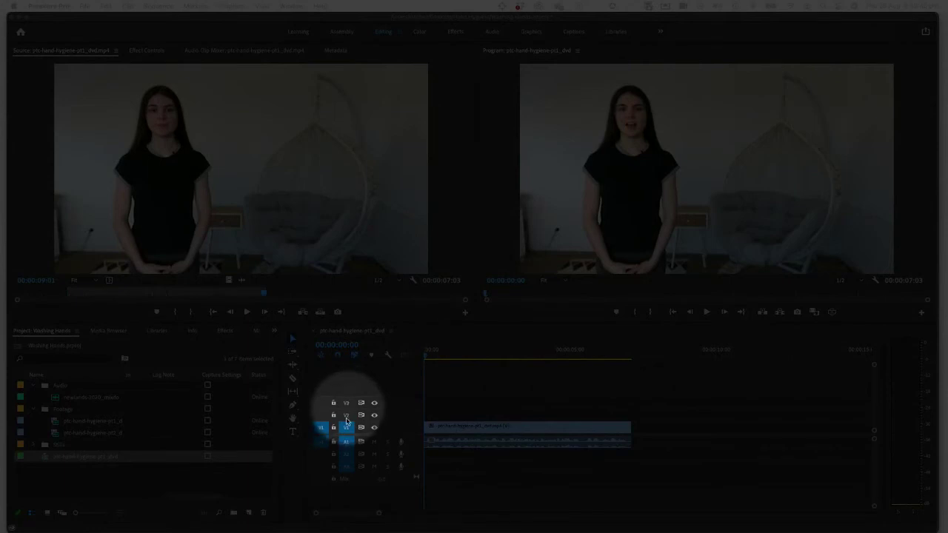
click(346, 464)
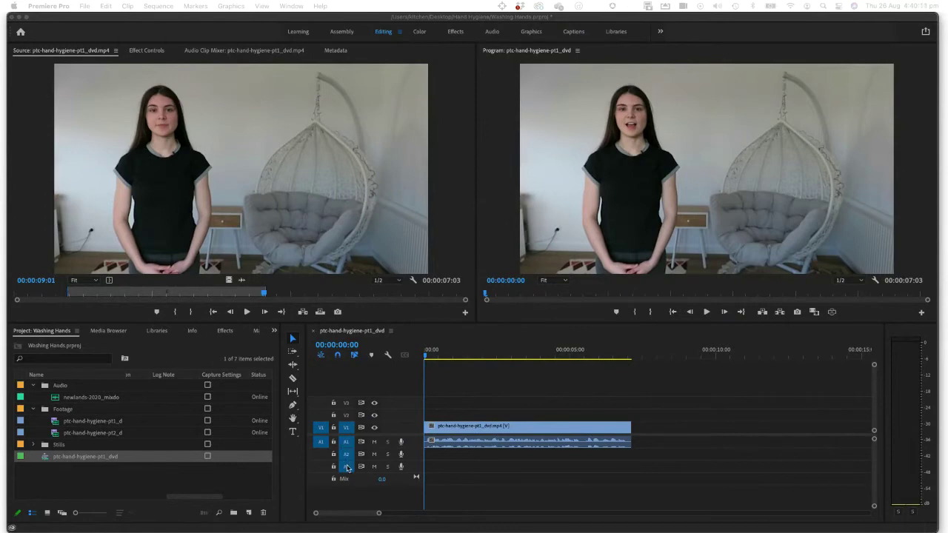
click(345, 428)
click(345, 428)
Play the new sequence in the Program monitor from its start to about 00:00:01:05
click(423, 360)
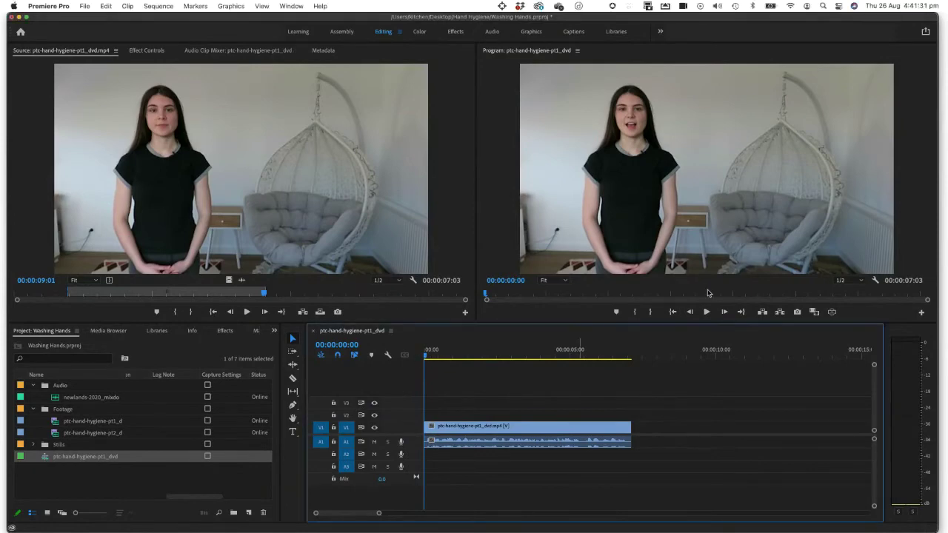
click(707, 311)
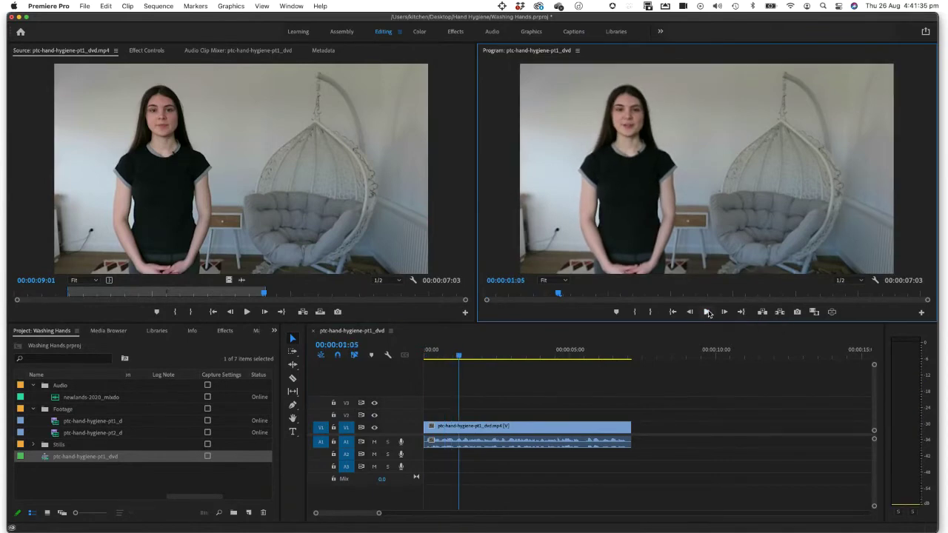
click(707, 312)
Place the playhead at 00:00:00:13 and add a text title with the presenter's first name beside her in the video frame
drag(459, 356, 437, 359)
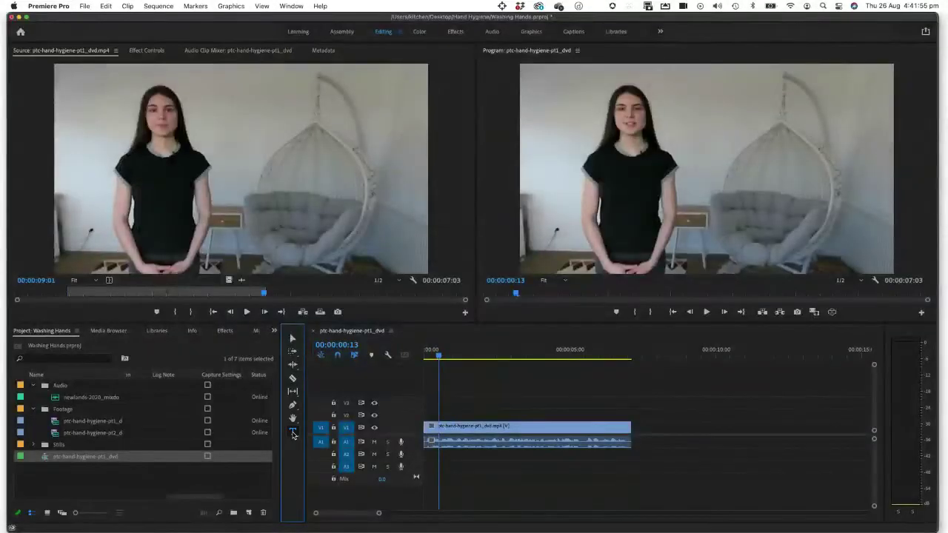
click(292, 433)
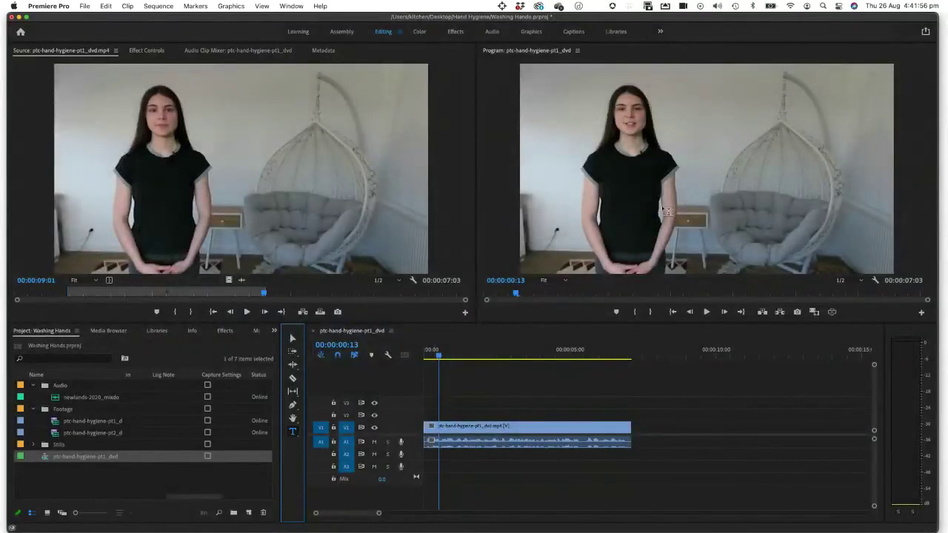
click(698, 220)
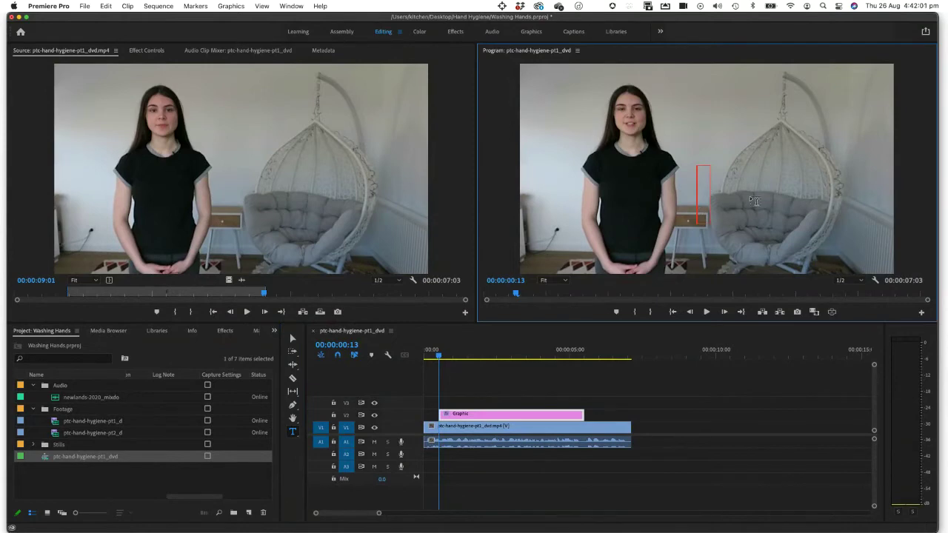
text(T)
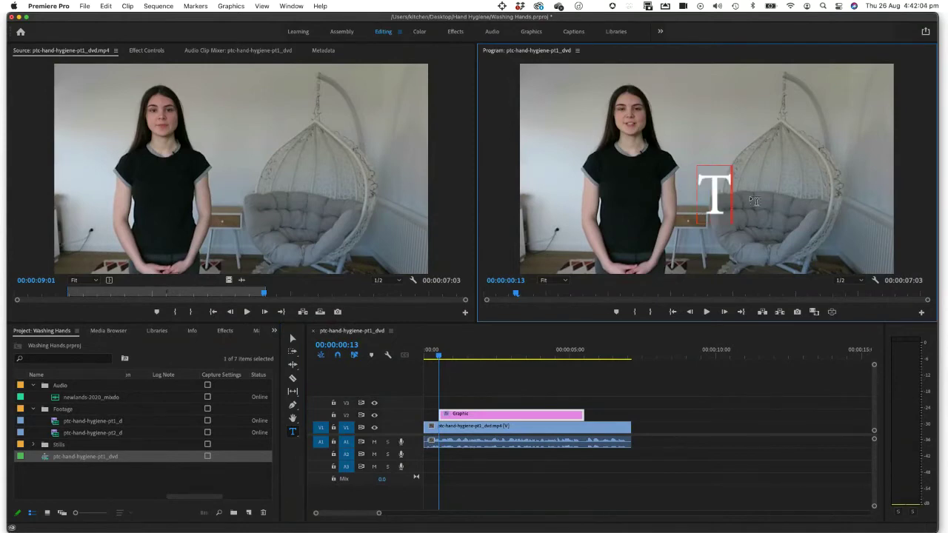
text(alan)
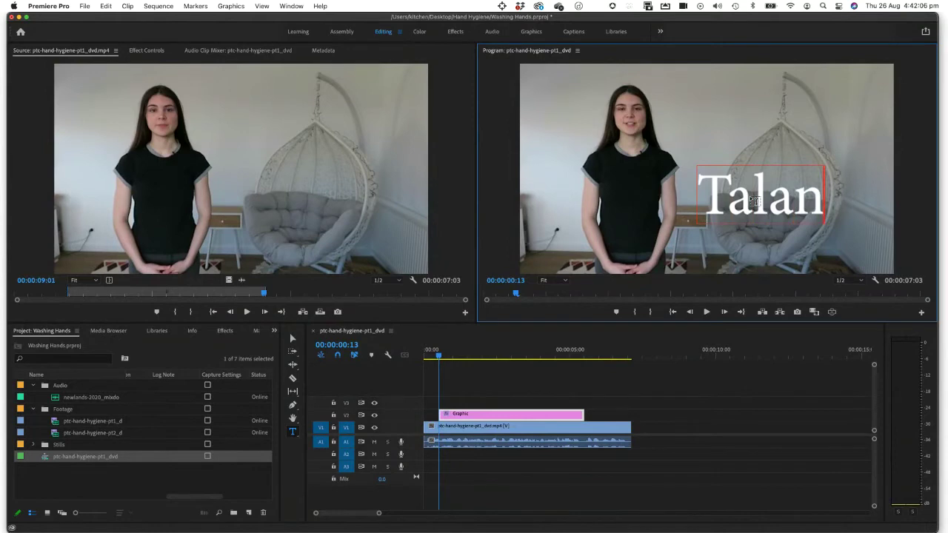
text(a)
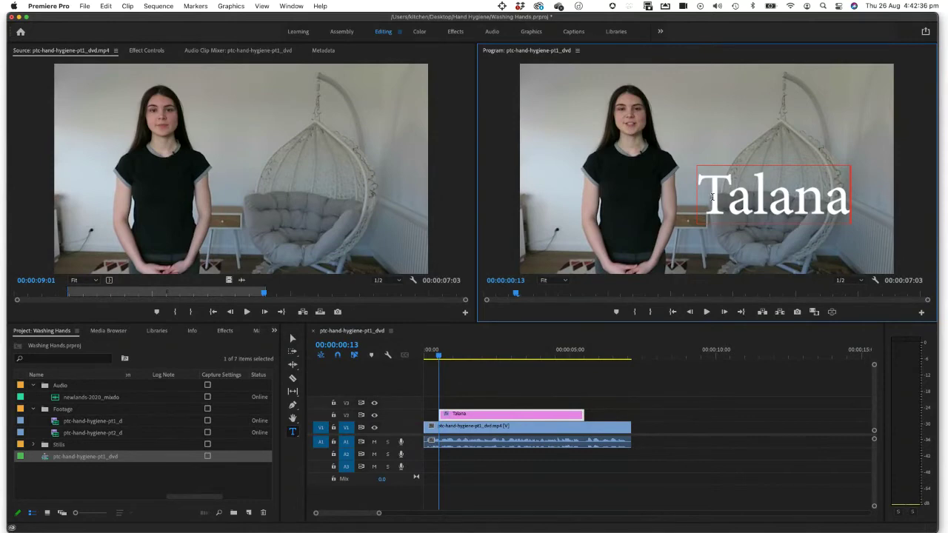
Set the name title's font to Adobe Clean Light and its font size to 49
double_click(732, 197)
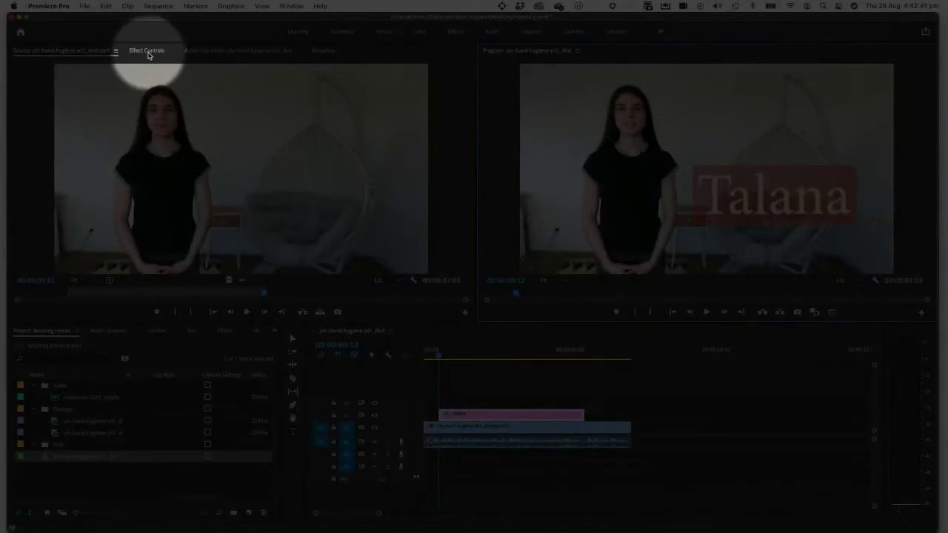
click(147, 52)
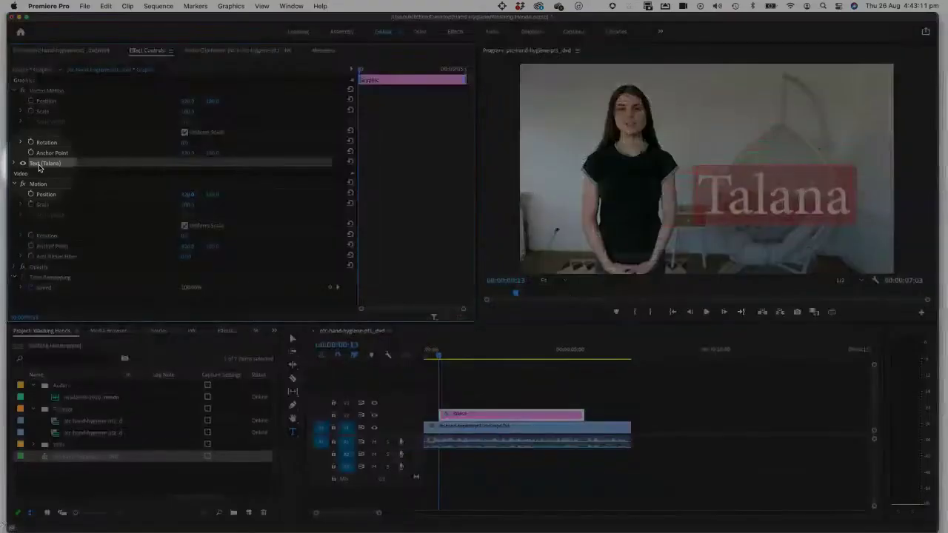
click(15, 163)
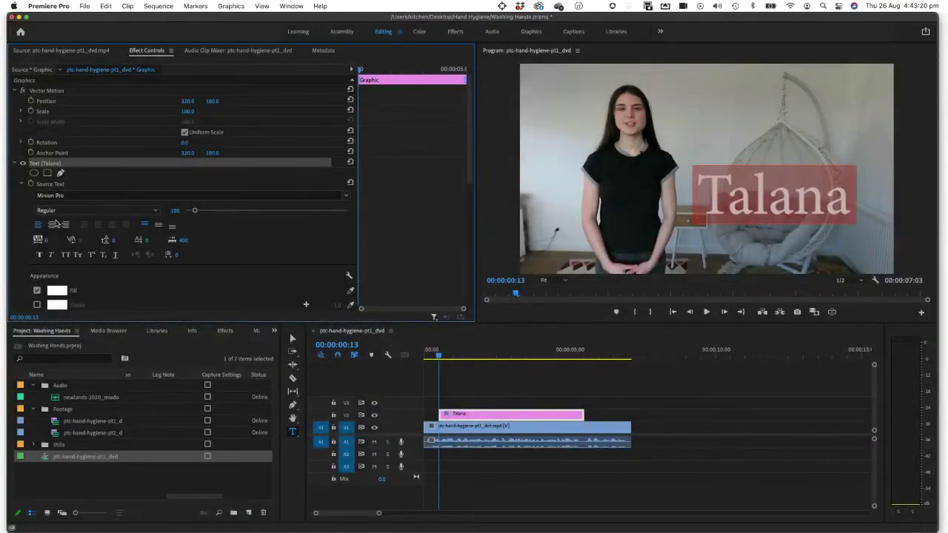
click(52, 195)
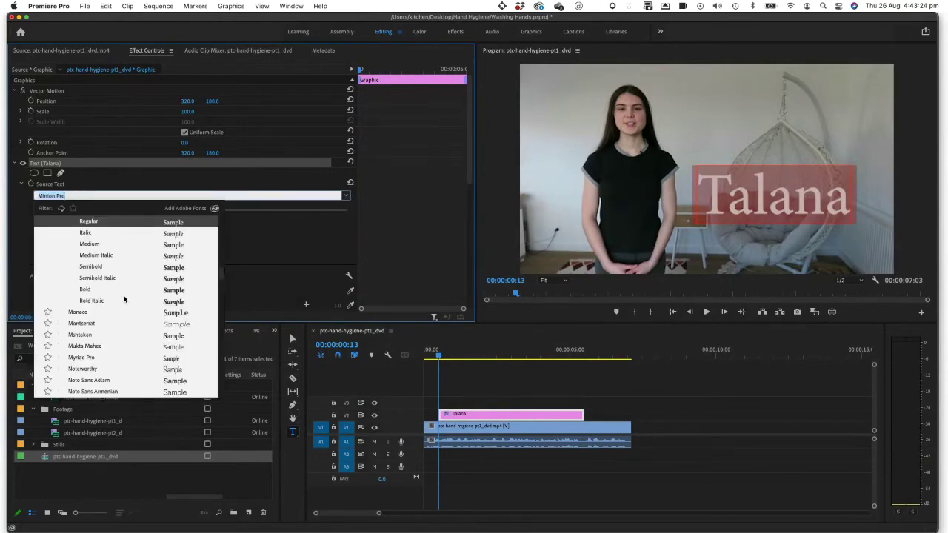
scroll(123, 293, up, 5)
scroll(124, 292, up, 5)
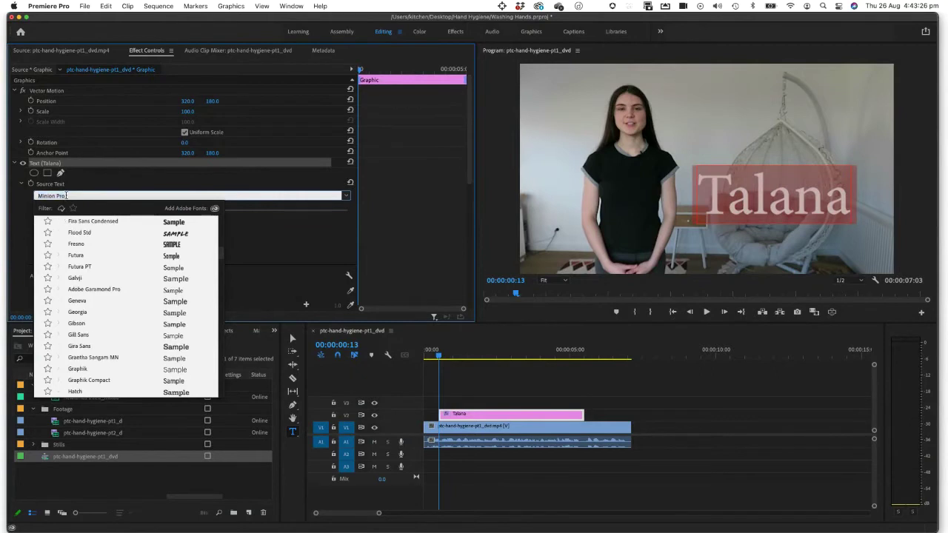
text(adobe)
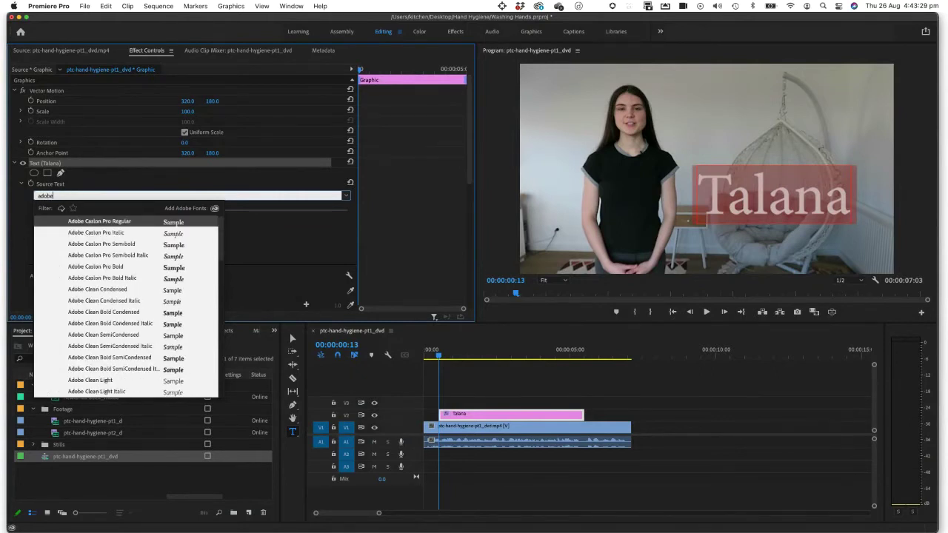
key(Escape)
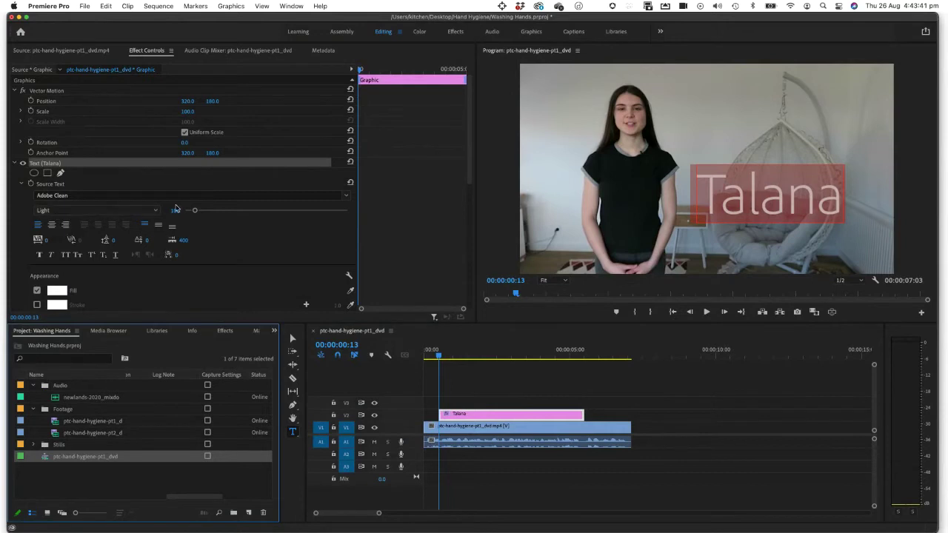
drag(194, 213, 189, 216)
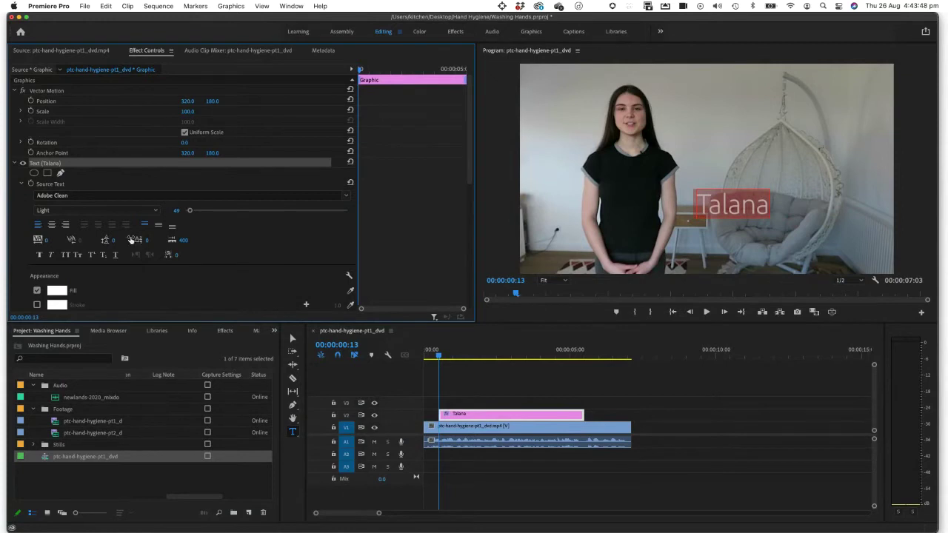
Enable a shadow on the name title and set its colour to near-black 030303
scroll(131, 240, down, 3)
scroll(131, 240, down, 1)
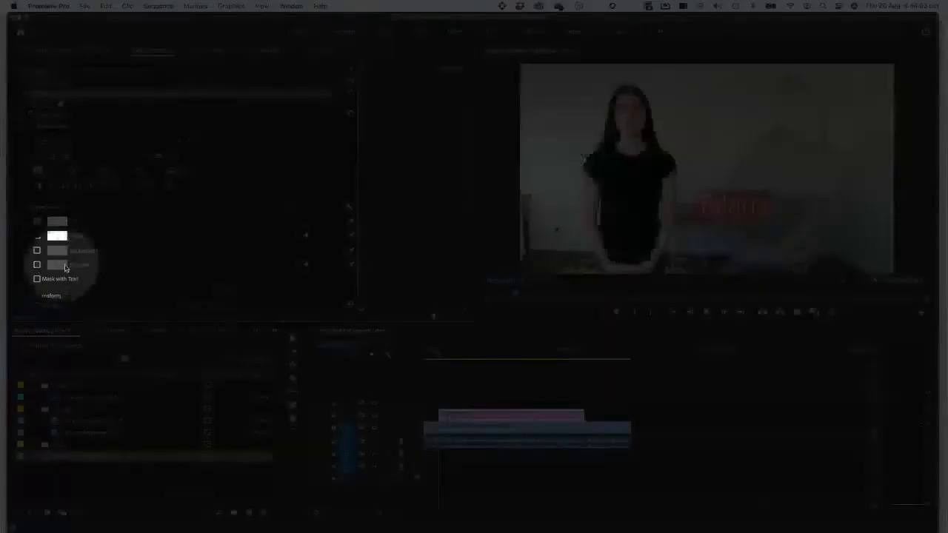
click(37, 266)
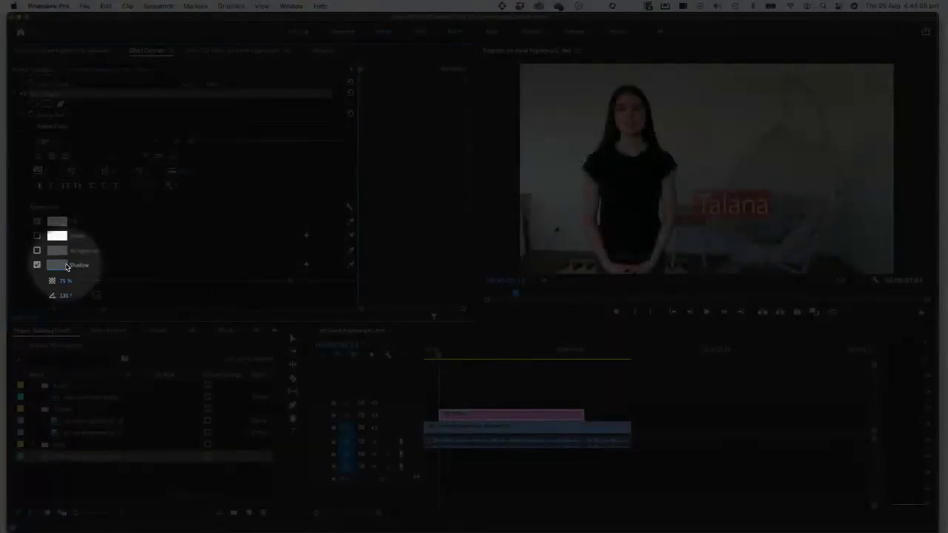
scroll(95, 263, down, 5)
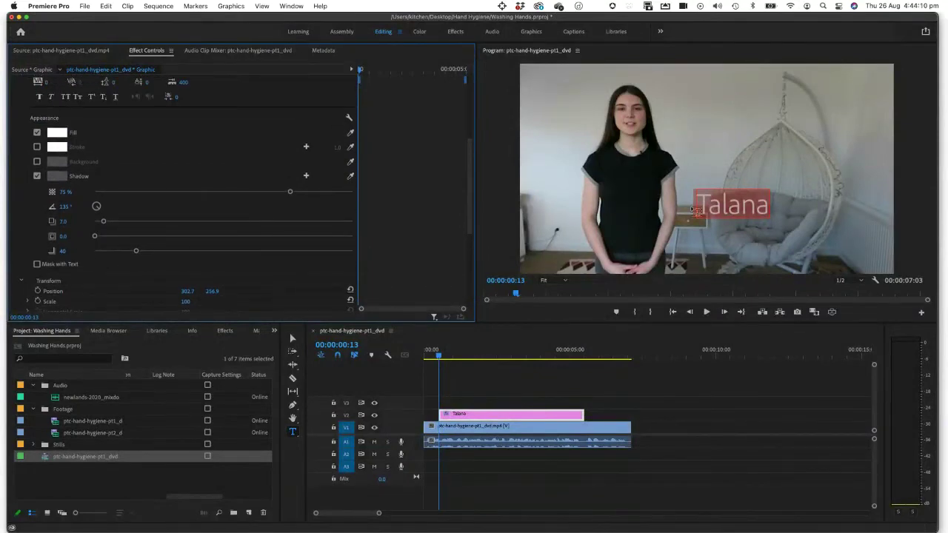
click(58, 179)
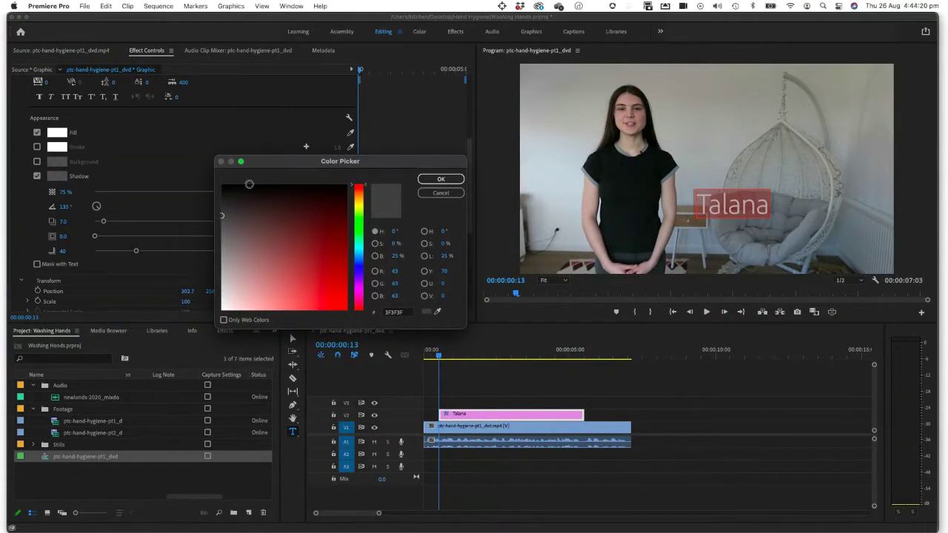
click(223, 185)
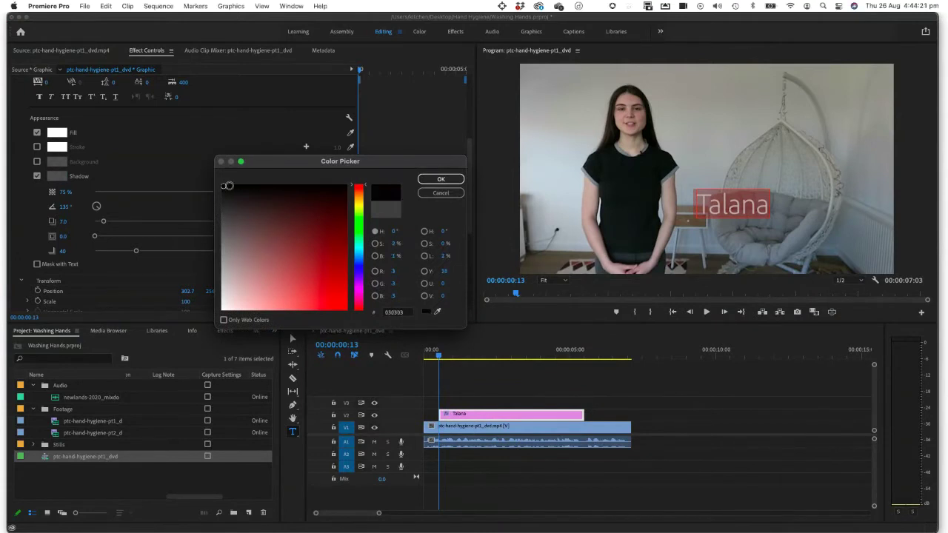
click(440, 179)
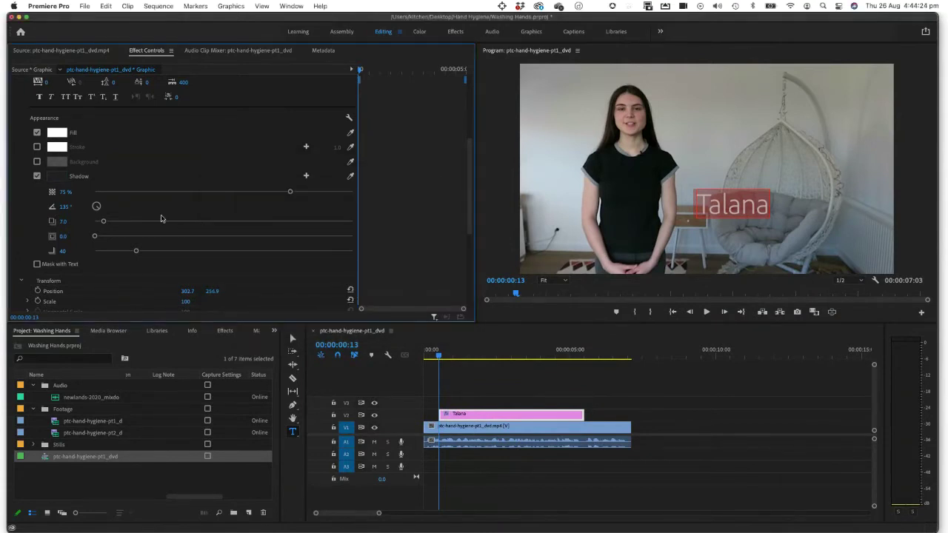
Try a shadow on the name title with 20% opacity, distance 9.9, size 11.9 and blur 54
click(717, 176)
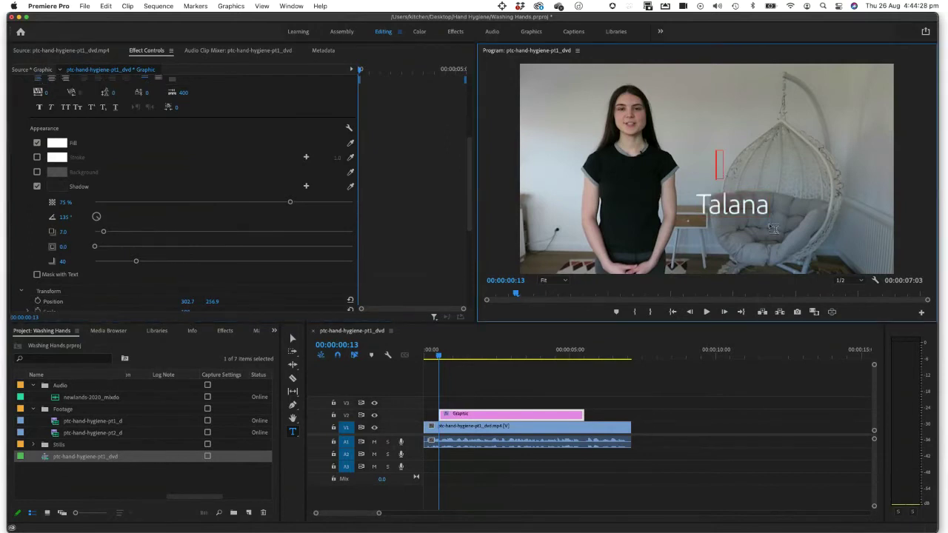
drag(698, 199, 770, 208)
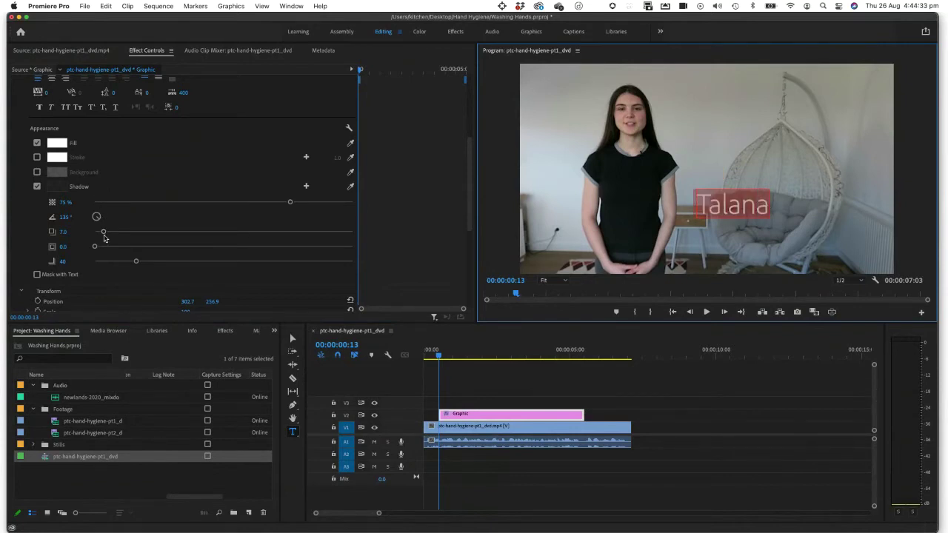
drag(104, 235, 107, 236)
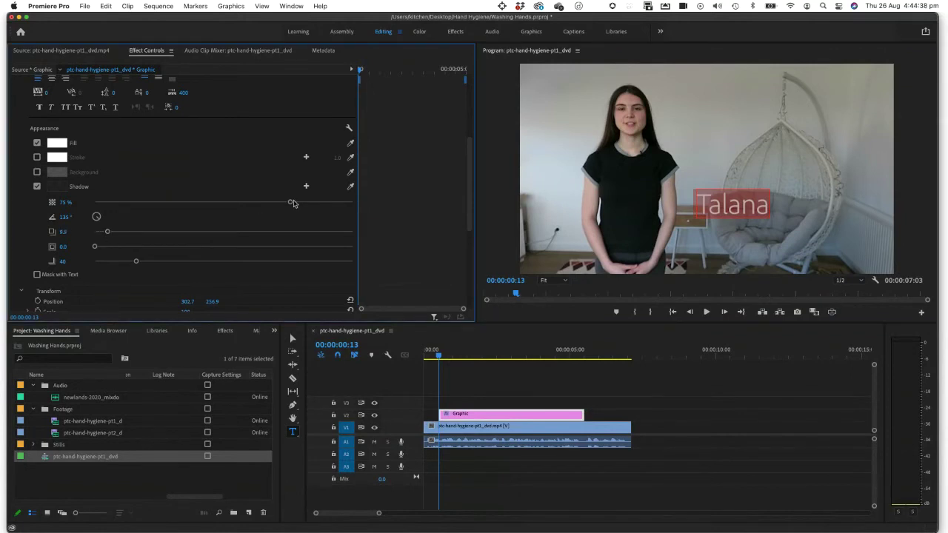
drag(290, 202, 157, 212)
drag(95, 246, 152, 262)
drag(156, 201, 147, 202)
click(737, 173)
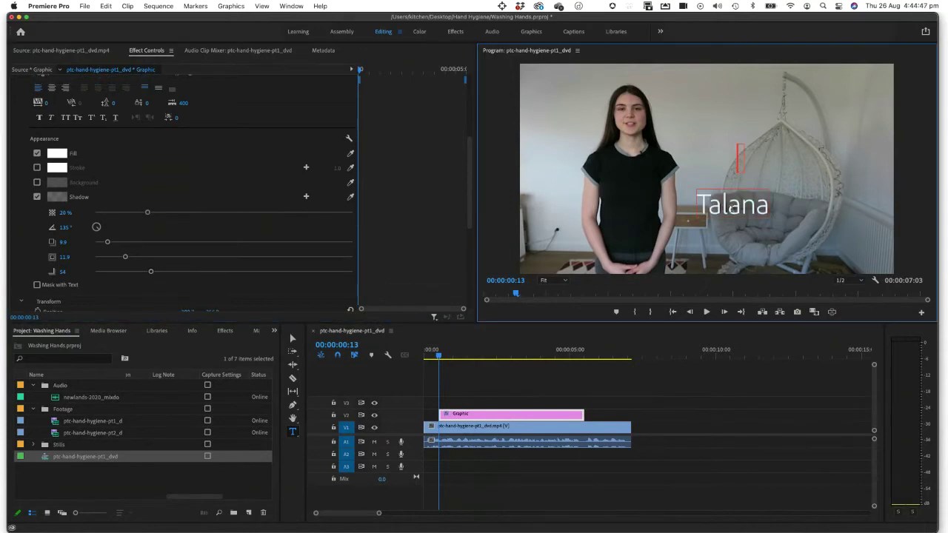
Set the name title's shadow to 80% opacity, distance 1.1, size 13.4 and blur 56
double_click(725, 208)
drag(147, 213, 301, 212)
drag(107, 245, 128, 263)
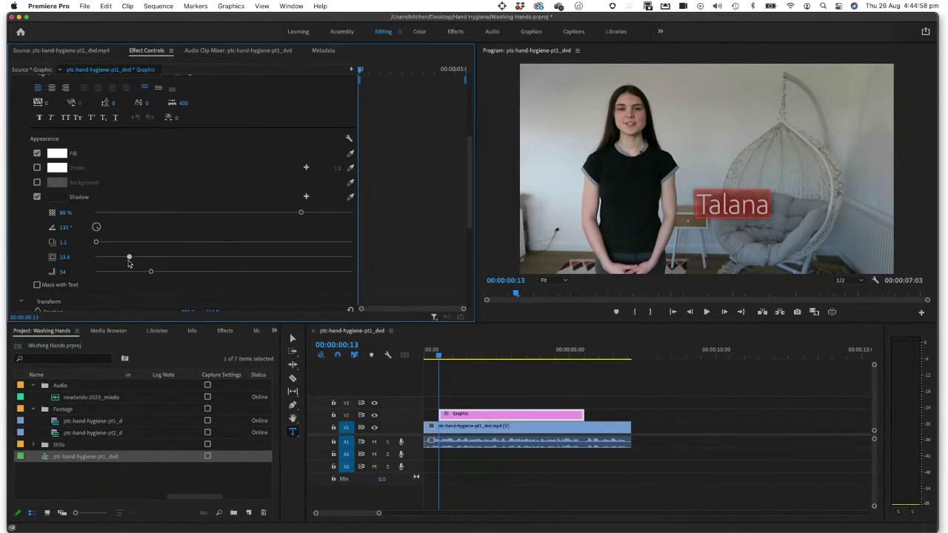
mouse_move(152, 271)
mouse_down()
mouse_move(217, 272)
mouse_move(144, 271)
mouse_move(153, 271)
mouse_up()
click(736, 162)
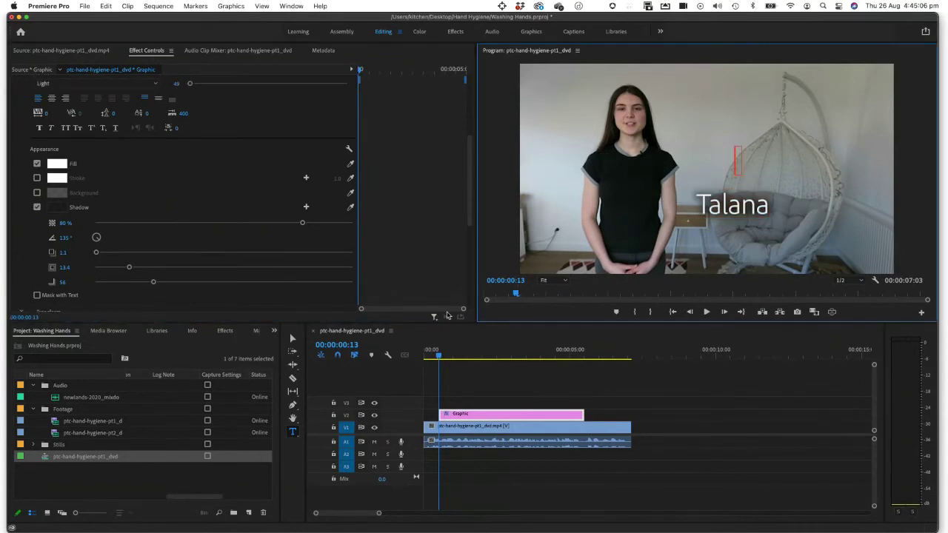
Move the presenter name title down beside the presenter's hands, in front of the hanging chair's base
click(291, 338)
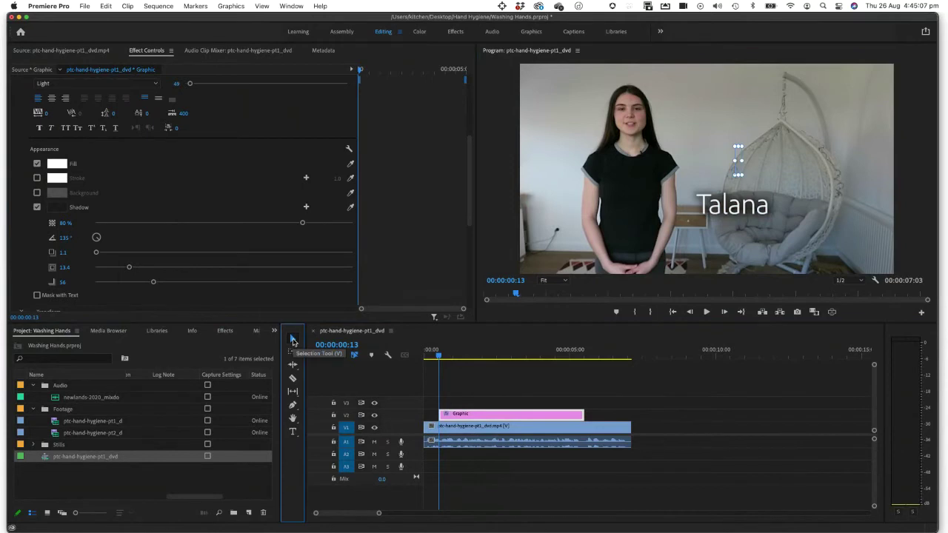
click(732, 209)
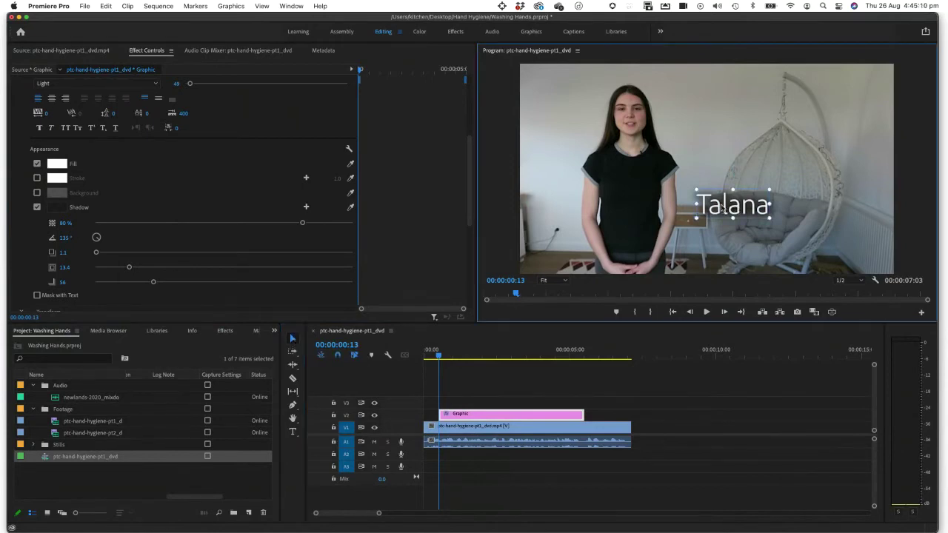
drag(723, 209, 727, 244)
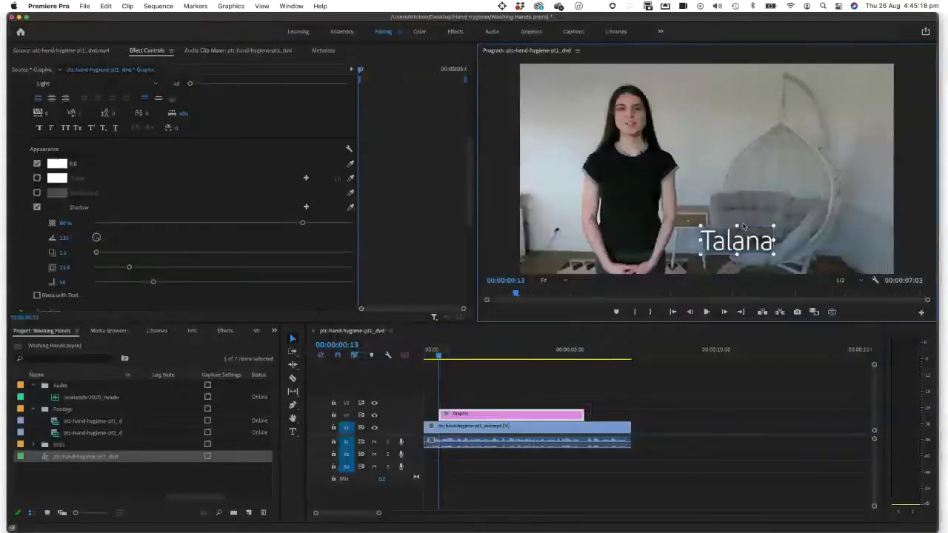
mouse_move(737, 249)
mouse_down()
mouse_move(747, 249)
mouse_move(727, 250)
mouse_move(737, 251)
mouse_up()
Reduce the name title's font size to 25 and shift the title right, centring it beneath the hanging chair's cushion
double_click(736, 250)
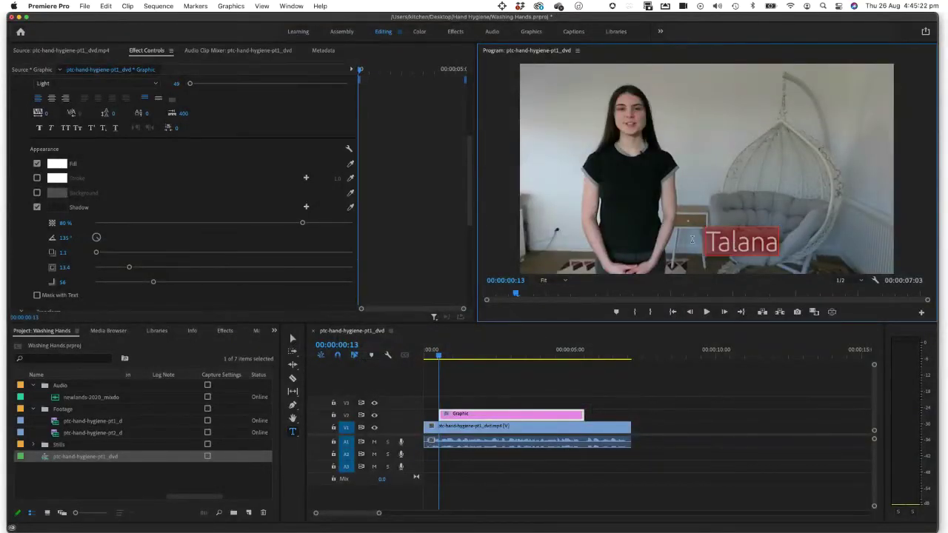
scroll(250, 178, up, 3)
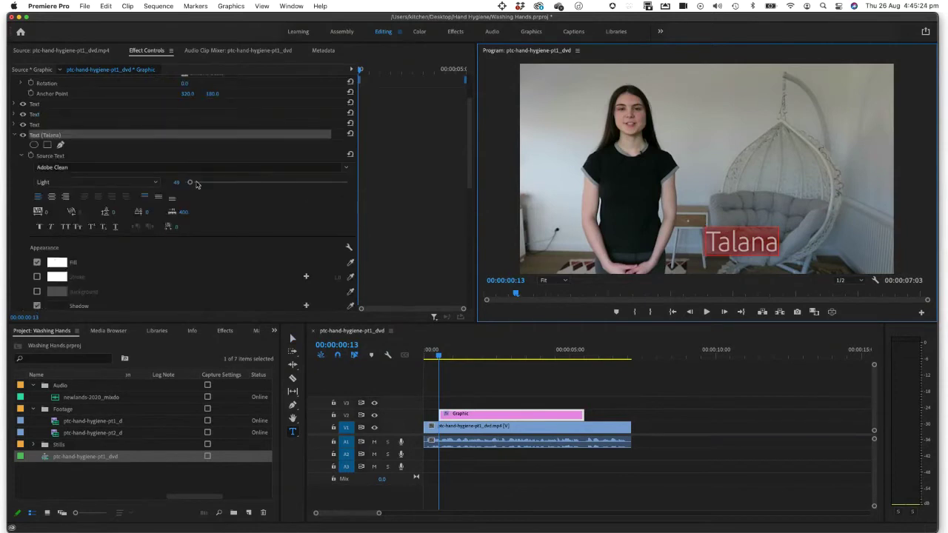
drag(190, 184, 187, 185)
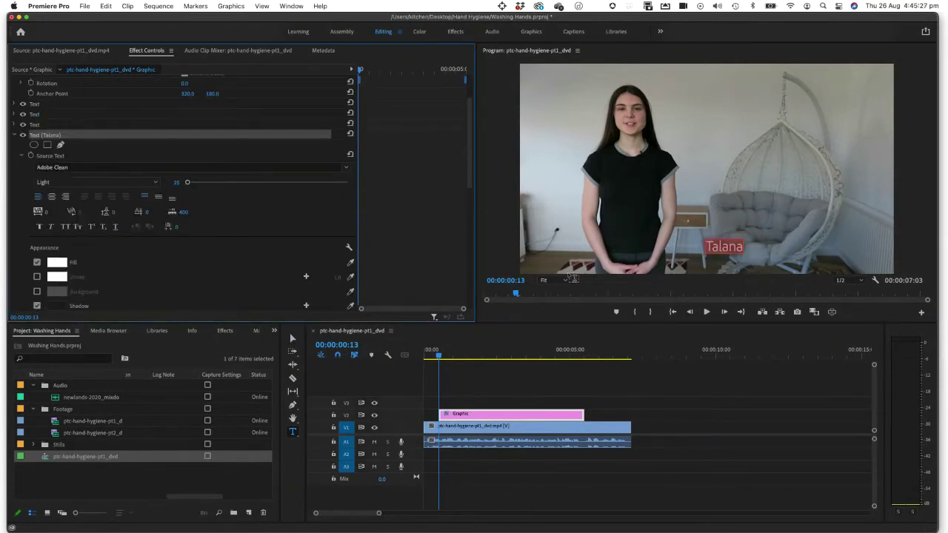
click(292, 338)
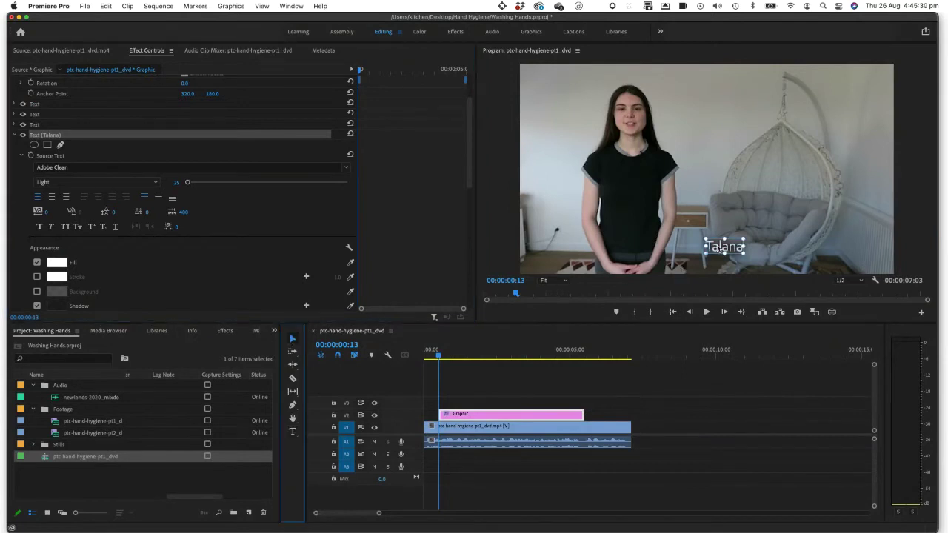
drag(718, 249, 762, 253)
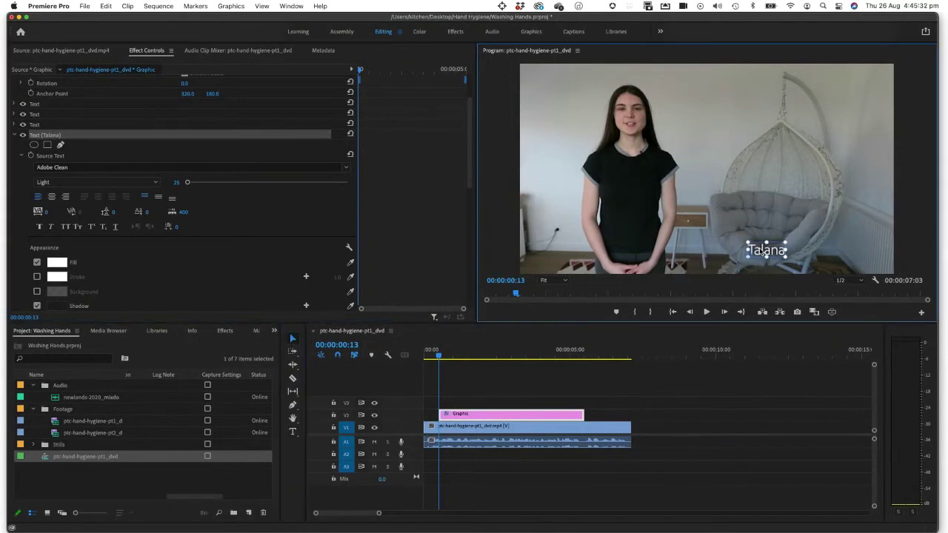
Play the sequence repeatedly from the start to check when the name title appears relative to the presenter's speech
click(436, 357)
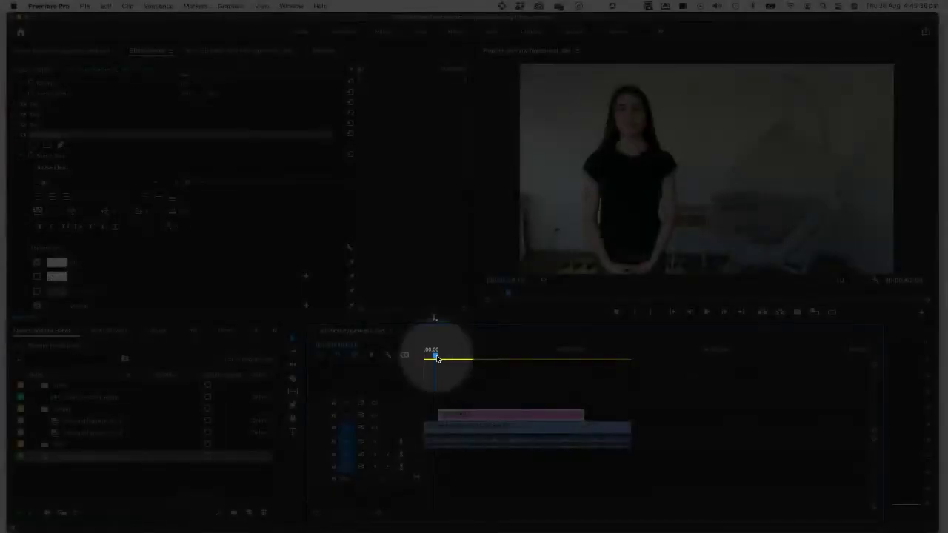
drag(436, 357, 419, 359)
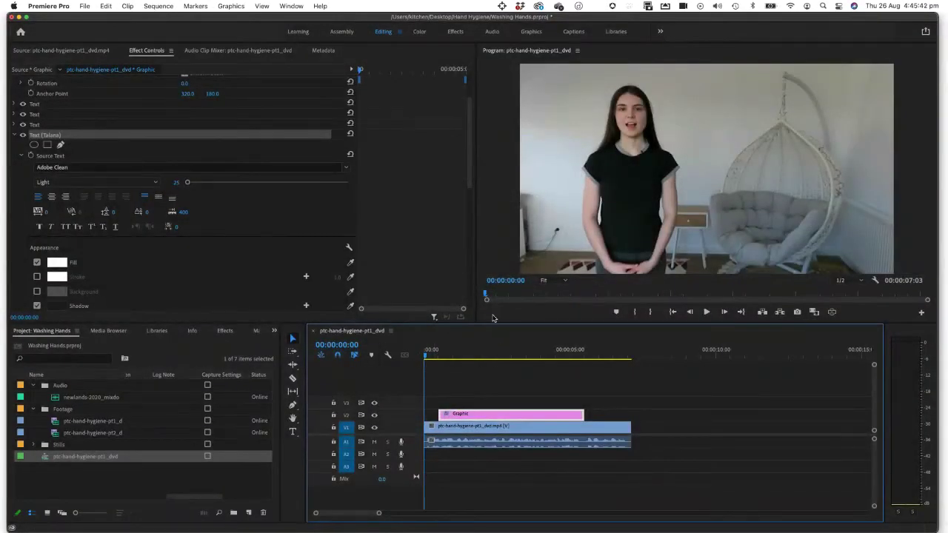
key(space)
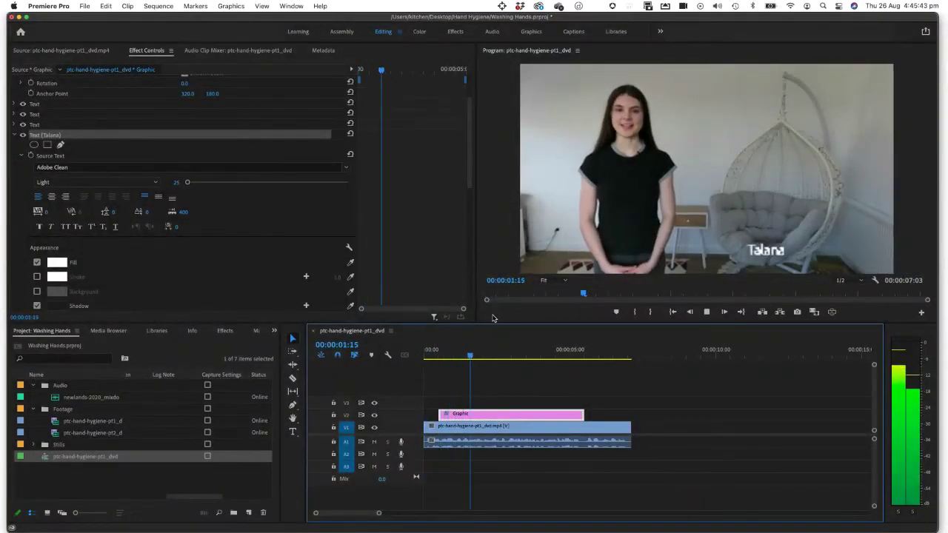
key(space)
click(765, 251)
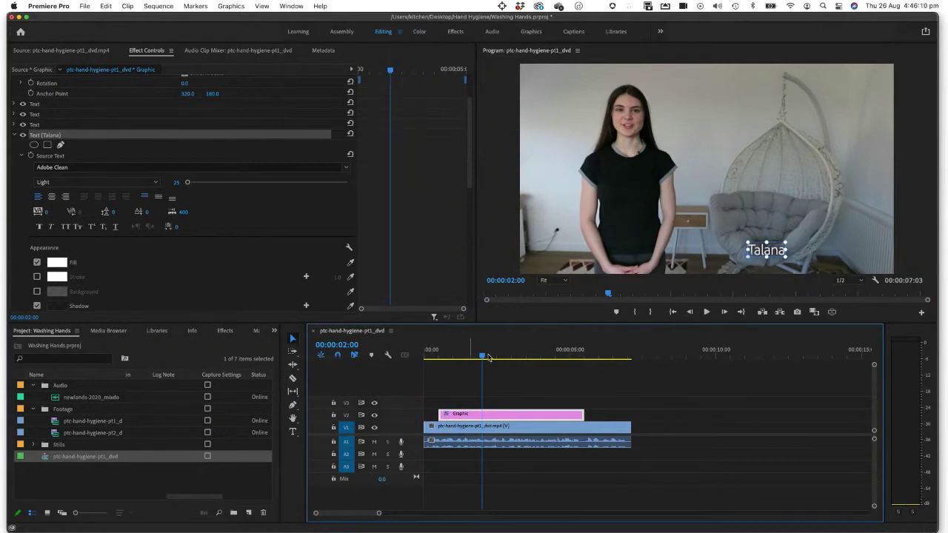
drag(490, 351, 425, 359)
key(space)
key(space)
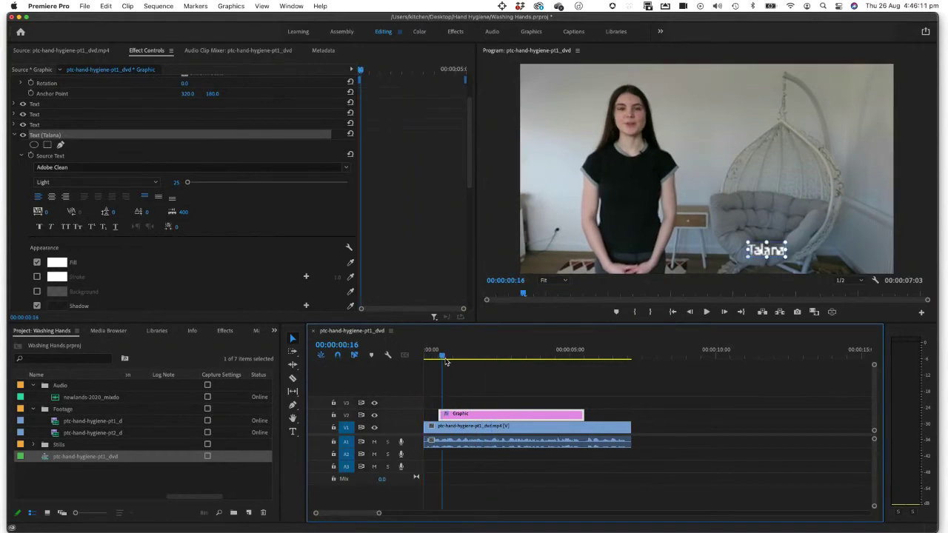
key(Home)
key(space)
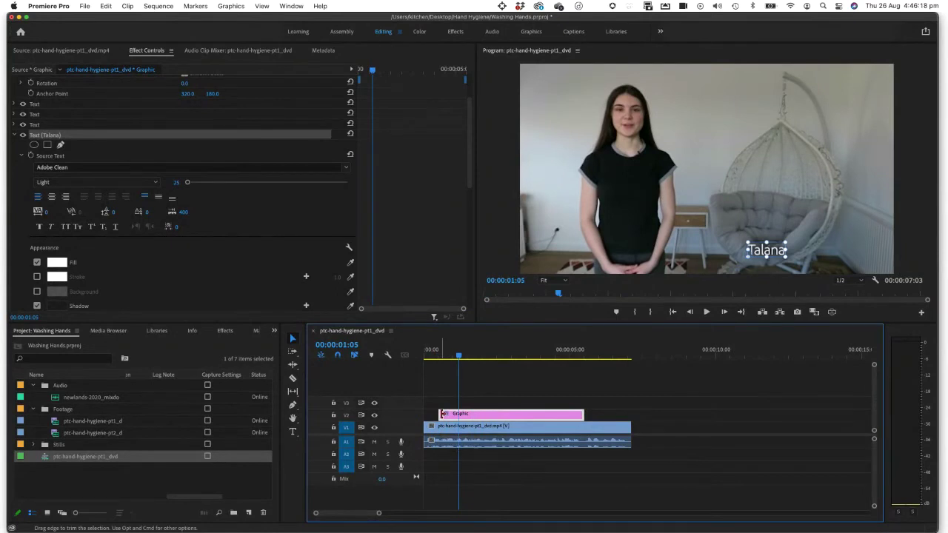
Trim the start of the title graphic on V2 to begin about one second into the sequence
drag(441, 413, 453, 413)
key(Up)
mouse_move(451, 357)
mouse_down()
mouse_move(429, 357)
mouse_move(449, 356)
mouse_up()
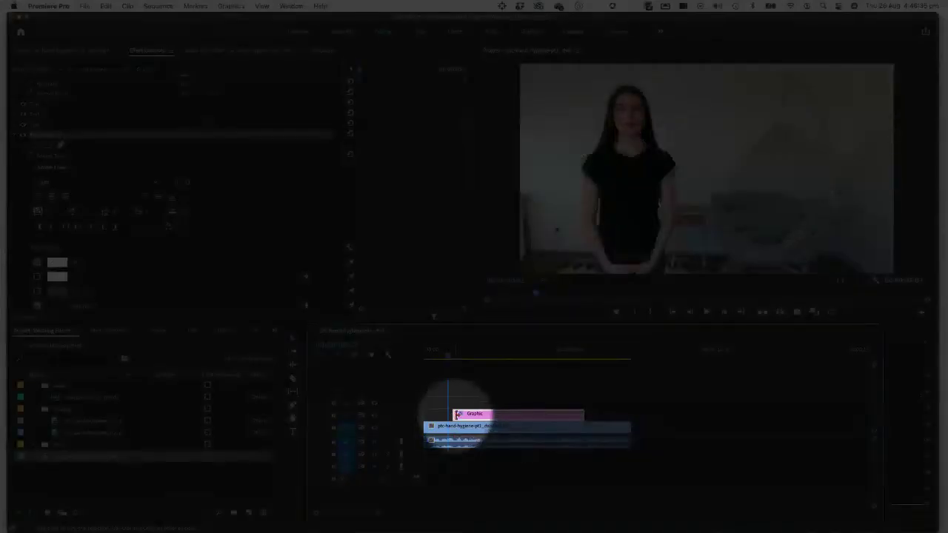
Apply the default Cross Dissolve transition to the start of the title graphic and play the fade-in from the sequence's beginning
right_click(455, 415)
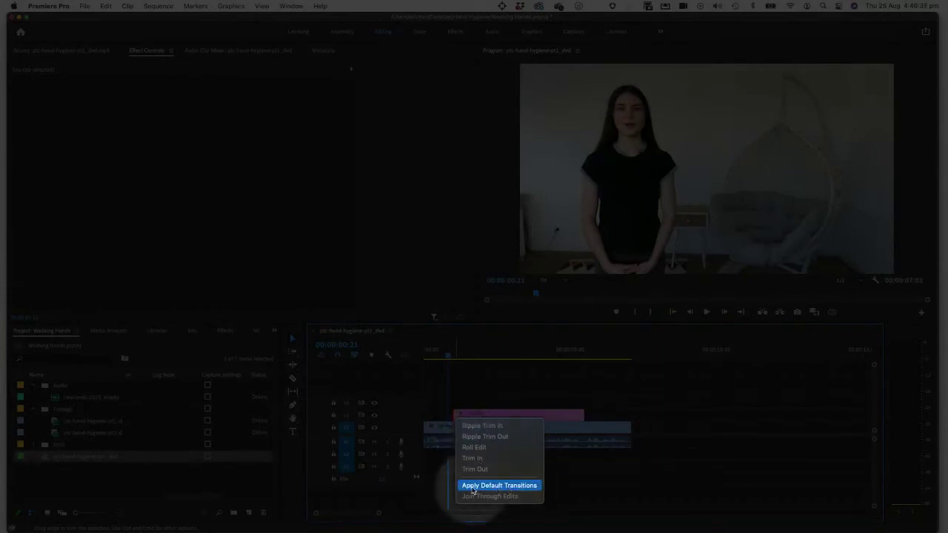
click(509, 486)
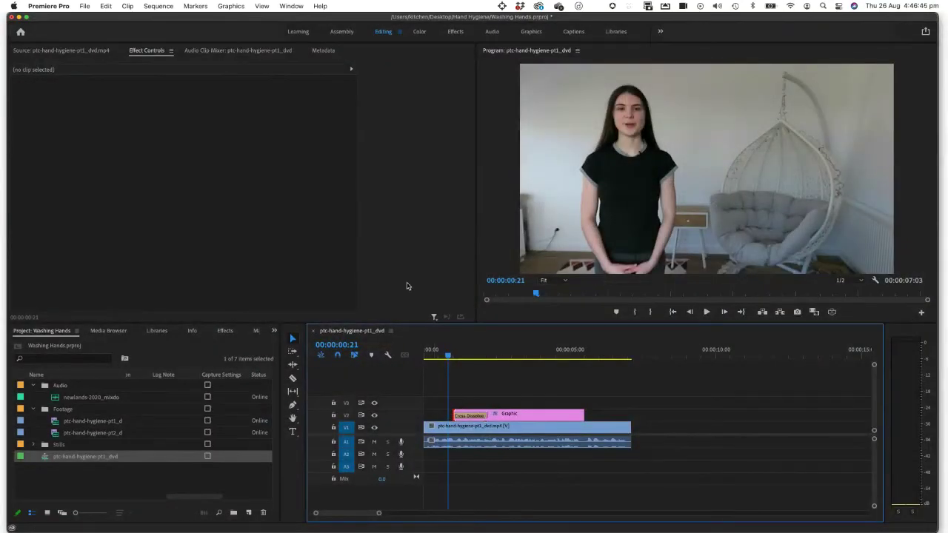
click(427, 357)
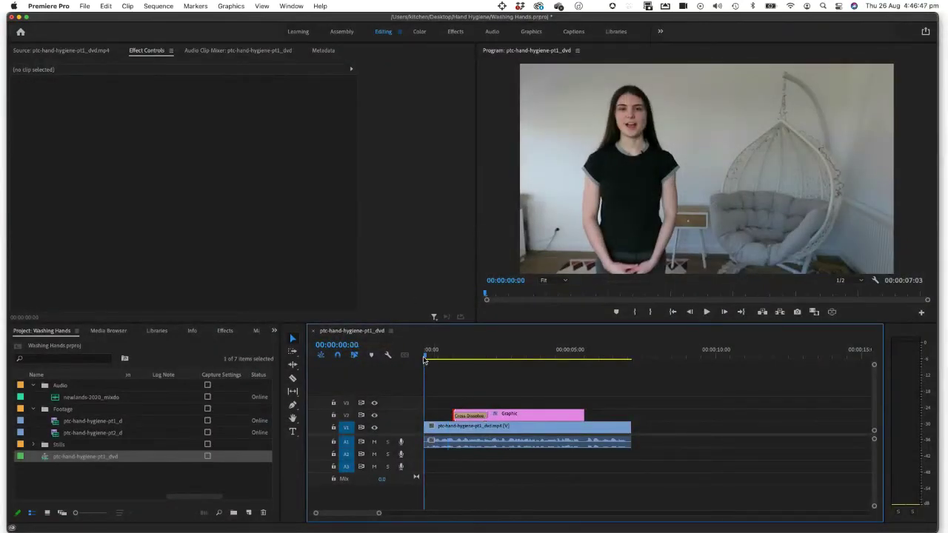
key(space)
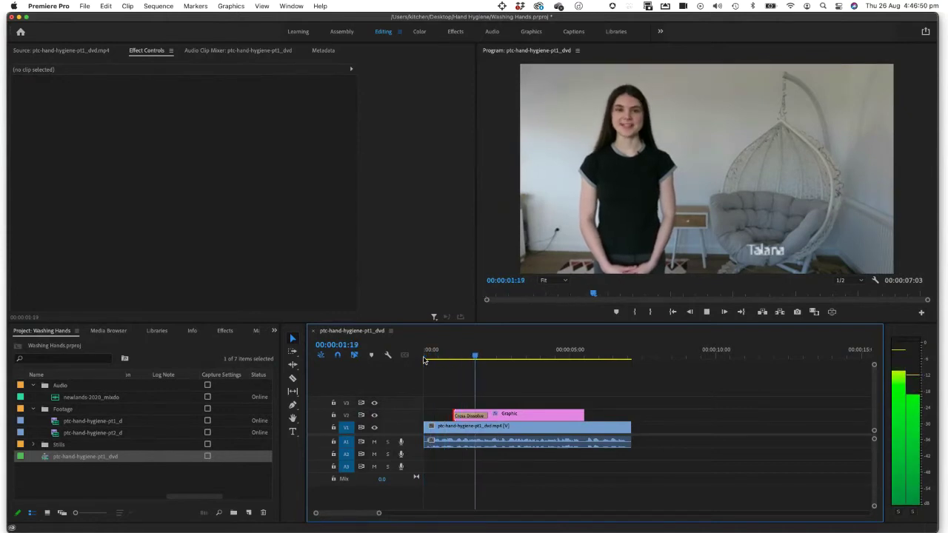
key(space)
key(space)
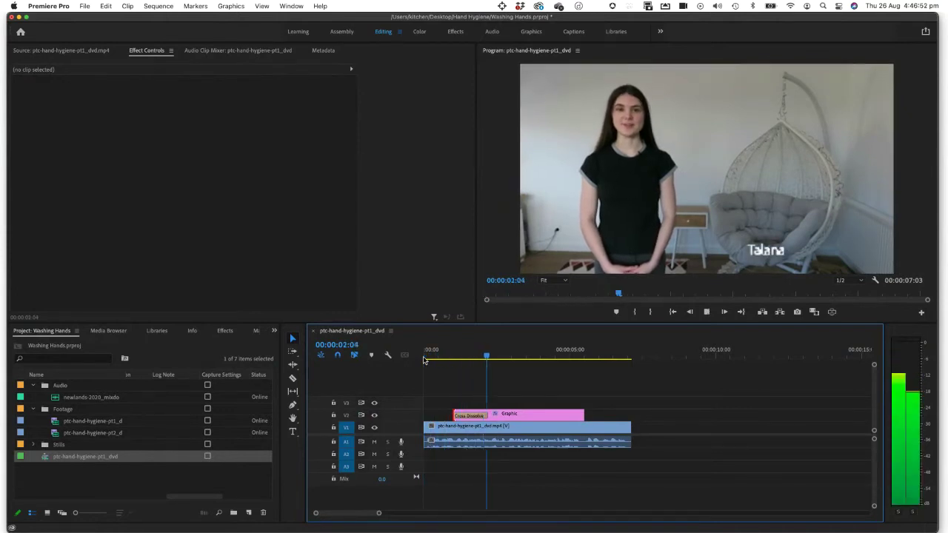
key(space)
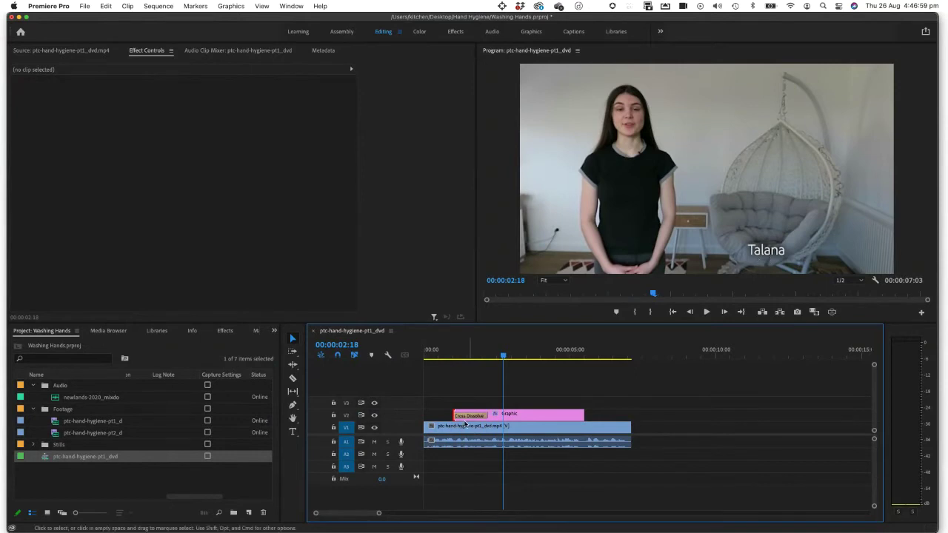
Apply the default Cross Dissolve transition to the end of the title graphic and play through the fade-out
right_click(579, 414)
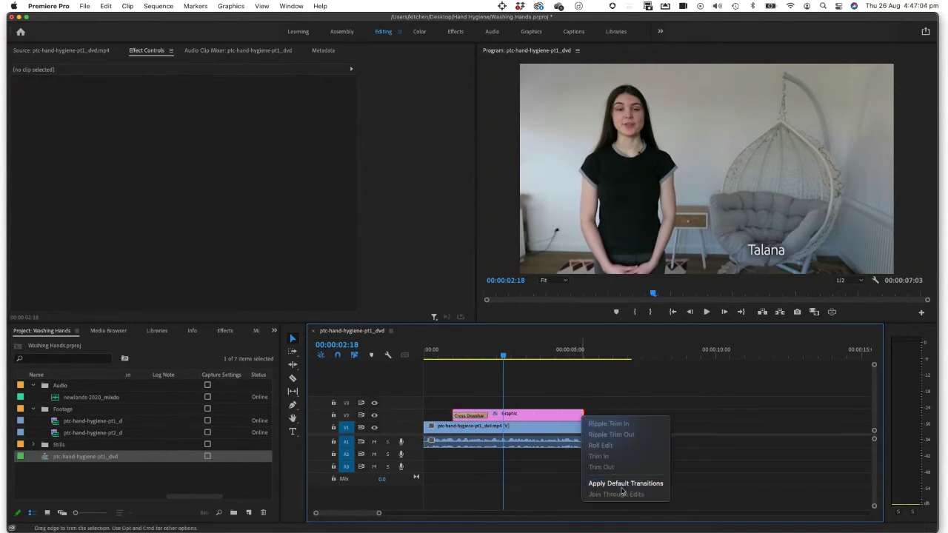
click(622, 482)
key(space)
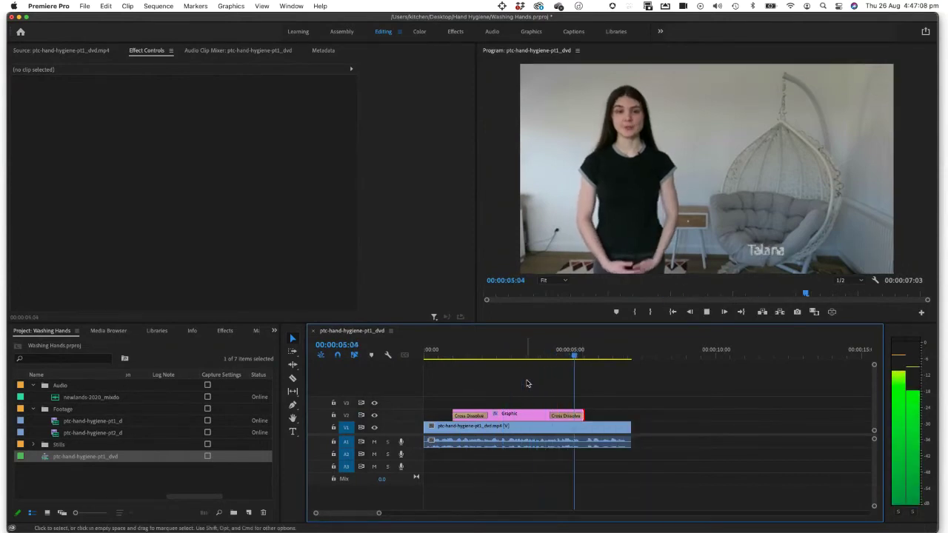
key(space)
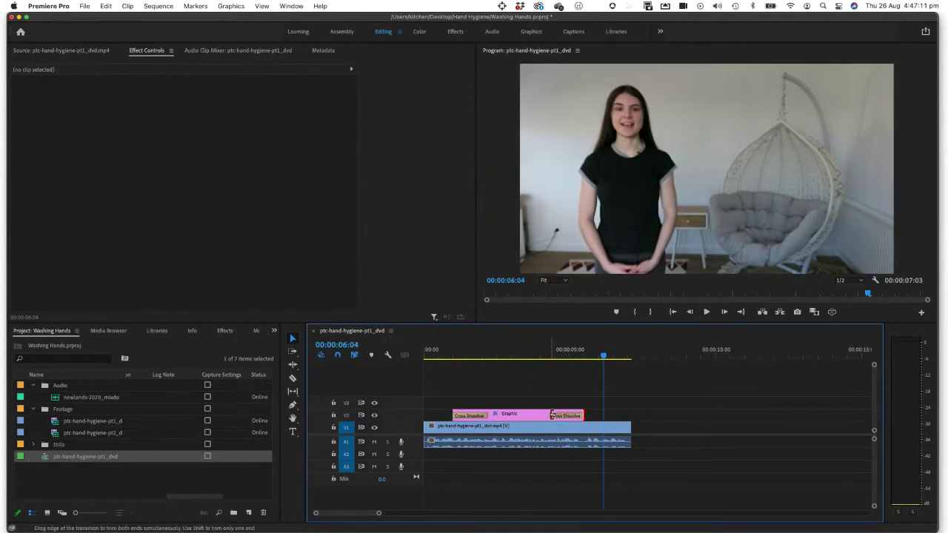
Shorten the closing Cross Dissolve on the title graphic to 14 frames and play the fade-out
drag(551, 416, 571, 415)
click(556, 356)
key(space)
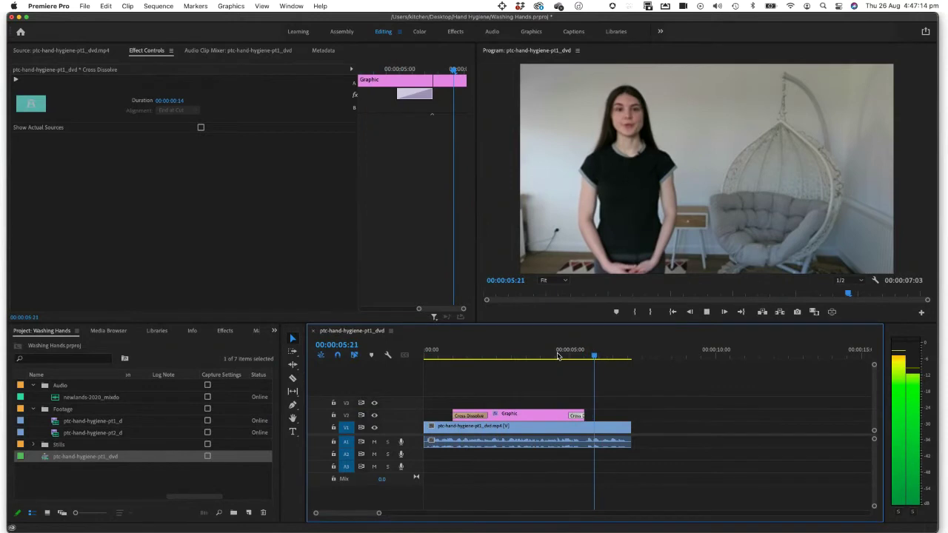
key(space)
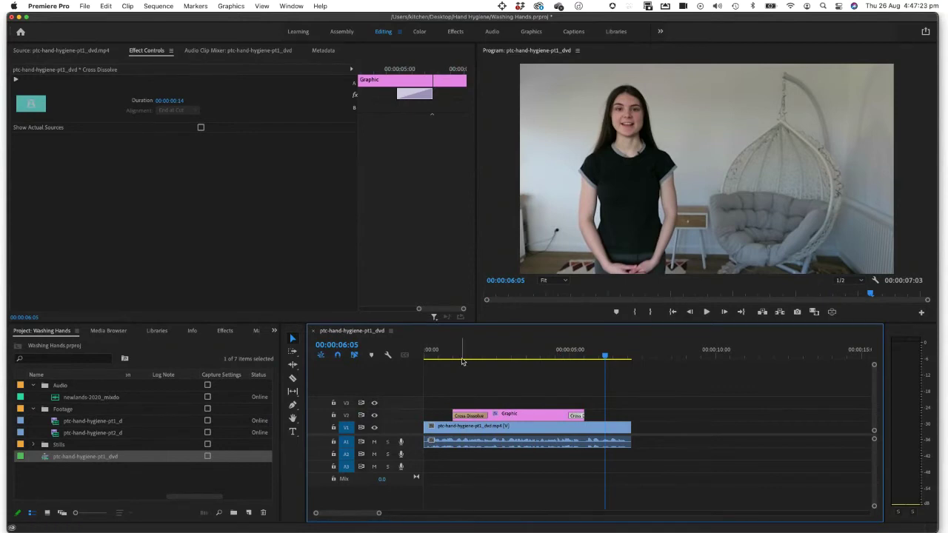
Shorten the opening Cross Dissolve on the title graphic to 00:00:01:00 and play the sequence to check both fades
drag(486, 415, 479, 416)
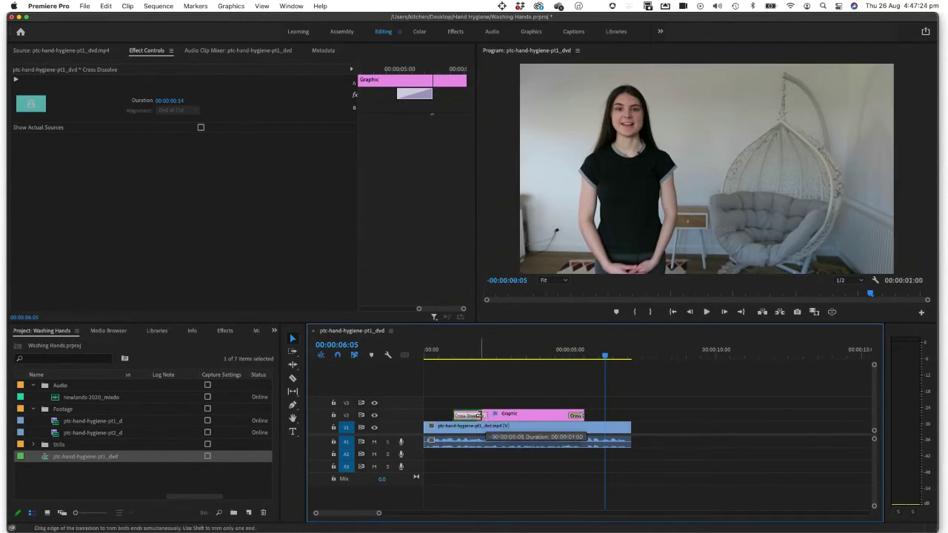
drag(446, 354, 433, 360)
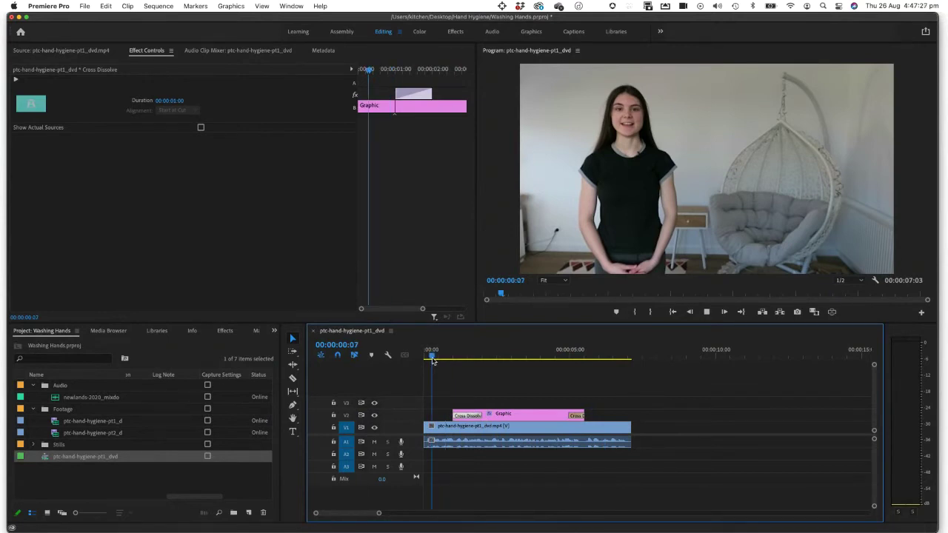
key(space)
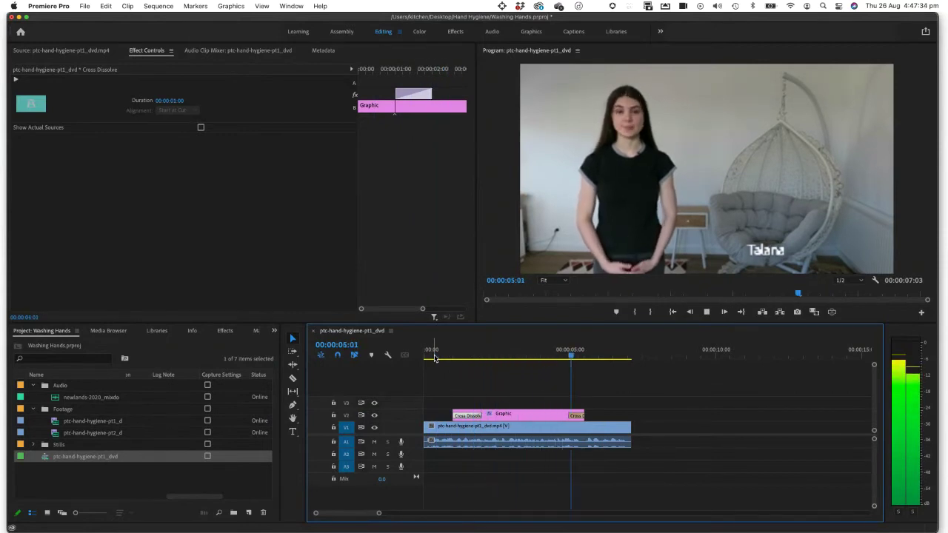
key(space)
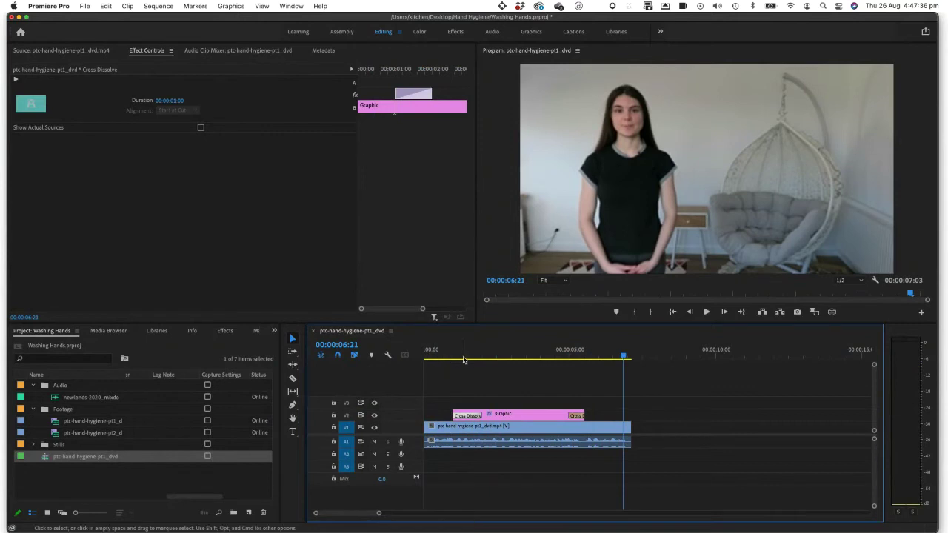
Preview the music file newlands-2020_mixdown.mp3 and place its audio on track A2 at the start of the sequence
key(Home)
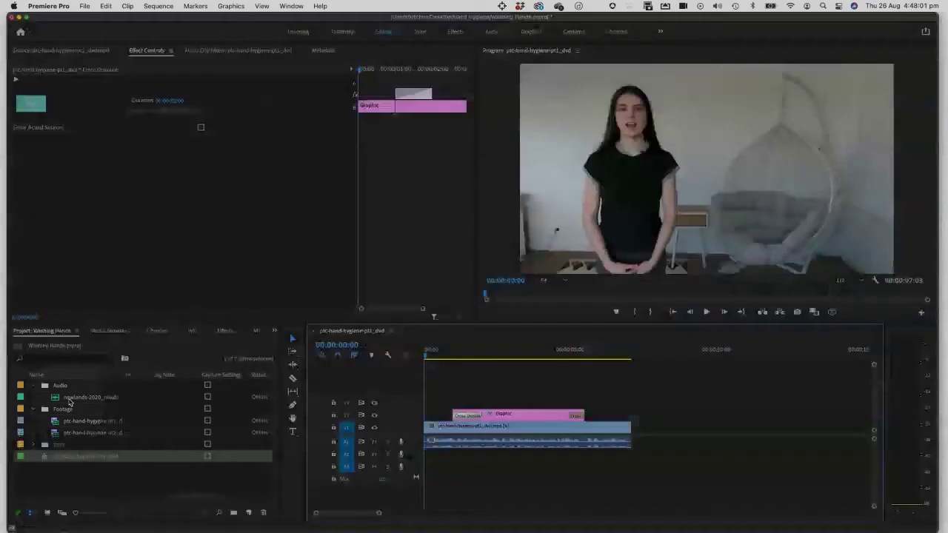
double_click(60, 401)
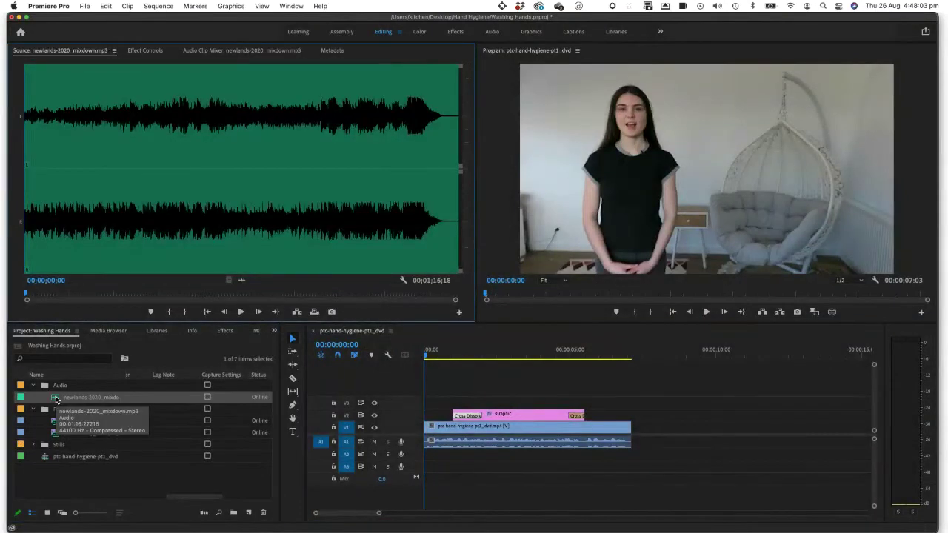
click(240, 312)
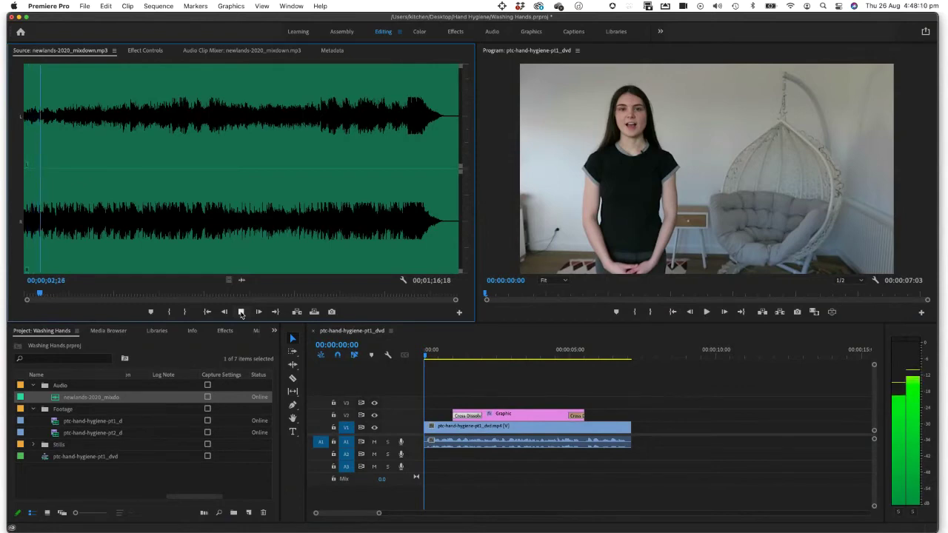
click(240, 311)
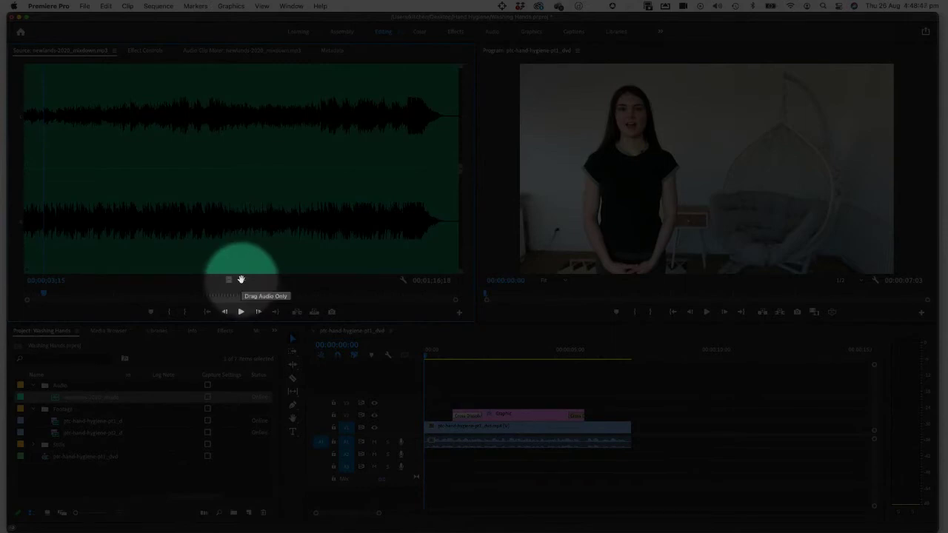
drag(241, 280, 430, 464)
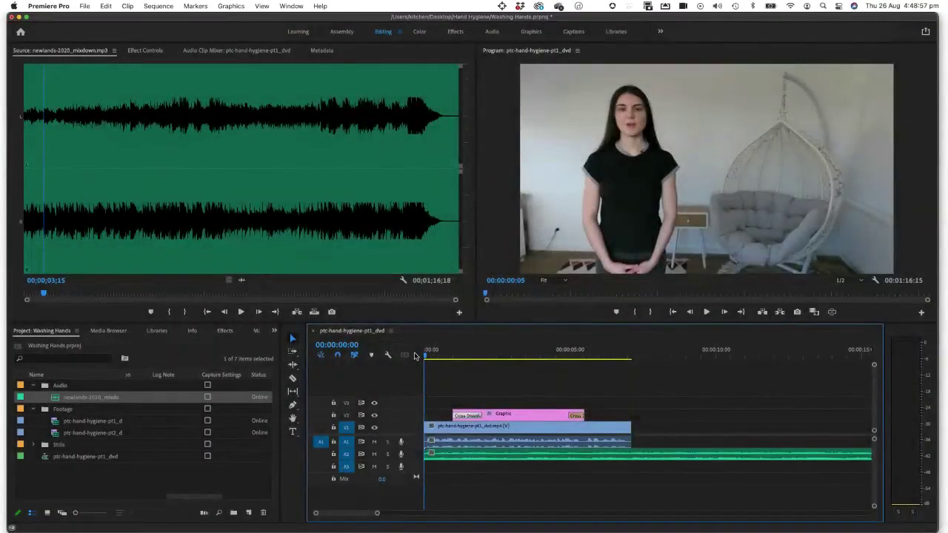
Play the sequence from the start to check the background music under the presenter's speech, and look over the Audio bin
click(707, 311)
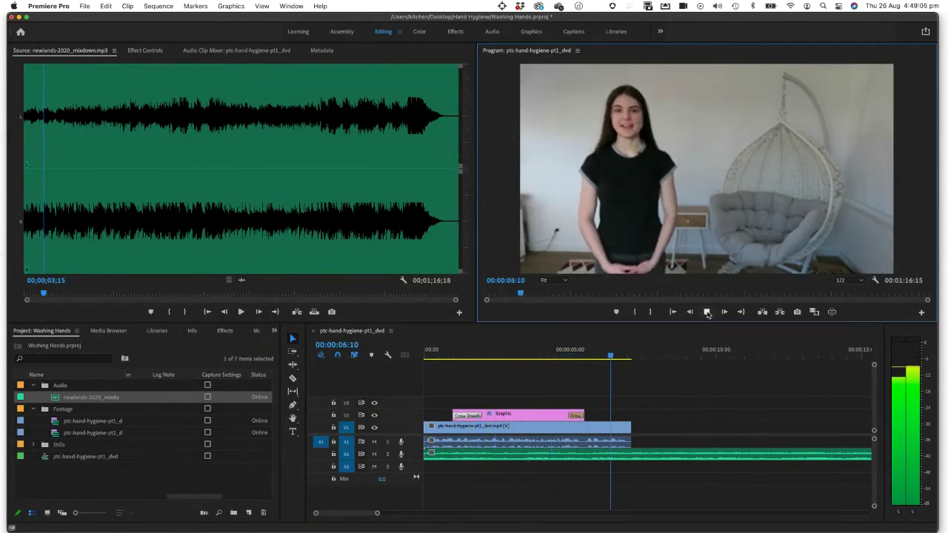
click(707, 312)
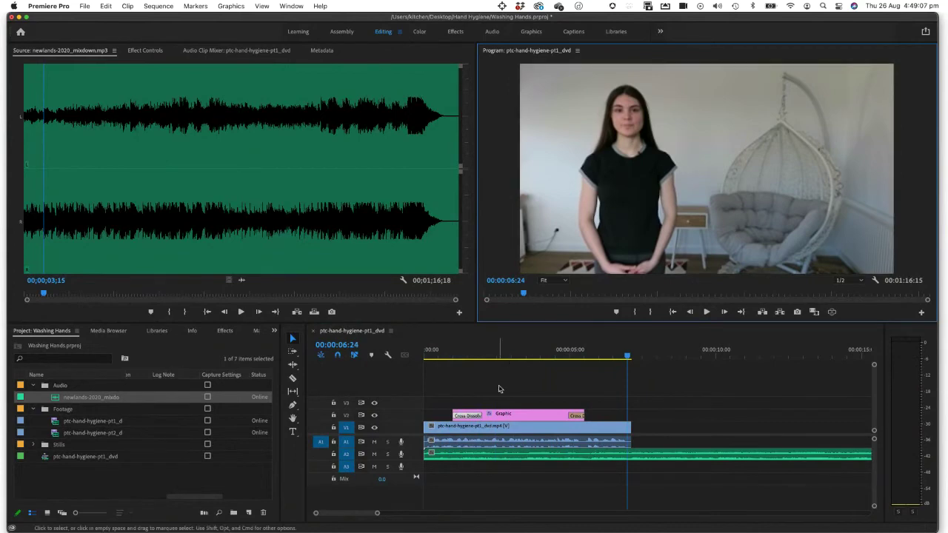
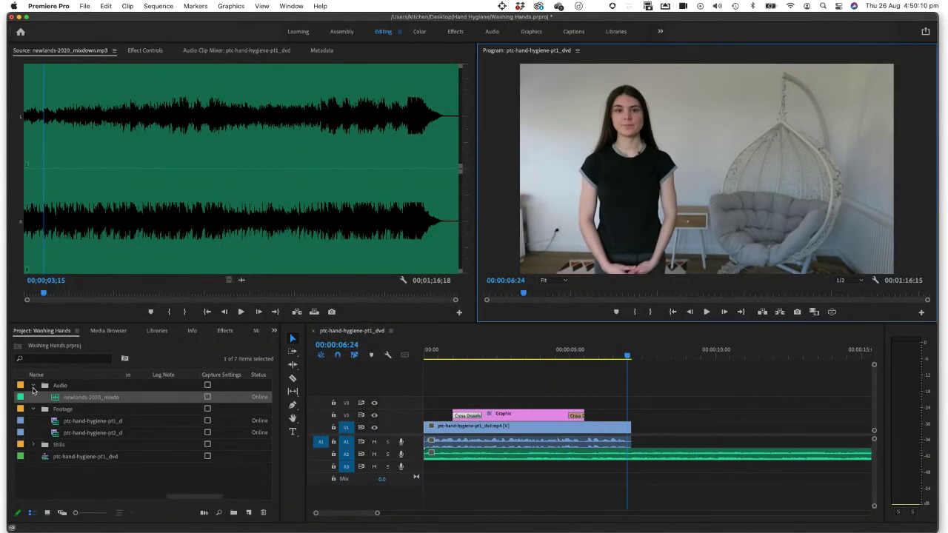
click(34, 387)
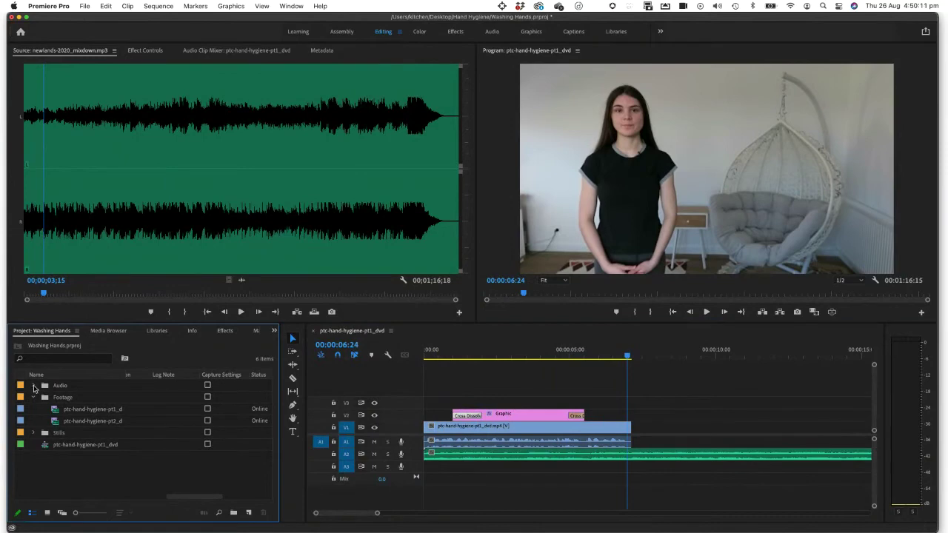
click(34, 387)
Switch to Chrome, open the music backing track from the How to wash your hands page, pause it and show its saving options
key(super+Tab)
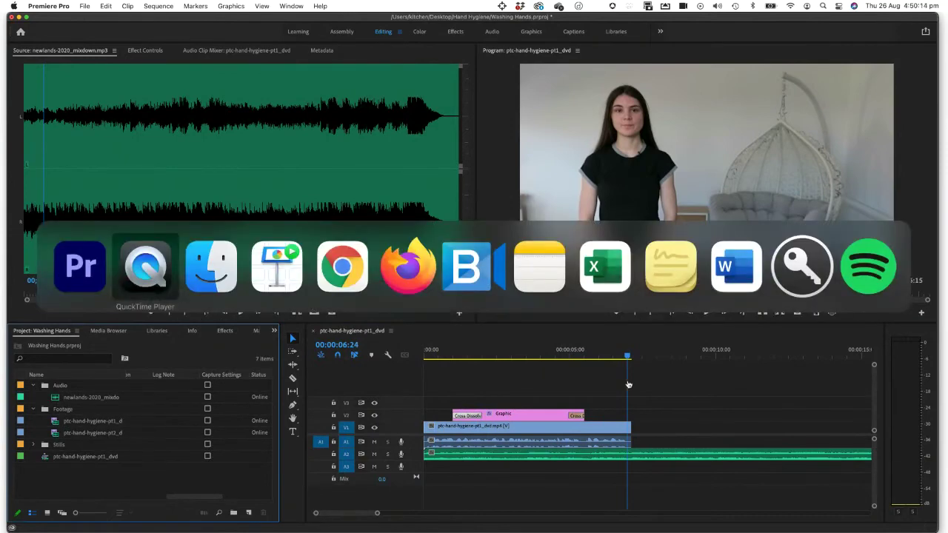
click(415, 276)
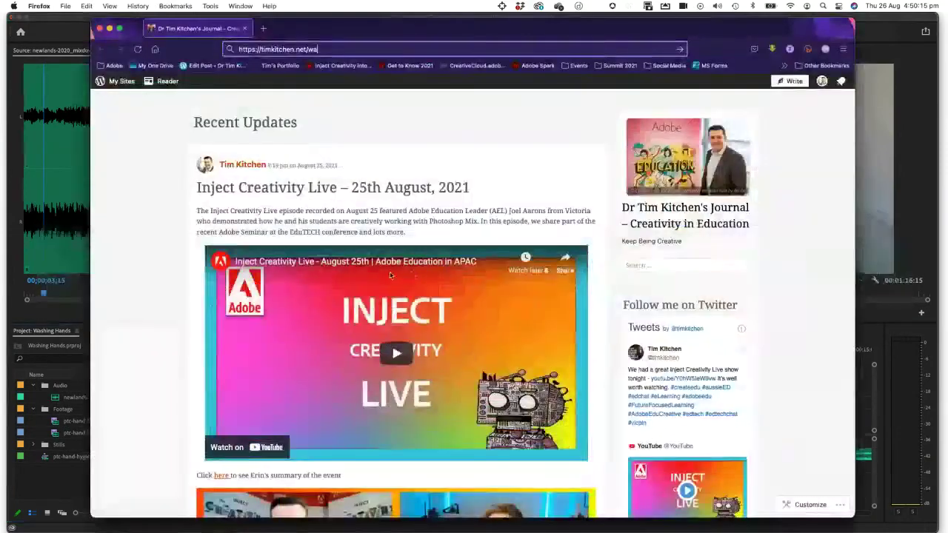
key(super+Tab)
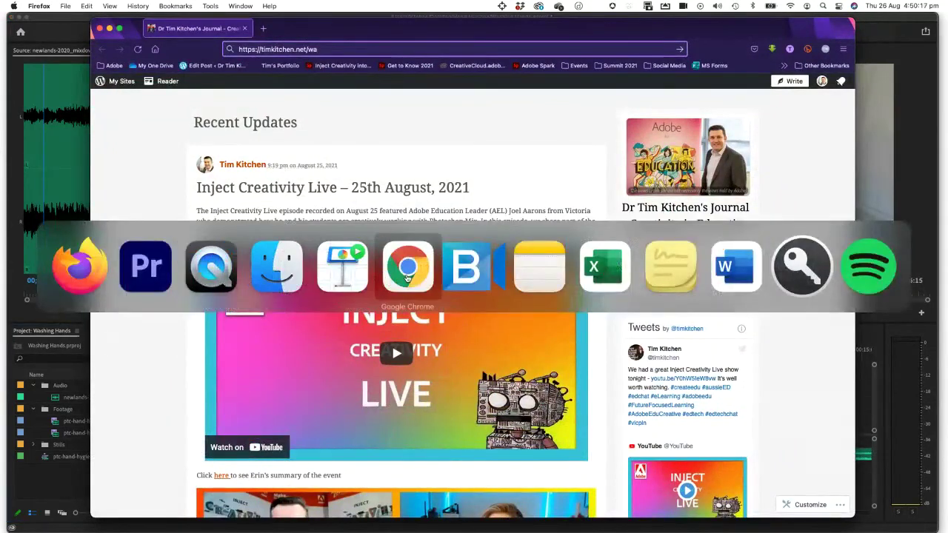
click(381, 289)
scroll(382, 289, up, 15)
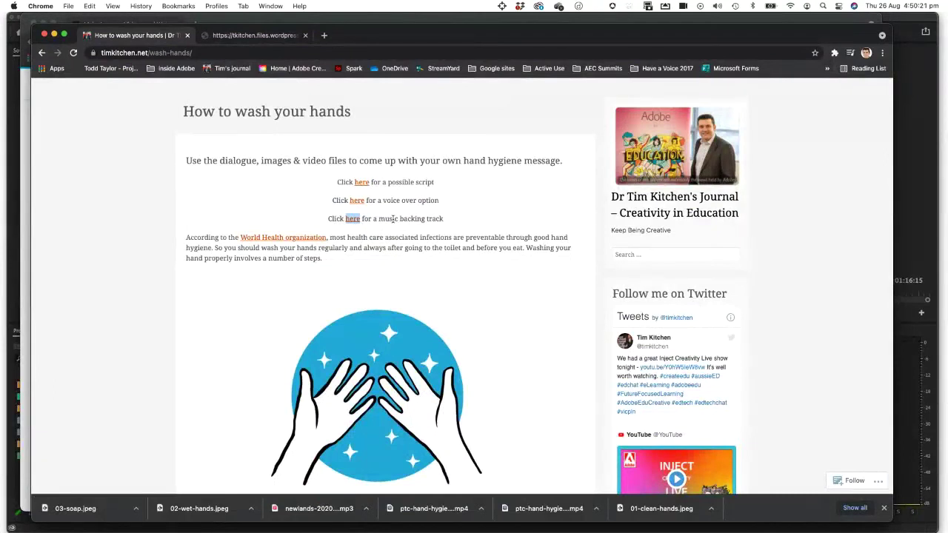
click(354, 219)
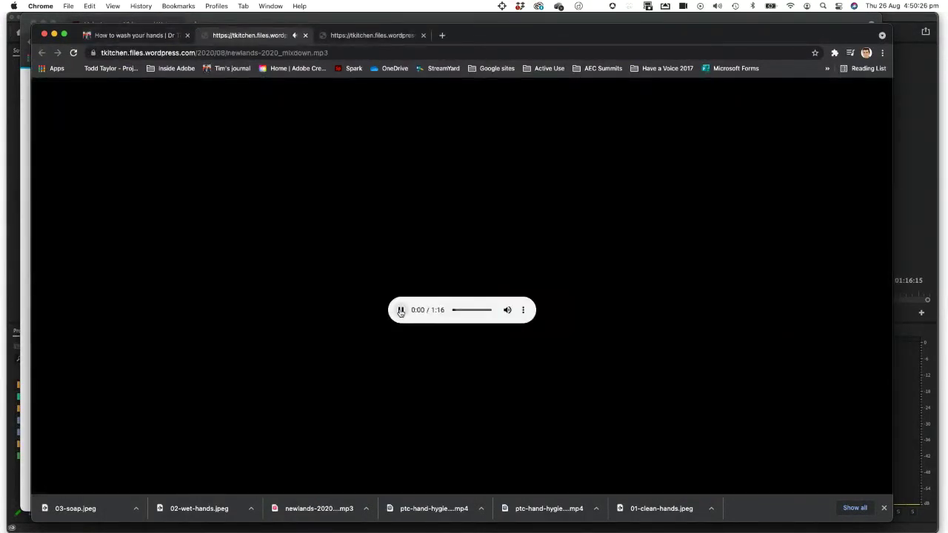
click(400, 309)
right_click(419, 311)
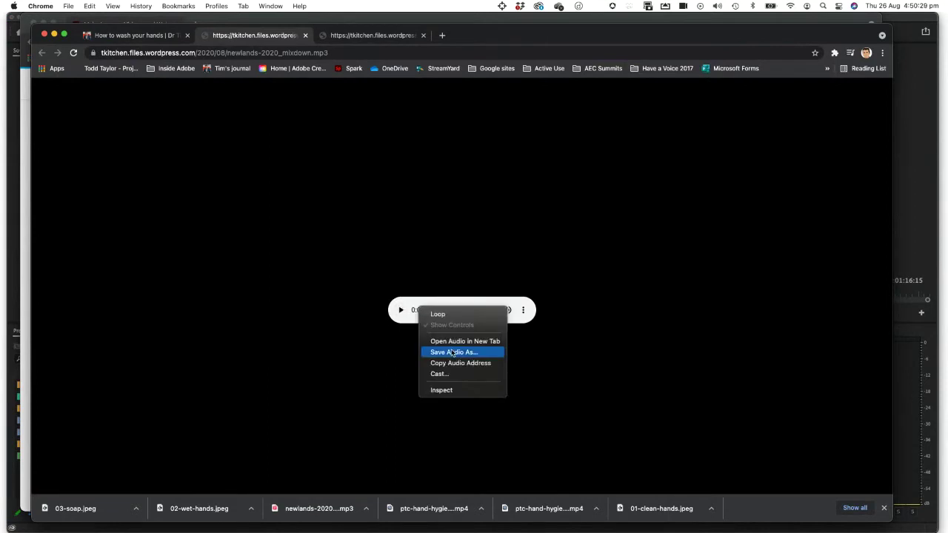
Switch to Finder, examine the Audio folder inside Hand Hygiene, and return to Premiere Pro
key(super+Tab)
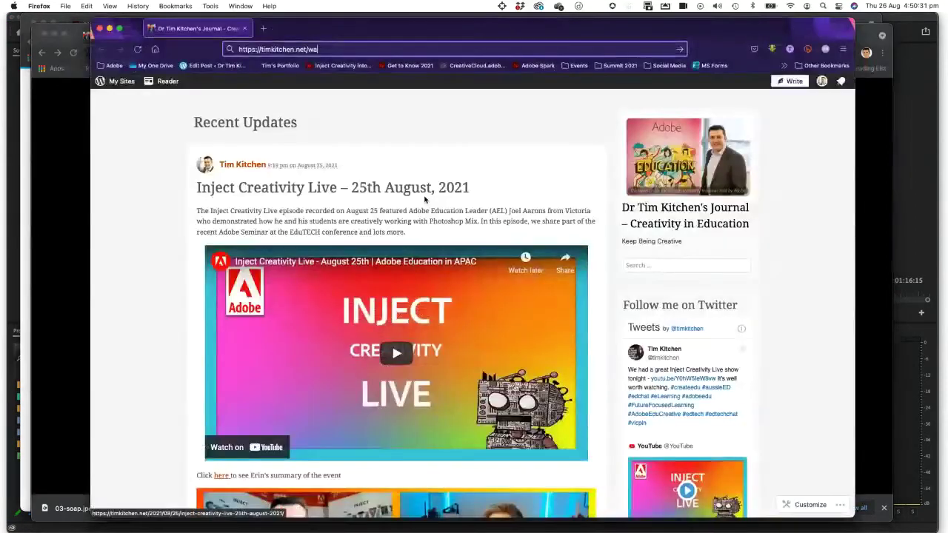
key(super+Tab)
click(345, 274)
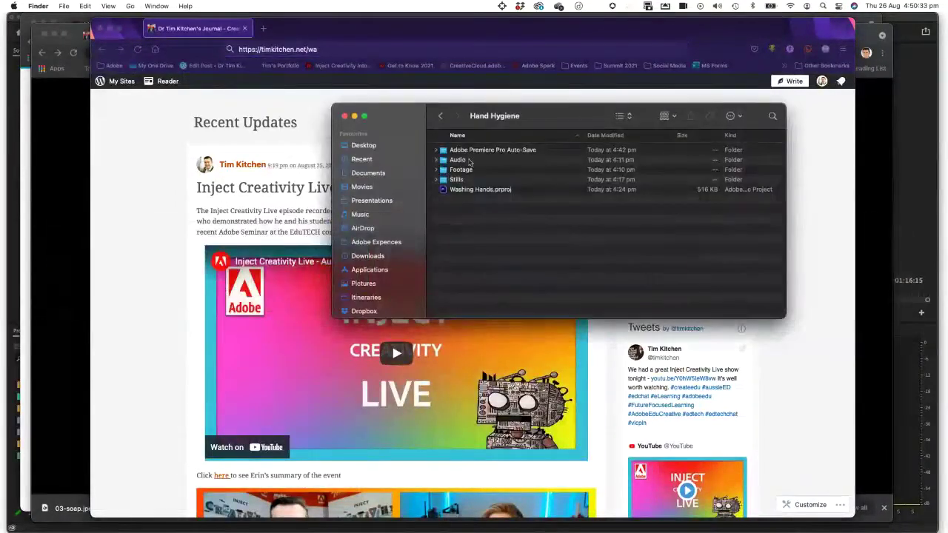
click(436, 160)
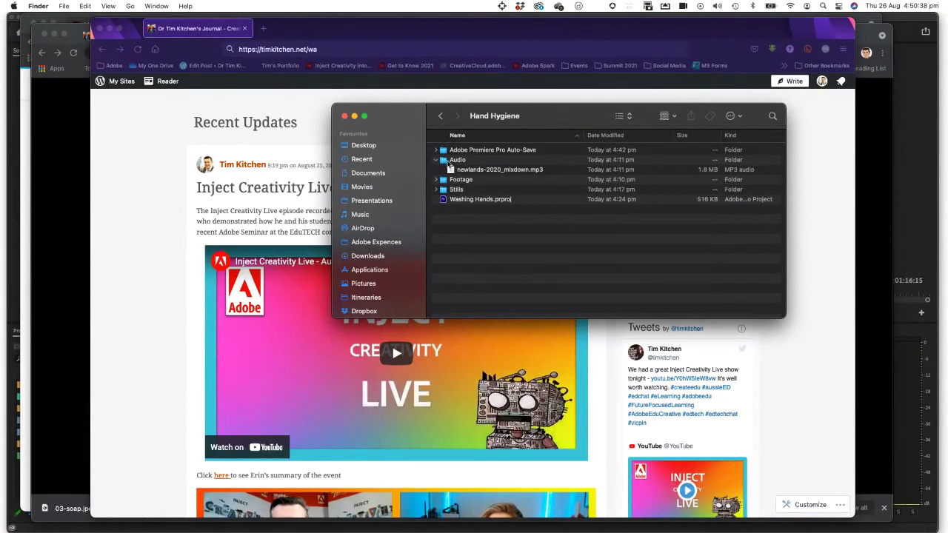
key(super+Tab)
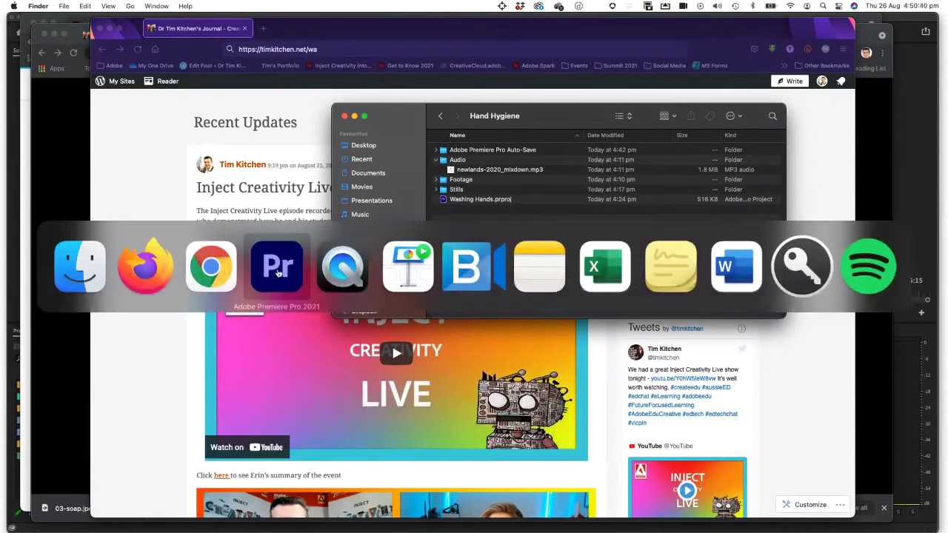
click(277, 268)
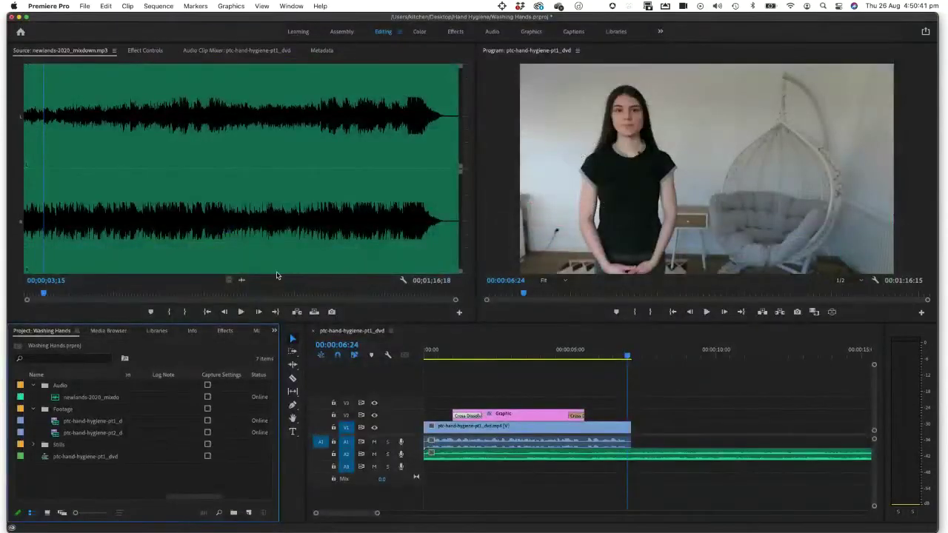
Open the Audio bin, browse the folder locations for a file to import into it, and cancel the import
double_click(46, 388)
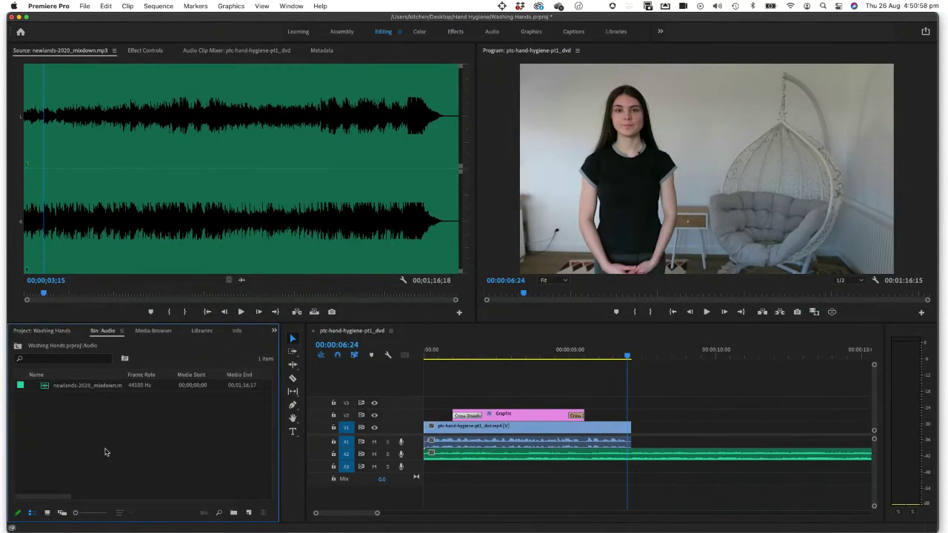
right_click(66, 425)
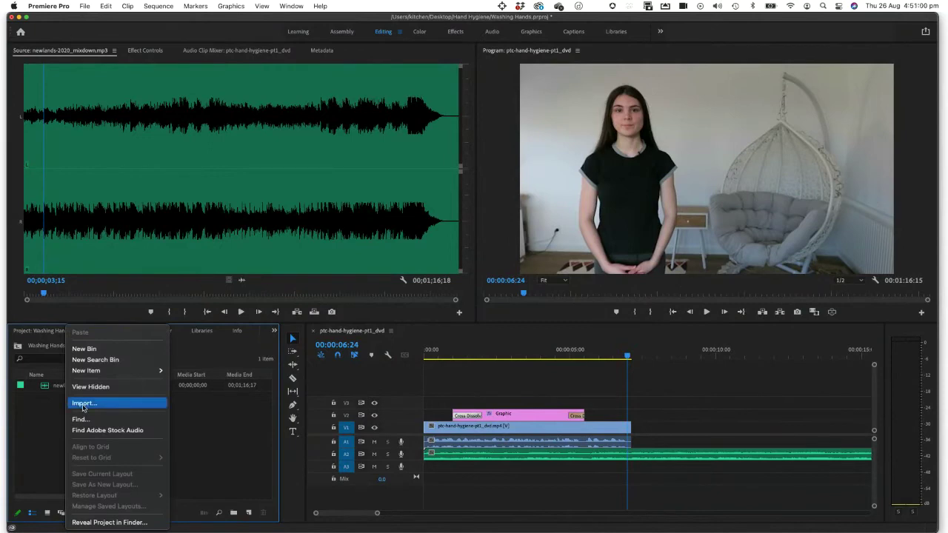
click(82, 404)
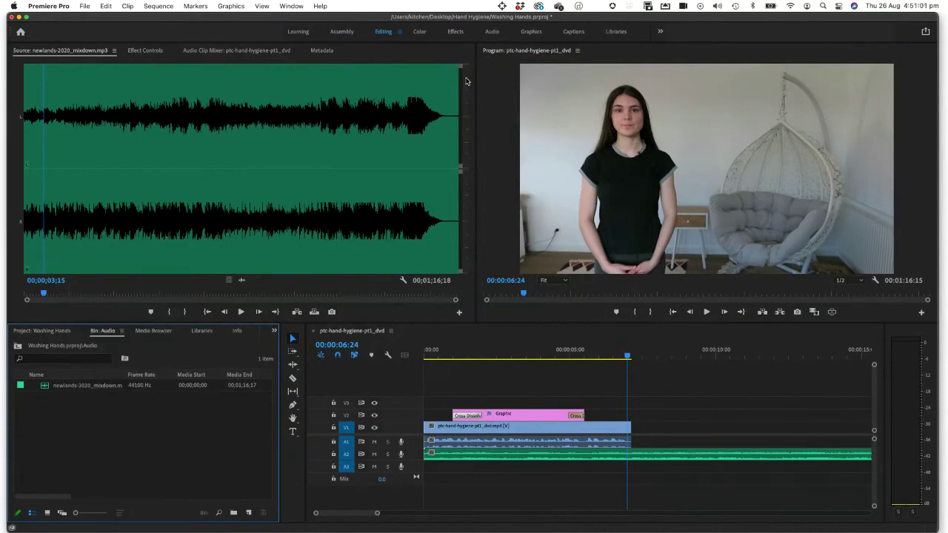
click(514, 108)
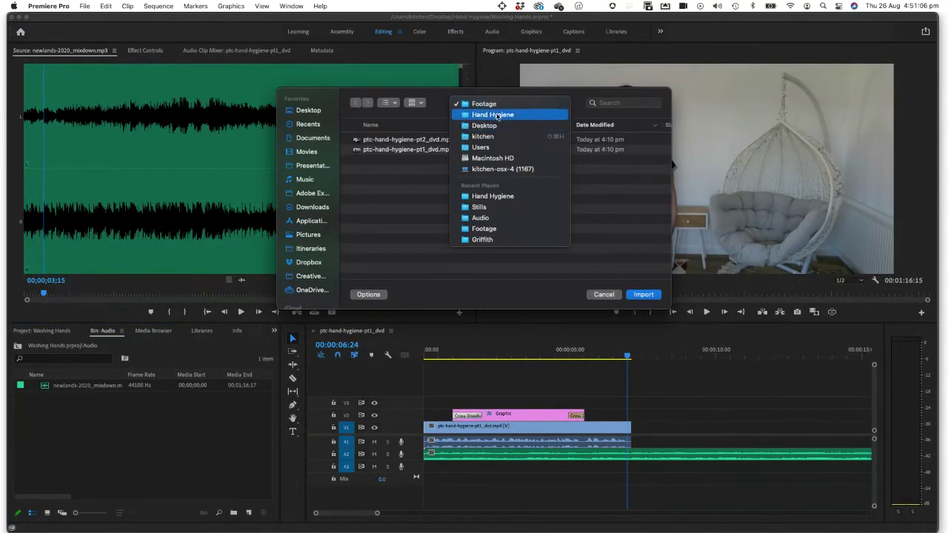
click(612, 305)
click(603, 295)
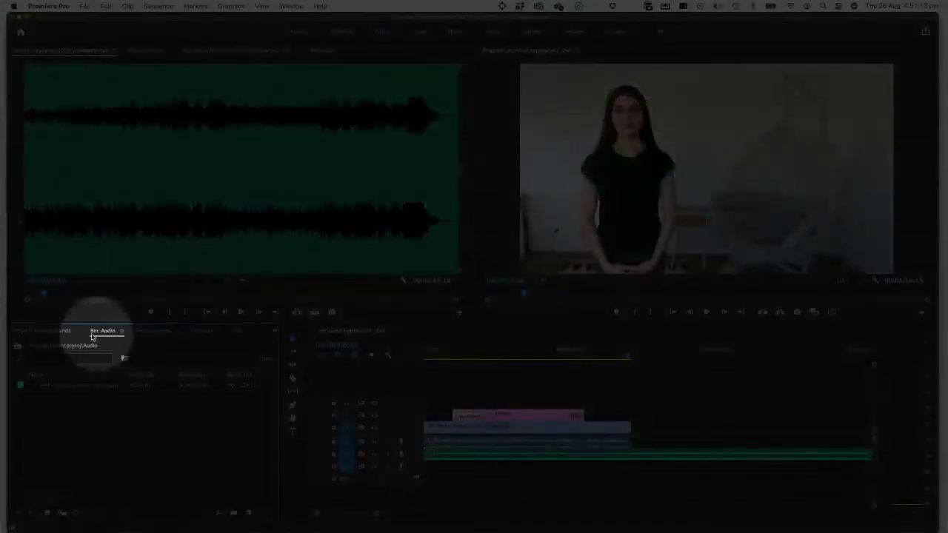
Compare the full Washing Hands project contents with the Audio bin, finishing on the project contents
click(18, 348)
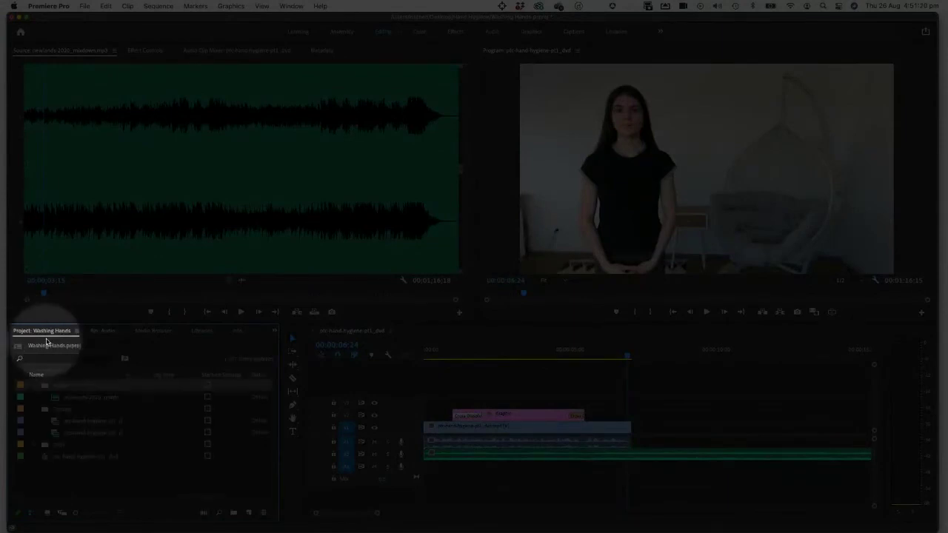
click(33, 409)
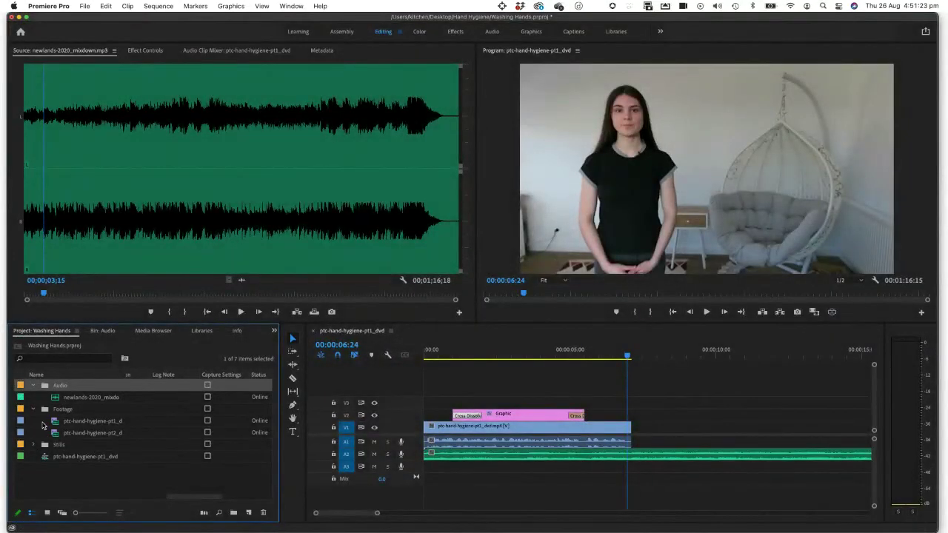
double_click(44, 386)
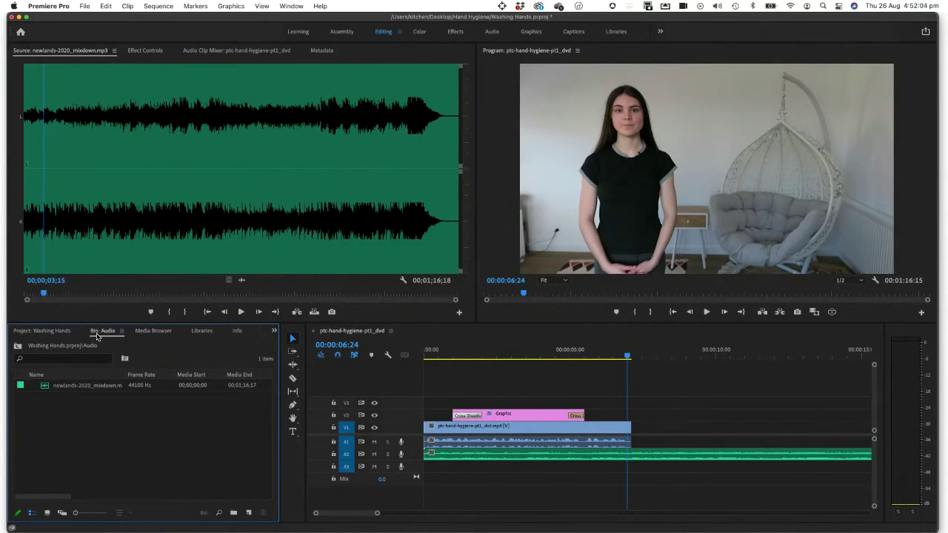
click(48, 333)
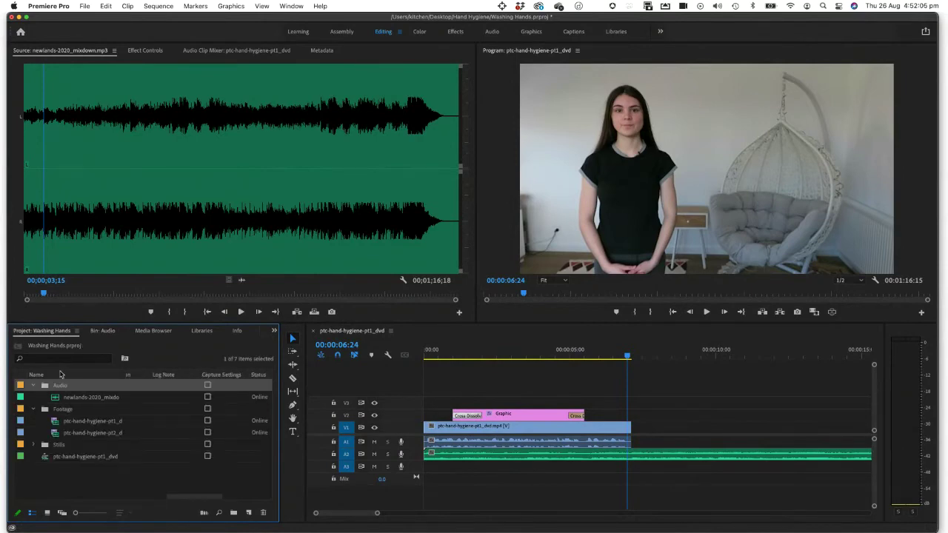
Open newlands-2020_mixdown.mp3 in the Source Monitor, locate its audio-only drag handle, and return to the timeline
double_click(60, 398)
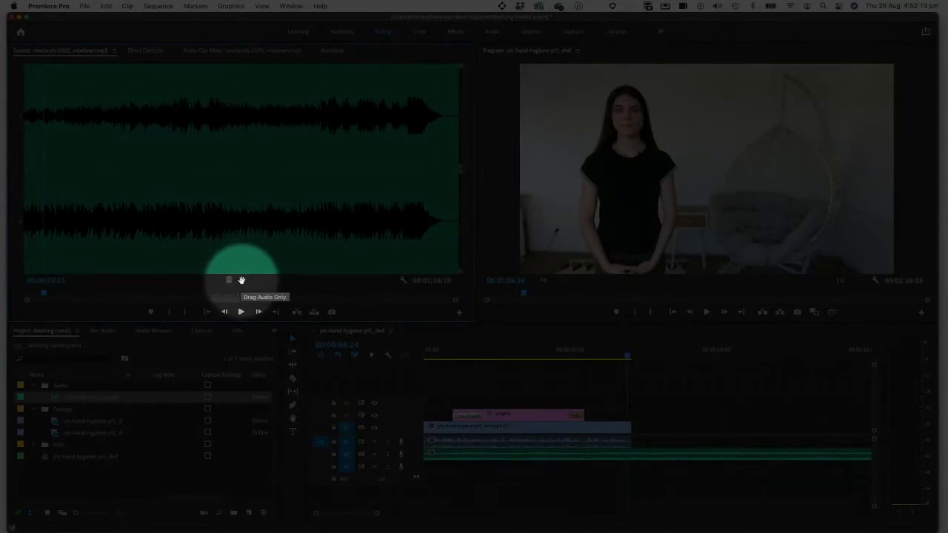
mouse_move(240, 282)
mouse_down()
mouse_move(398, 361)
mouse_move(518, 470)
mouse_move(357, 416)
mouse_move(243, 279)
mouse_up()
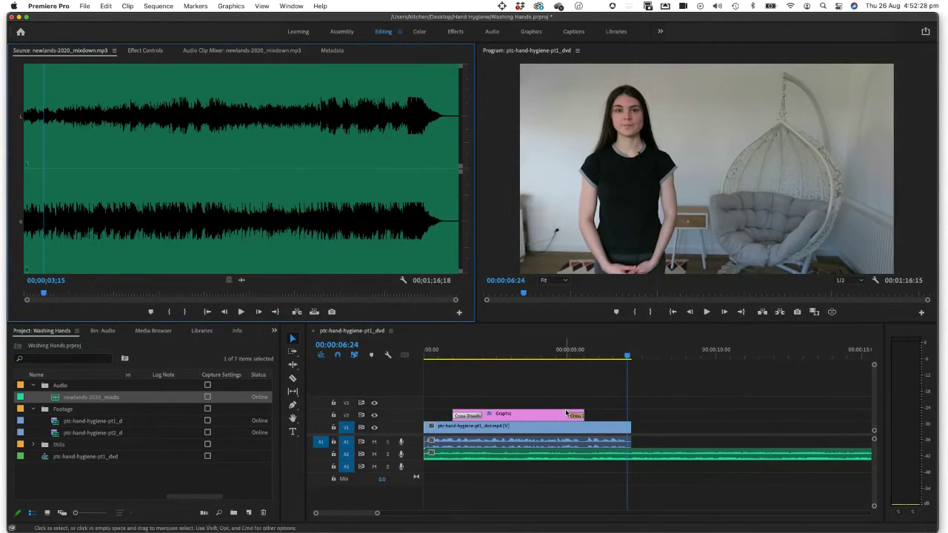
click(562, 484)
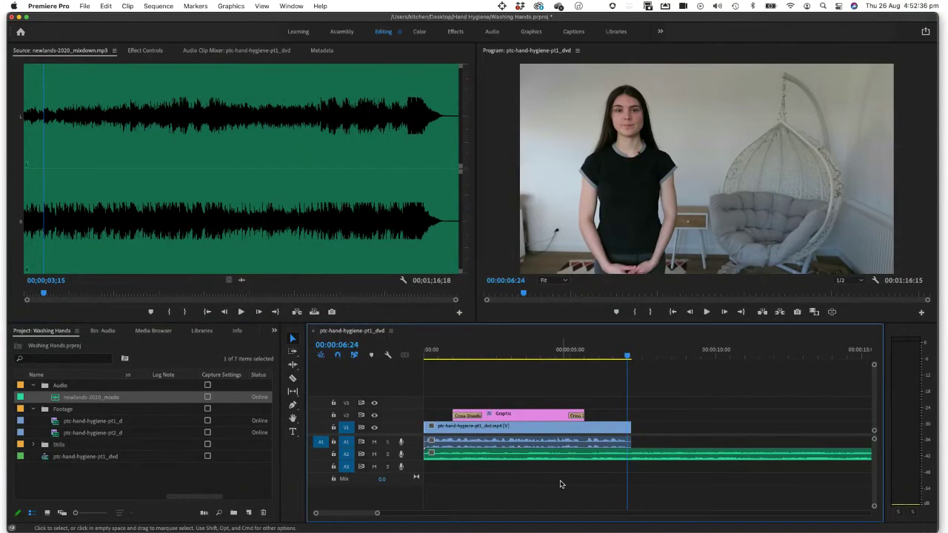
Save the Washing Hands project under its existing name
click(85, 6)
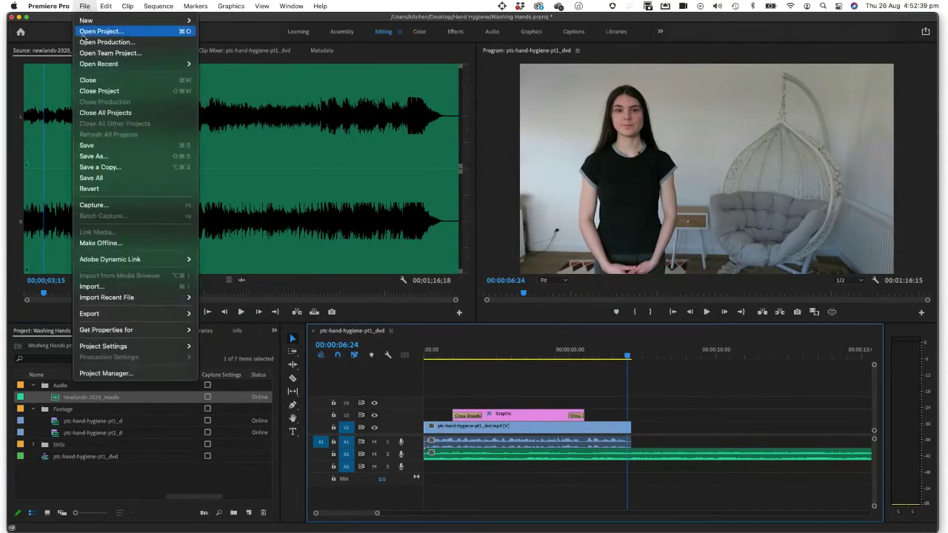
click(93, 145)
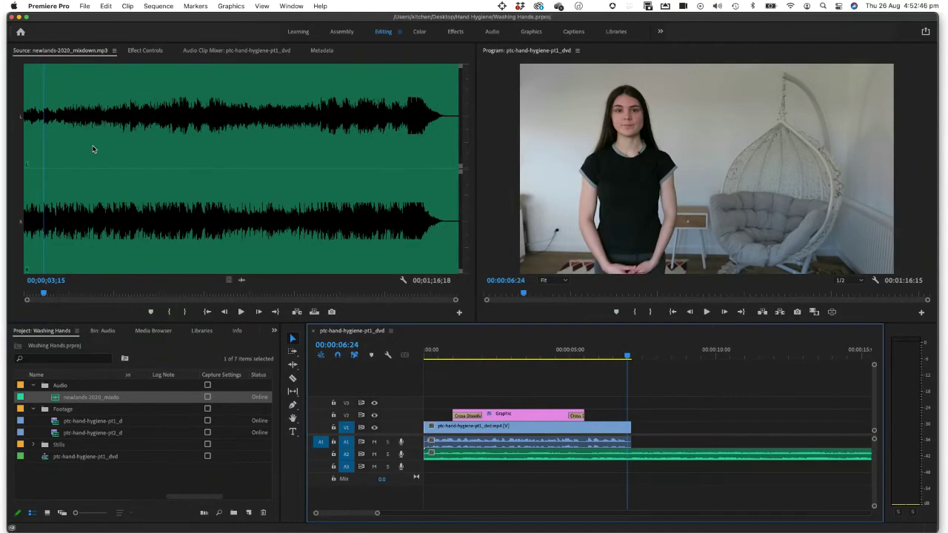
click(85, 7)
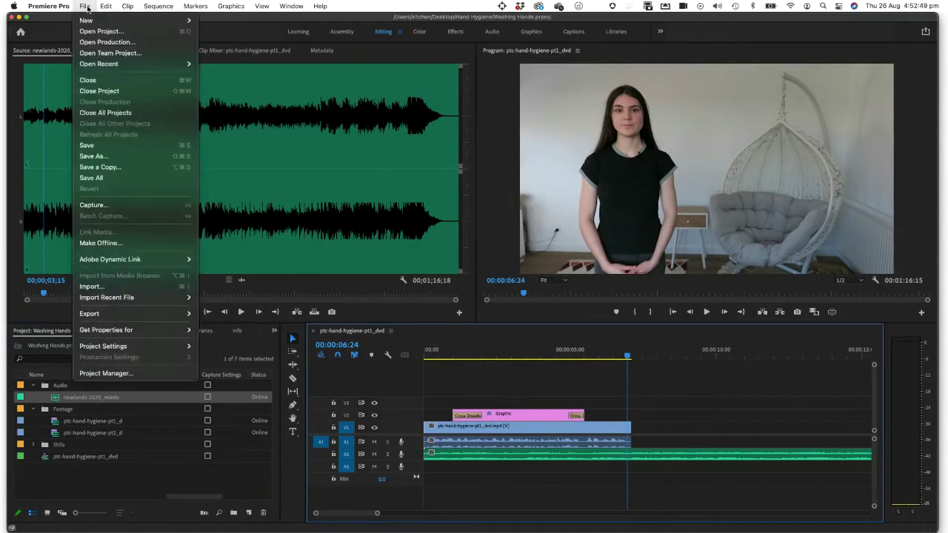
click(88, 145)
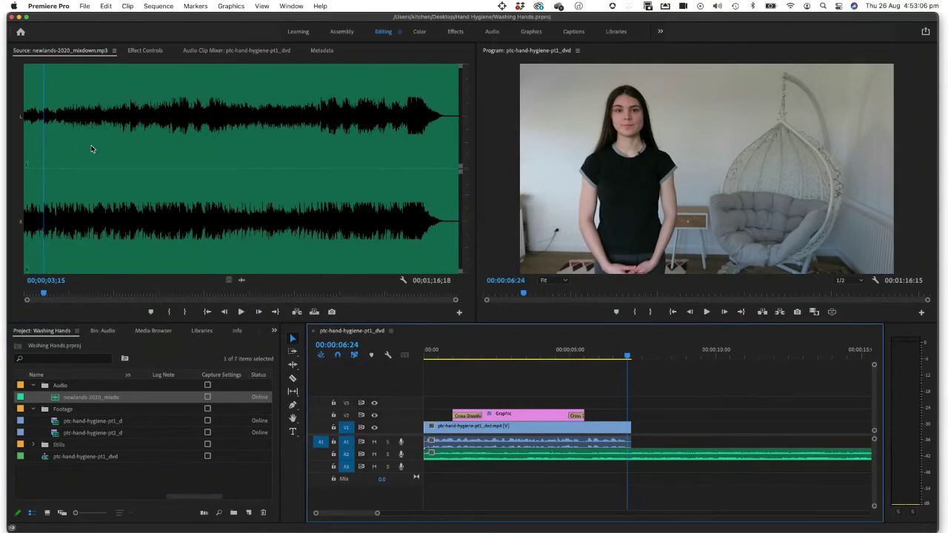
Open ptc-hand-hygiene-pt1_dvd.mp4 in the Source Monitor, review the footage around its out point, and move the sequence playhead to 00:00:05:22
double_click(54, 421)
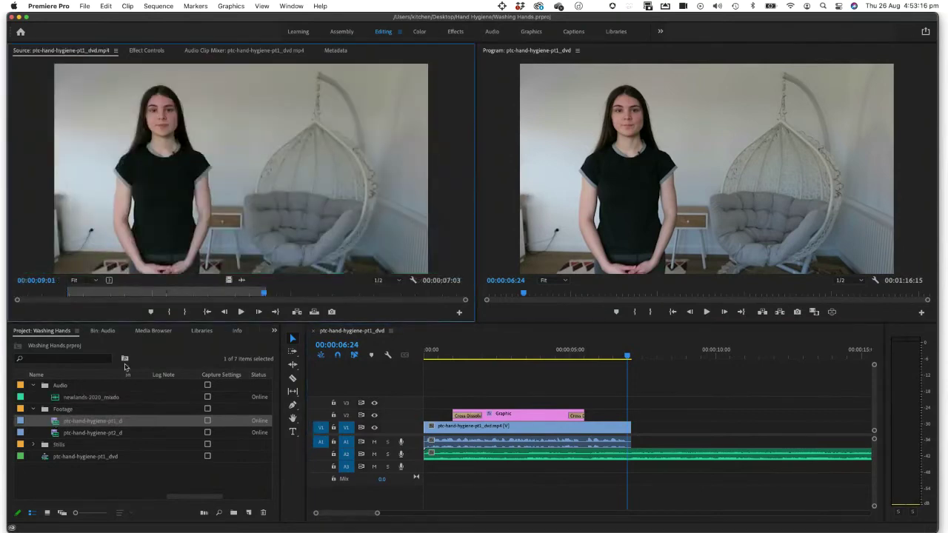
drag(245, 295, 263, 295)
key(space)
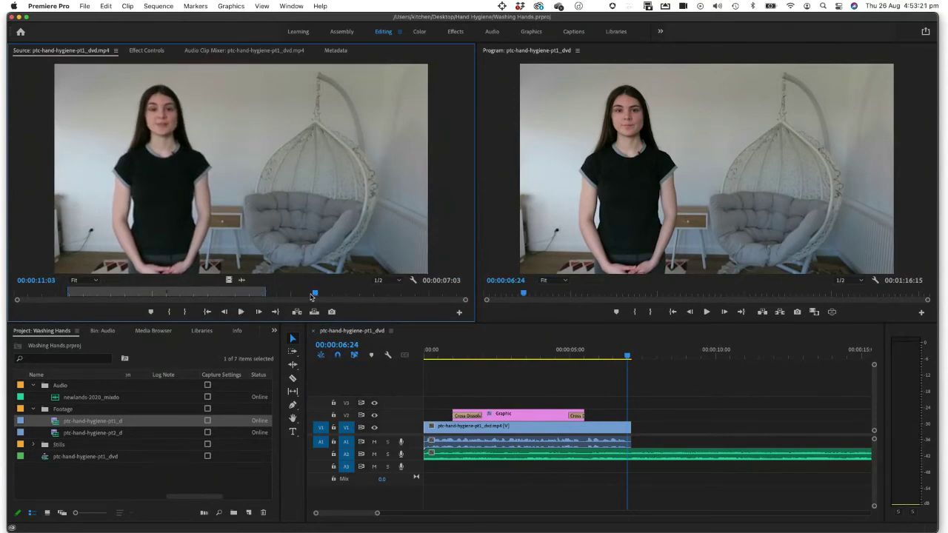
click(265, 294)
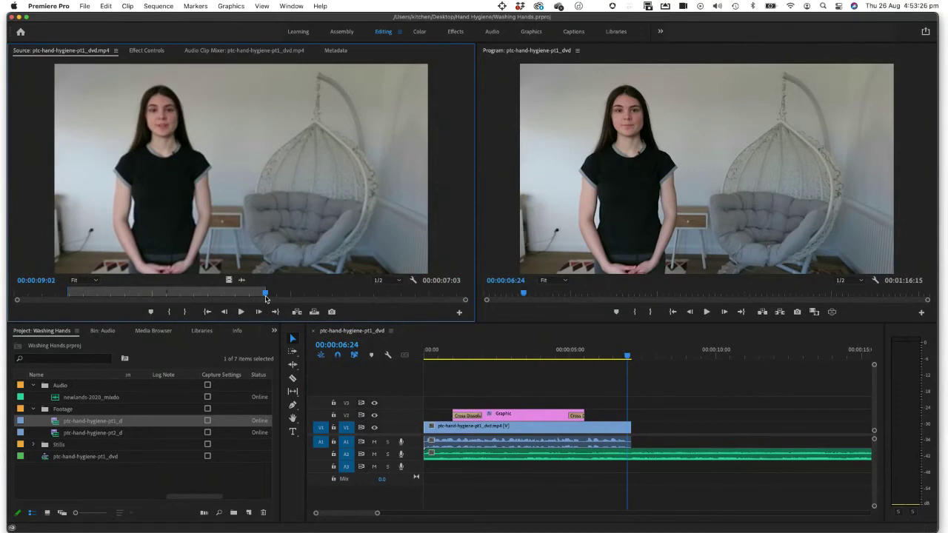
click(596, 357)
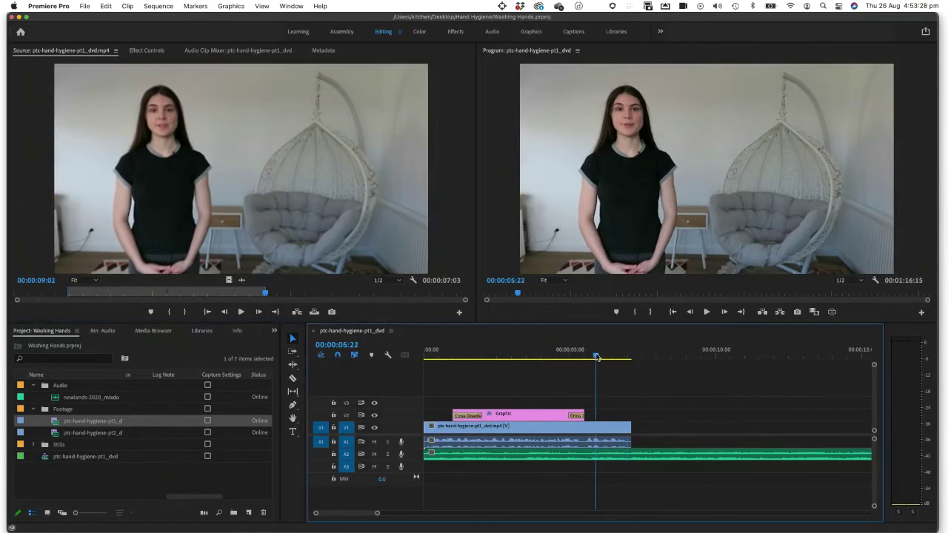
Play the sequence across the end of the opening footage clip and stop at 00:00:07:08
key(space)
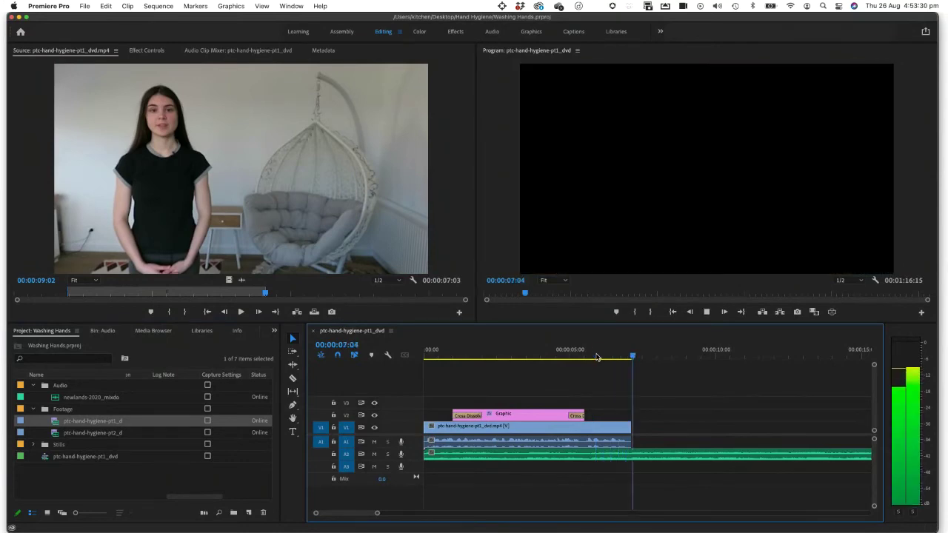
key(space)
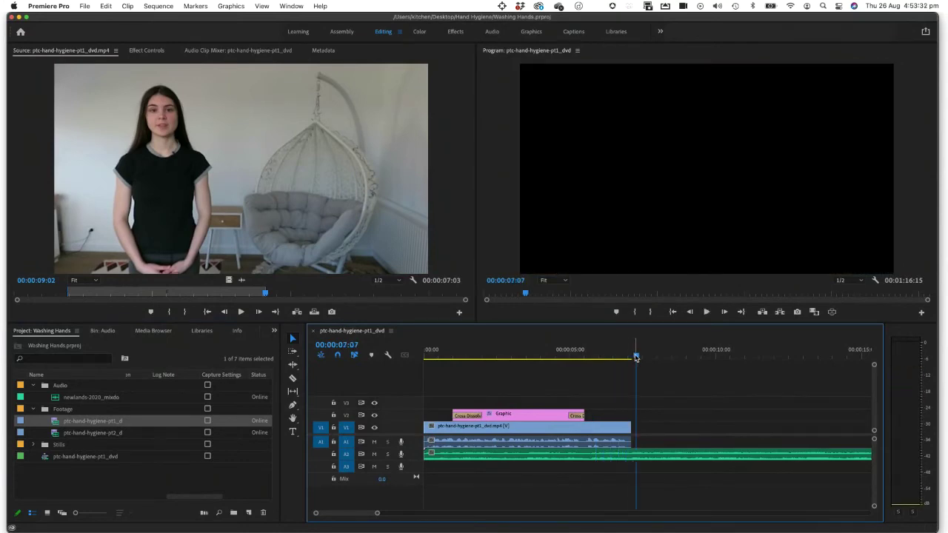
mouse_move(635, 358)
mouse_down()
mouse_move(654, 359)
mouse_move(637, 359)
mouse_up()
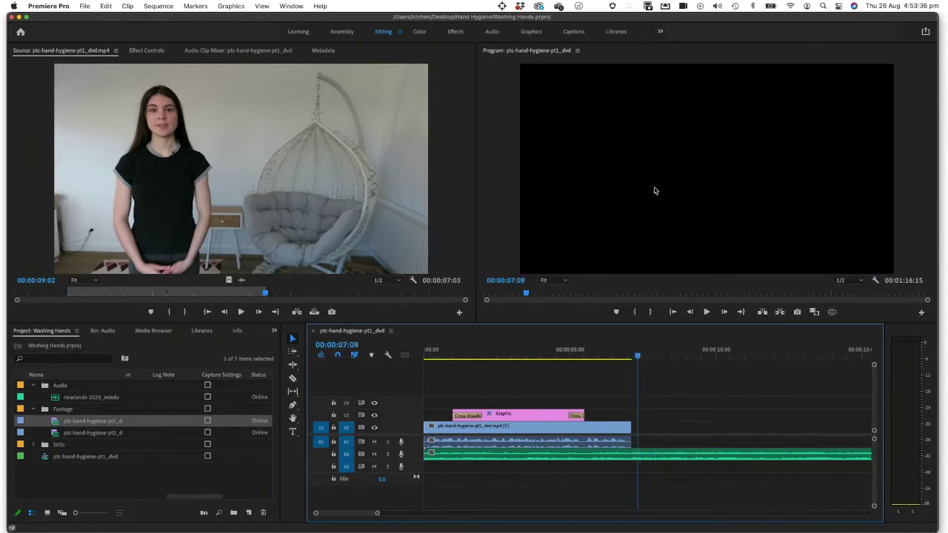
click(578, 358)
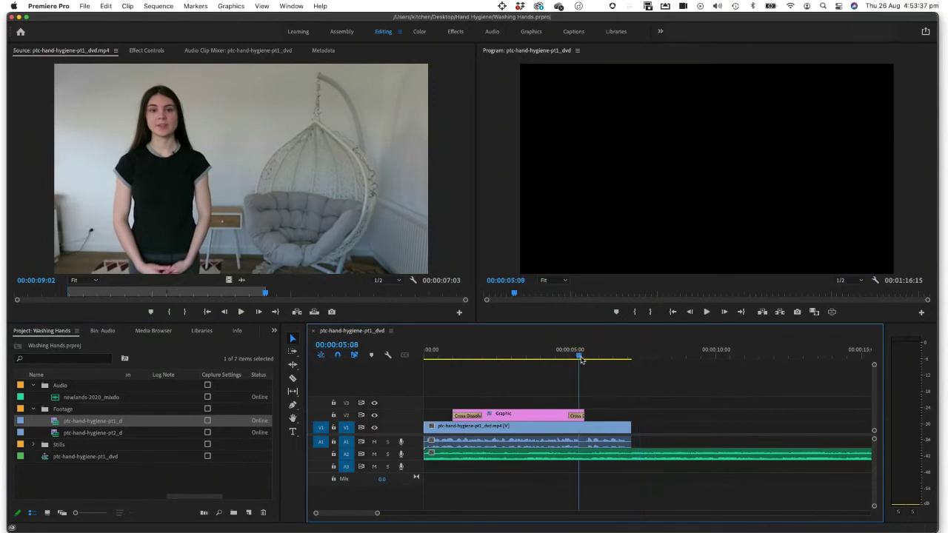
click(574, 359)
key(space)
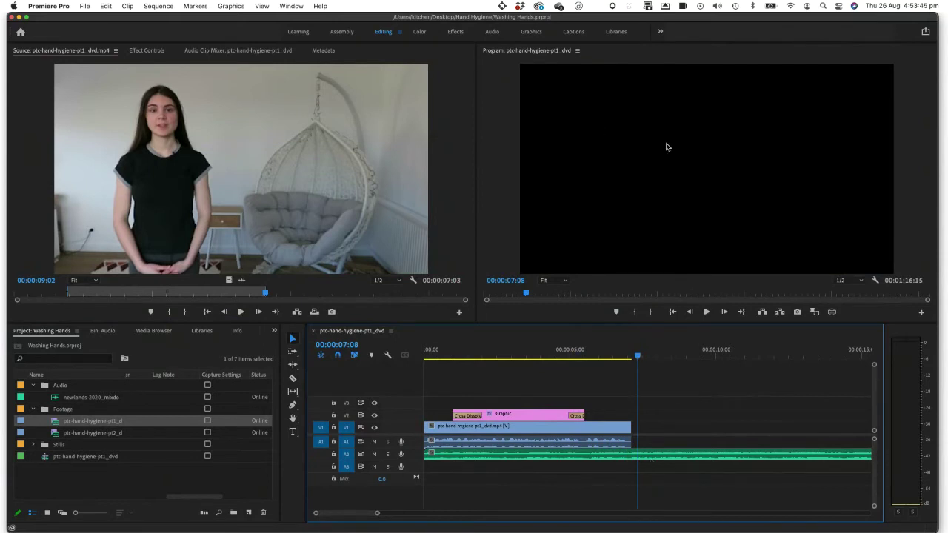
Create a title reading "Good" in the upper-left part of the black frame, starting at 00:00:07:15 in the sequence
key(Right)
key(Right)
key(Right)
key(Right)
key(Right)
key(Right)
key(Right)
click(292, 433)
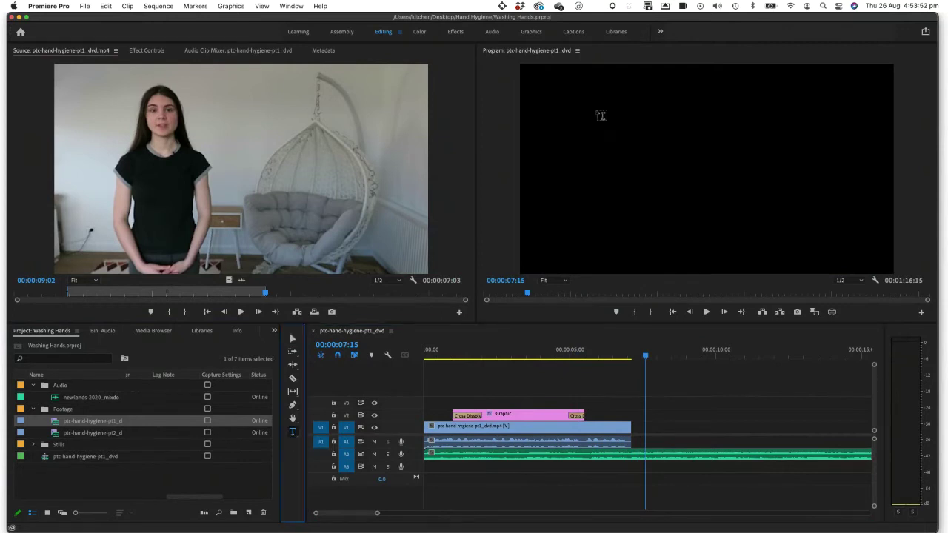
click(586, 111)
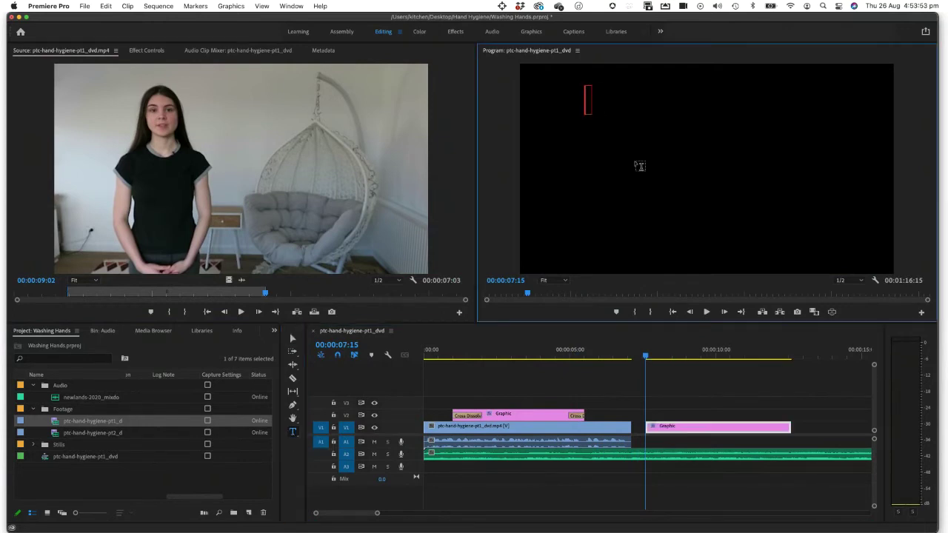
text(Good)
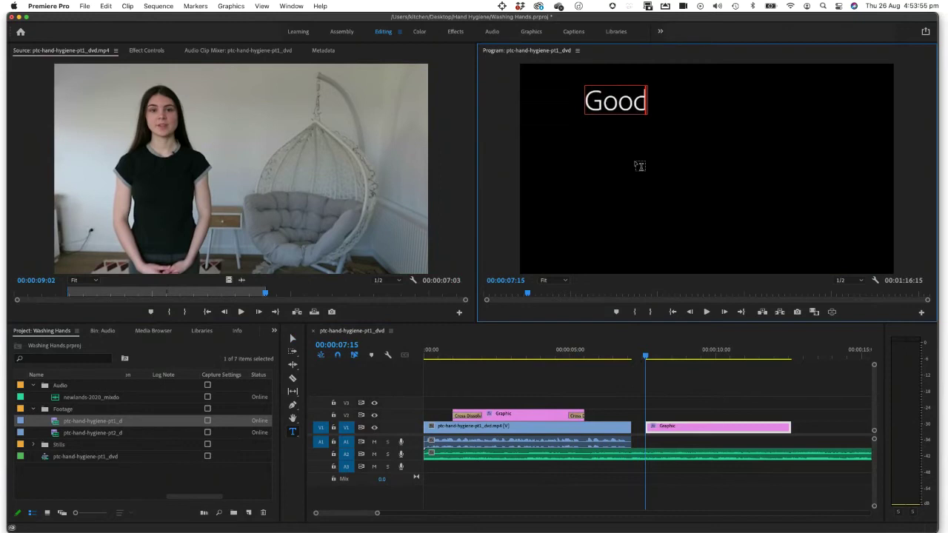
Shift the Good title clip 12 frames earlier to start directly at the end of the footage clip, and play back the cut
click(620, 354)
key(space)
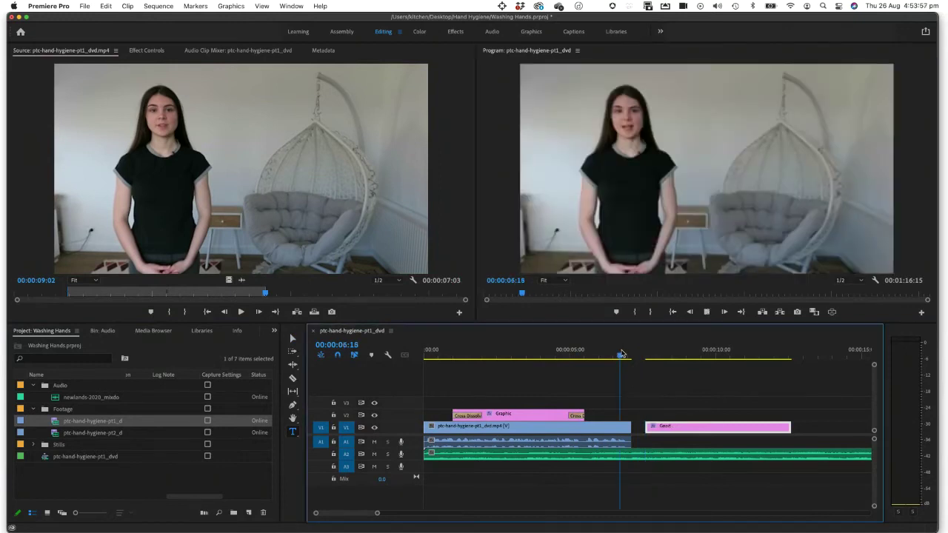
key(space)
drag(671, 430, 661, 429)
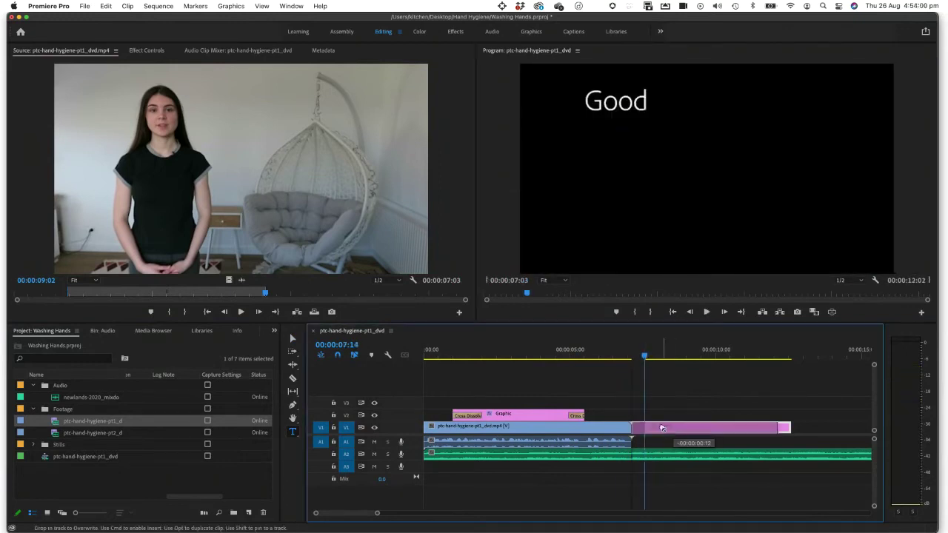
click(623, 350)
key(space)
key(space)
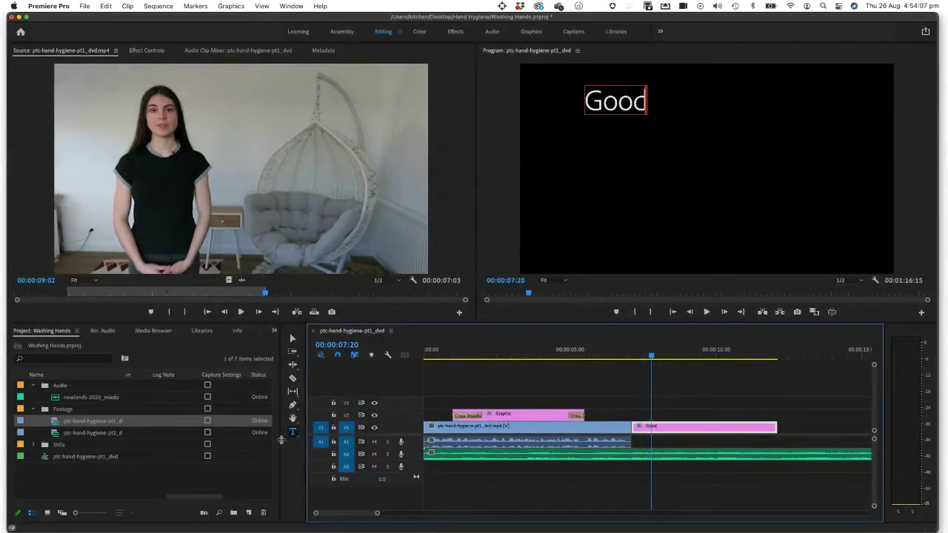
click(629, 146)
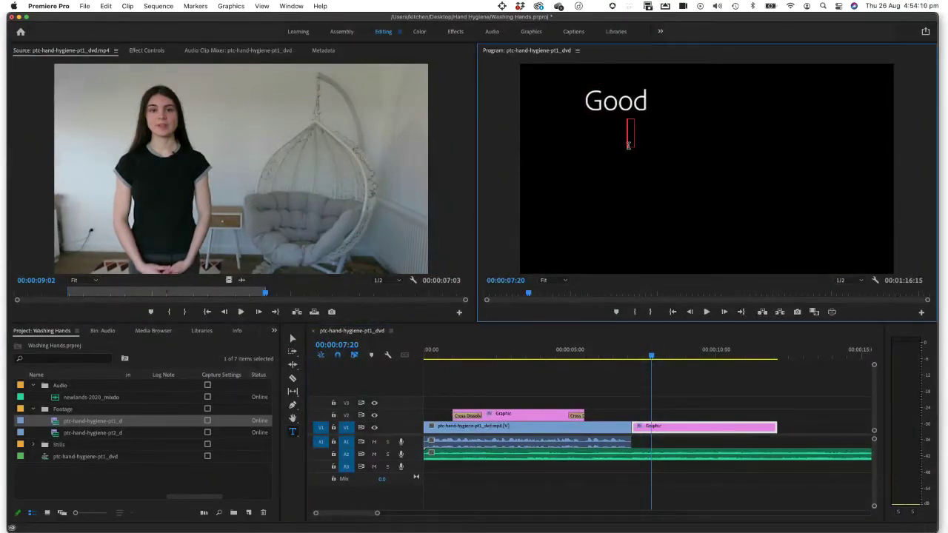
text(Hand)
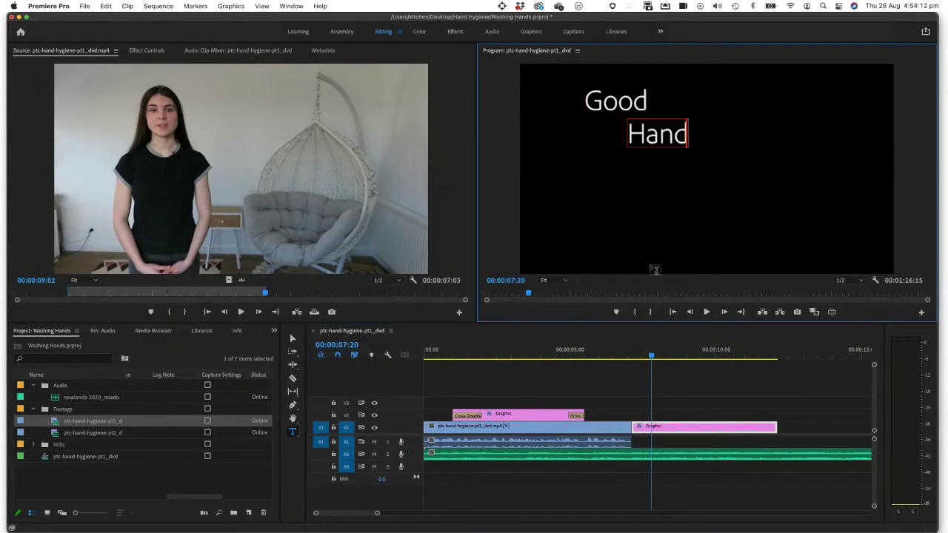
key(super+z)
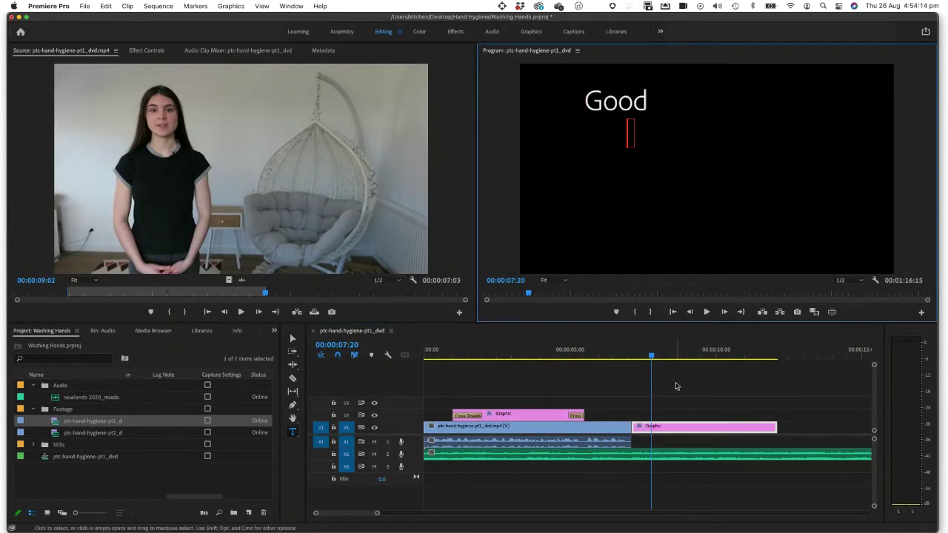
Replay the cut from the end of the footage into the Good title, stopping at 00:00:07:22
click(649, 371)
drag(650, 372, 614, 357)
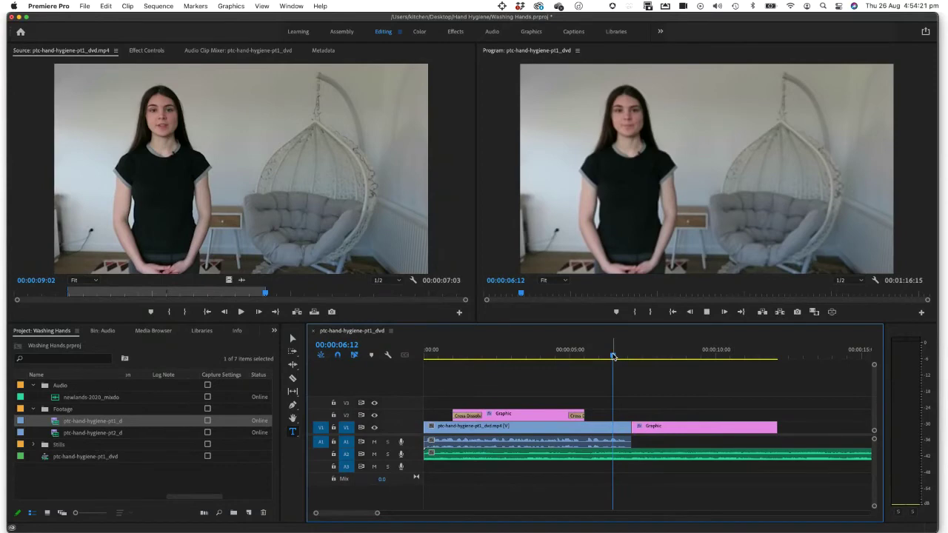
key(space)
click(607, 357)
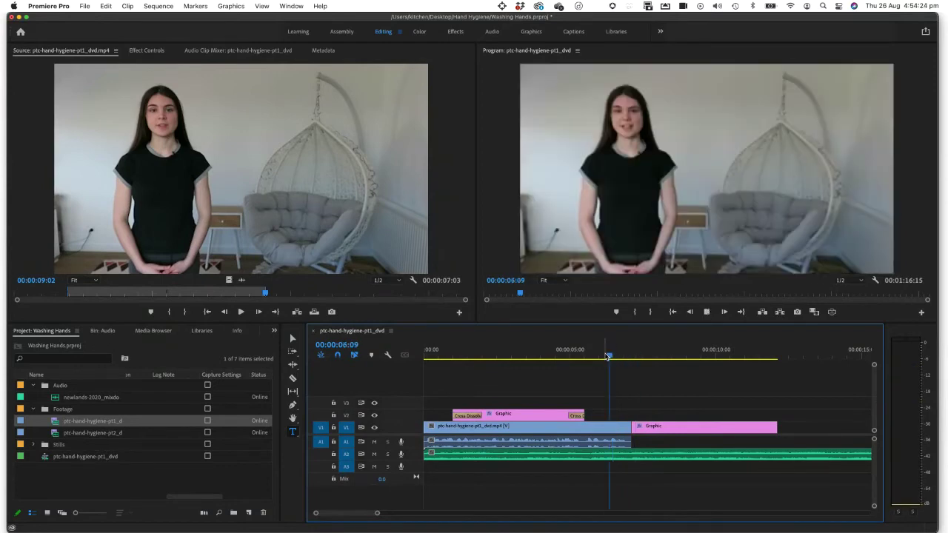
key(space)
key(space)
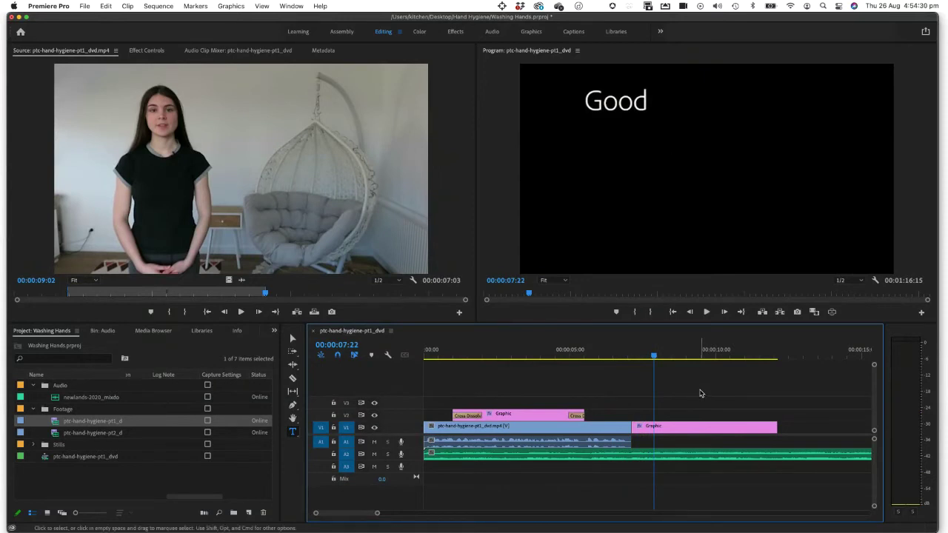
click(712, 432)
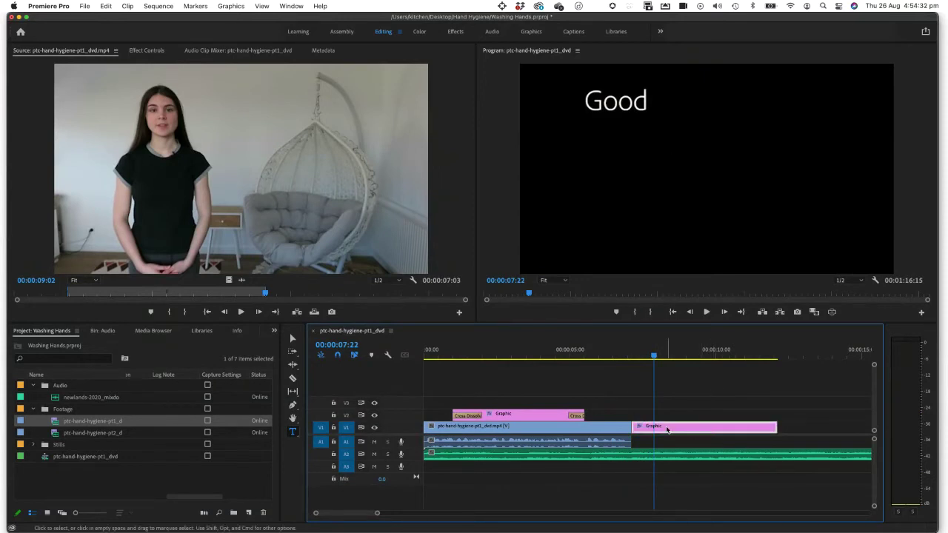
click(712, 425)
drag(706, 432, 706, 420)
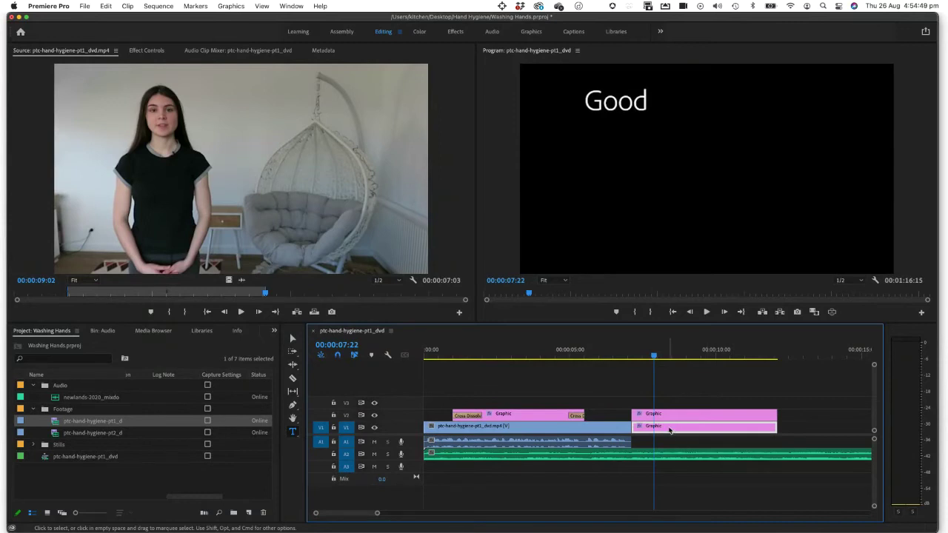
key(super+z)
click(674, 416)
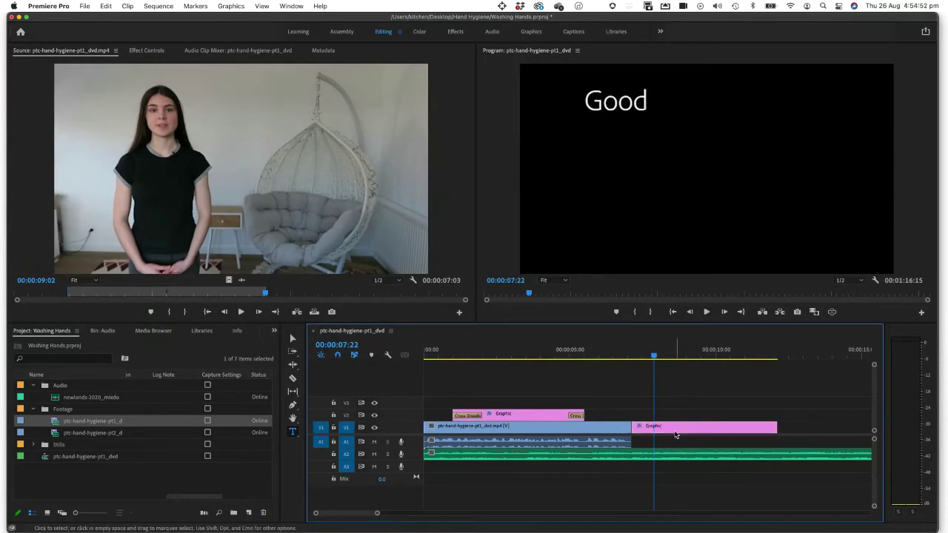
Duplicate the Good title clip onto V2 above the original and trim the copy's start to 00:00:07:23
click(676, 431)
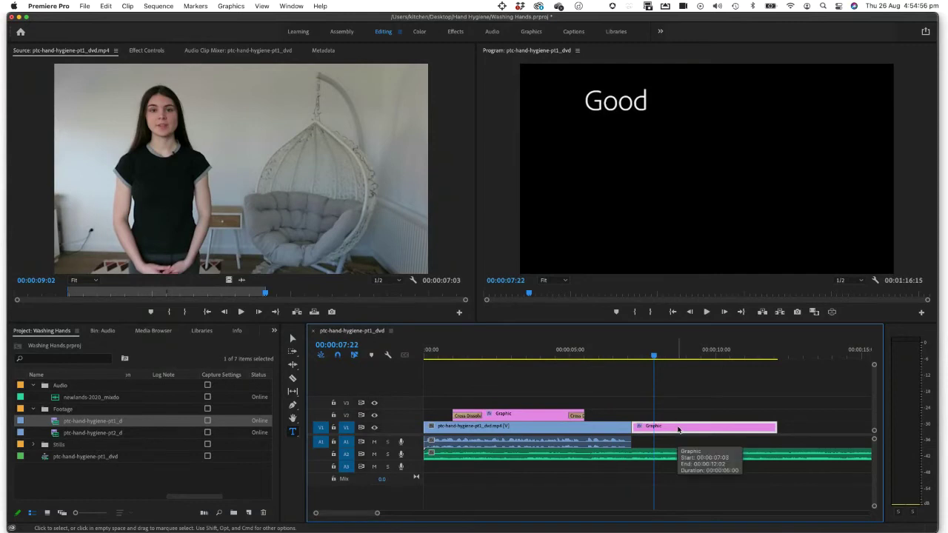
drag(677, 429, 680, 416)
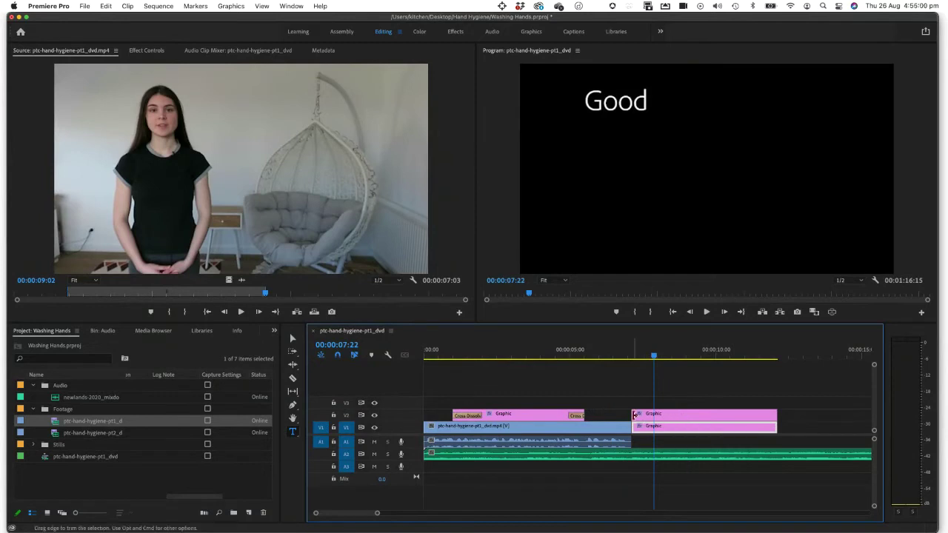
drag(633, 415, 660, 415)
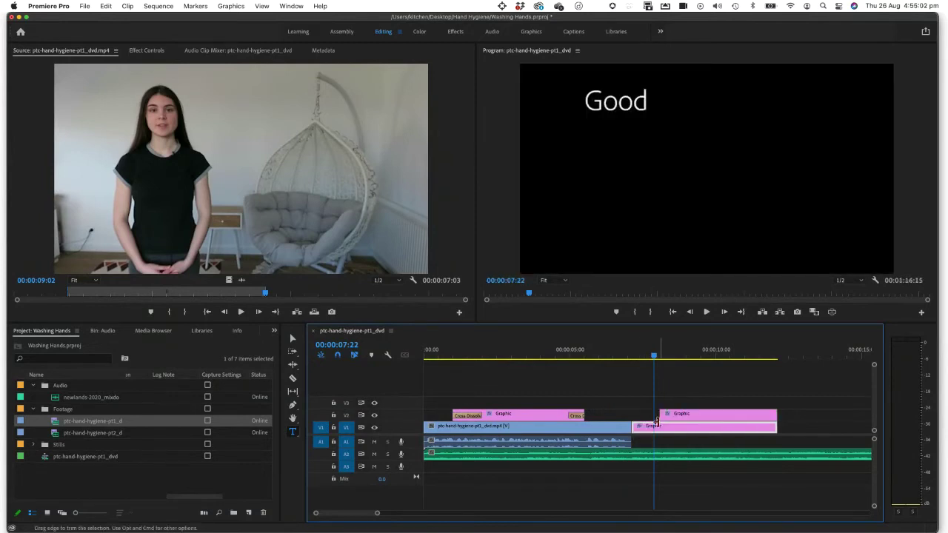
click(612, 355)
key(space)
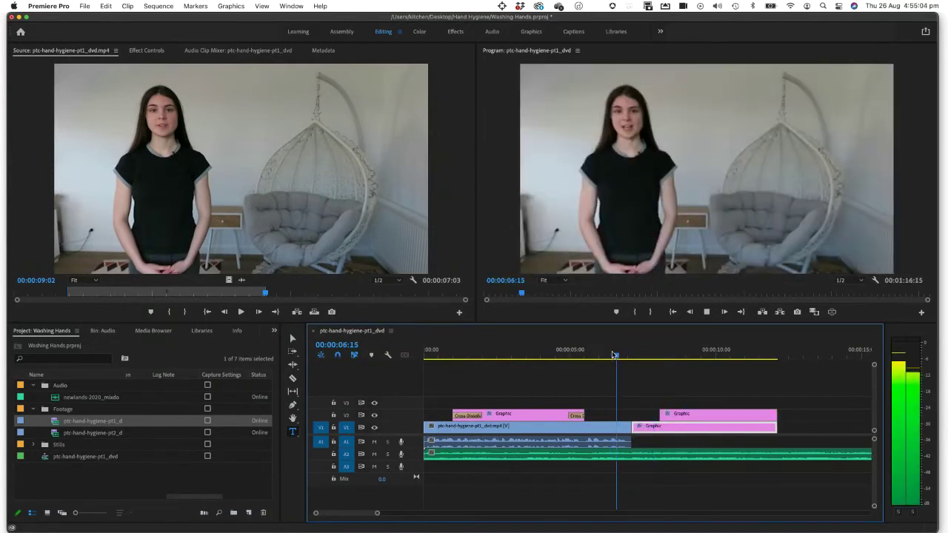
key(space)
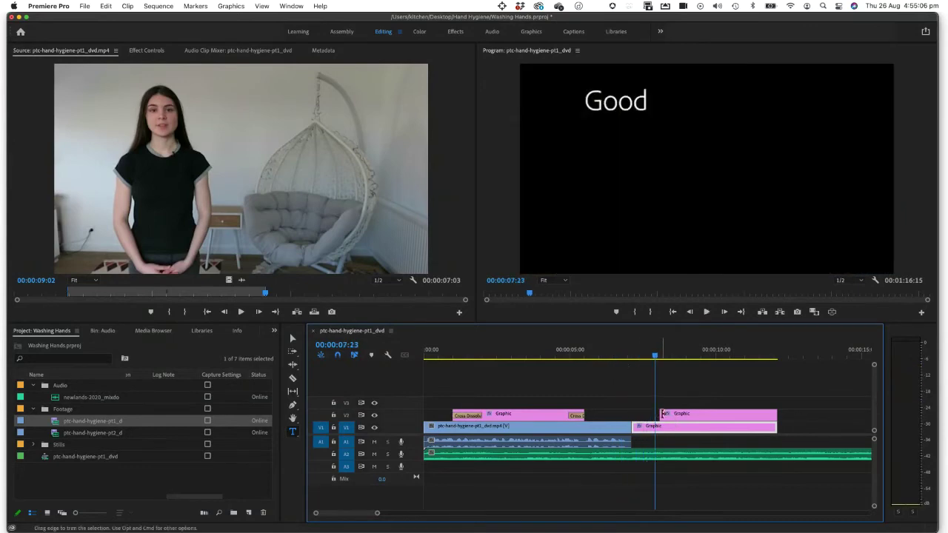
drag(661, 415, 659, 414)
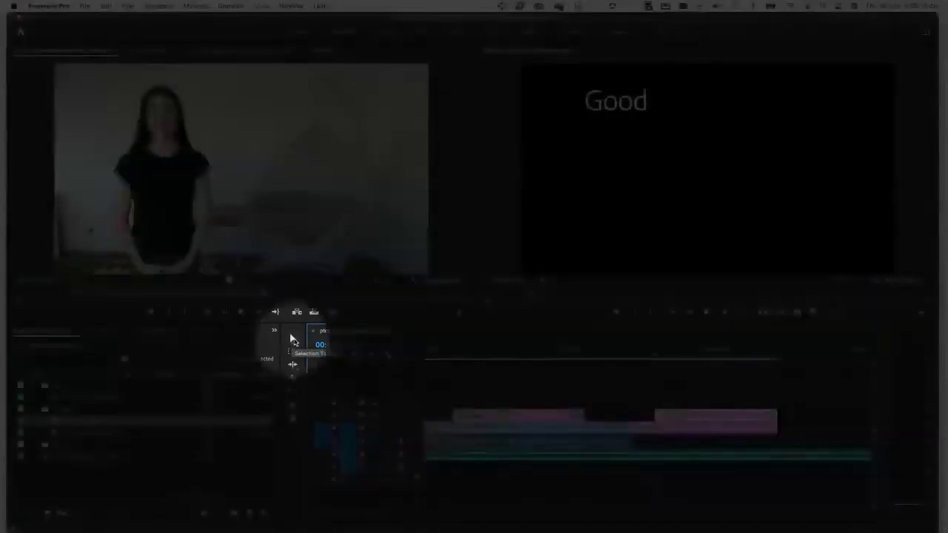
Move the V2 copy's text diagonally down to the right of Good and change it to "Hand"
click(294, 341)
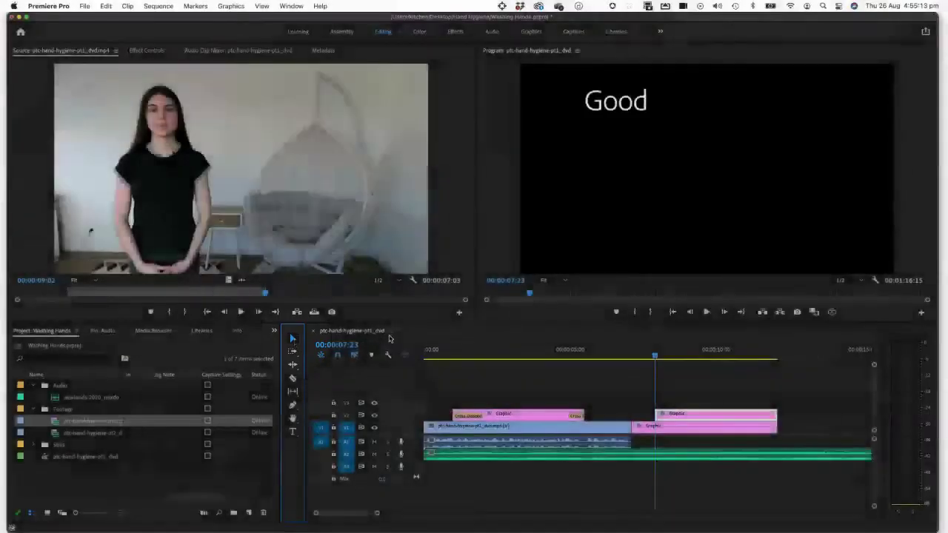
drag(623, 105, 686, 146)
double_click(682, 143)
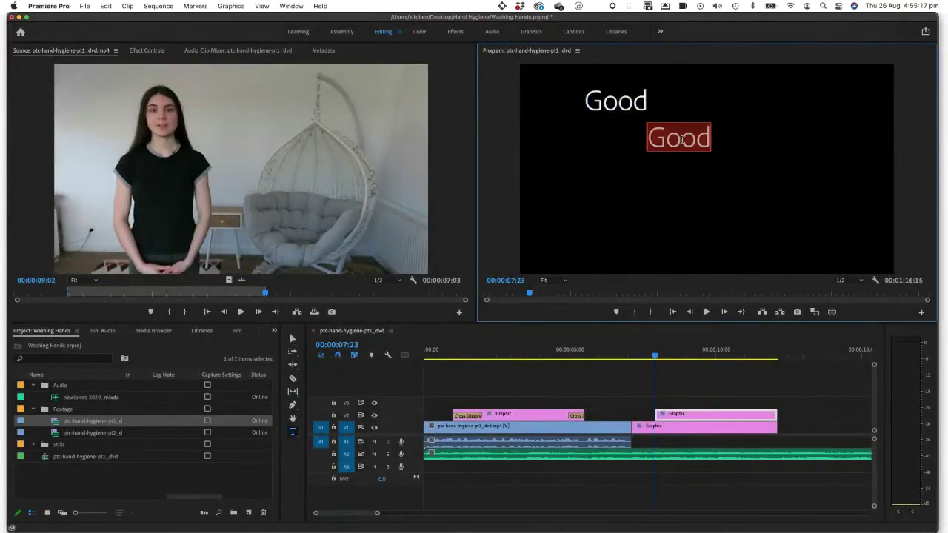
text(Hand)
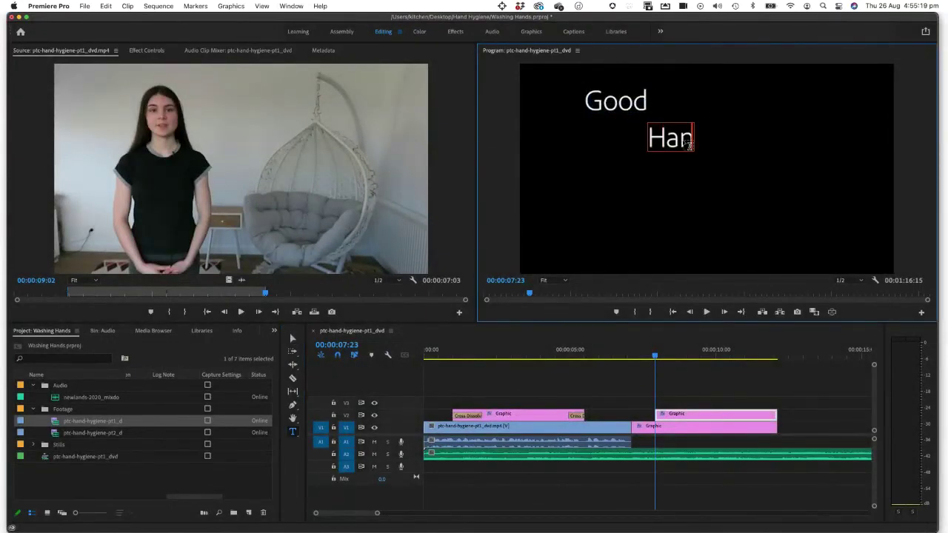
Play back the two words, then duplicate the Hand title clip onto V3, starting about one second after the V2 title
click(627, 350)
key(space)
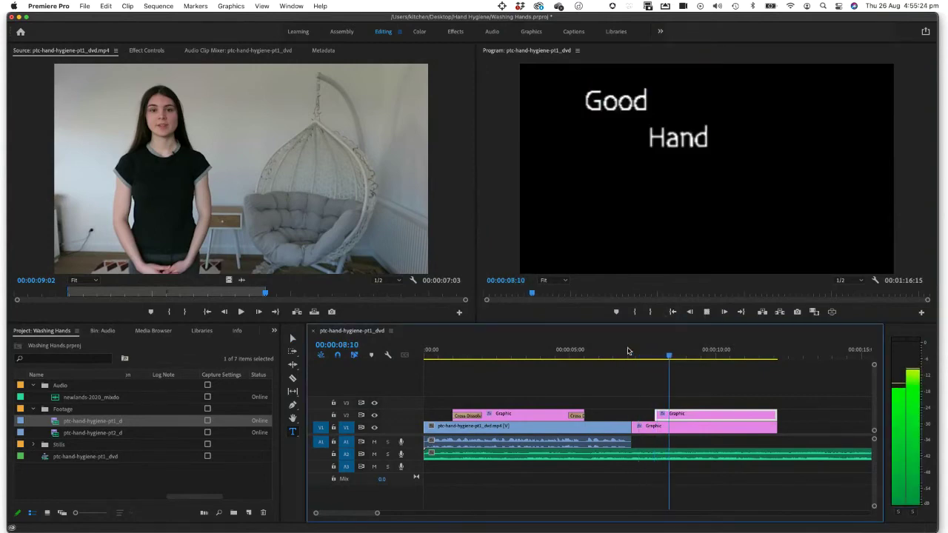
key(space)
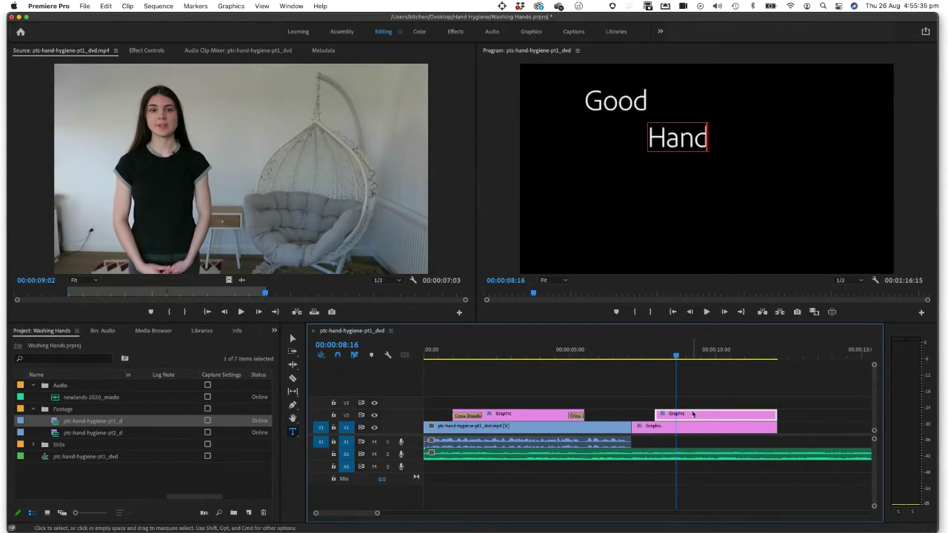
drag(692, 414, 683, 401)
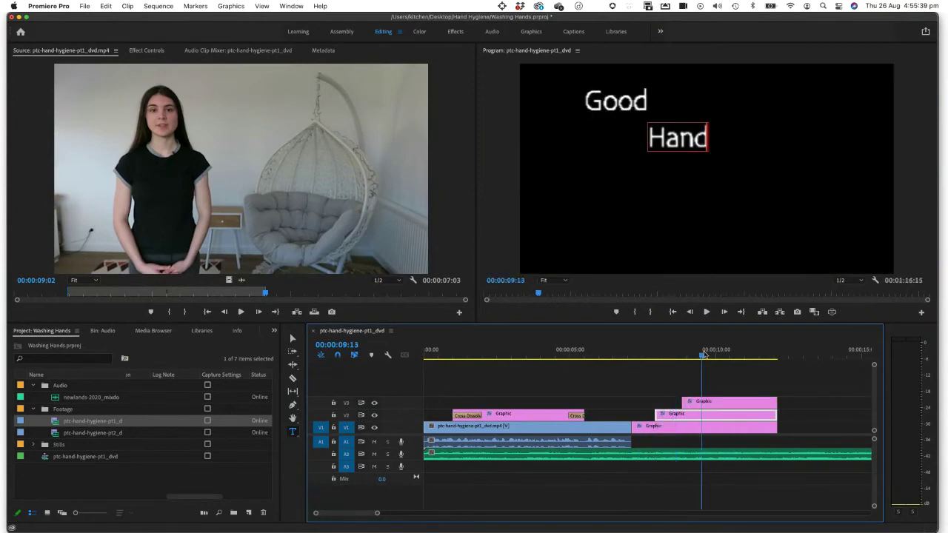
Try to move the selected V2 title's text diagonally down past Hand and change it to "Hygiene"
click(292, 338)
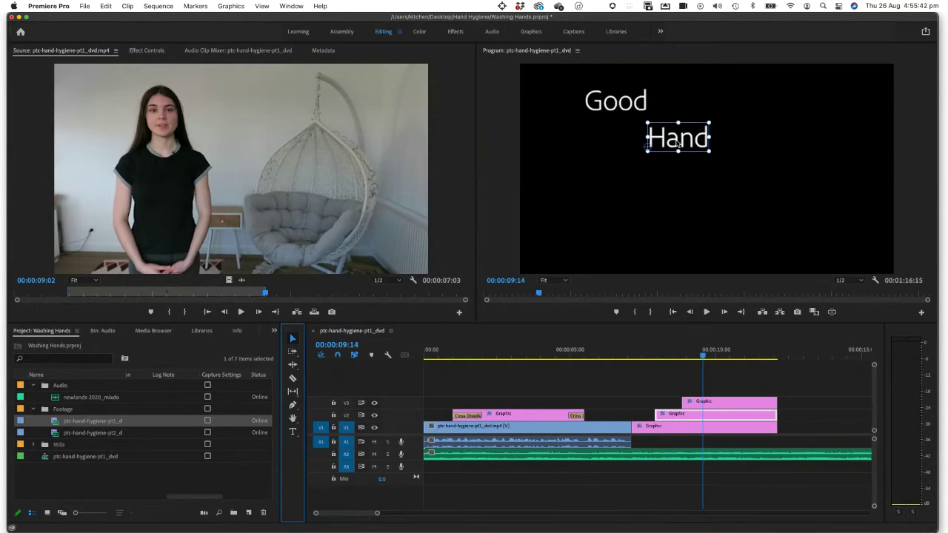
drag(679, 142, 745, 188)
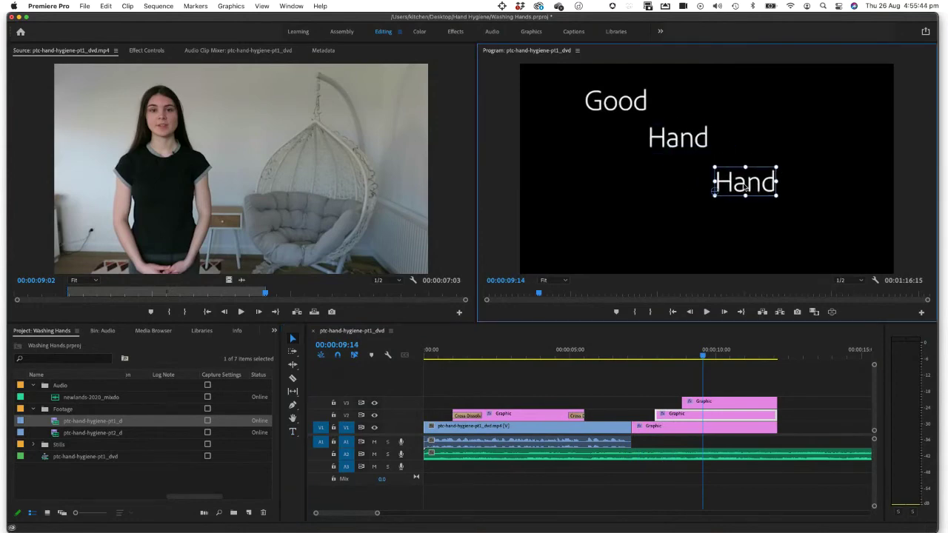
double_click(744, 185)
text(Hy)
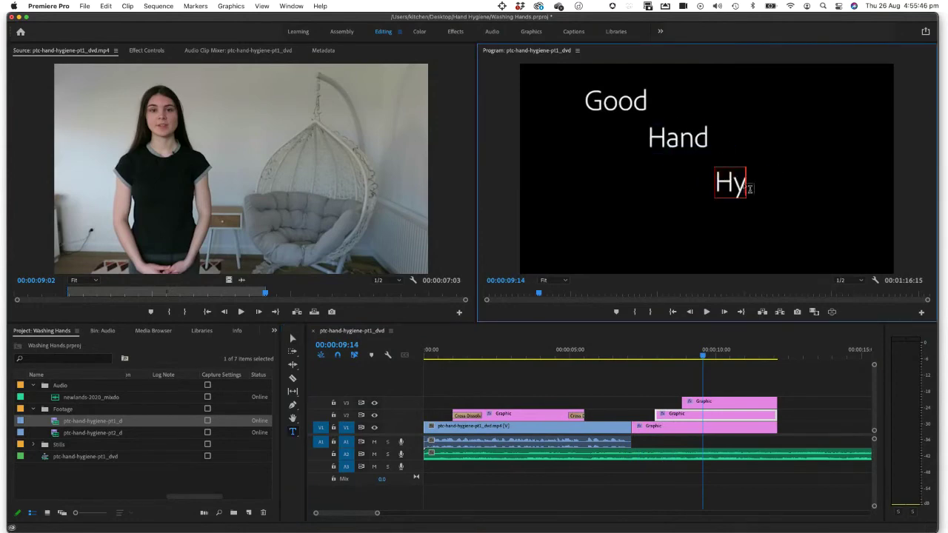
text(giene)
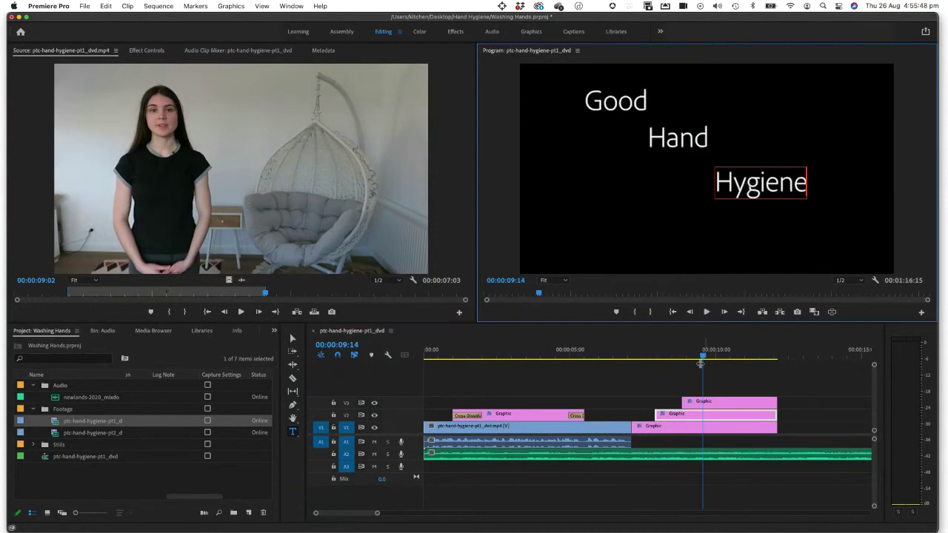
Play back the staggered titles from 00:00:06:22 to check the order of the words, stopping at 00:00:08:22
click(625, 356)
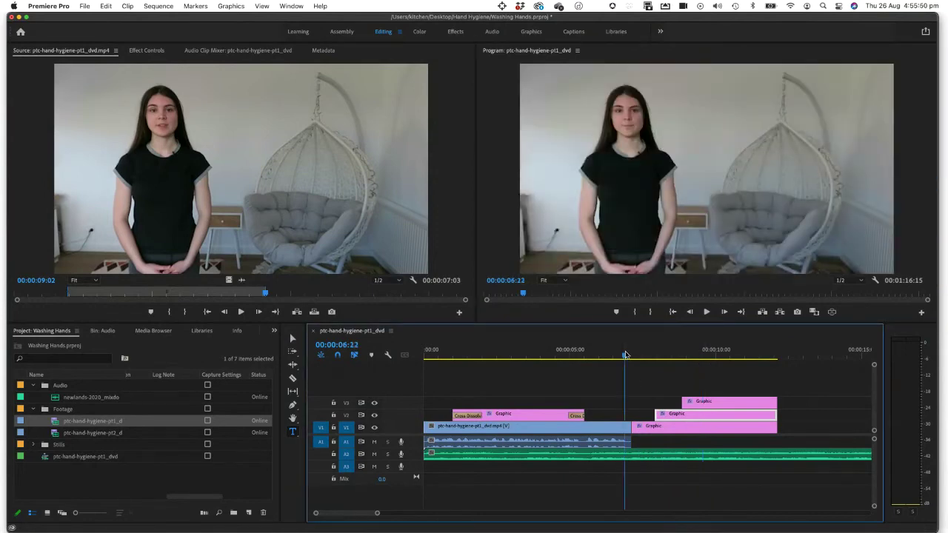
key(space)
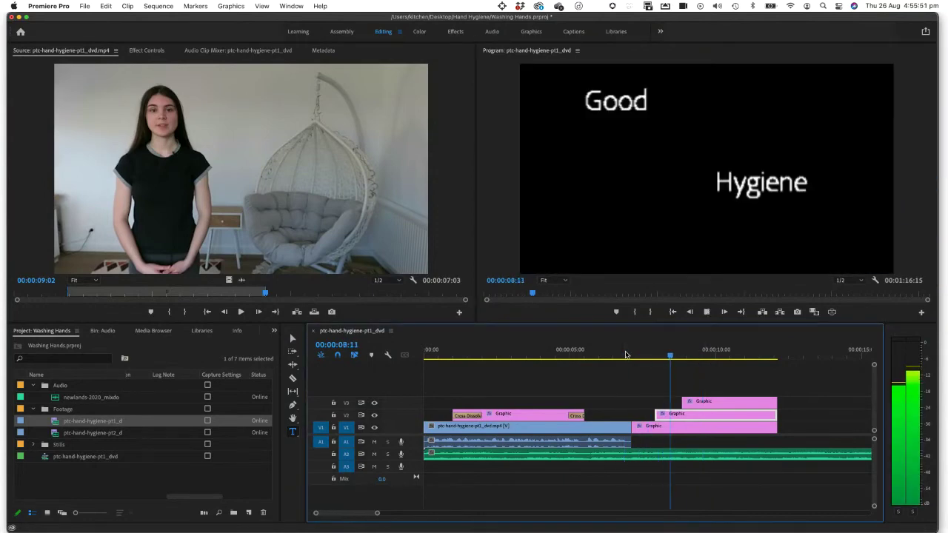
key(space)
Undo the Hygiene text change, the text move, and the duplication of the title onto V3
key(super+z)
key(super+z)
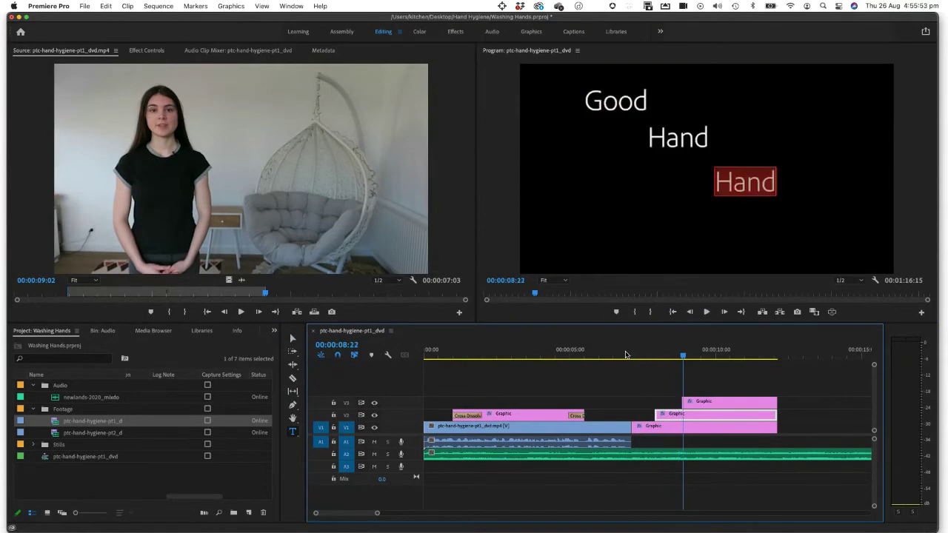
key(super+z)
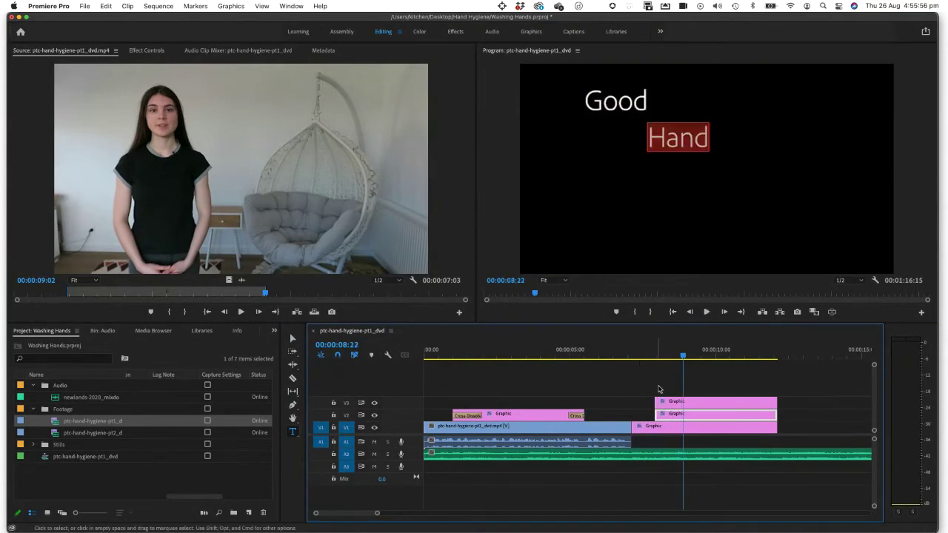
key(super+z)
Play back from 00:00:07:16 to 00:00:08:13, then duplicate the Hand title clip from V2 onto V3 directly above it
click(648, 357)
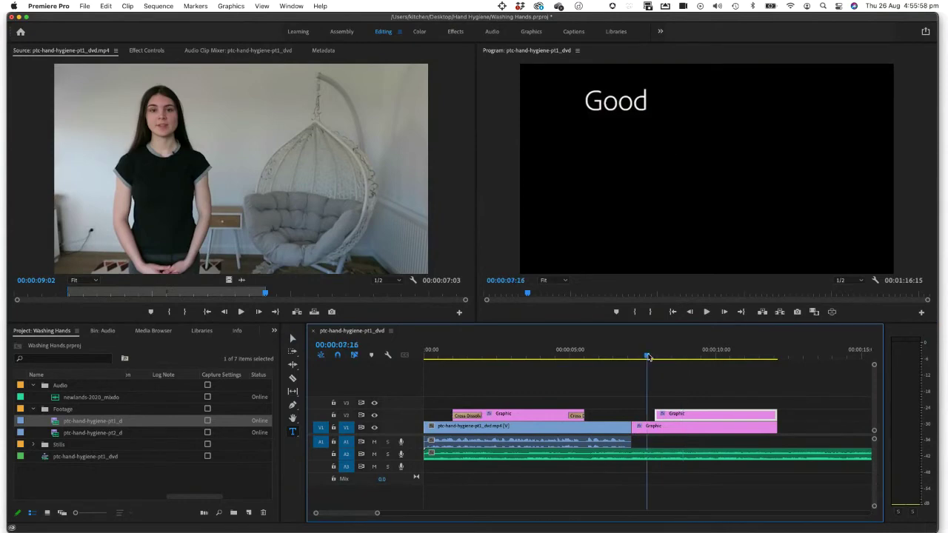
key(space)
click(672, 414)
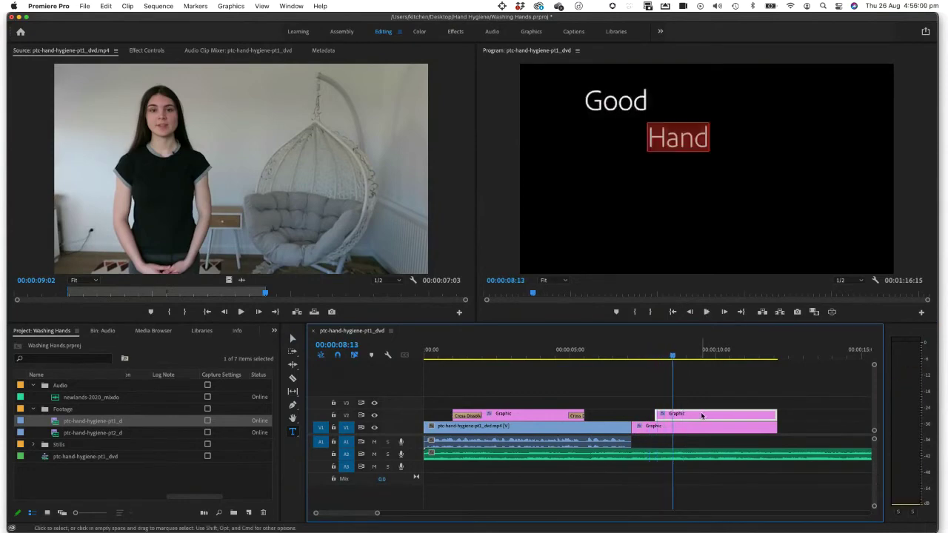
drag(701, 415, 700, 402)
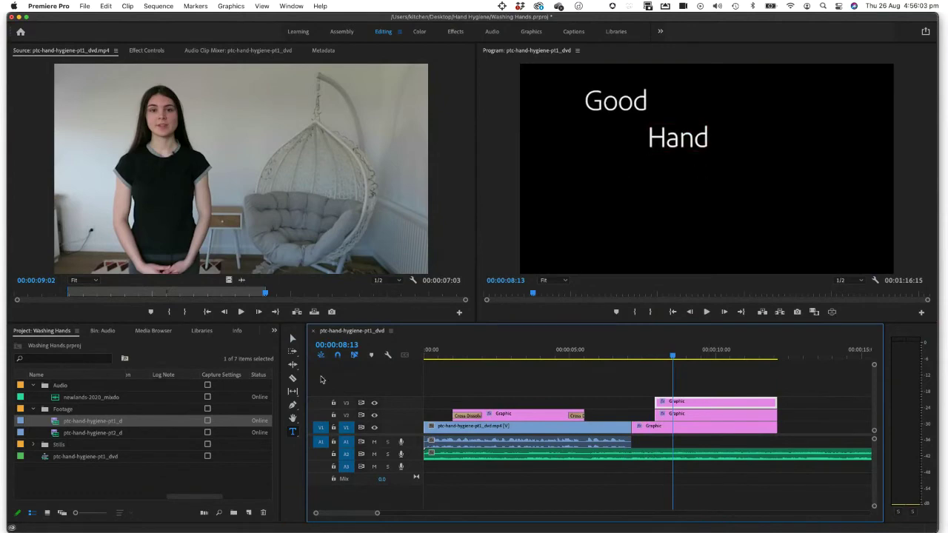
Position the duplicated Hand title below and right of the second word, and trim its V3 clip to start at 00:00:08:22
click(293, 338)
drag(645, 151, 710, 196)
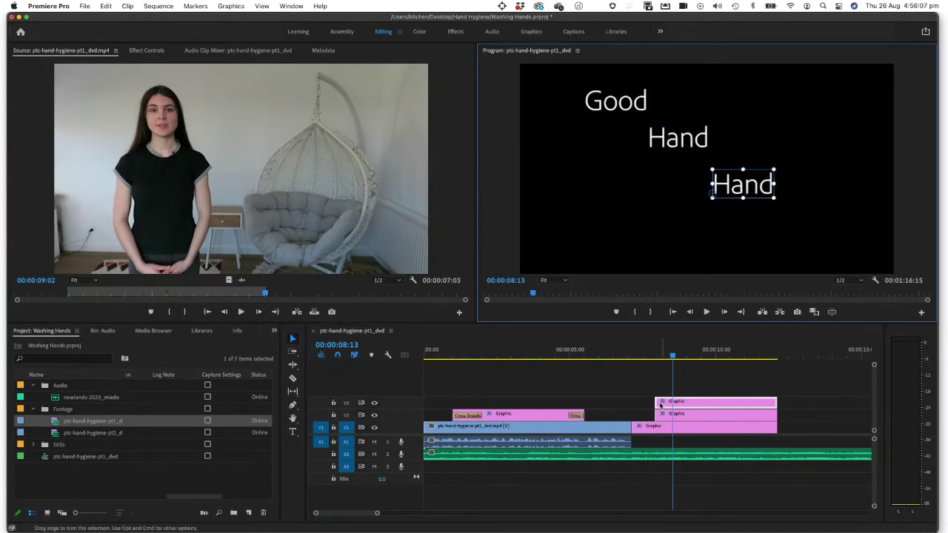
drag(656, 402, 691, 402)
click(645, 354)
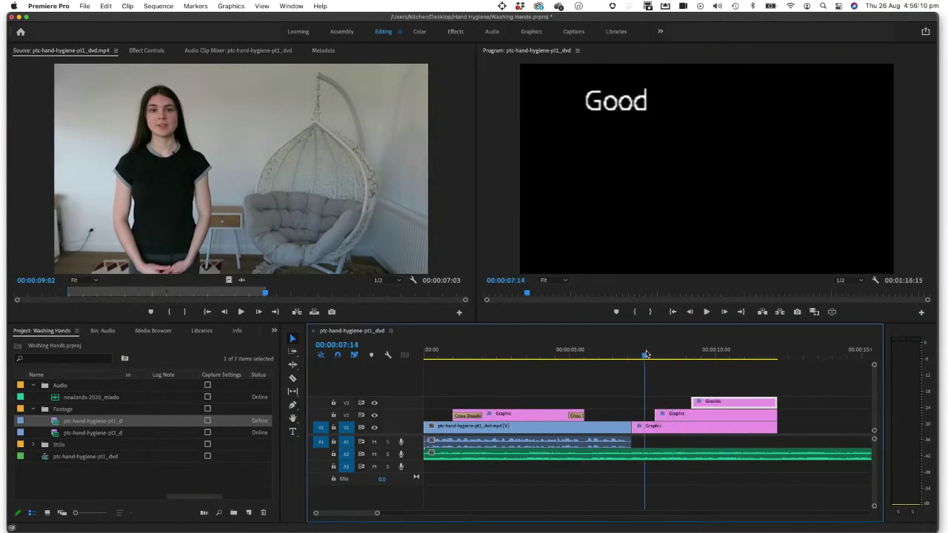
key(space)
key(space)
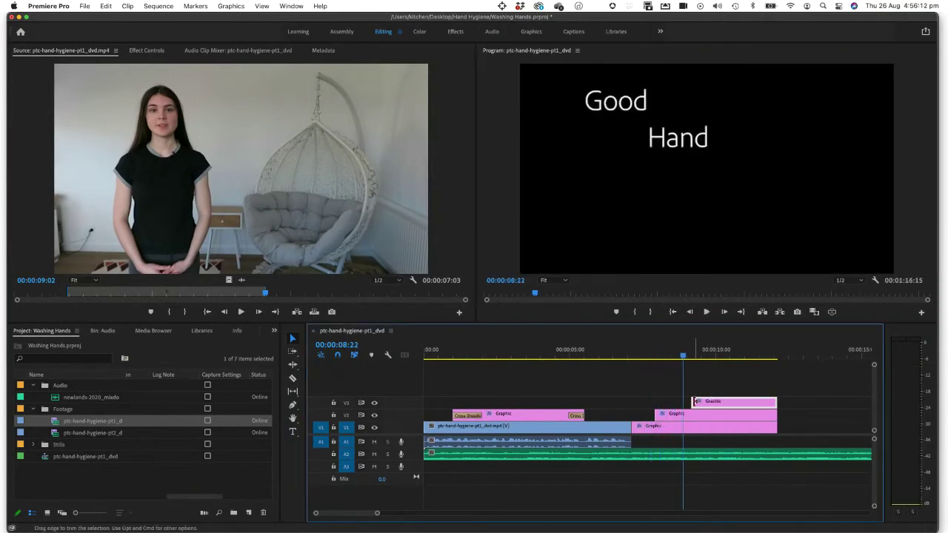
key(e)
click(697, 351)
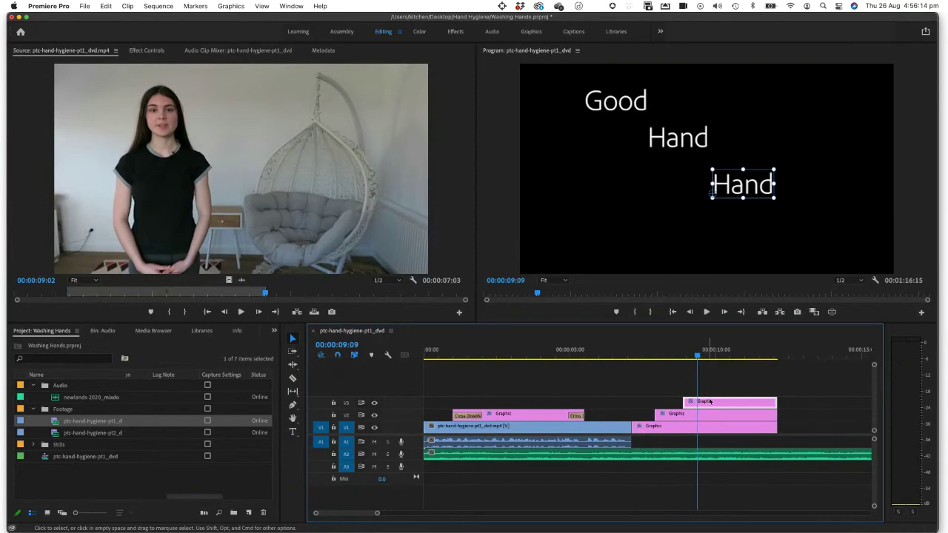
Replace the text of the third title on V3 with "Hygiene"
double_click(743, 183)
text(H)
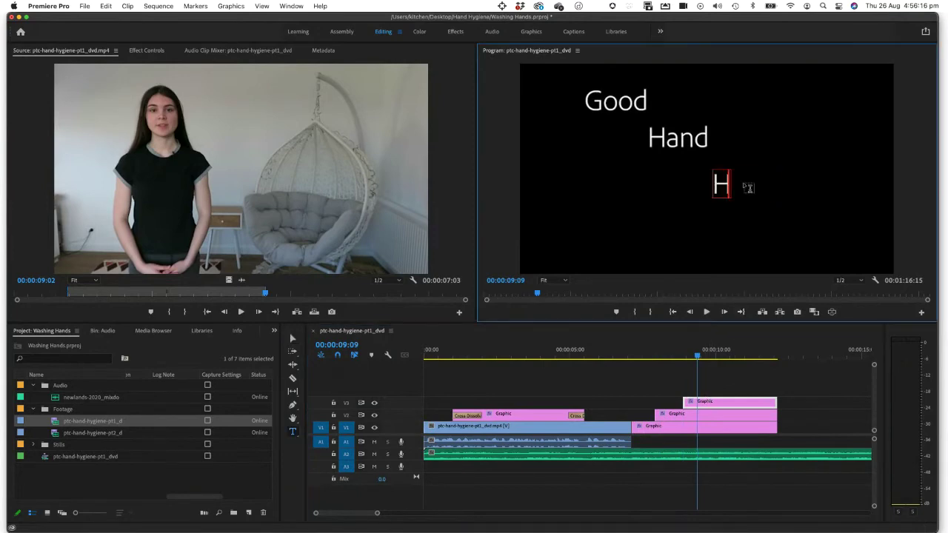
text(ygiene)
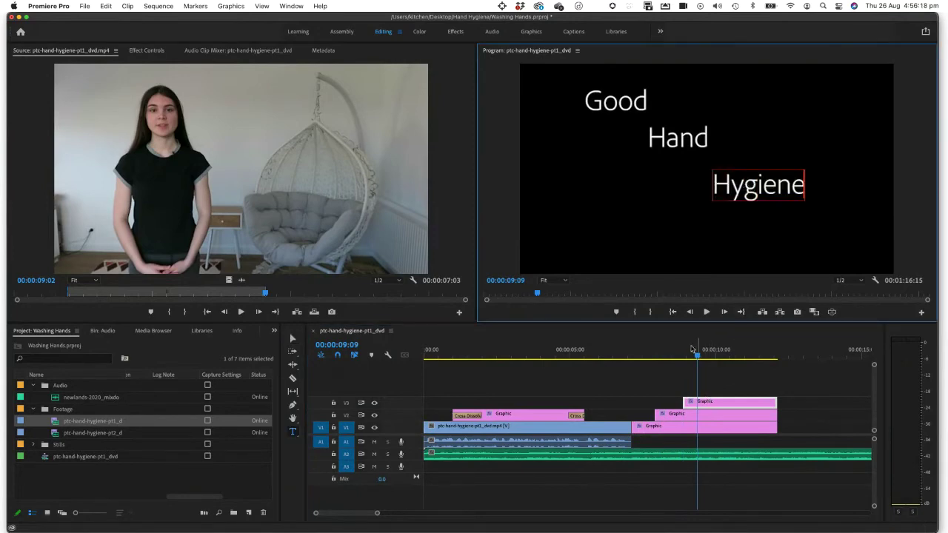
Trim the ends of all three title clips to 00:00:10:09 and play back the titles
click(630, 355)
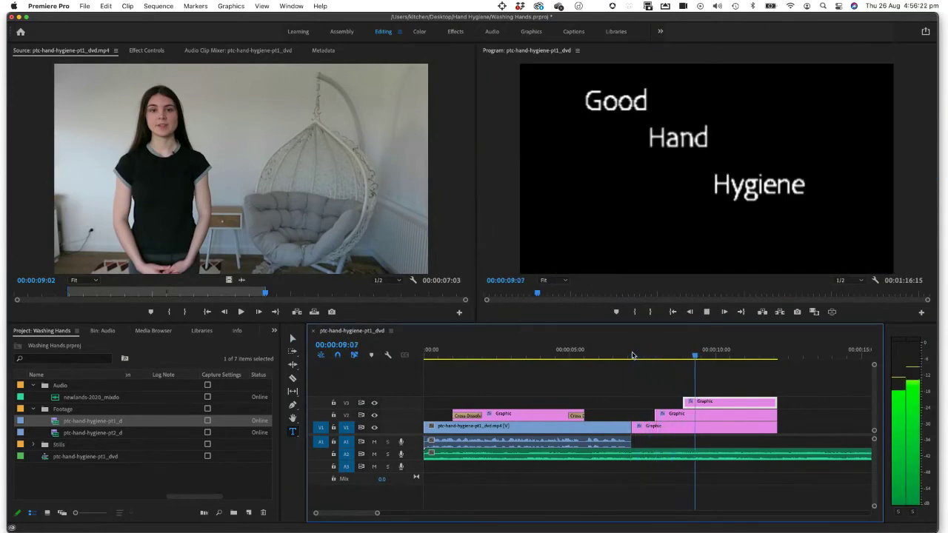
key(space)
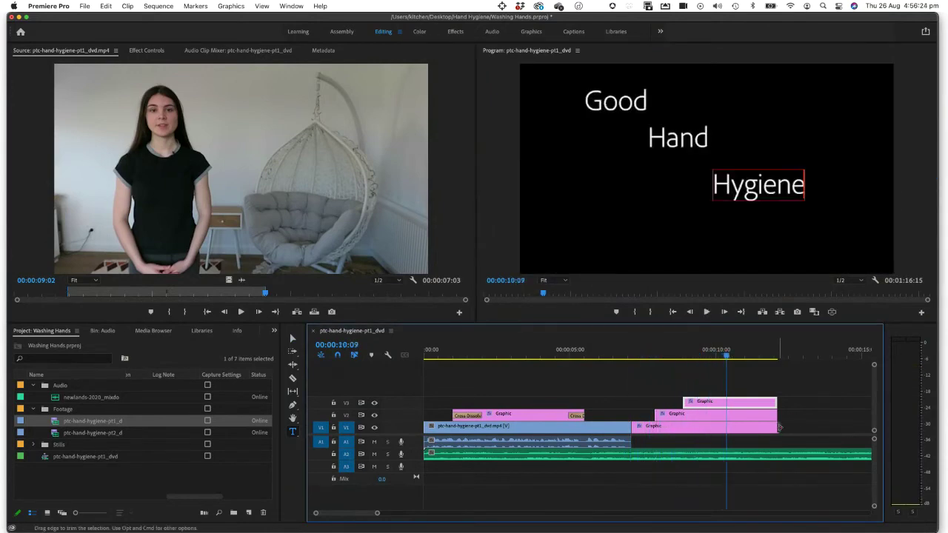
drag(776, 427, 726, 402)
click(615, 355)
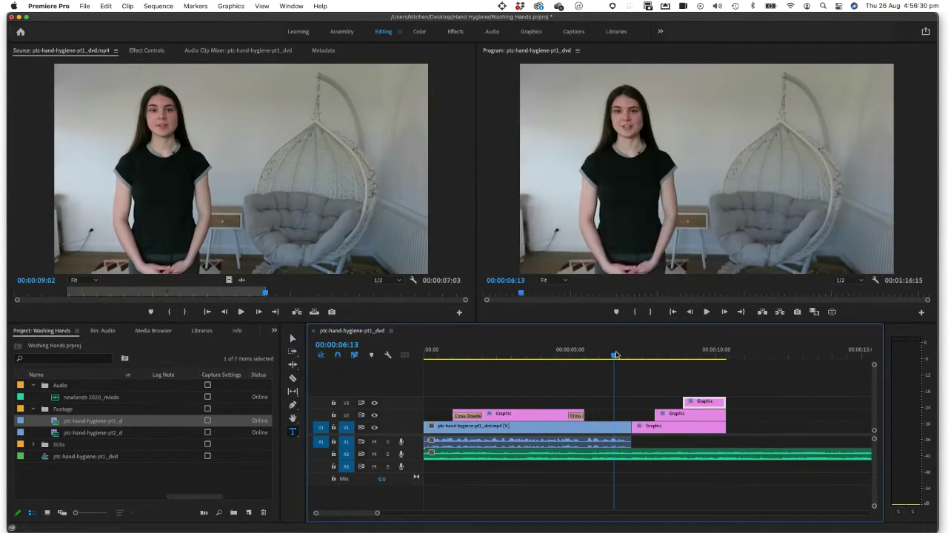
key(space)
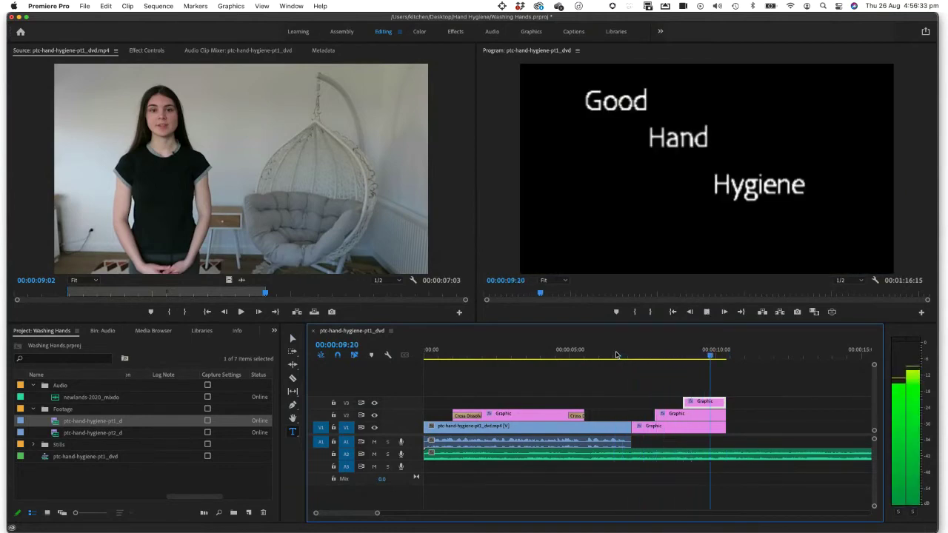
Shorten the three title clips to end at 00:00:08:23 and extend the starts of the Hand and Hygiene clips earlier
click(622, 356)
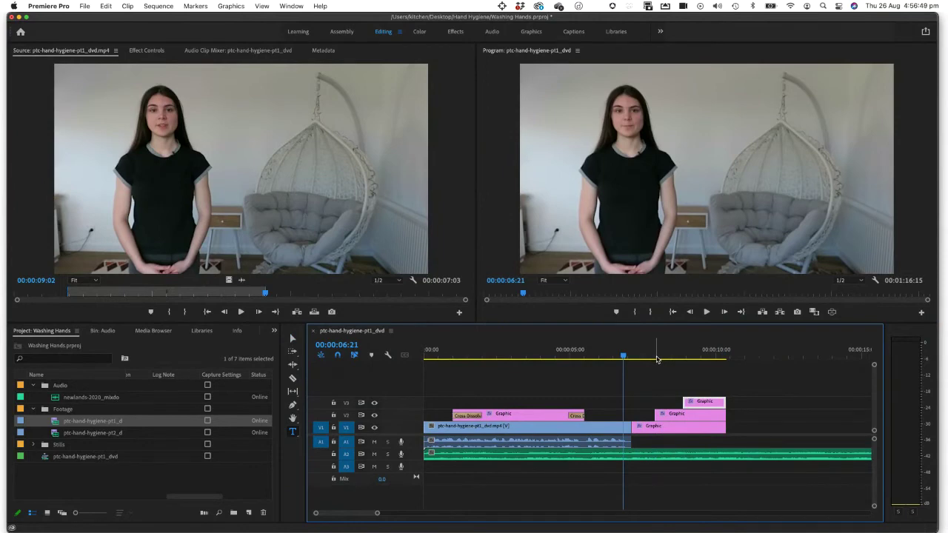
drag(629, 358, 615, 358)
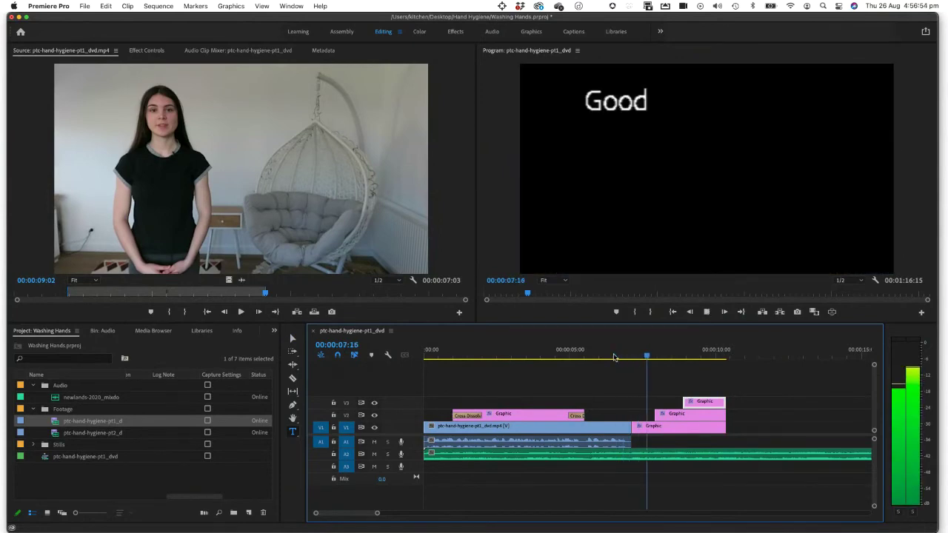
key(space)
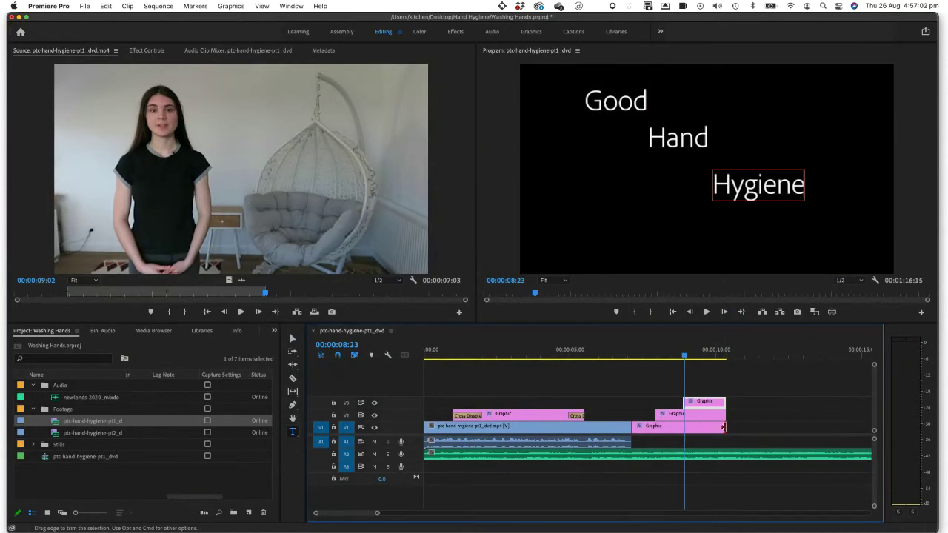
drag(725, 428, 682, 428)
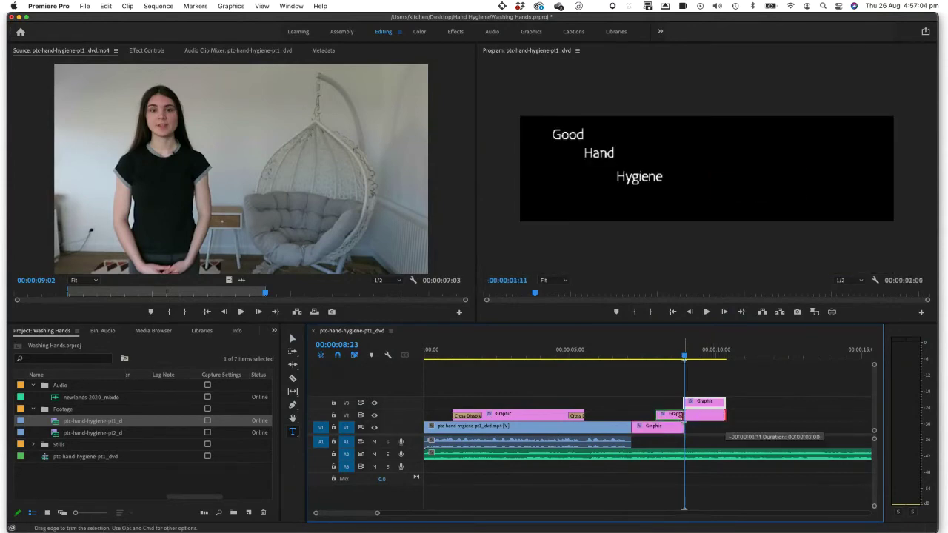
drag(656, 415, 640, 414)
mouse_move(700, 402)
mouse_down()
mouse_move(672, 402)
mouse_move(693, 402)
mouse_move(682, 402)
mouse_up()
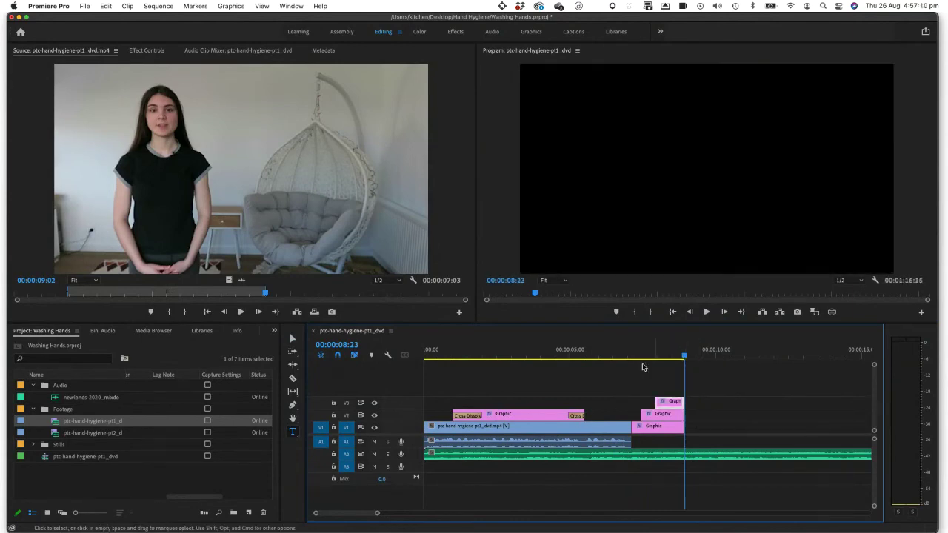
Play back the retimed titles and then the sequence from its beginning to check the pacing
click(624, 358)
key(space)
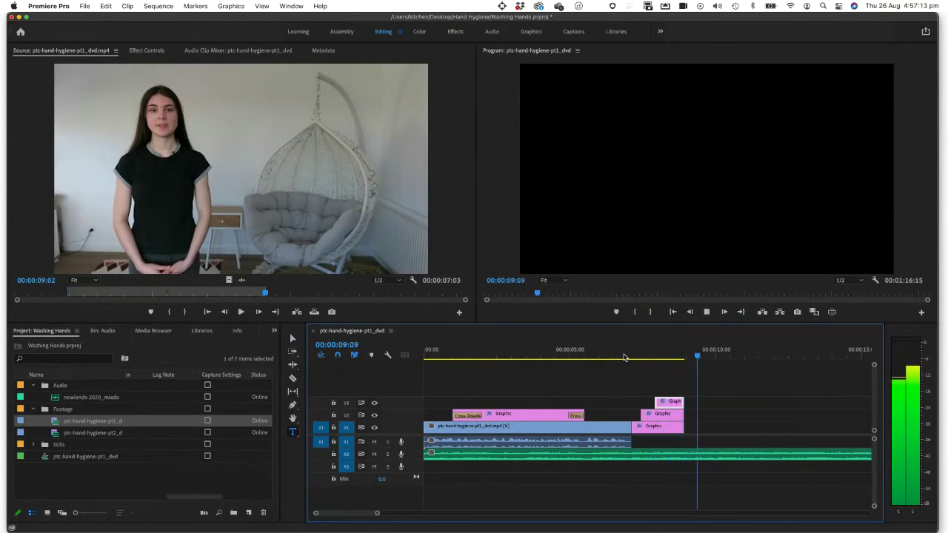
click(624, 358)
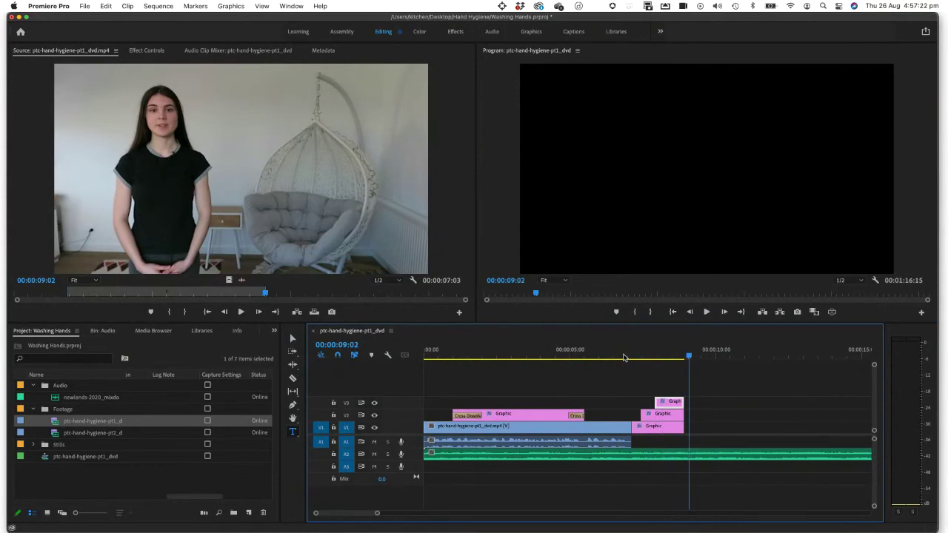
key(Home)
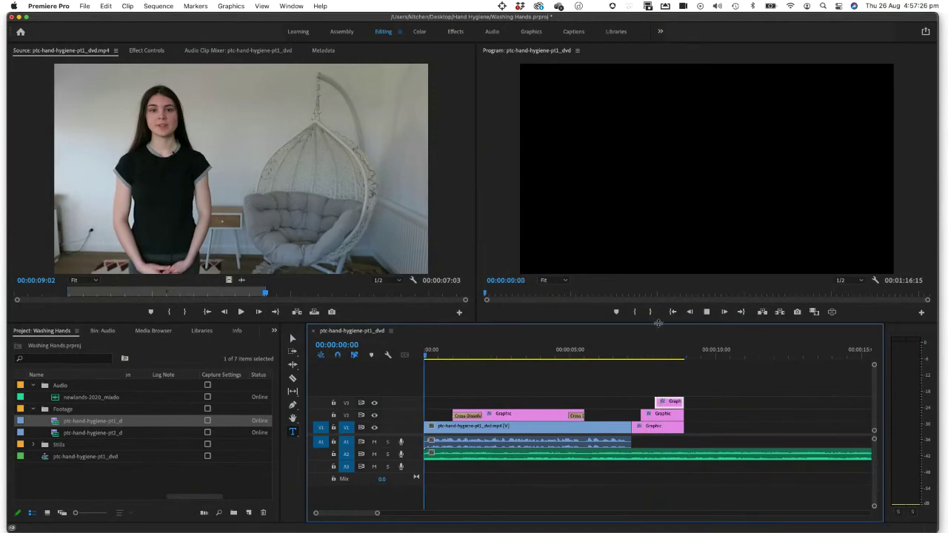
click(724, 317)
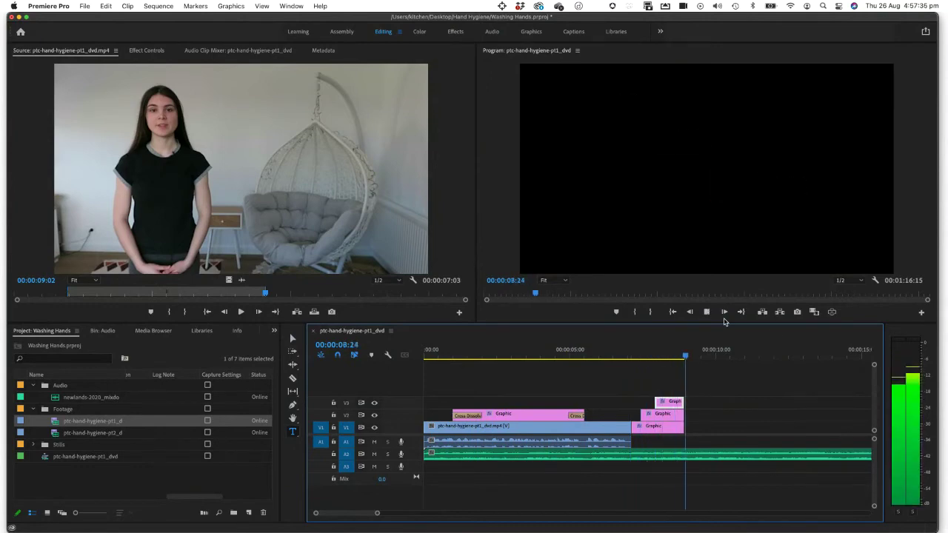
key(space)
Park the sequence playhead at 00:00:08:22 by the end of the titles and mark the source clip's In point at 00:00:09:09
click(682, 359)
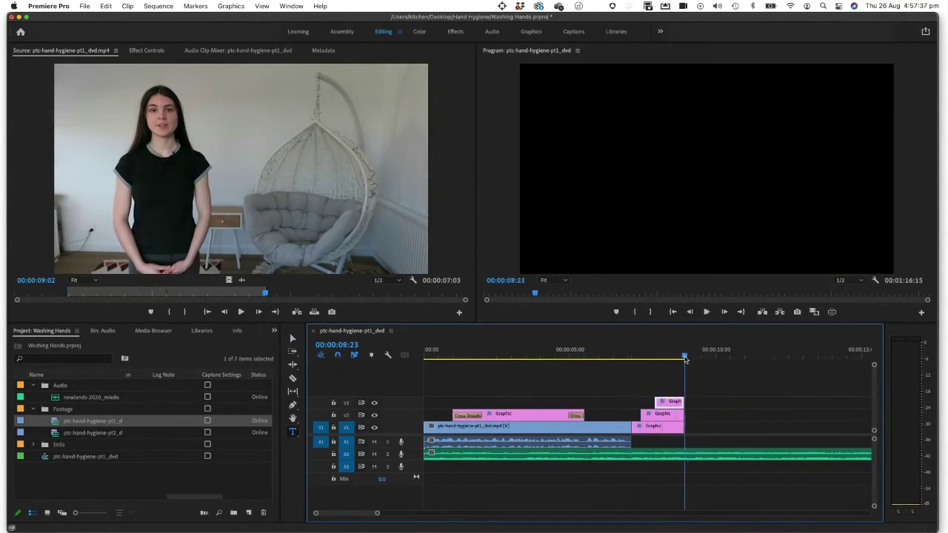
drag(684, 360, 684, 360)
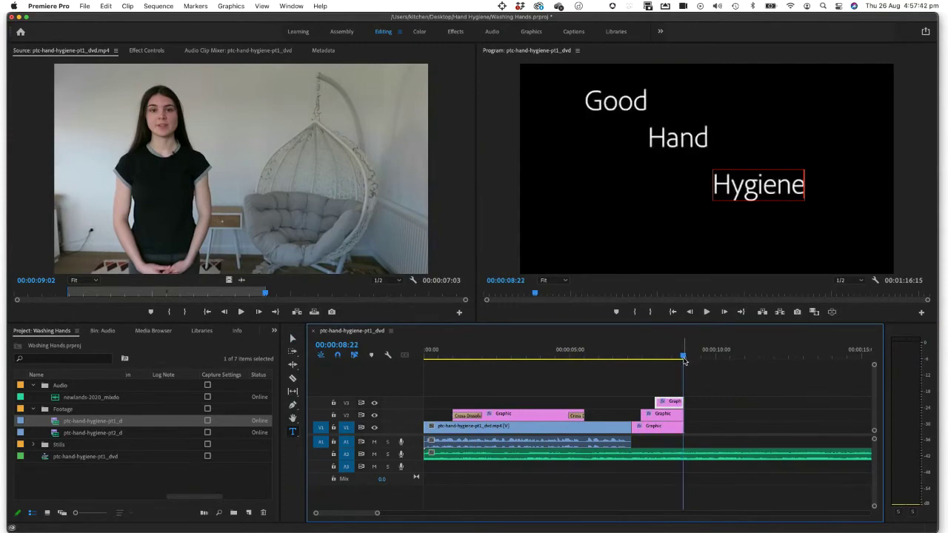
click(265, 294)
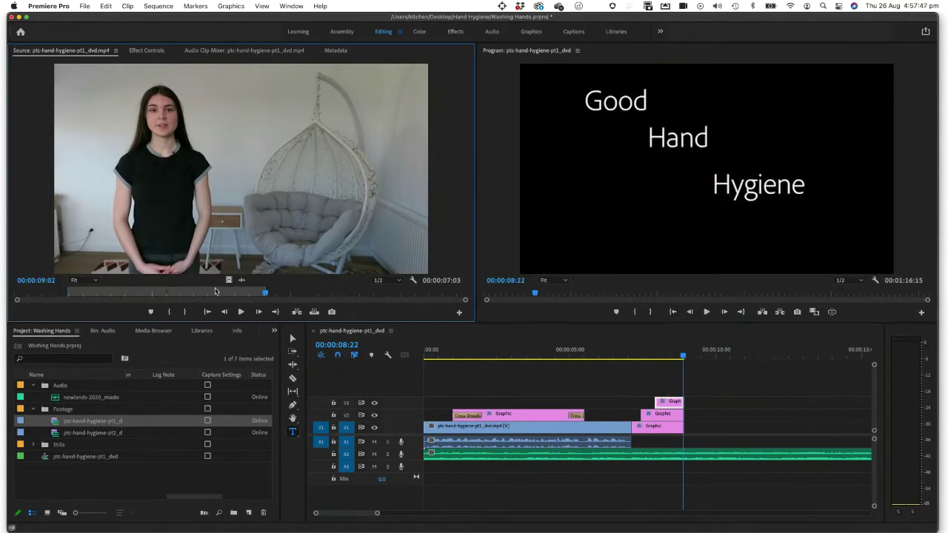
key(Left)
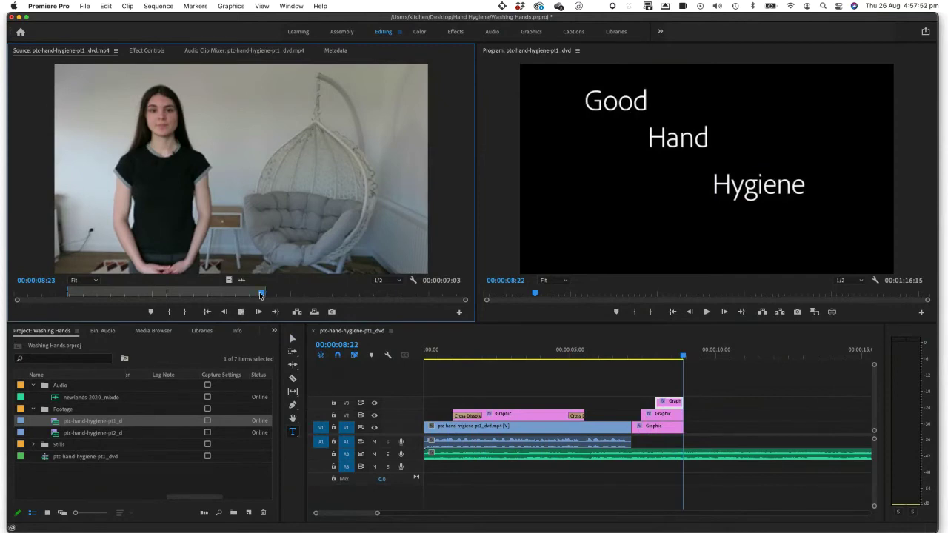
key(space)
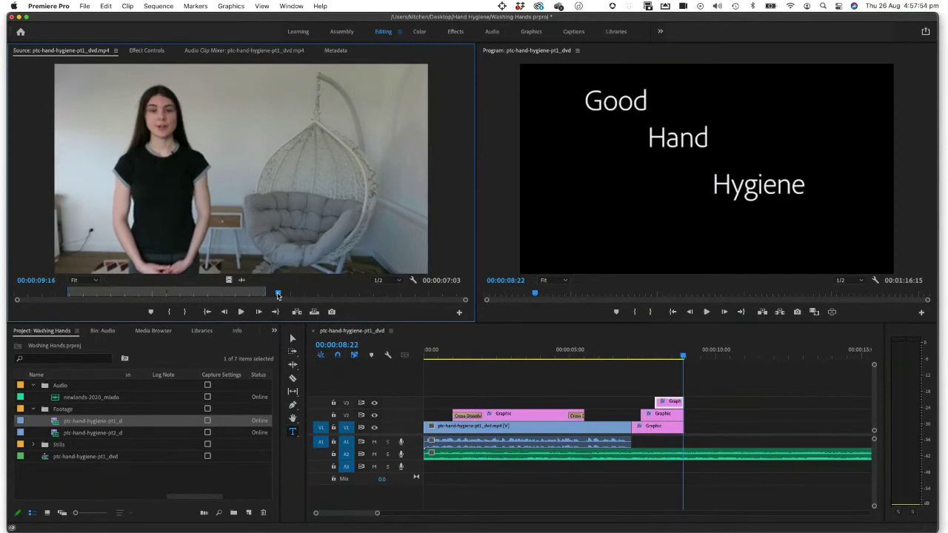
drag(277, 295, 273, 296)
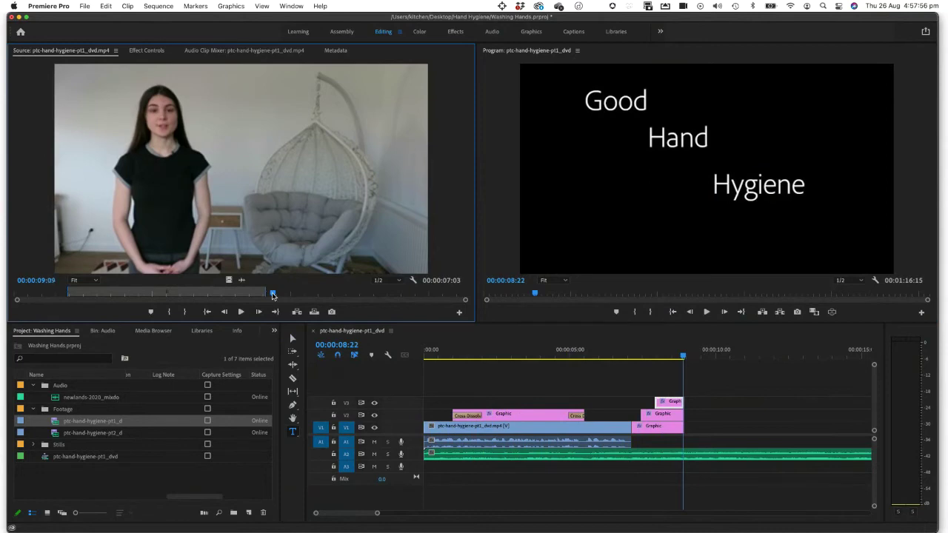
key(i)
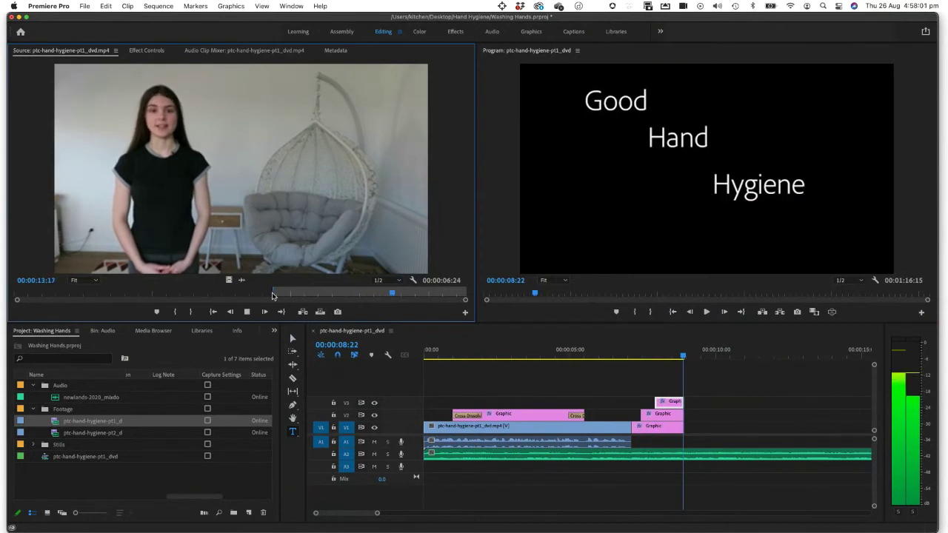
Mark the source clip's Out point at 00:00:15:04 and place the marked section on V1 and A1 directly after the titles
key(space)
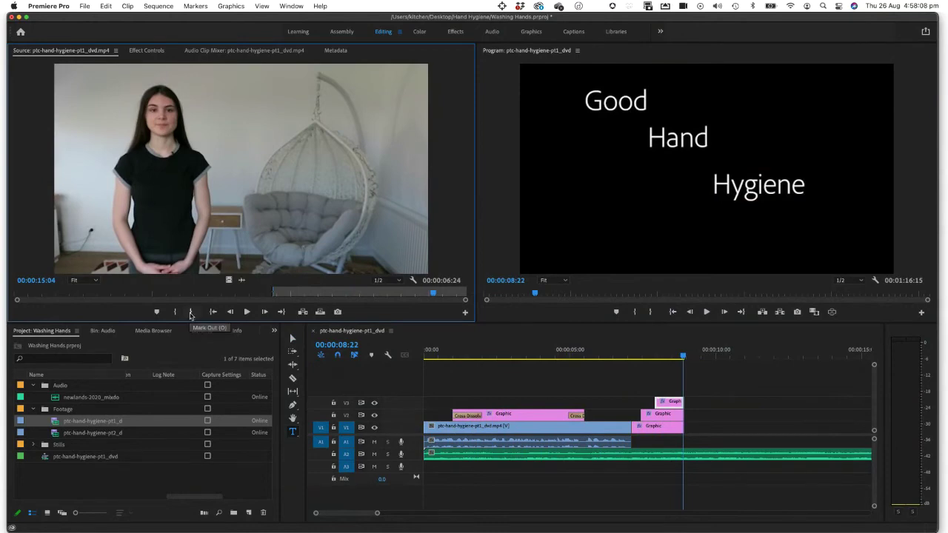
drag(271, 296, 296, 296)
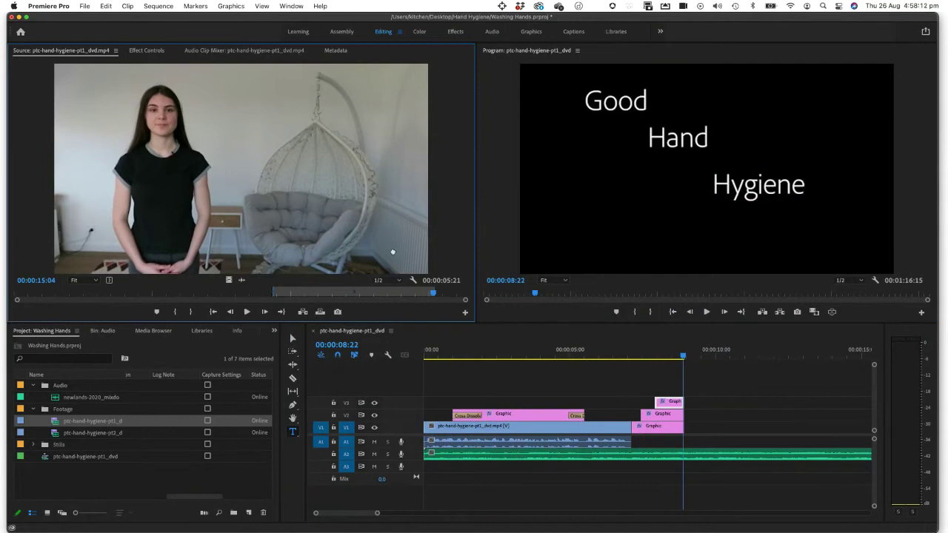
drag(392, 252, 690, 437)
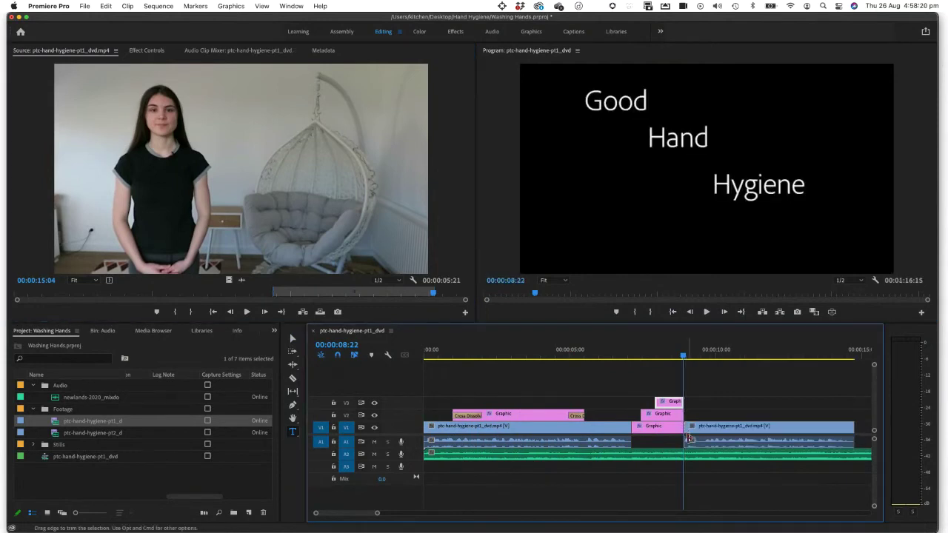
Play the sequence from just before the titles into the newly added clip to check the transition and audio
click(629, 356)
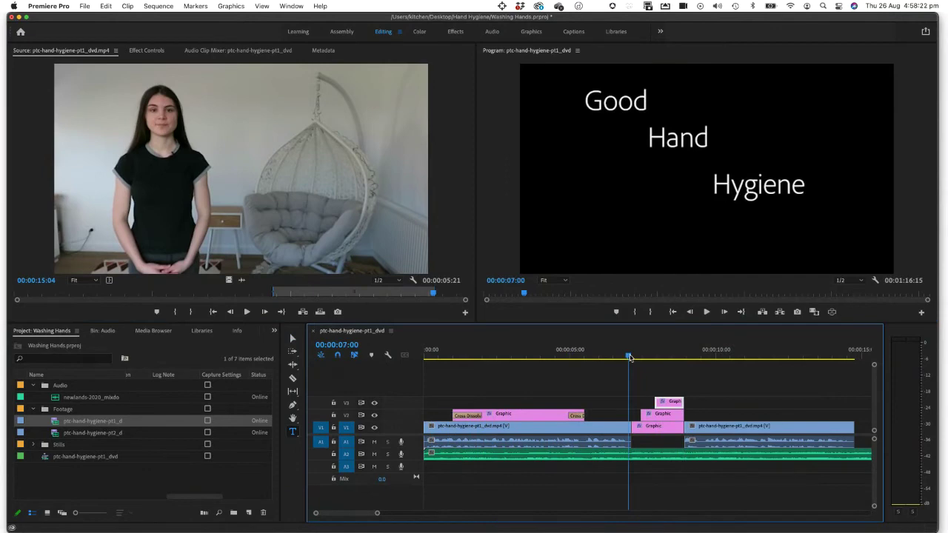
key(space)
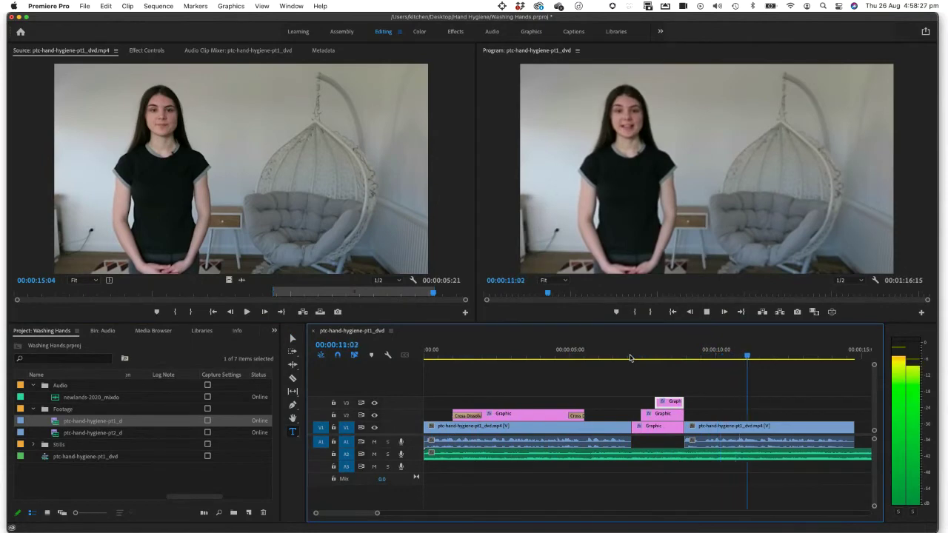
key(space)
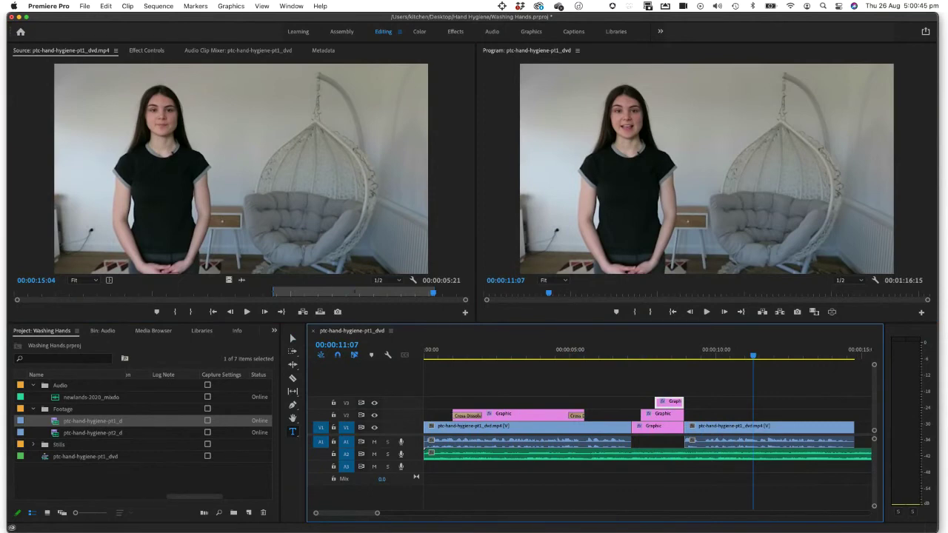
click(623, 357)
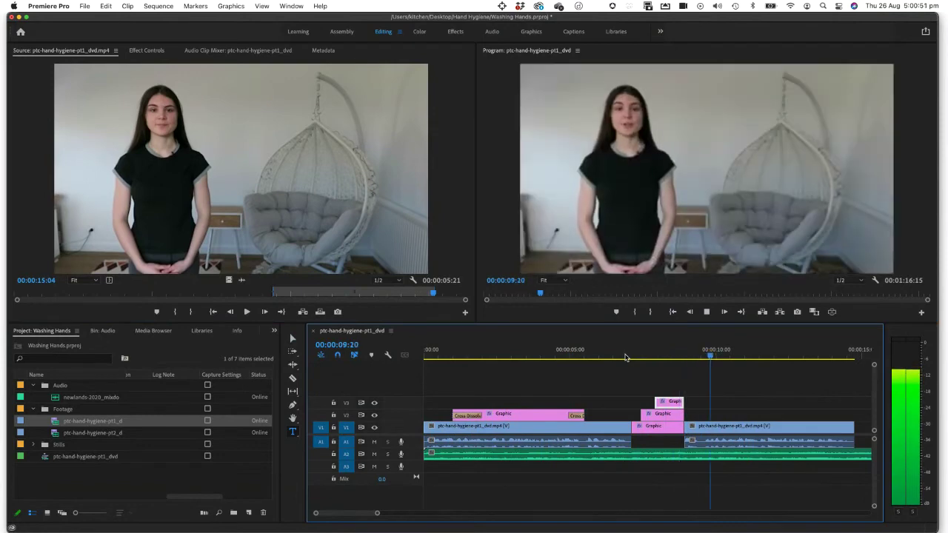
key(space)
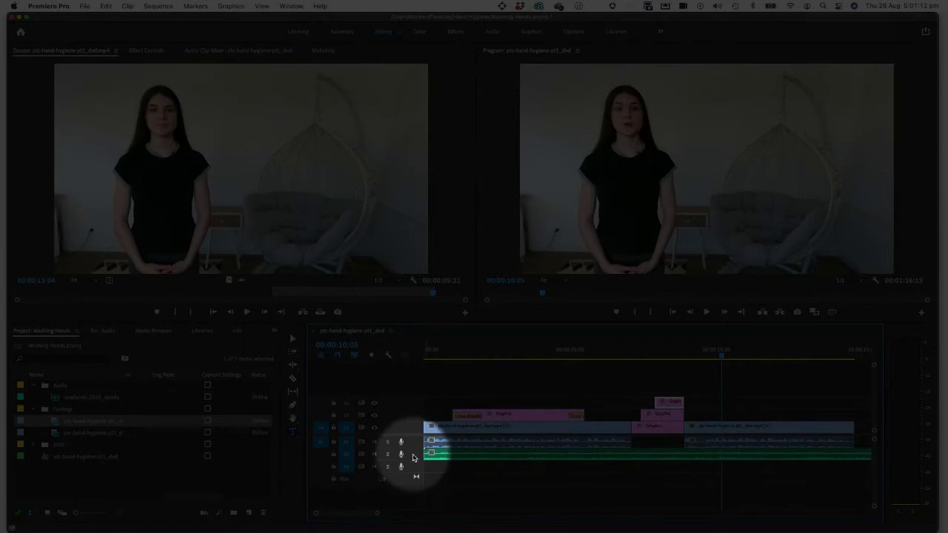
Expand audio tracks A2 and A1 to reveal their waveforms and volume lines around the end of the titles
double_click(412, 458)
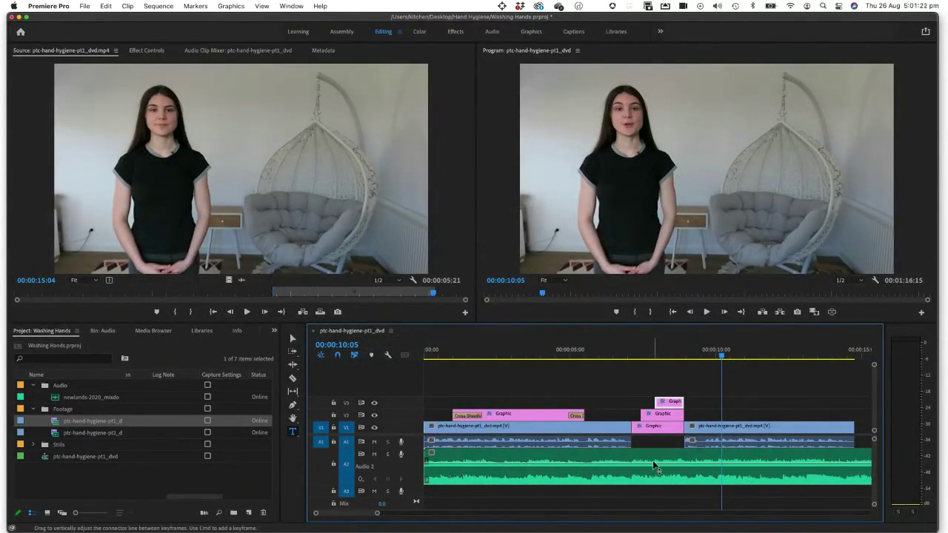
mouse_move(694, 466)
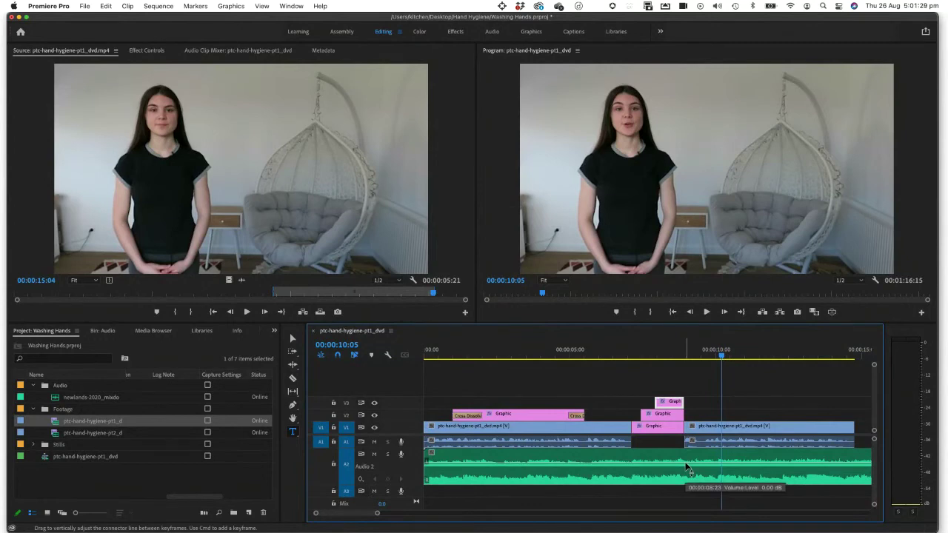
drag(686, 466, 685, 465)
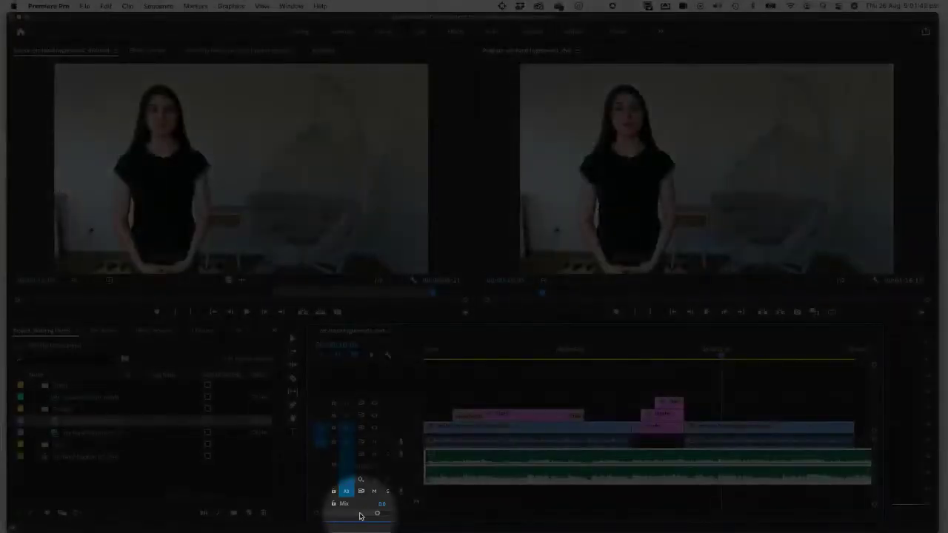
drag(359, 516, 344, 516)
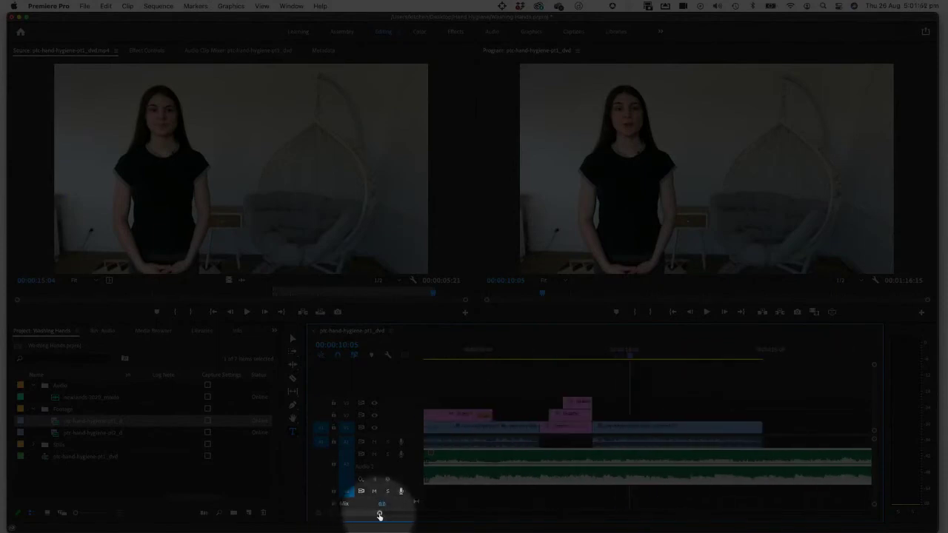
drag(379, 516, 360, 515)
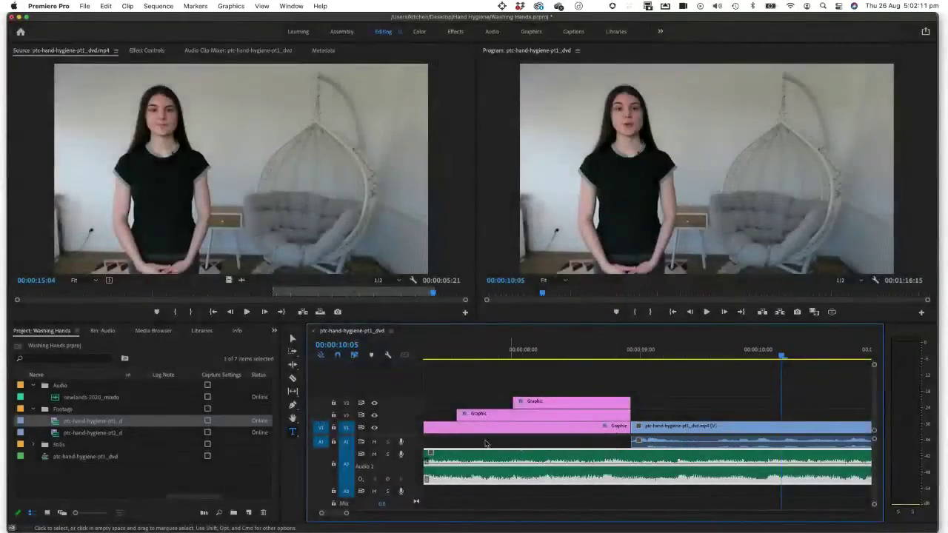
double_click(412, 443)
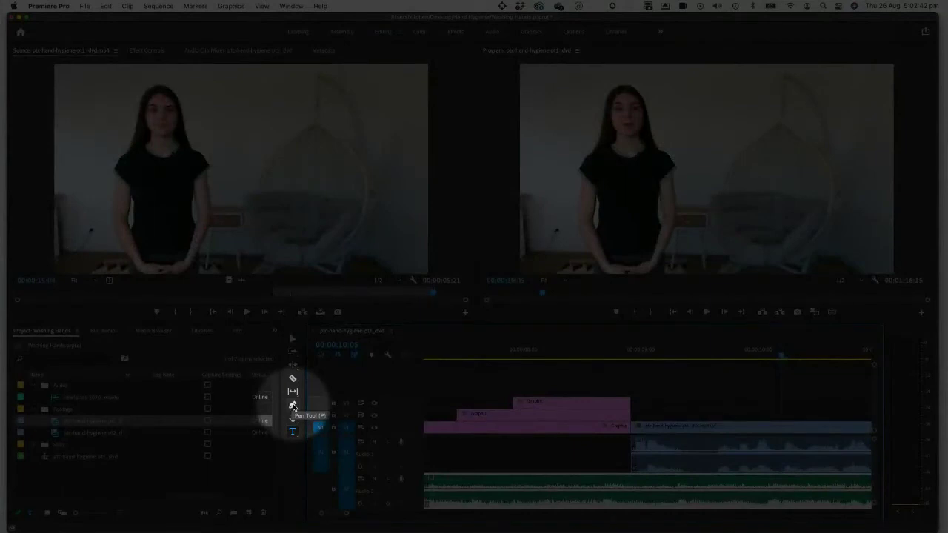
click(293, 406)
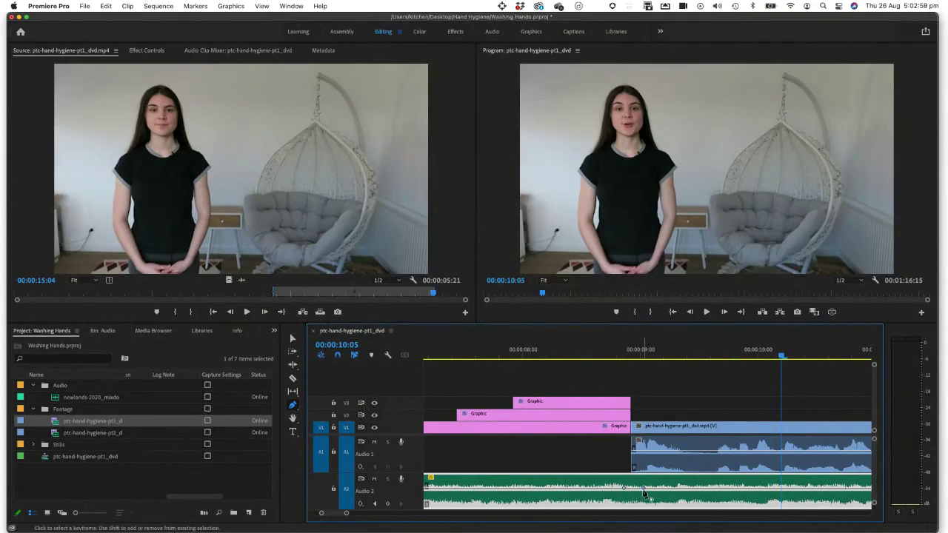
mouse_move(644, 491)
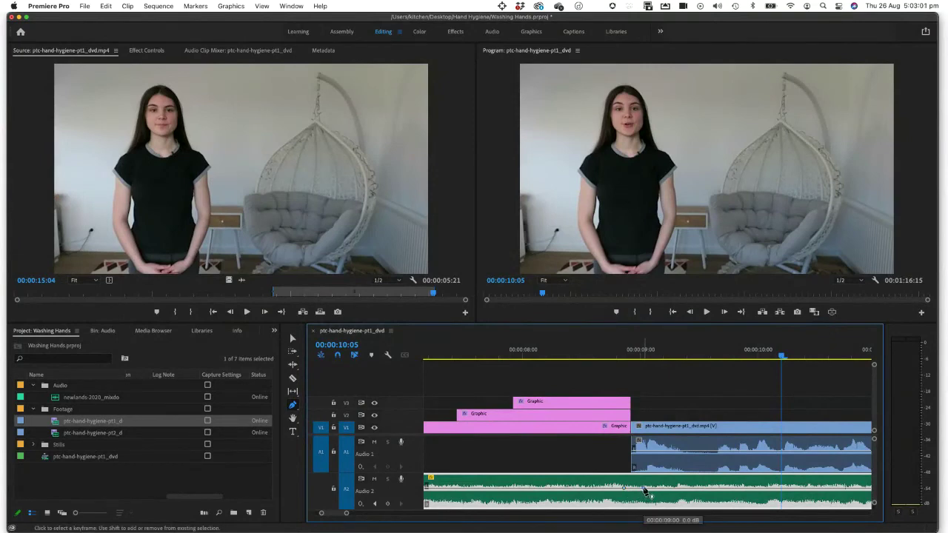
drag(644, 491, 646, 496)
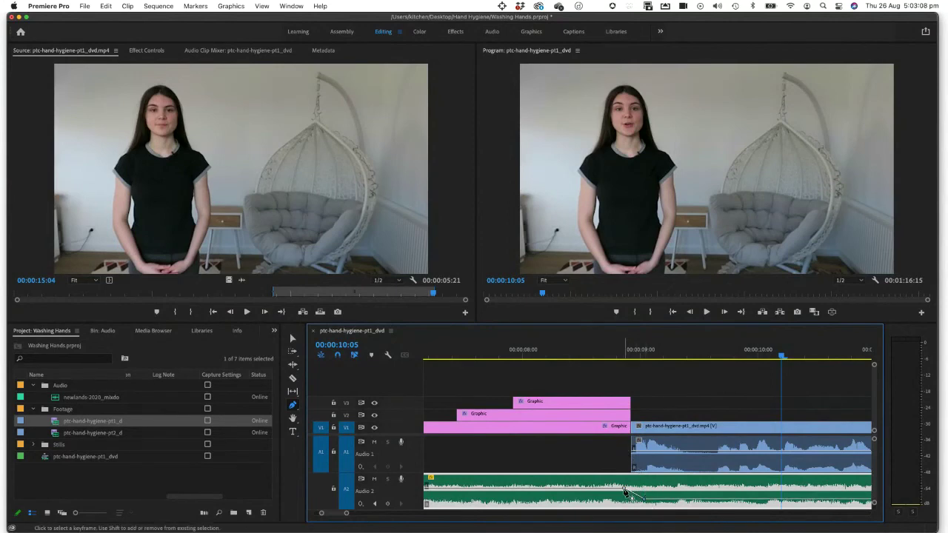
key(Delete)
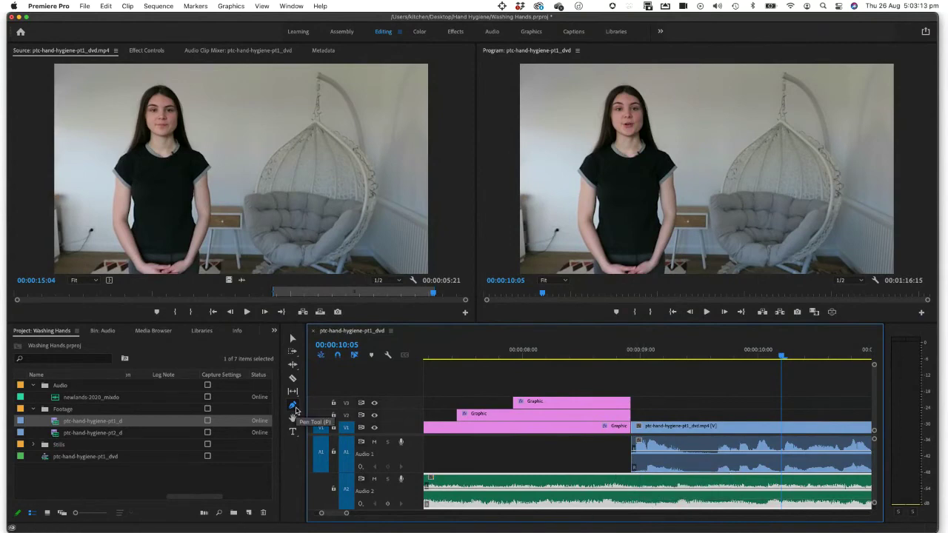
Add two Pen tool volume keyframes to the A2 music, fading it down from 00:00:08:21 as the second presenter clip starts, and play the transition
click(294, 407)
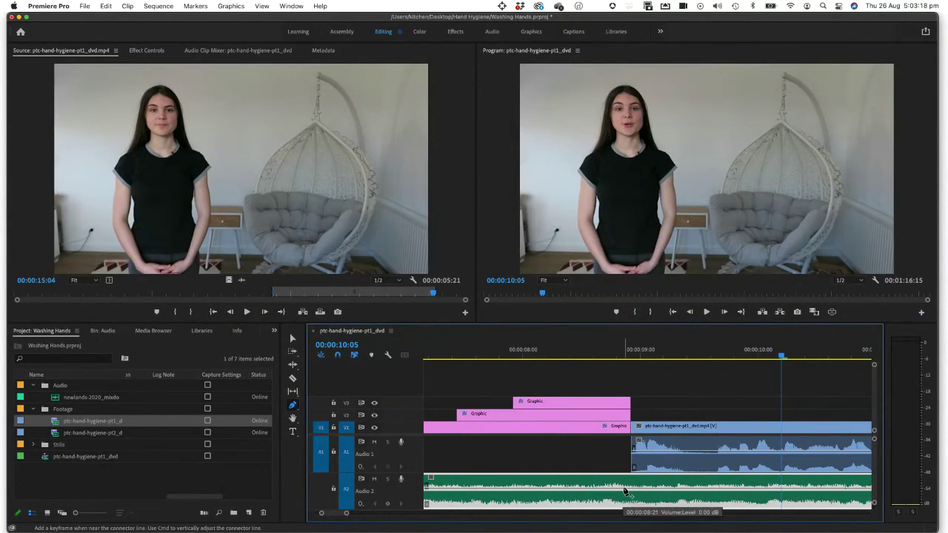
click(624, 490)
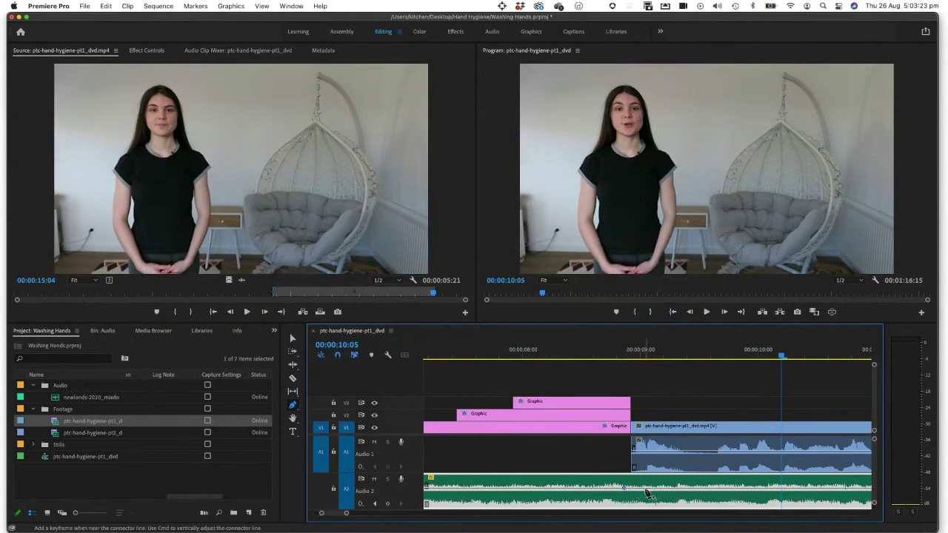
drag(646, 493, 647, 502)
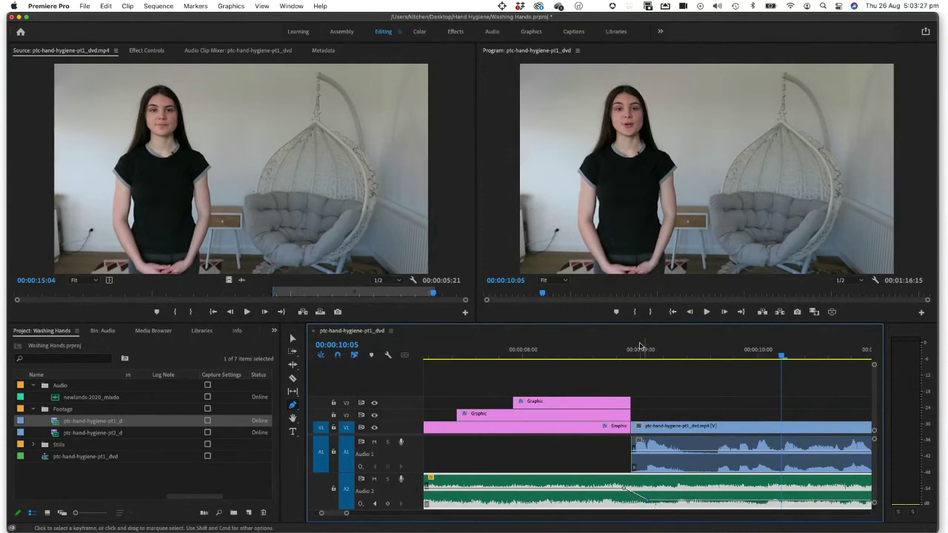
drag(638, 361, 578, 357)
key(space)
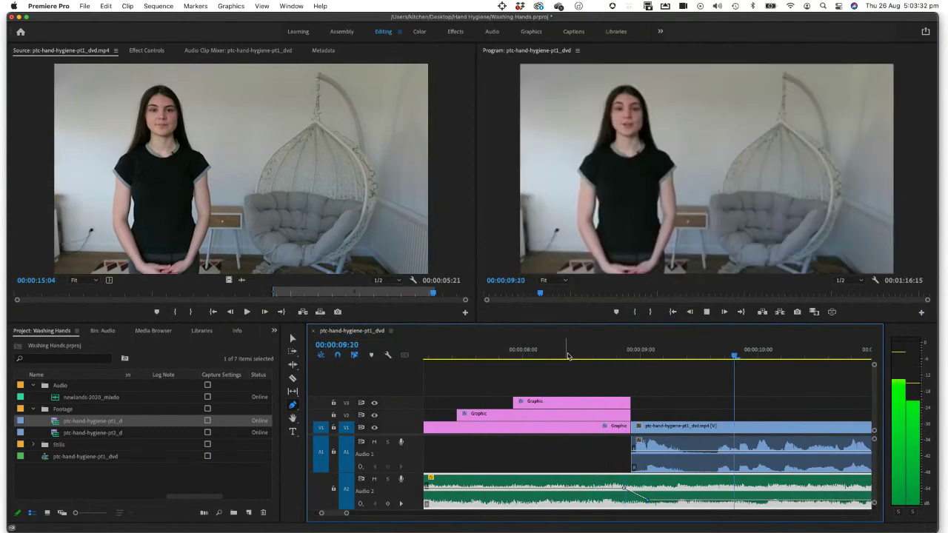
key(space)
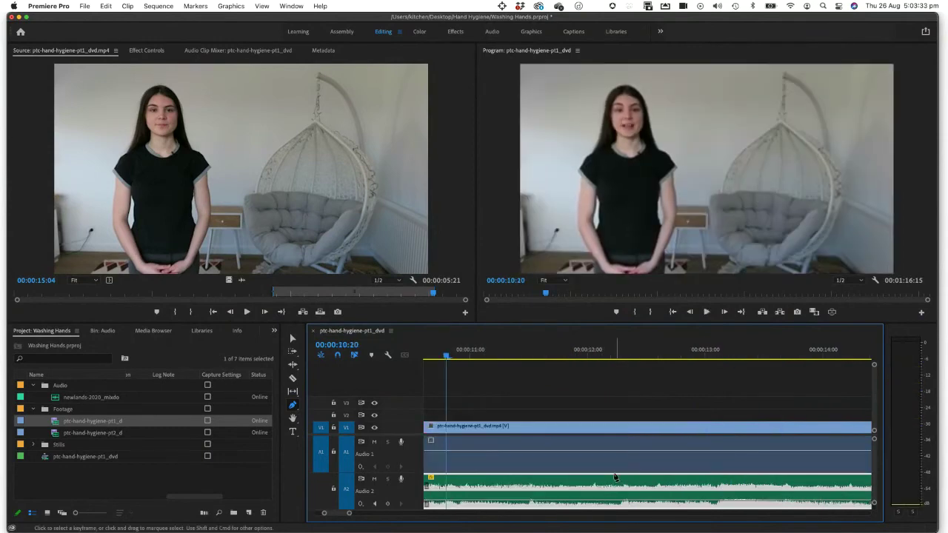
Stretch the music fade-down by moving its lower keyframe to about 00:00:09:23, and play the transition
scroll(615, 476, up, 5)
drag(349, 513, 392, 517)
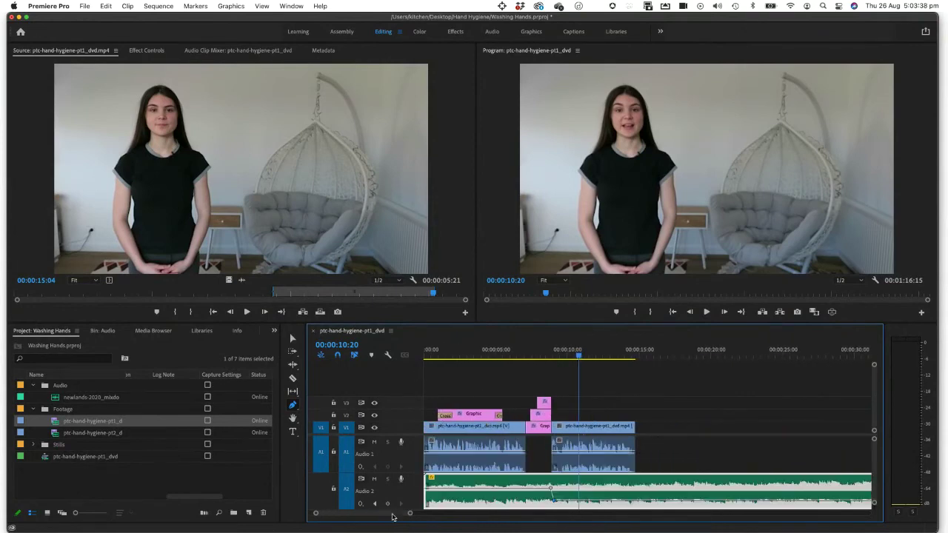
drag(553, 491, 555, 500)
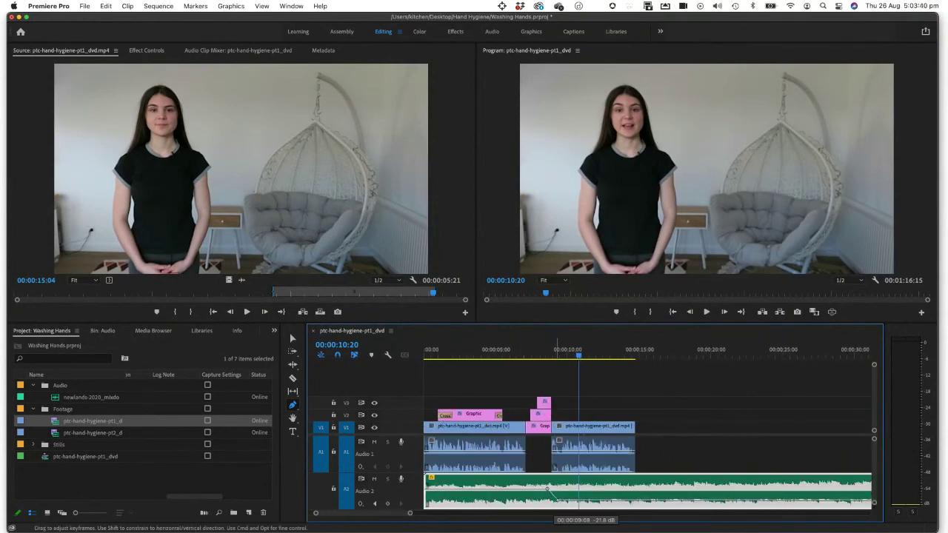
click(537, 355)
key(space)
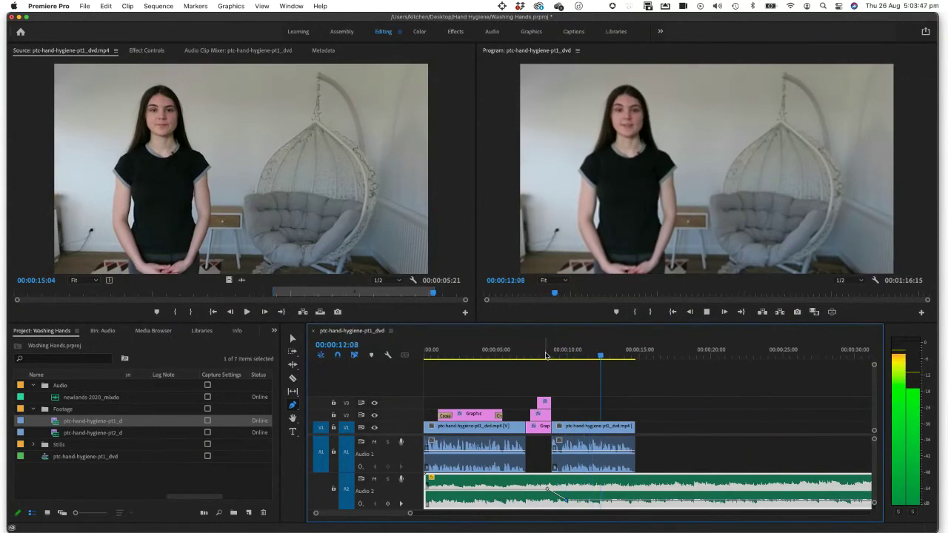
key(space)
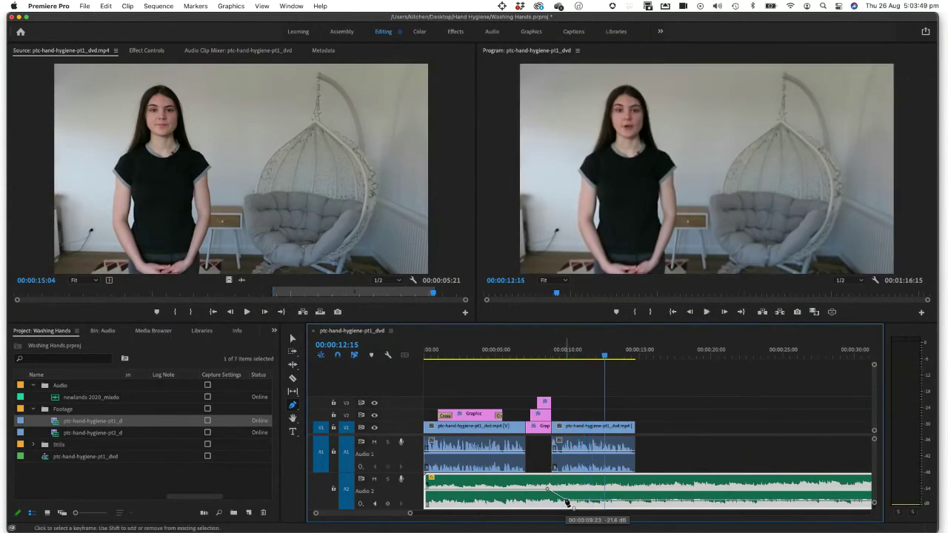
Raise the lower music keyframe slightly so the fade is shallower, and play through the second presenter clip
drag(566, 503, 566, 498)
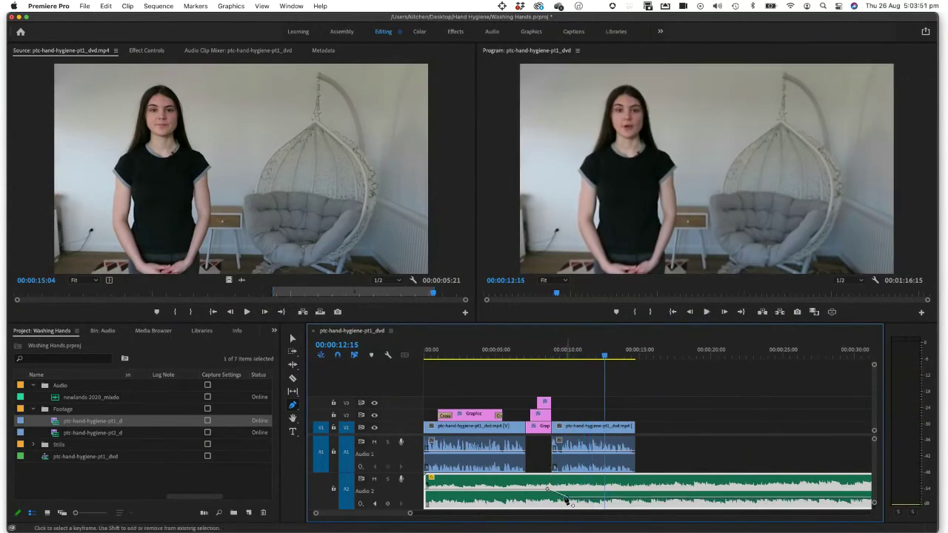
click(545, 356)
key(space)
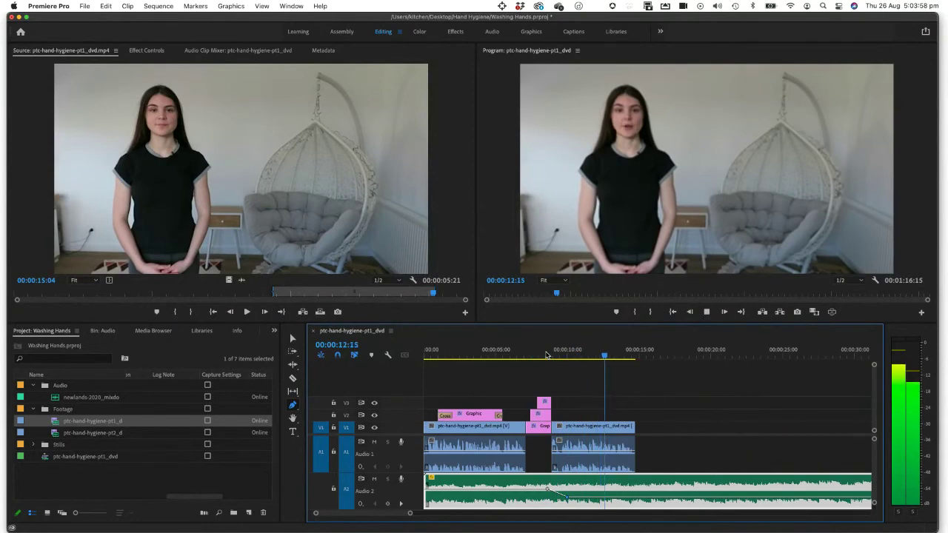
key(space)
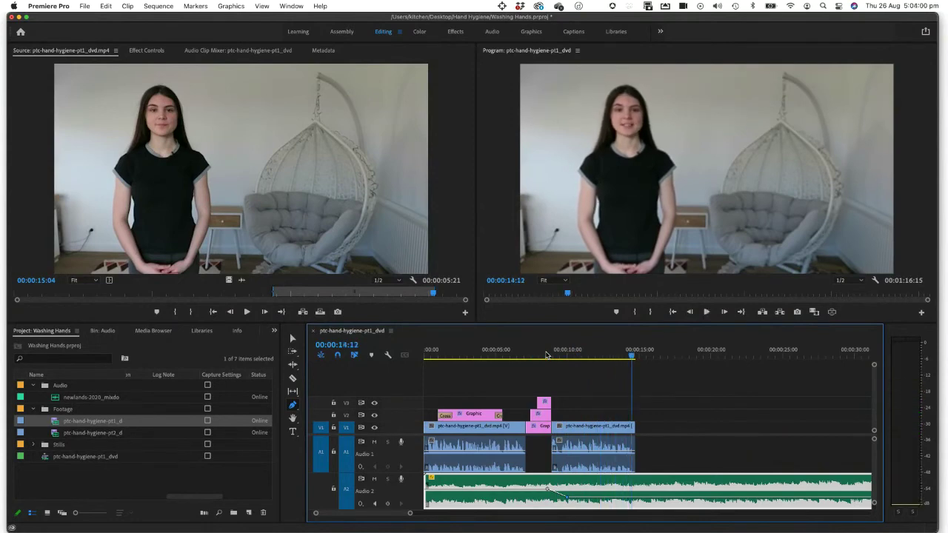
Keyframe the A2 music to stay low under the first presenter clip and rise as the titles begin, then play from the beginning
key(Home)
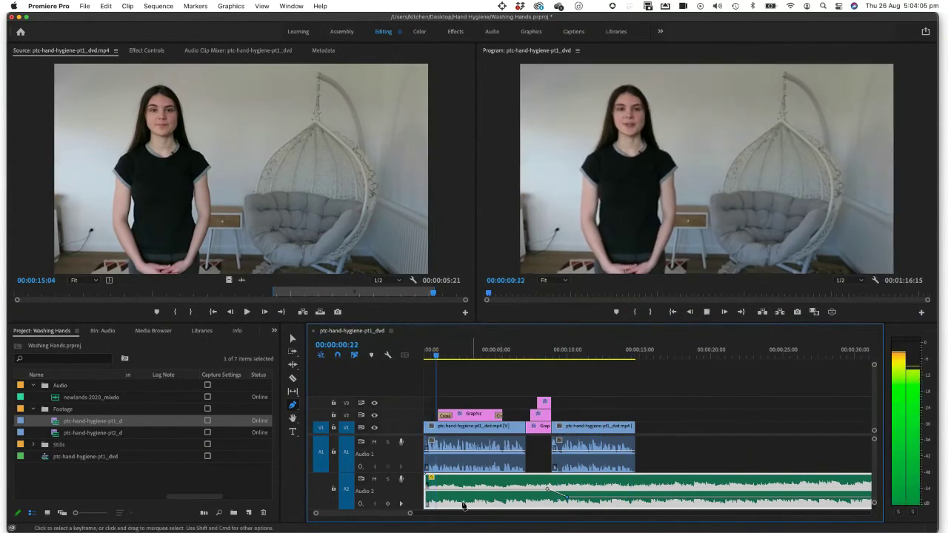
key(space)
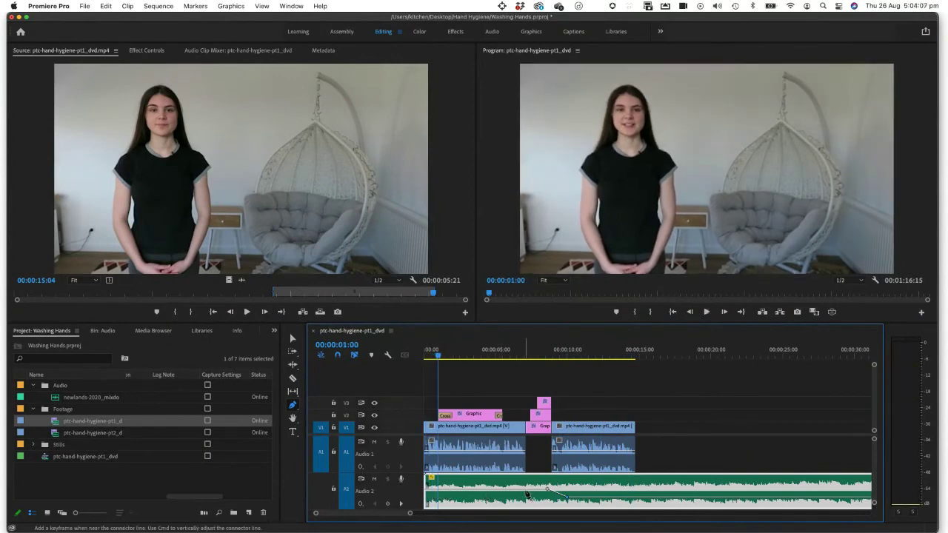
drag(528, 493, 520, 497)
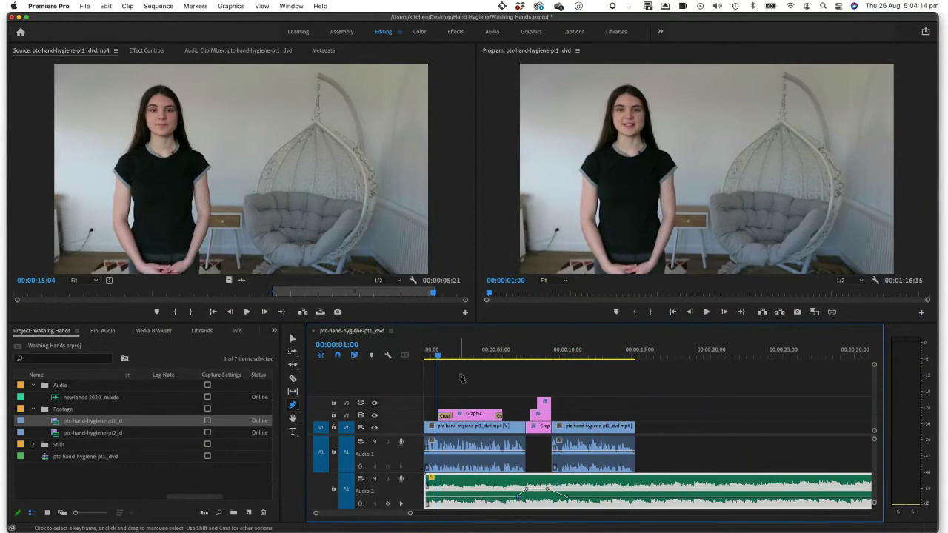
key(Home)
key(space)
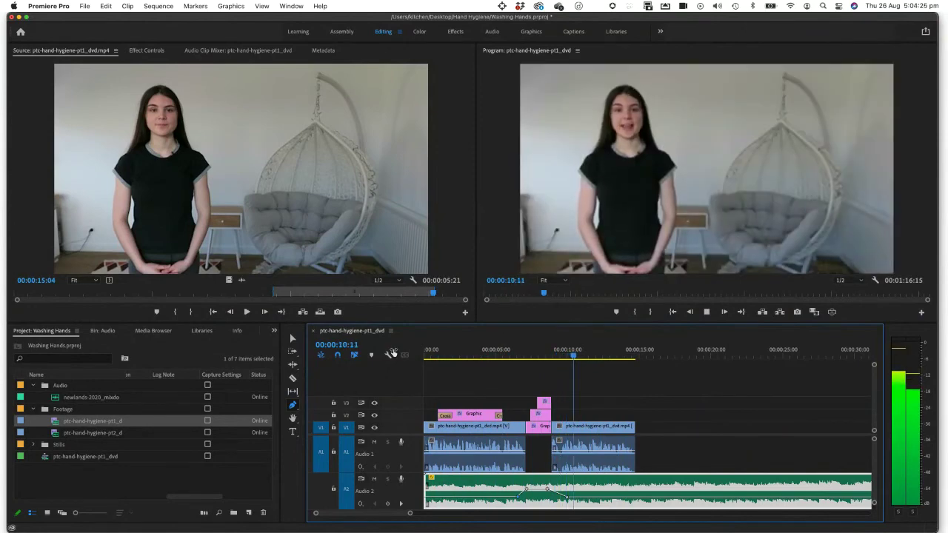
key(space)
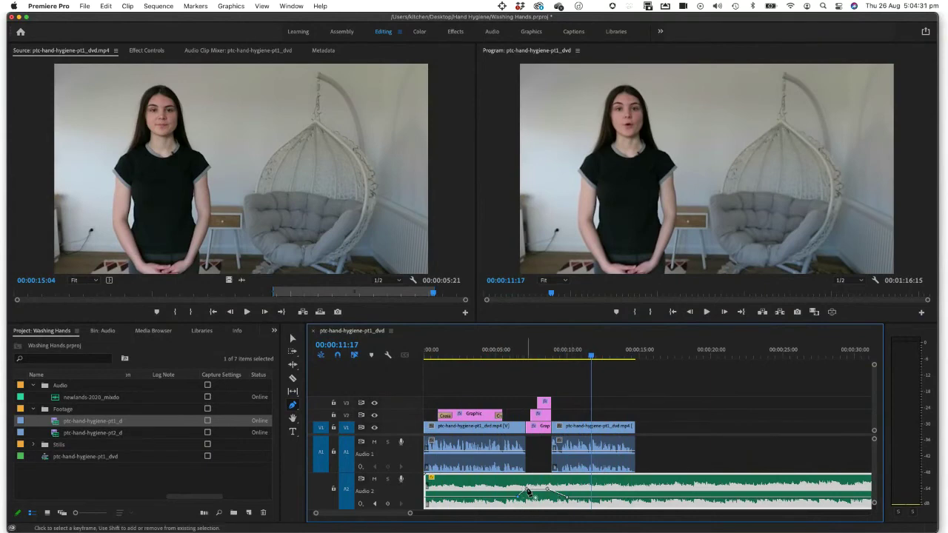
Play the start of the second presenter clip and park the playhead at 00:00:10:18
mouse_move(527, 491)
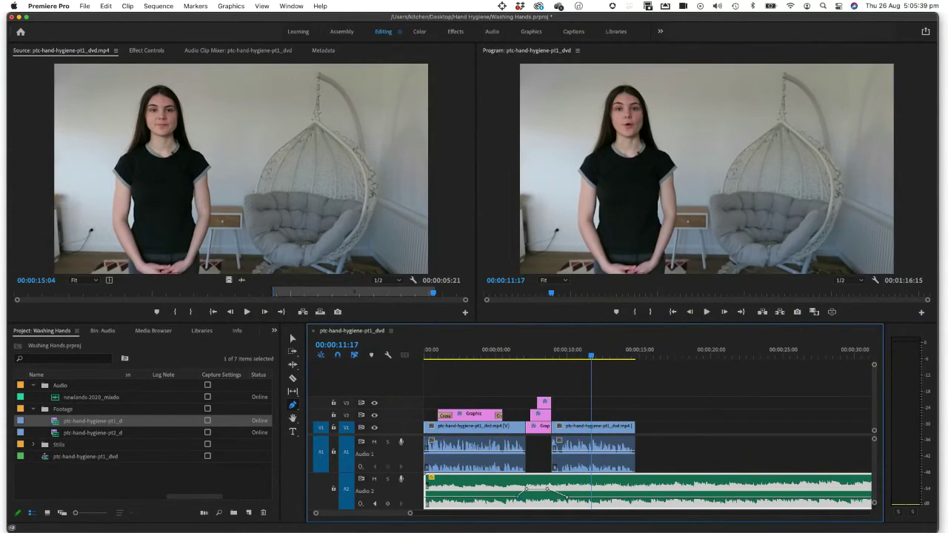
click(557, 357)
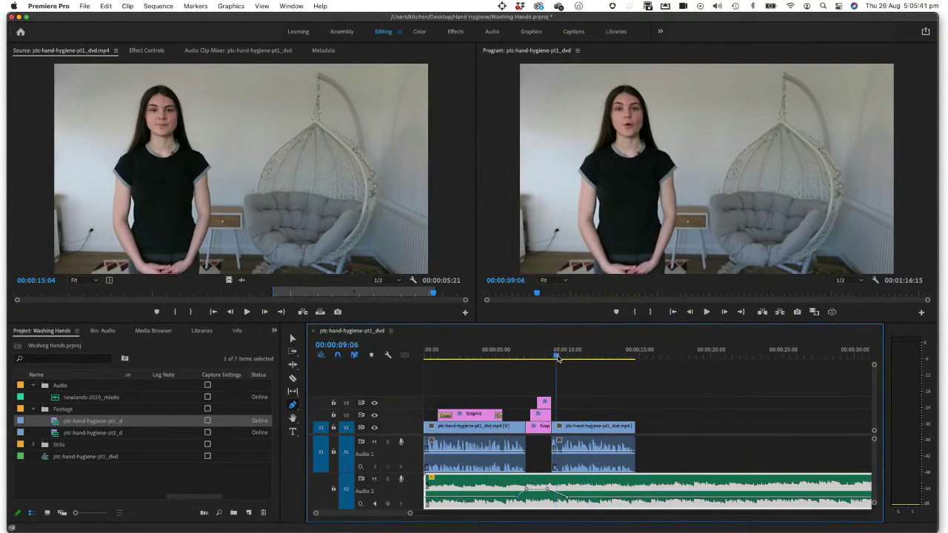
key(space)
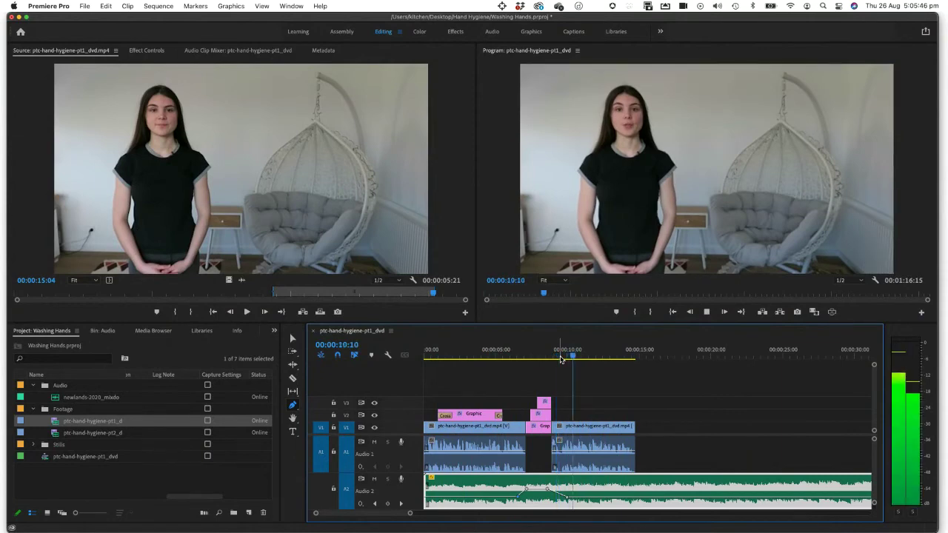
key(space)
drag(577, 358, 577, 358)
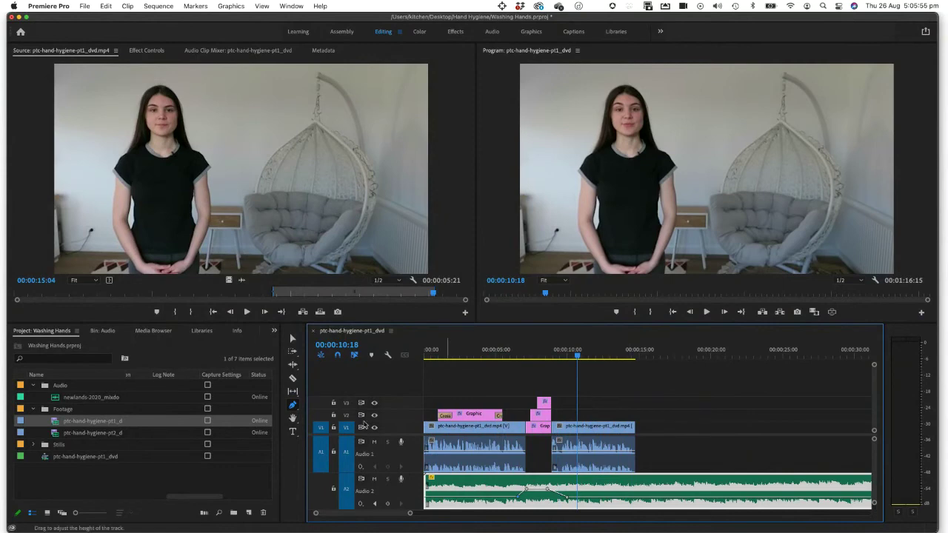
Draw a circle over the presenter's face with the Ellipse tool and select its graphic clip on V2
click(293, 406)
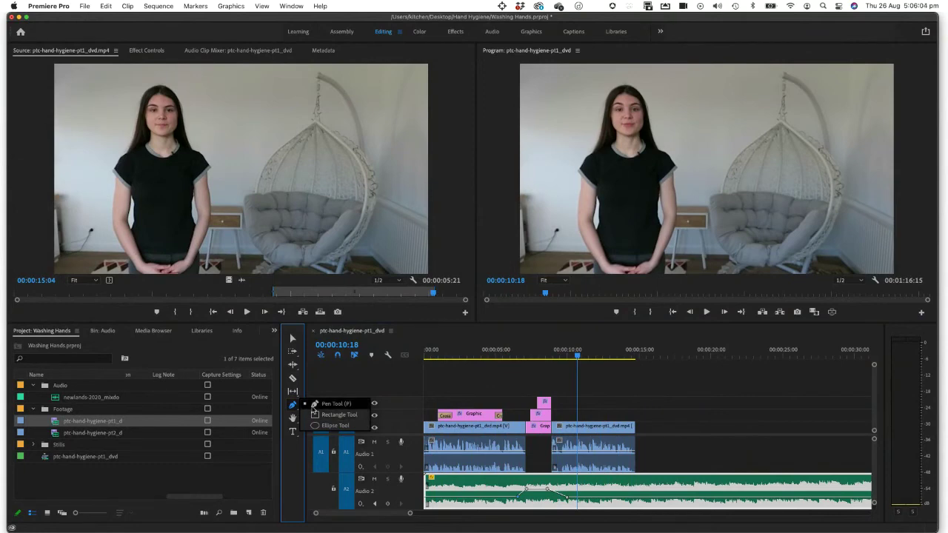
click(325, 426)
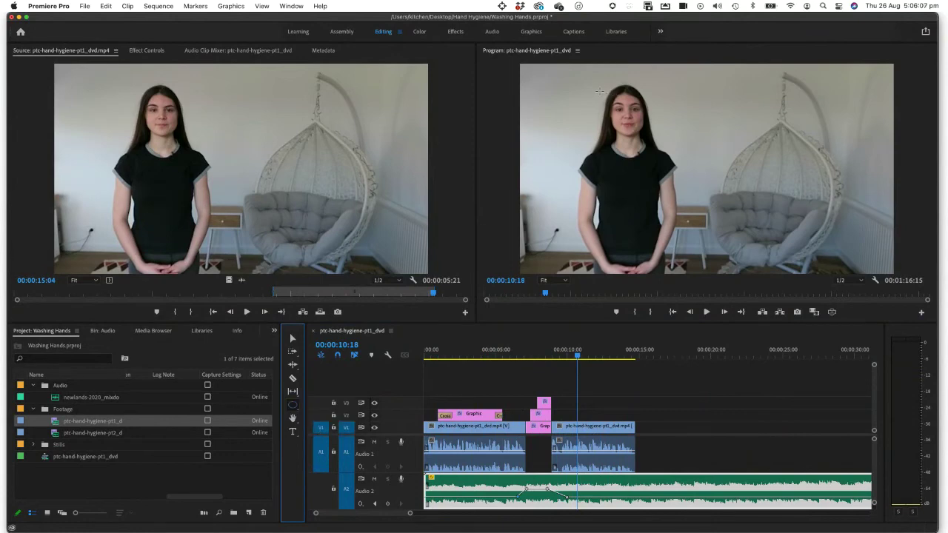
drag(597, 84, 663, 150)
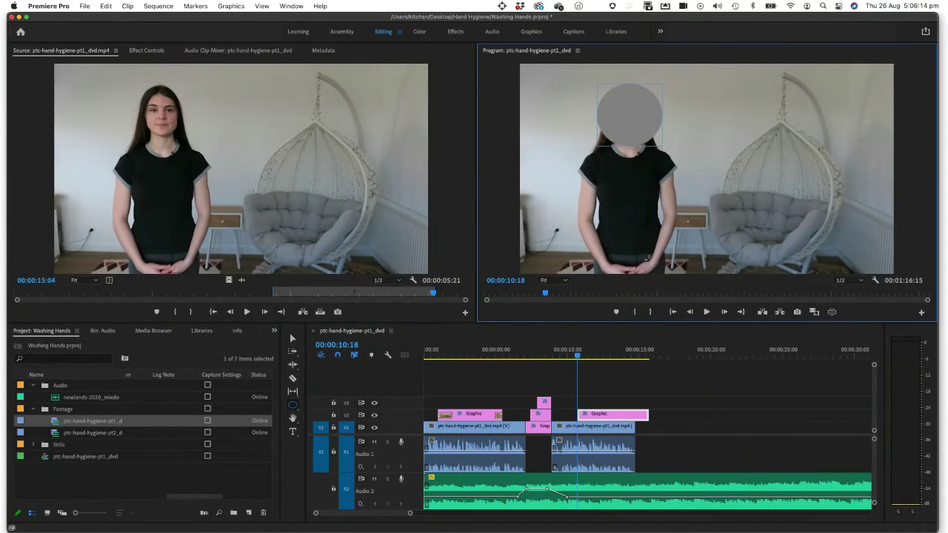
click(595, 419)
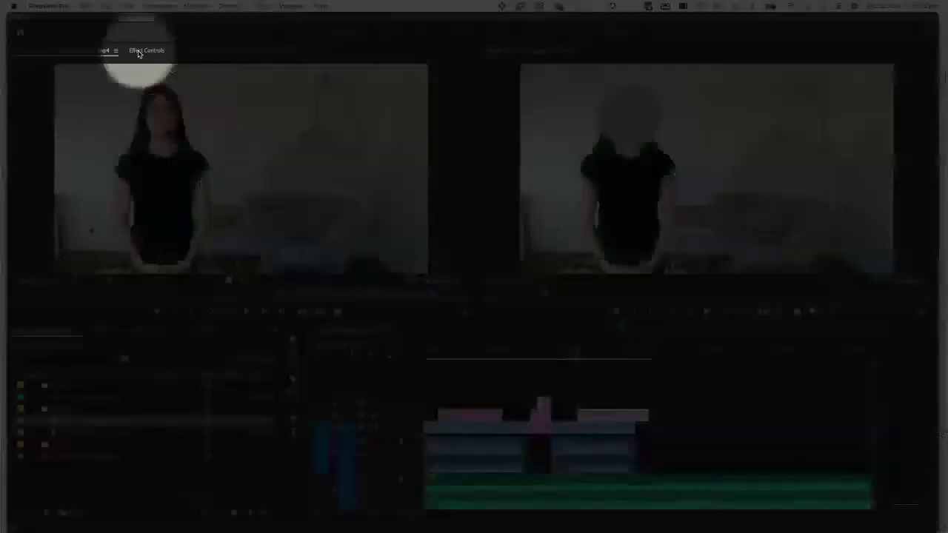
Open the circle graphic's shape properties and set its fill colour to black
click(138, 51)
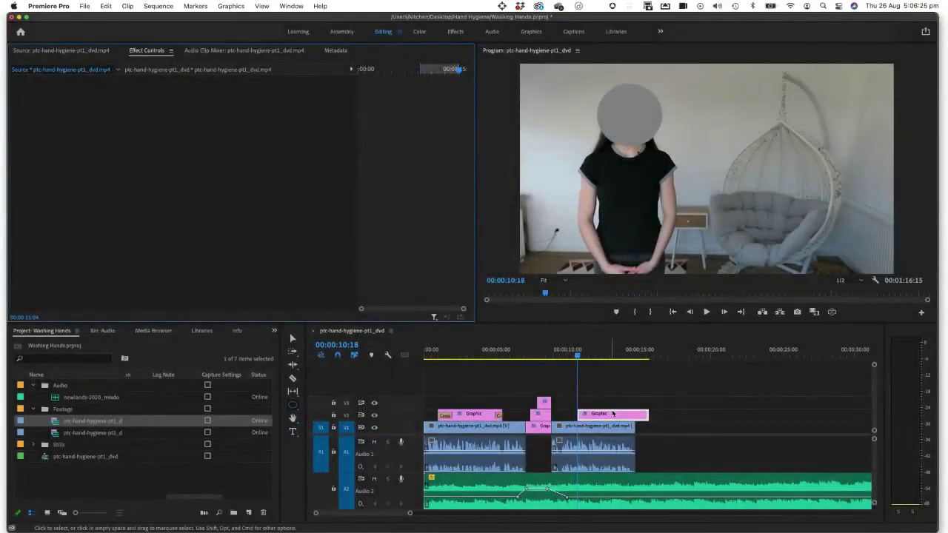
click(613, 415)
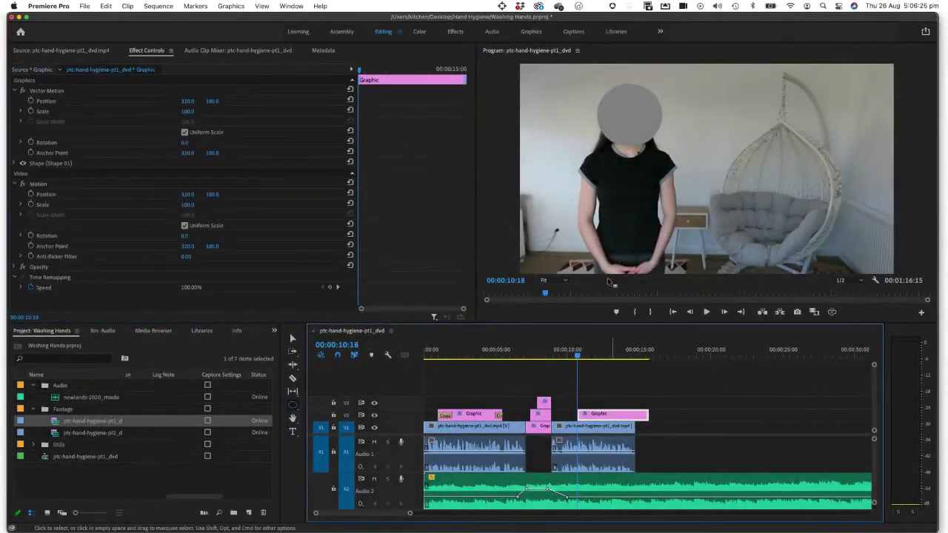
click(14, 164)
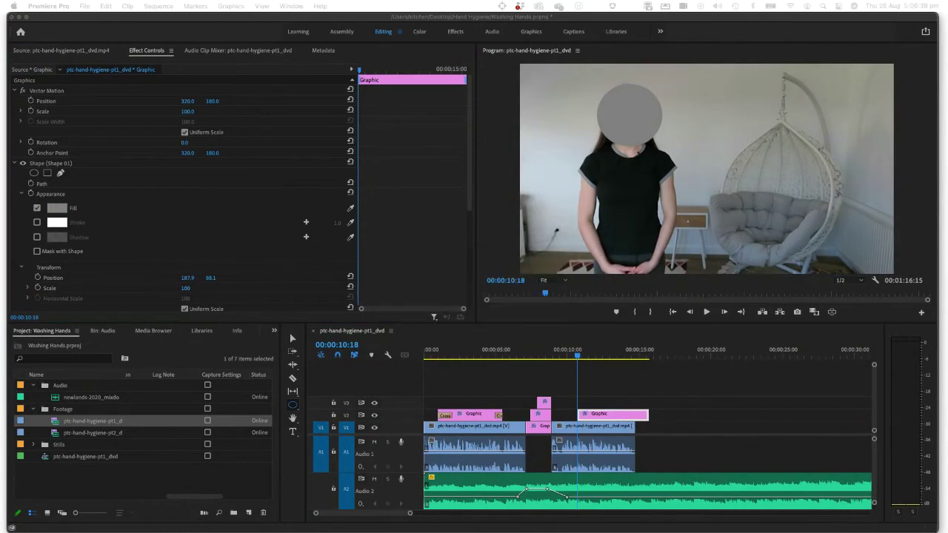
drag(481, 139, 479, 138)
click(364, 170)
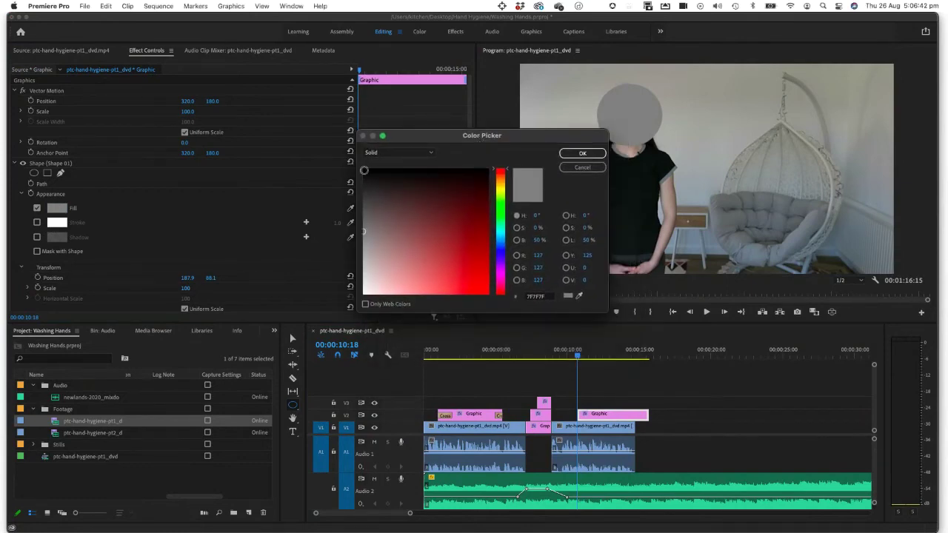
click(571, 154)
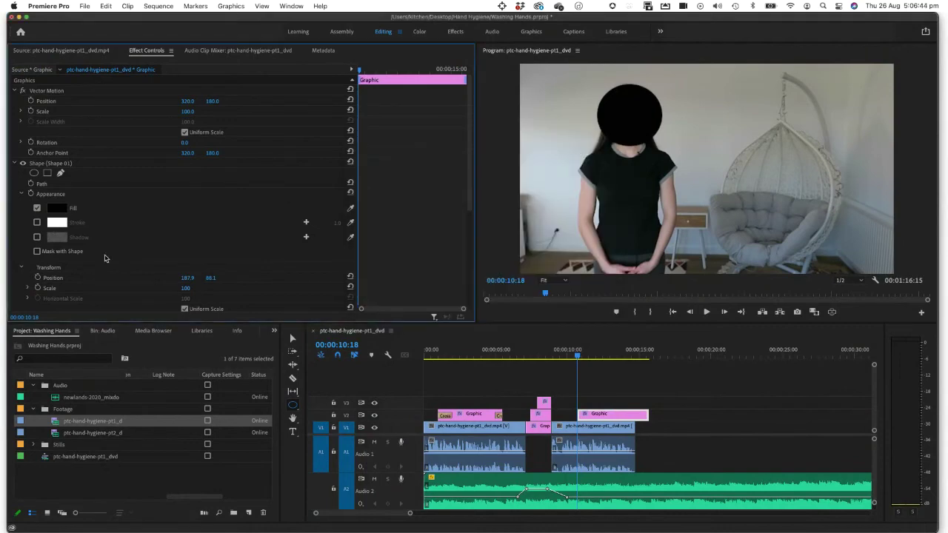
Set the opacity of the circle shape over the presenter's face to 98%
scroll(104, 256, down, 2)
scroll(149, 258, down, 1)
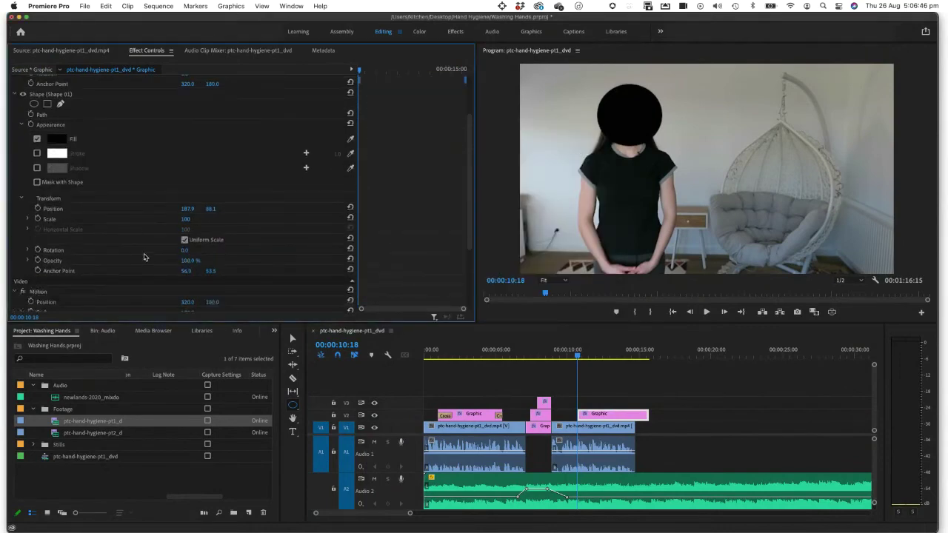
drag(184, 264, 194, 261)
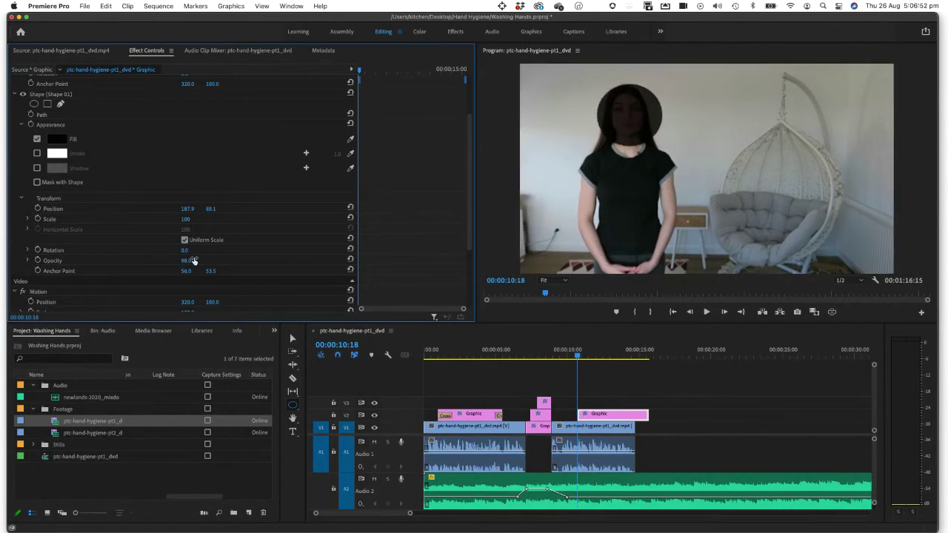
Open the effects library and search it for "blur"
click(273, 334)
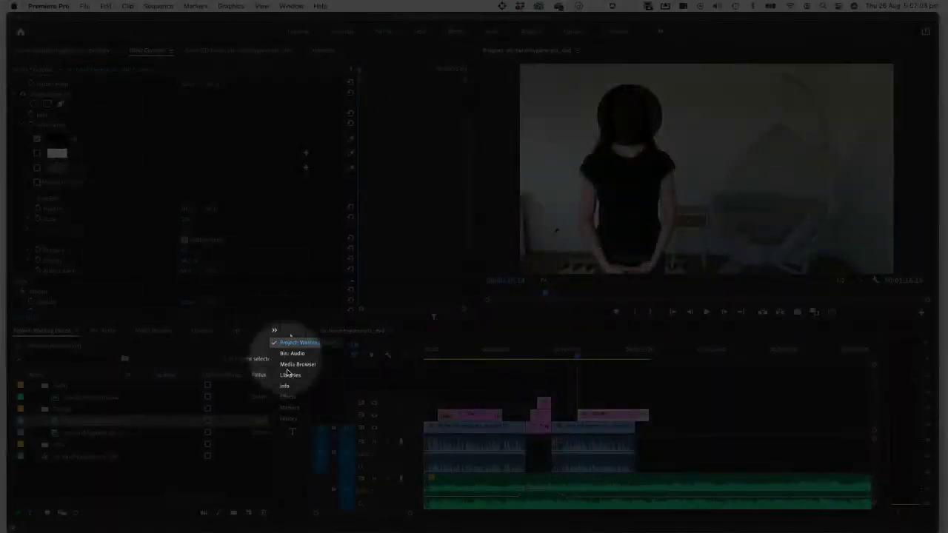
click(288, 398)
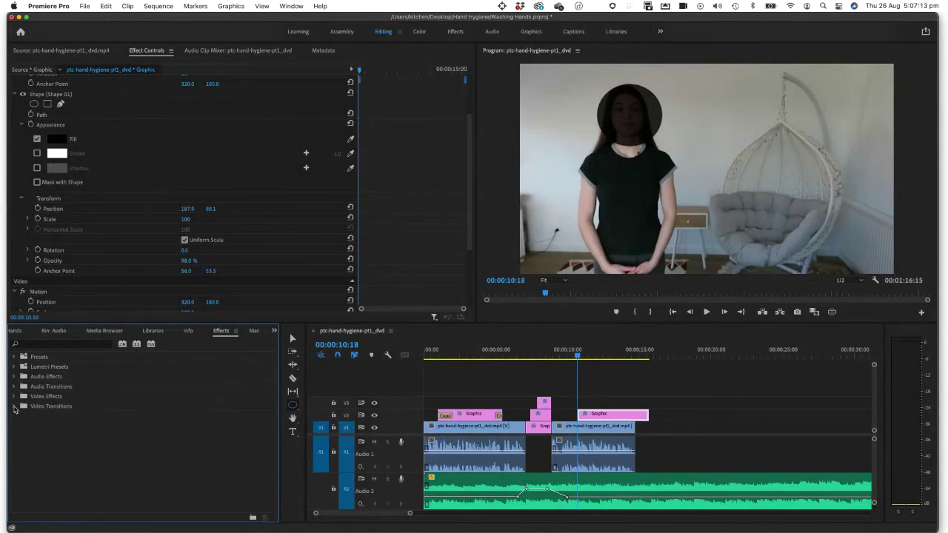
click(13, 396)
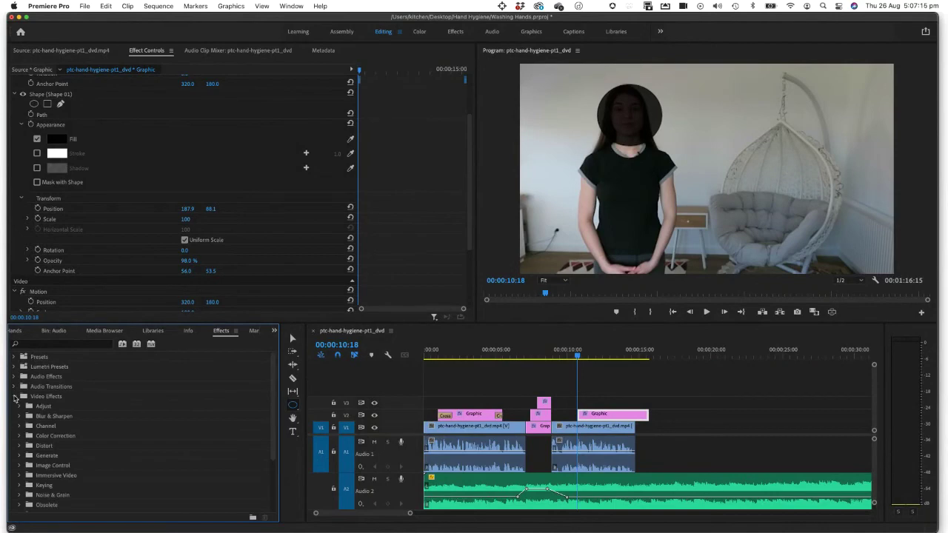
click(27, 343)
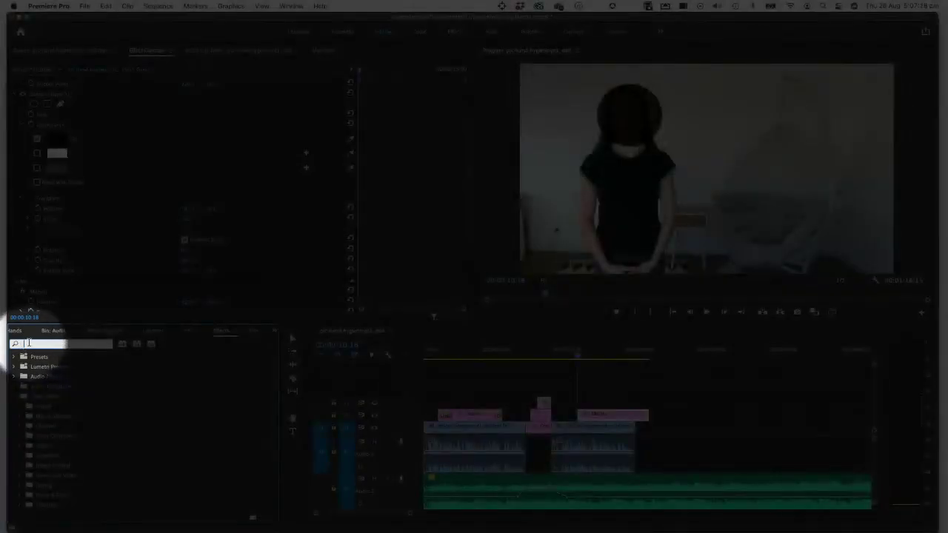
text(slur)
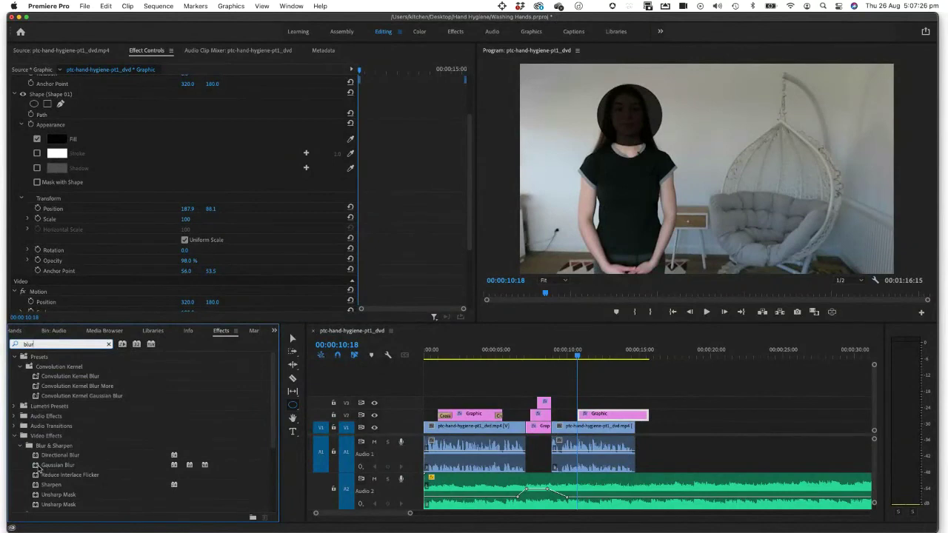
Apply the Gaussian Blur effect to the circle graphic clip on V2 and play part of it
drag(41, 468, 606, 416)
click(605, 416)
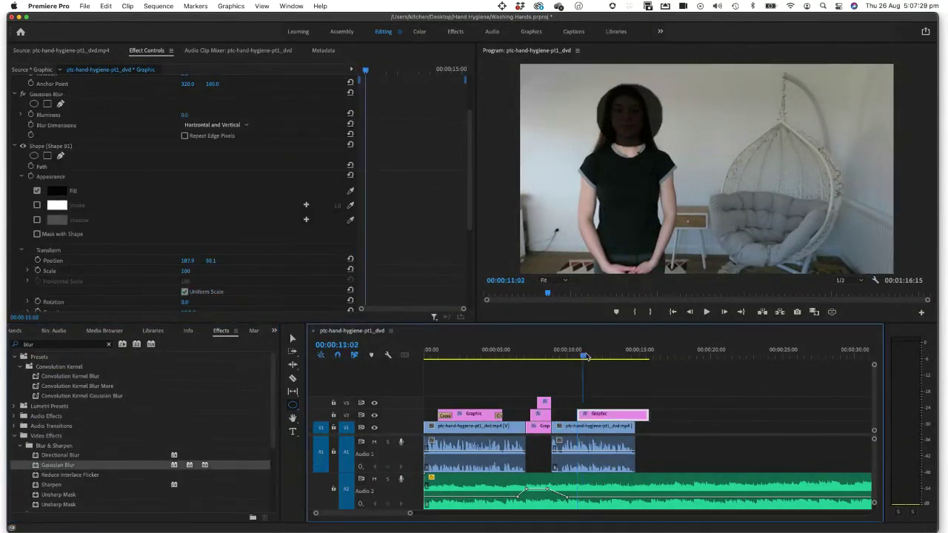
key(space)
key(space)
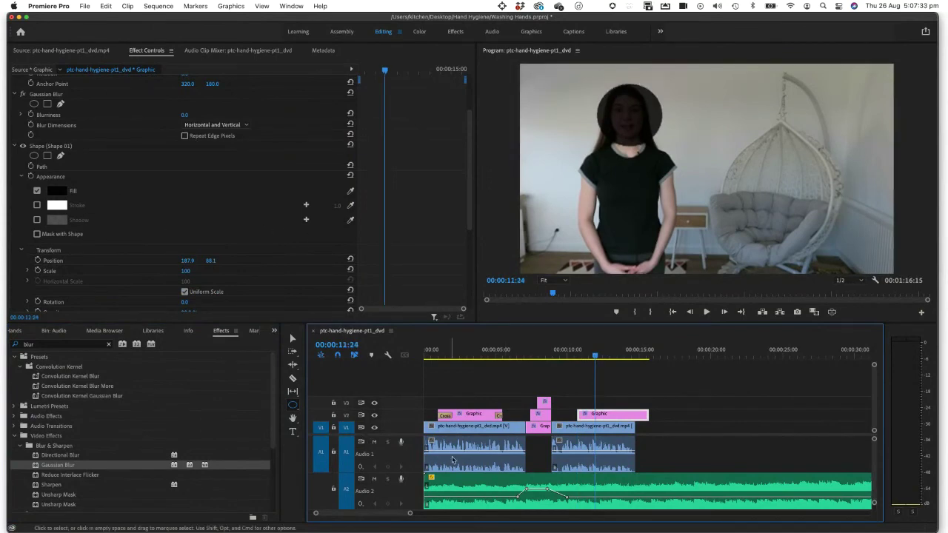
click(577, 356)
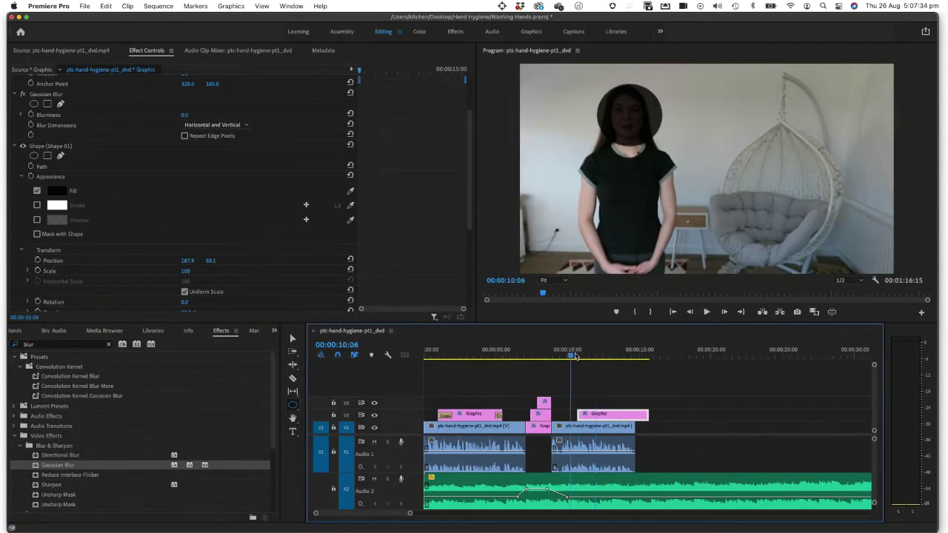
Delete the circle graphic clip from V2 and step the playhead back to 00:00:10:11
click(603, 415)
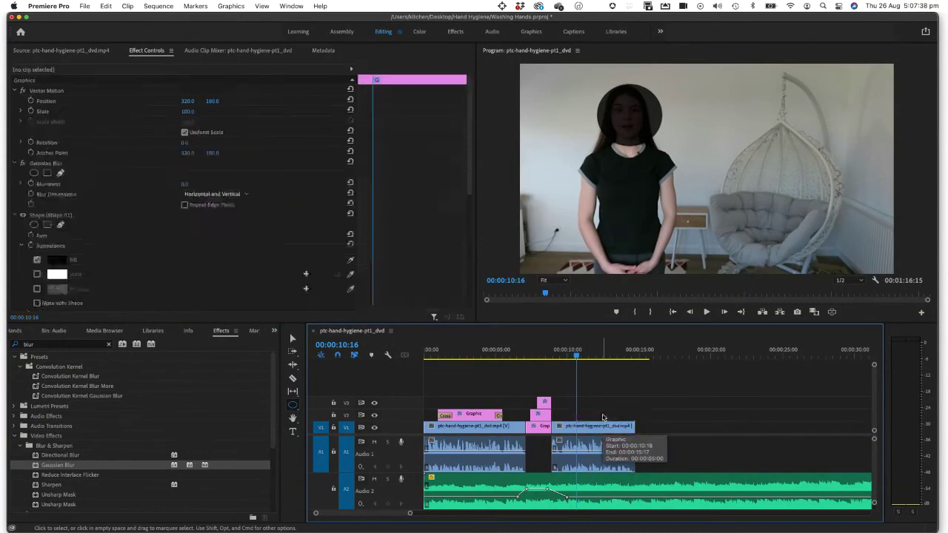
key(Delete)
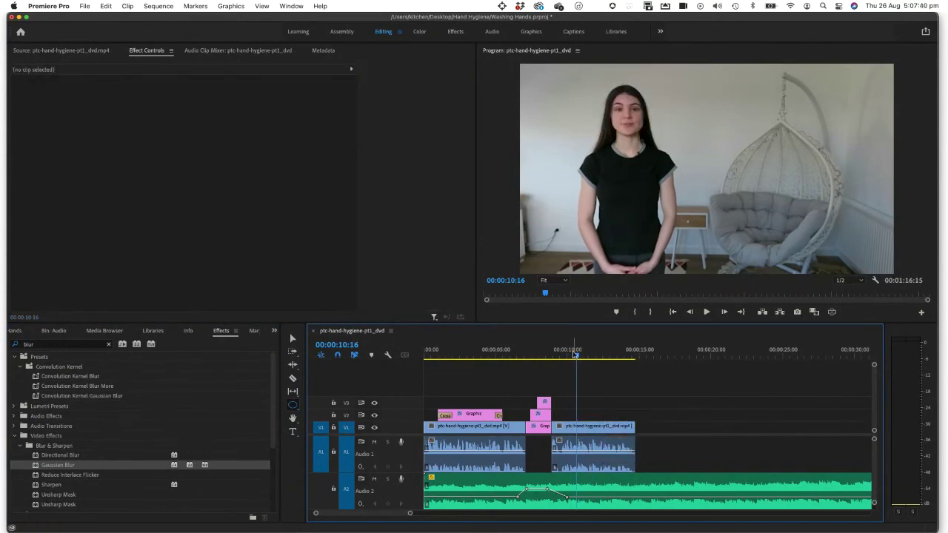
key(Left)
key(Left)
key(Left)
key(Left)
key(Left)
Apply Gaussian Blur to the second presenter clip, trying a blurriness of 14.9 before returning it to 0
drag(32, 469, 591, 424)
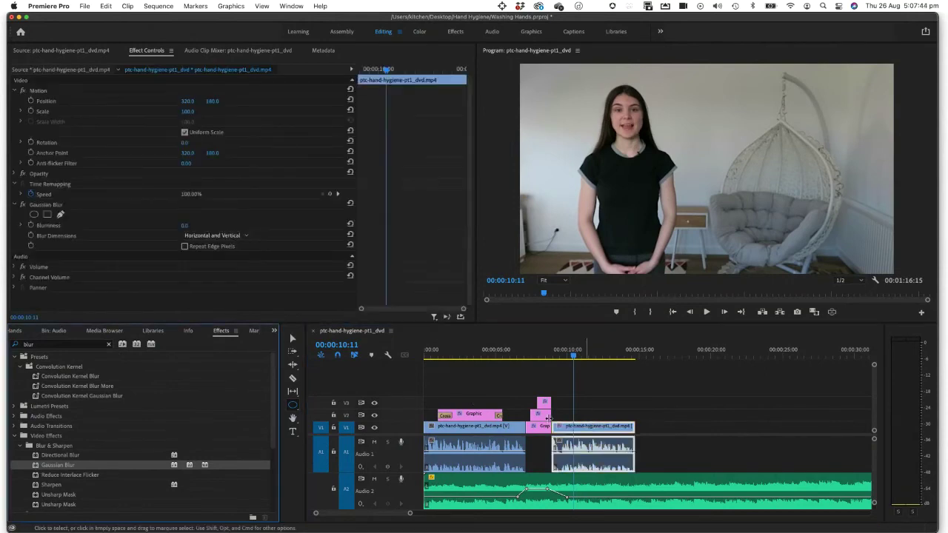
scroll(103, 244, down, 1)
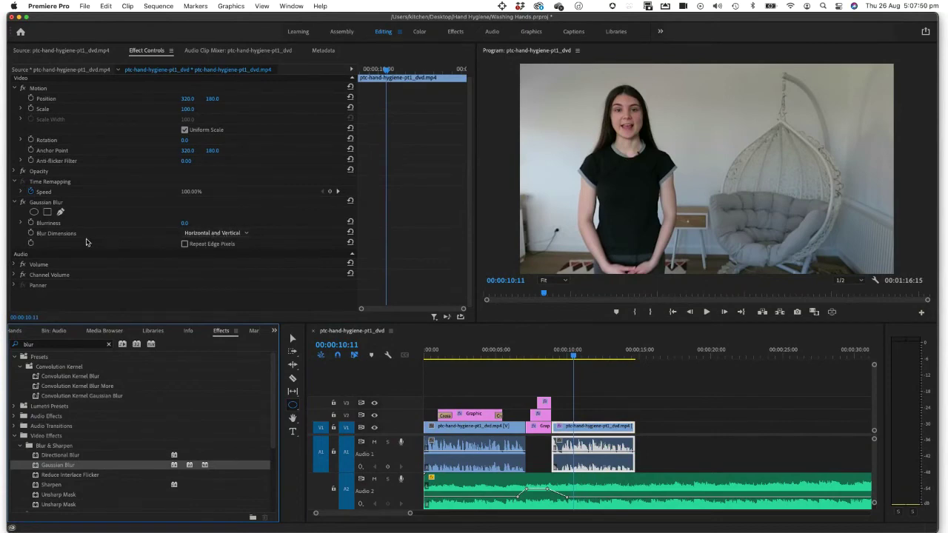
click(22, 222)
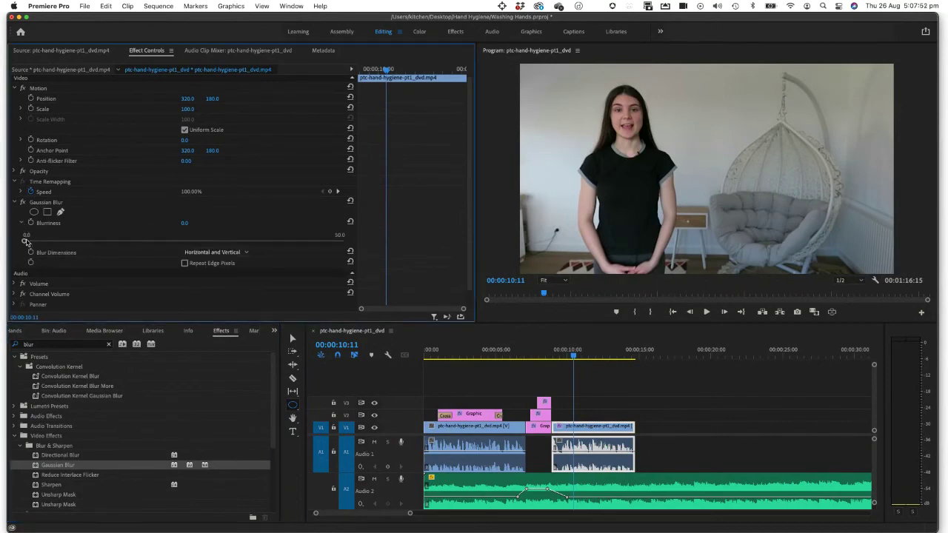
drag(28, 242, 119, 250)
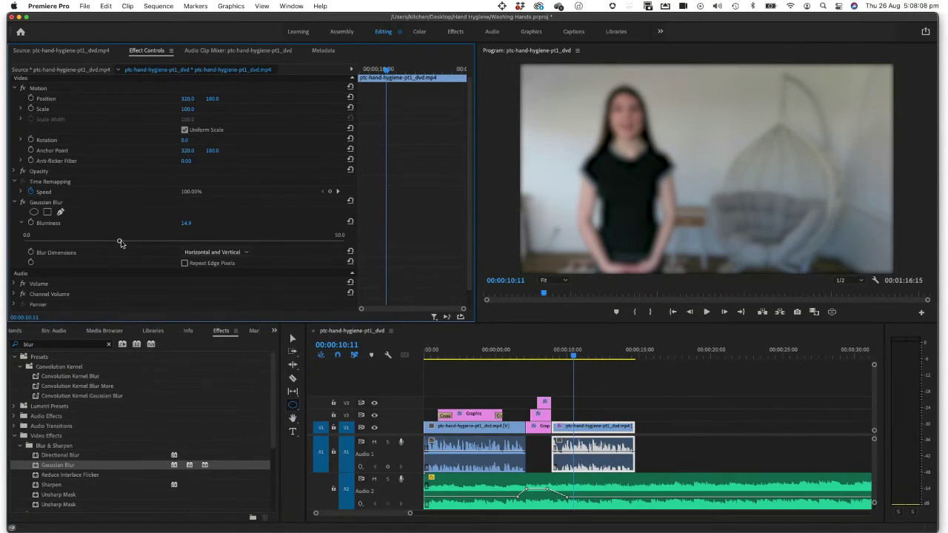
drag(120, 243, 24, 241)
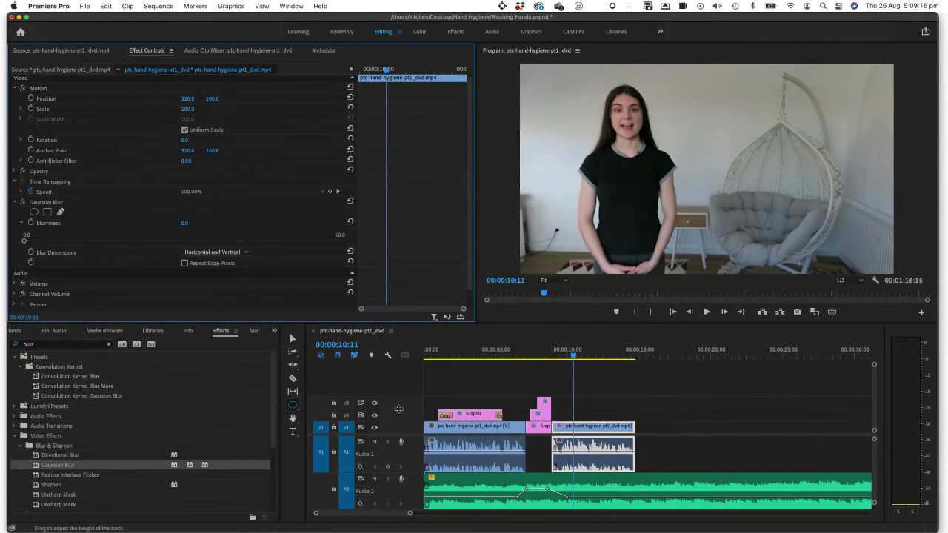
Enlarge the second presenter clip to a scale of 101.1 in the program frame, with the playhead at 00:00:09:10
click(559, 356)
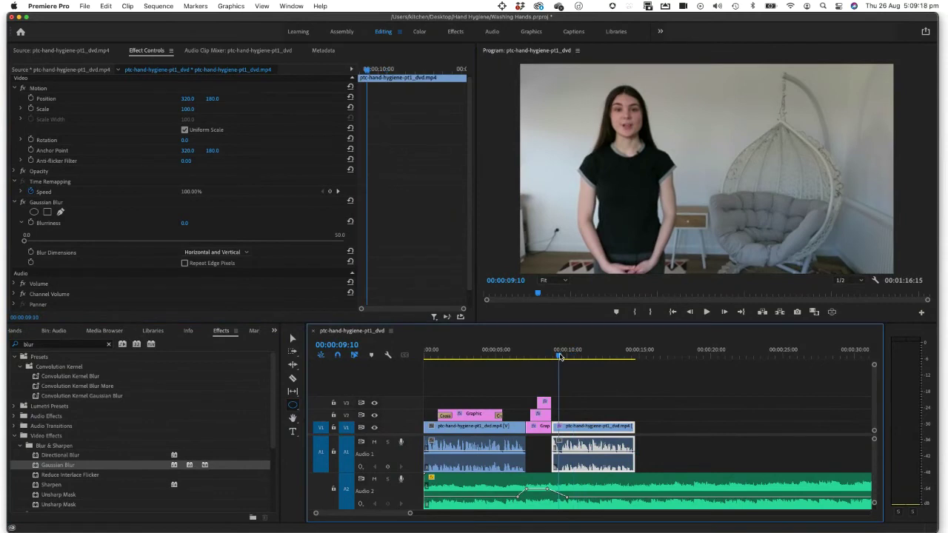
click(292, 338)
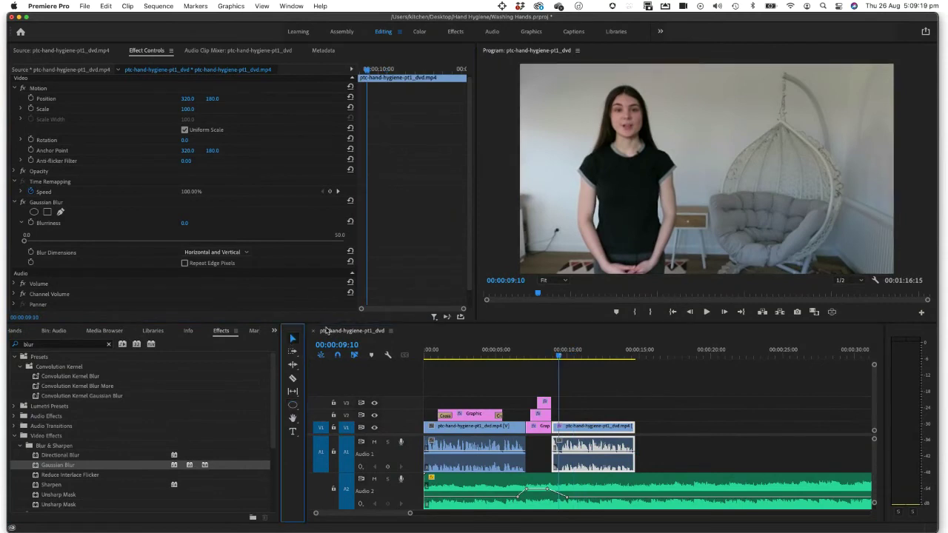
click(665, 215)
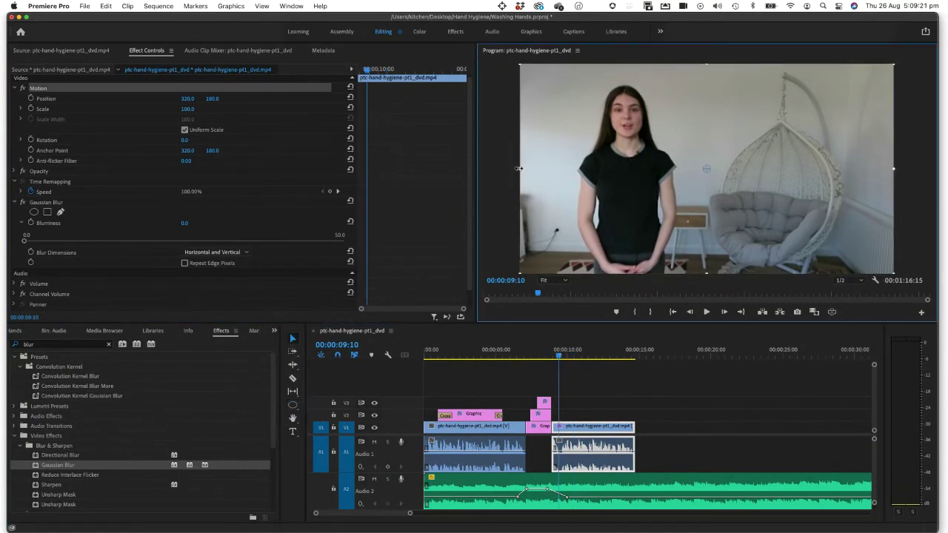
mouse_move(515, 169)
mouse_down()
mouse_move(460, 173)
mouse_move(548, 177)
mouse_move(516, 181)
mouse_up()
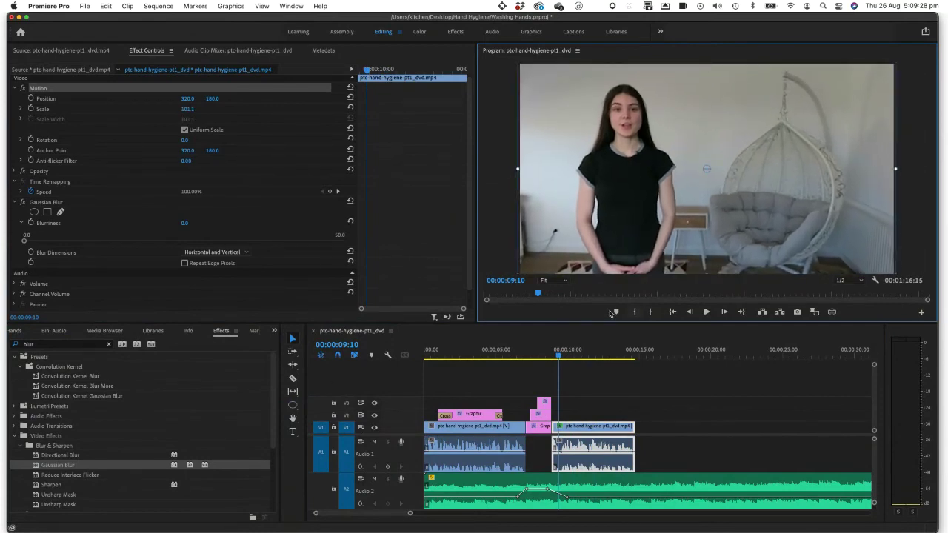
Draw a wide, thin bar over the hanging chair with the Rectangle tool, and delete its graphic clip from V2
click(295, 407)
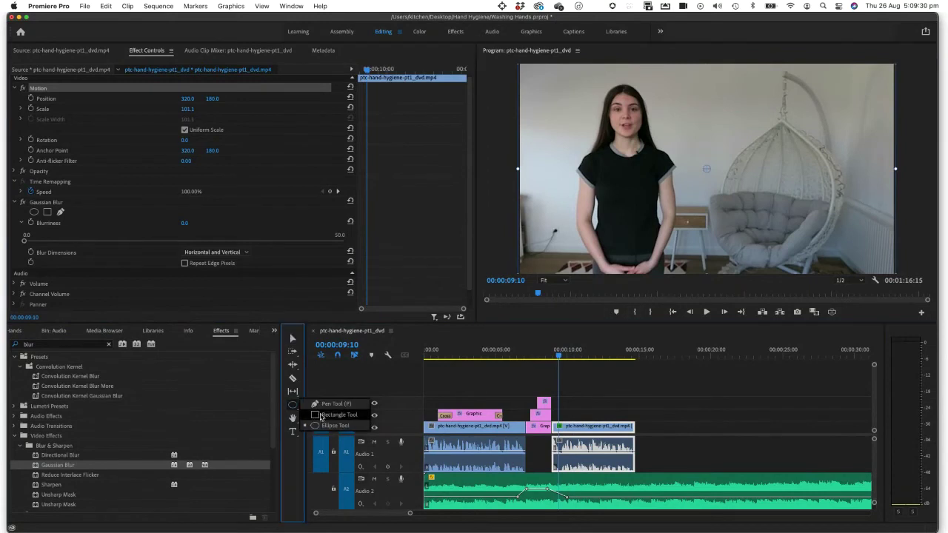
click(330, 414)
mouse_move(695, 242)
mouse_down()
mouse_move(734, 251)
mouse_move(691, 240)
mouse_move(854, 235)
mouse_up()
click(587, 378)
click(582, 354)
click(805, 228)
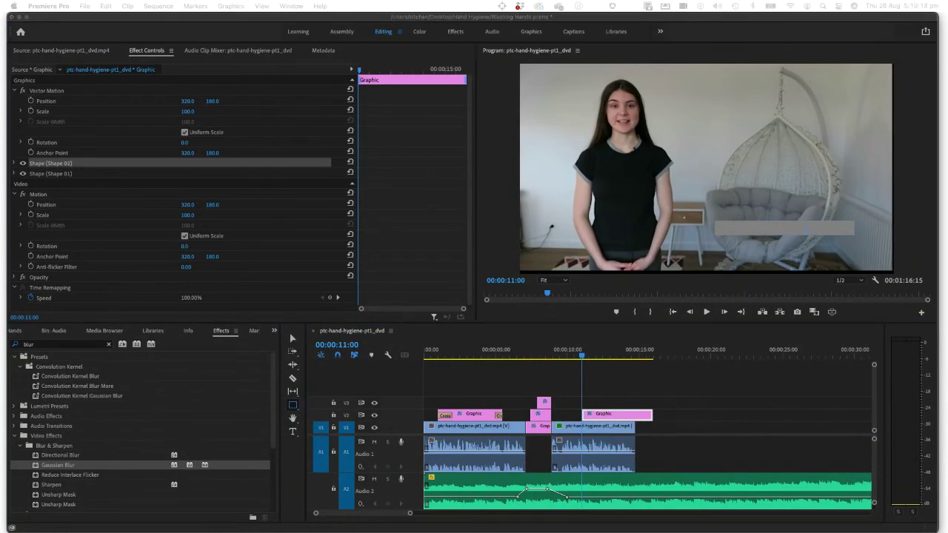
click(618, 416)
key(Delete)
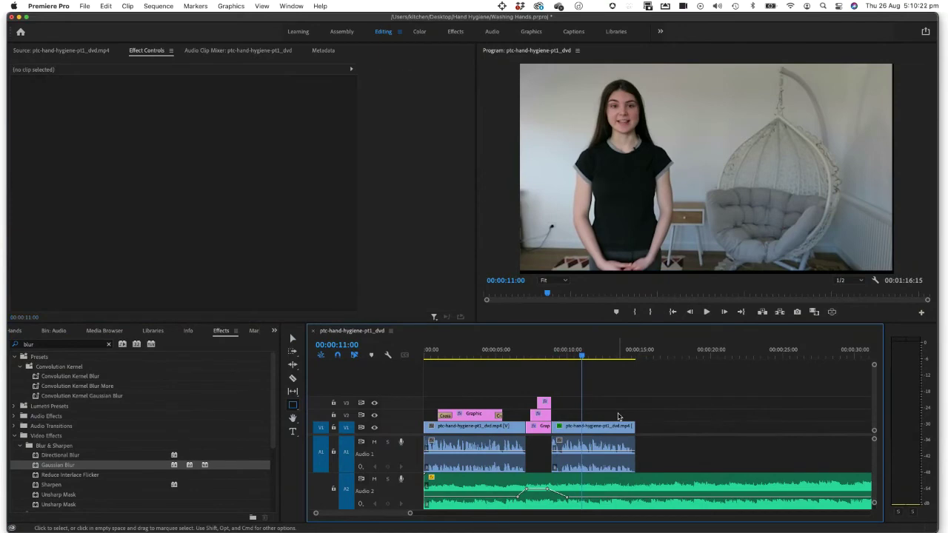
Play briefly from 00:00:11:00, show more of the timeline and park the playhead at 00:00:13:23 near the second presenter clip's end
scroll(724, 463, right, 1)
scroll(724, 463, right, 1)
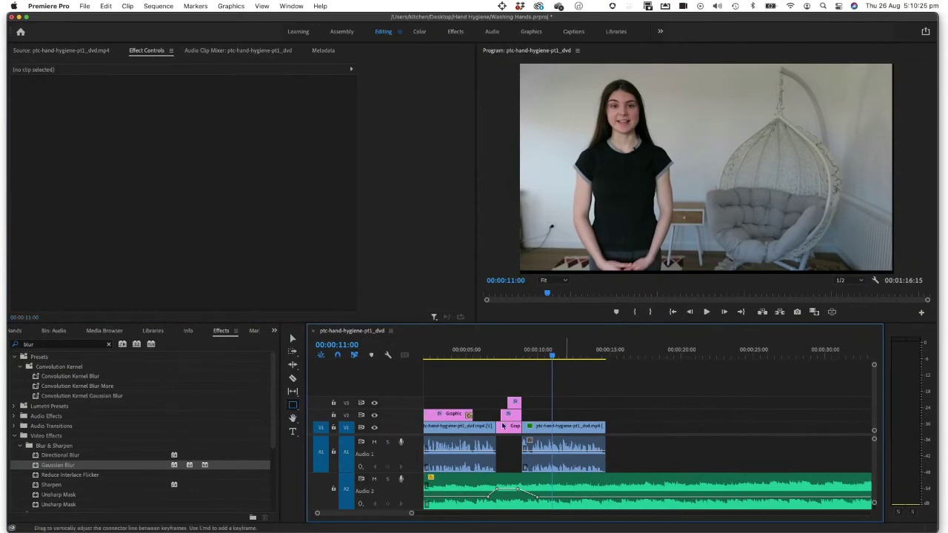
key(space)
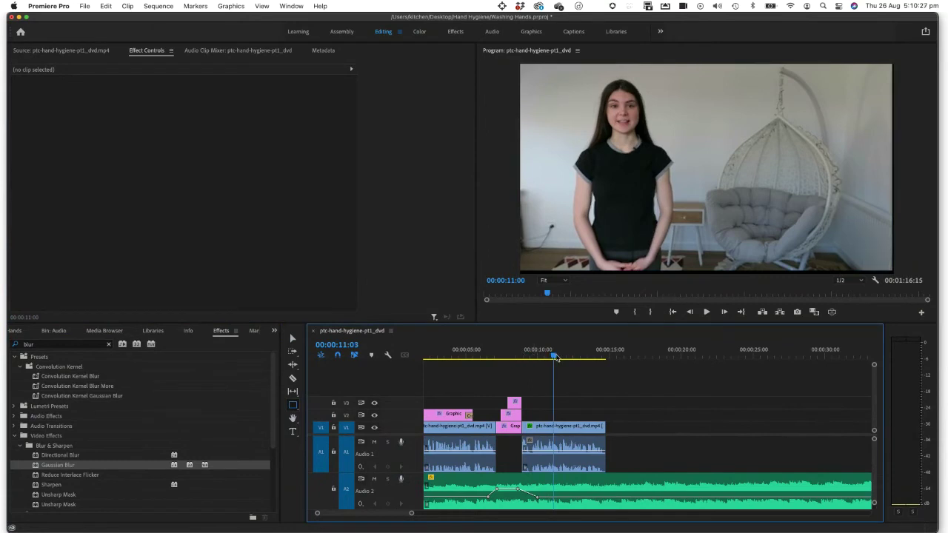
key(space)
scroll(561, 357, left, 2)
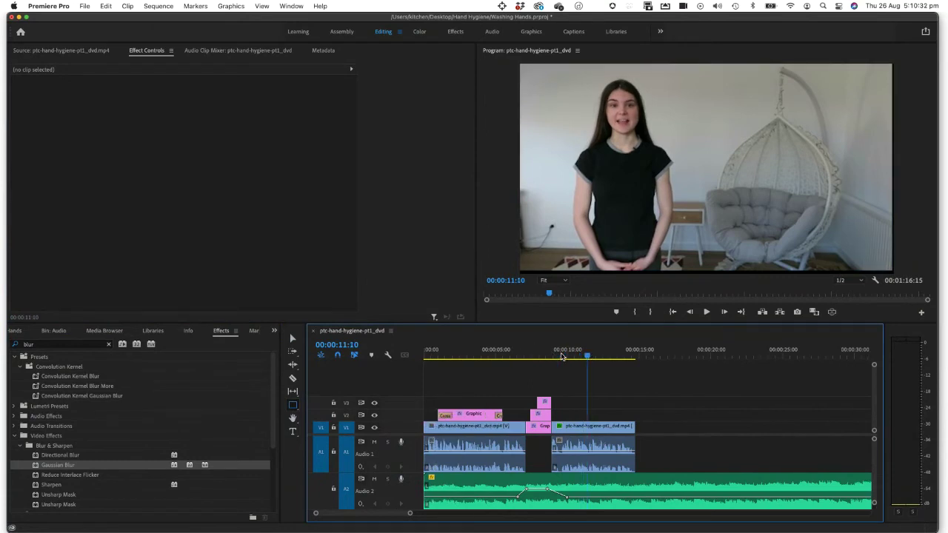
drag(410, 513, 444, 518)
click(546, 357)
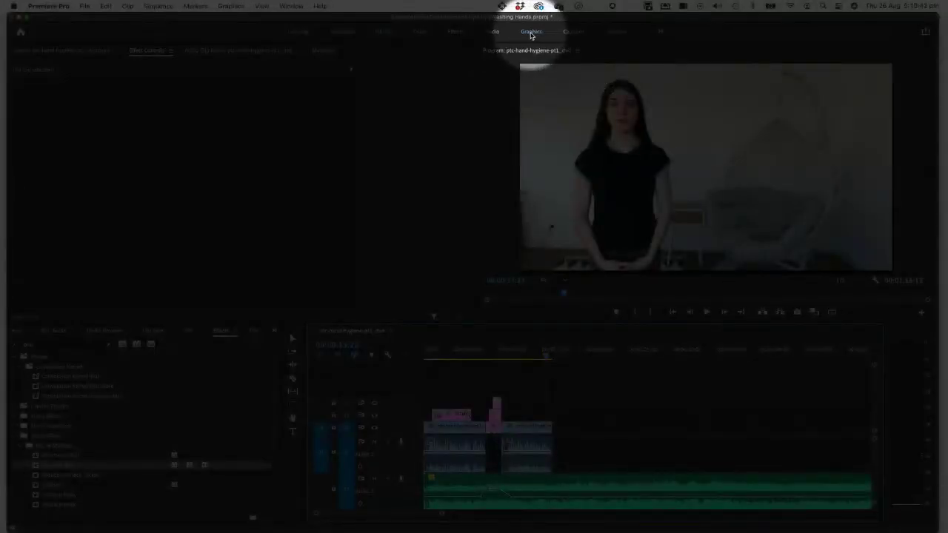
Browse the graphics templates, place Left Side Title on V1 directly after the second presenter clip, and preview it at 00:00:17:02
click(531, 33)
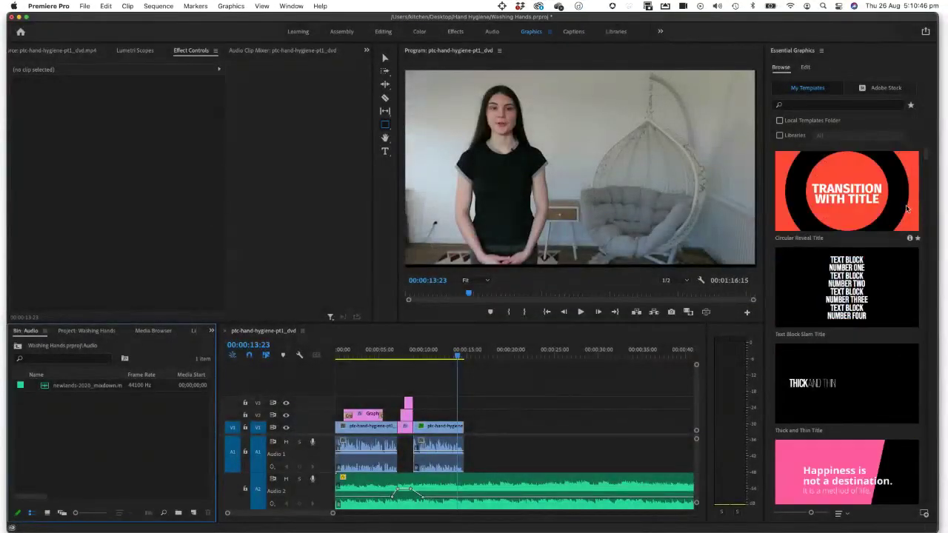
scroll(897, 235, down, 2)
scroll(898, 235, down, 5)
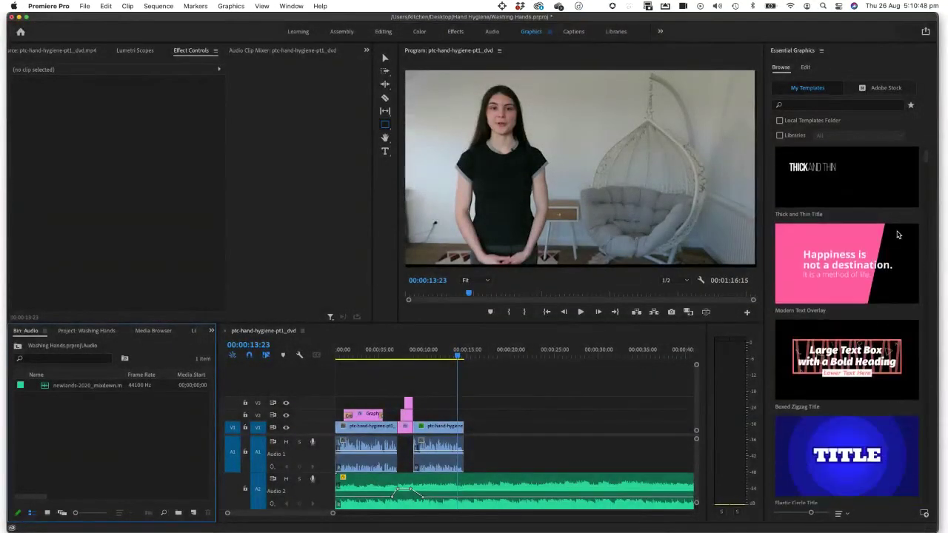
scroll(897, 234, down, 4)
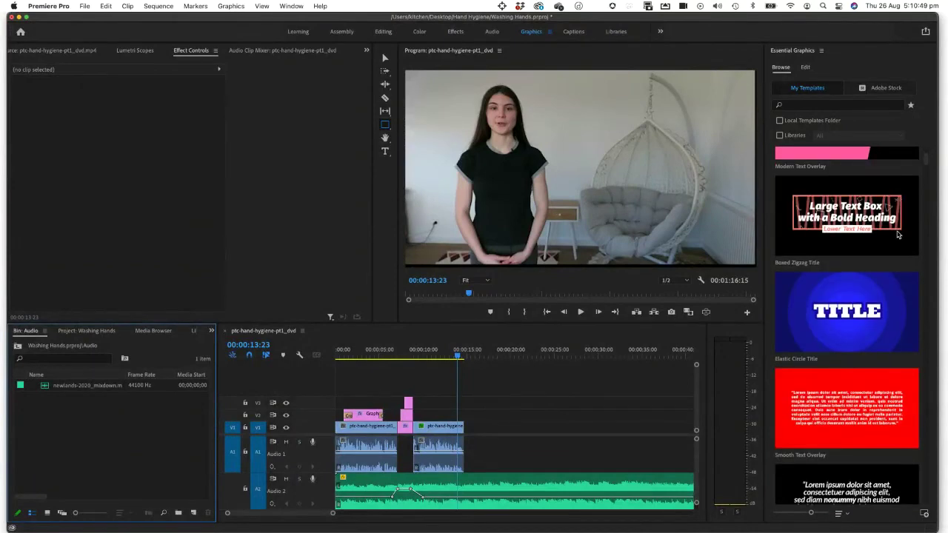
scroll(898, 235, down, 20)
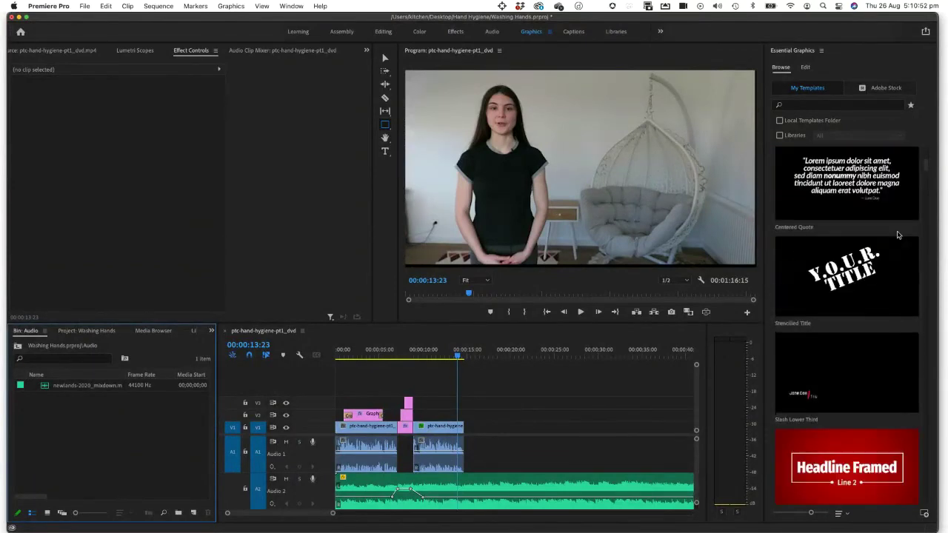
scroll(898, 235, down, 15)
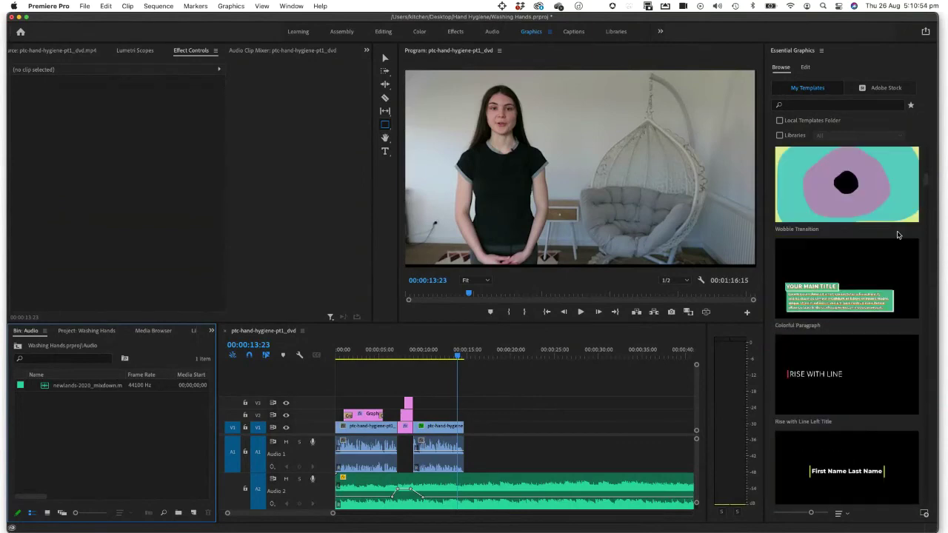
scroll(897, 234, down, 5)
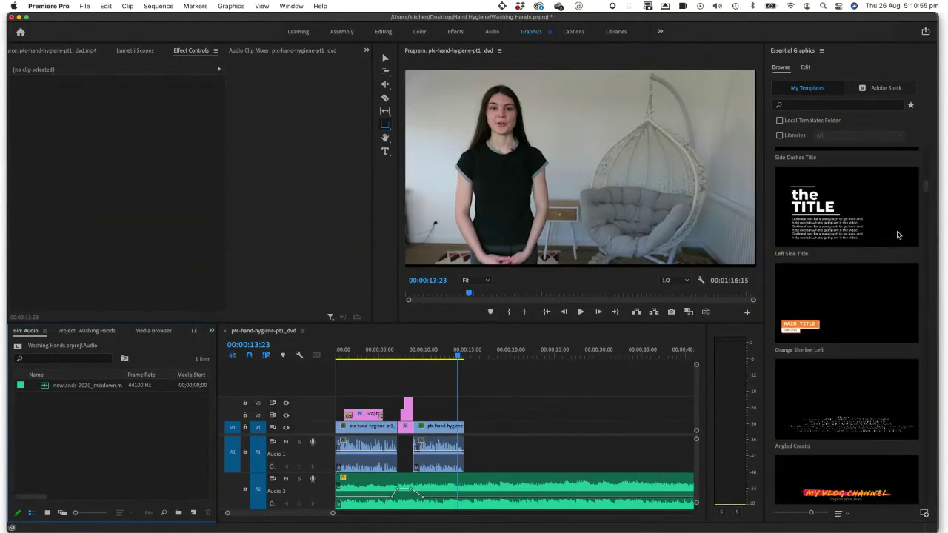
click(845, 225)
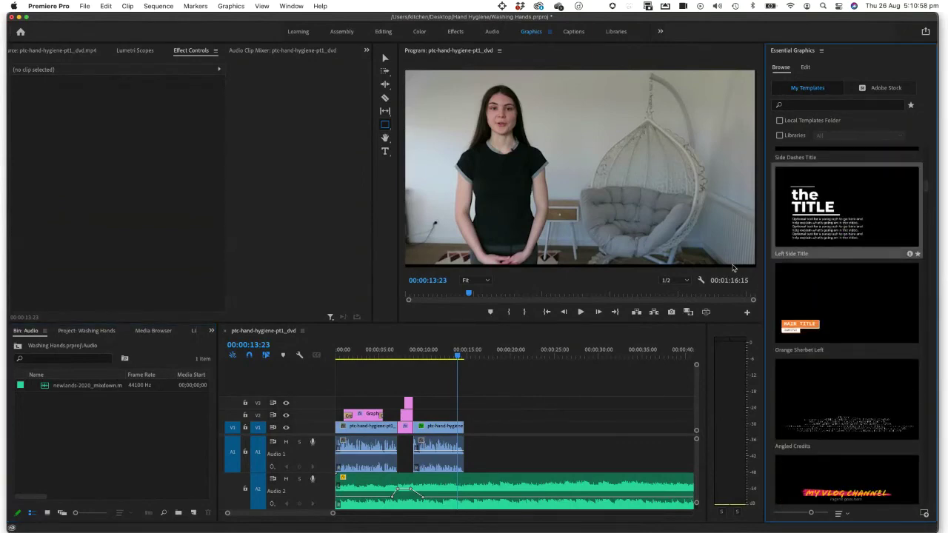
drag(733, 268, 478, 427)
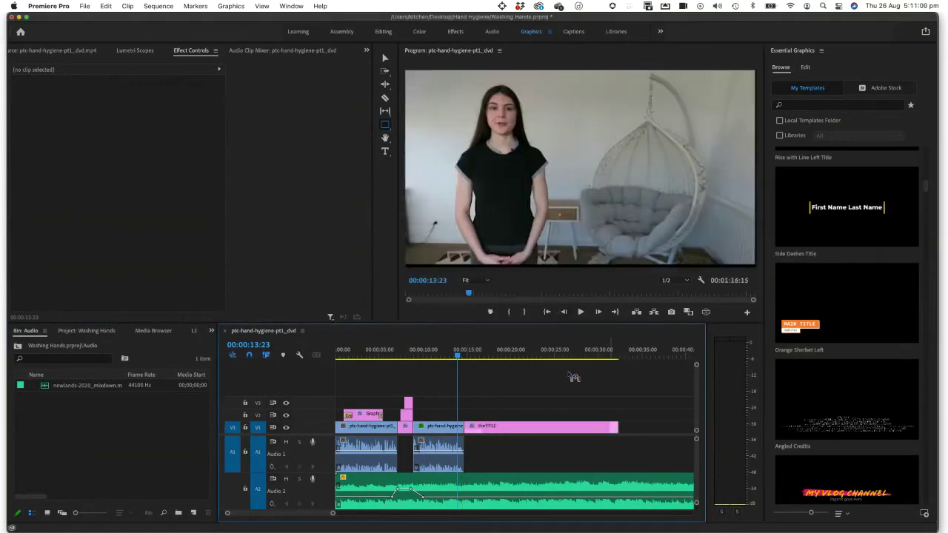
mouse_move(475, 354)
mouse_down()
mouse_move(465, 355)
mouse_move(489, 355)
mouse_move(459, 359)
mouse_move(484, 358)
mouse_up()
click(500, 285)
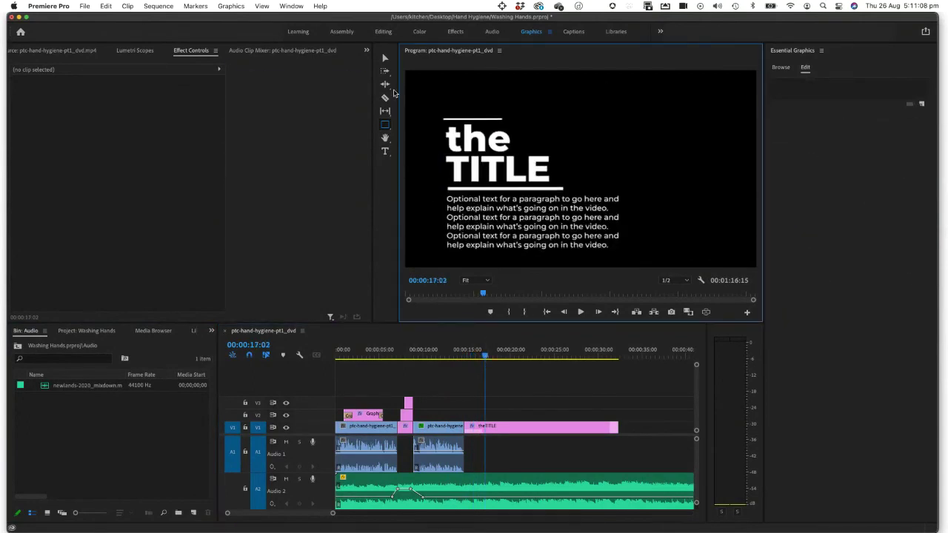
Return to the Editing workspace and replace the word TITLE in the title graphic with "end"
click(382, 32)
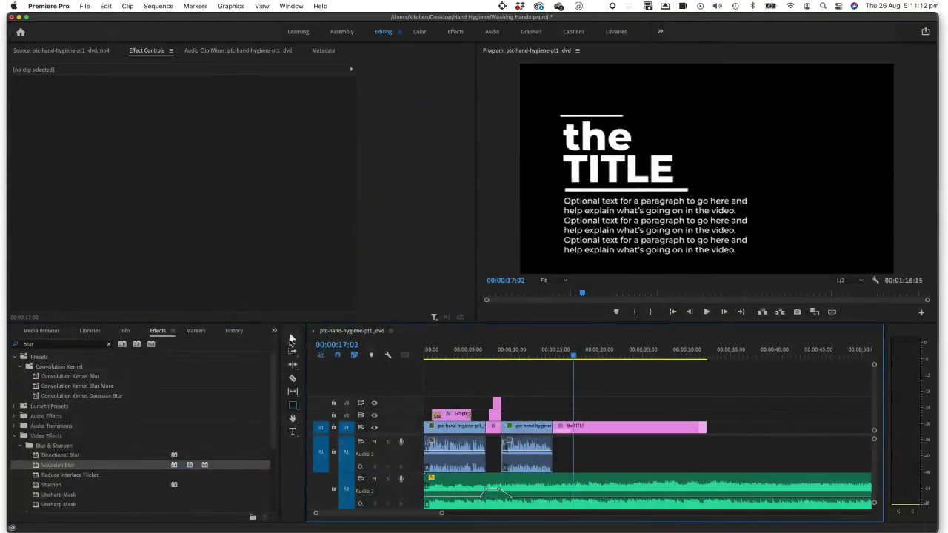
click(293, 431)
click(578, 172)
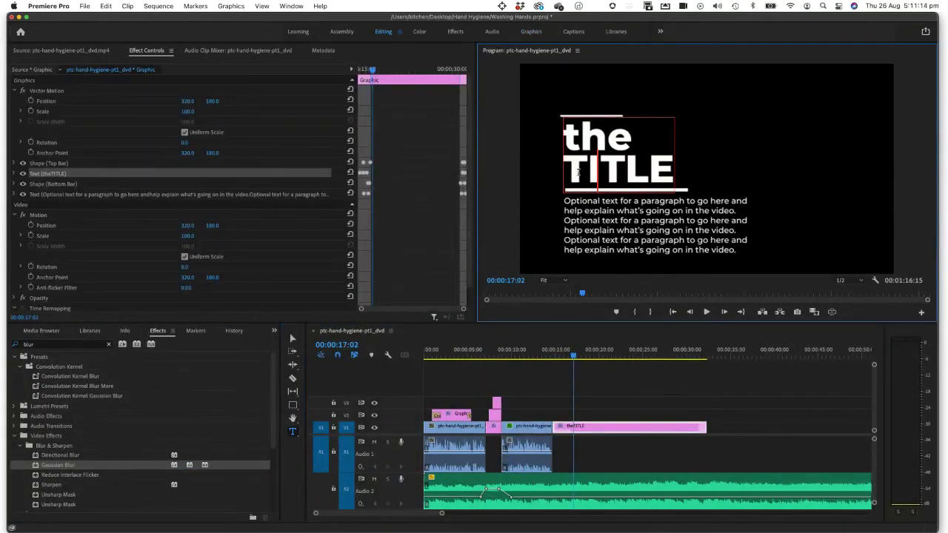
drag(568, 172, 669, 170)
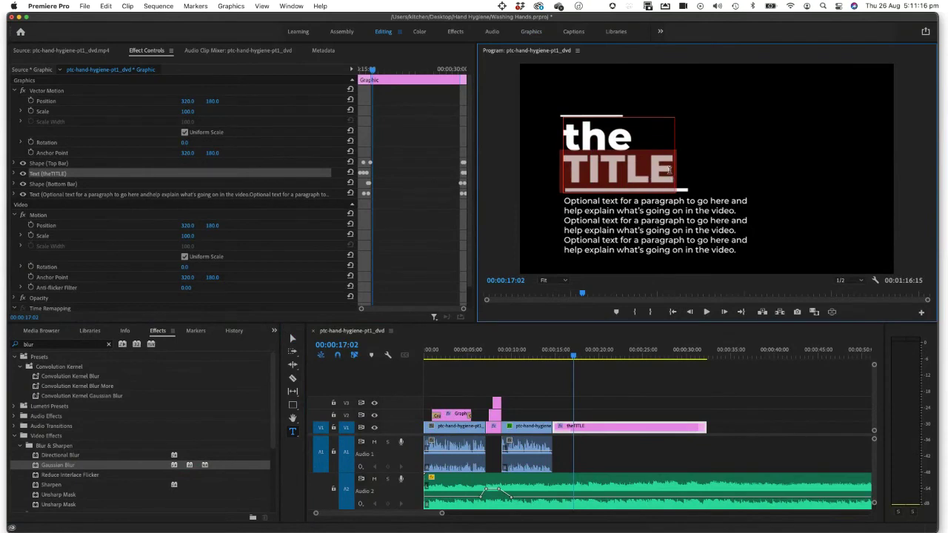
text(end)
Replace the title graphic's placeholder paragraph with "I hope you keep your hands clean"
double_click(609, 220)
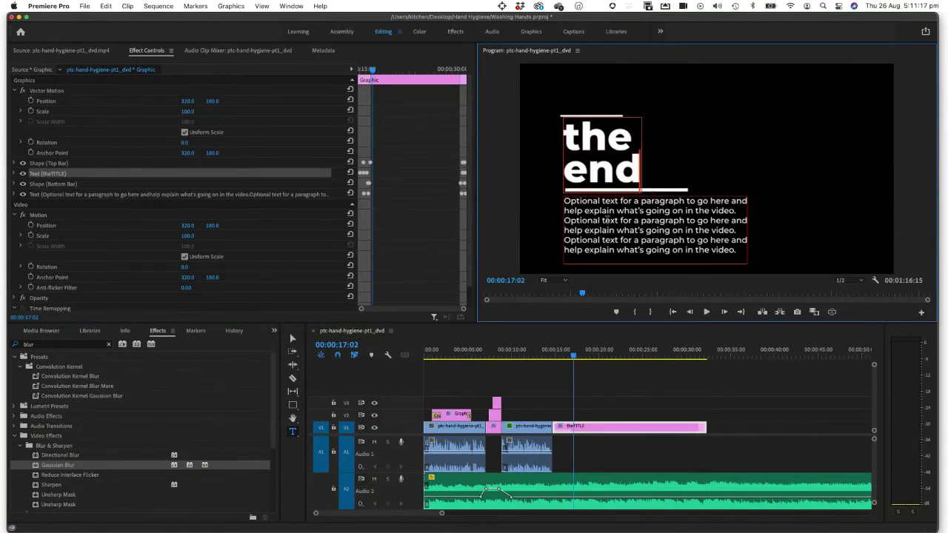
drag(563, 200, 752, 255)
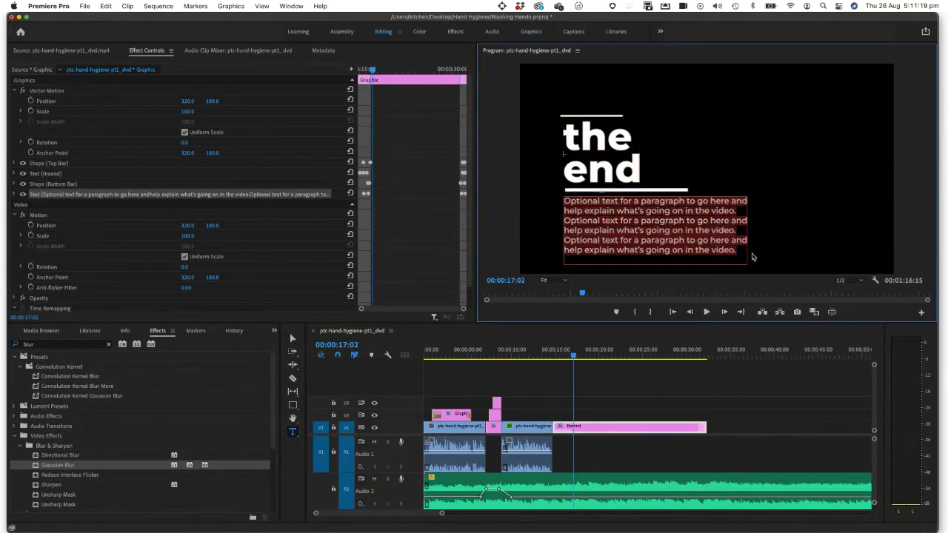
text(I hope)
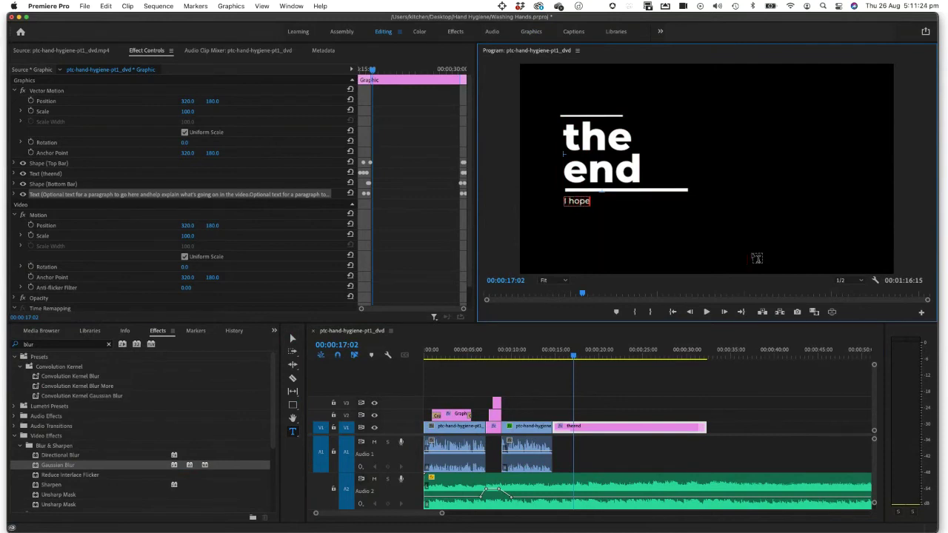
text( you keep your hands clean)
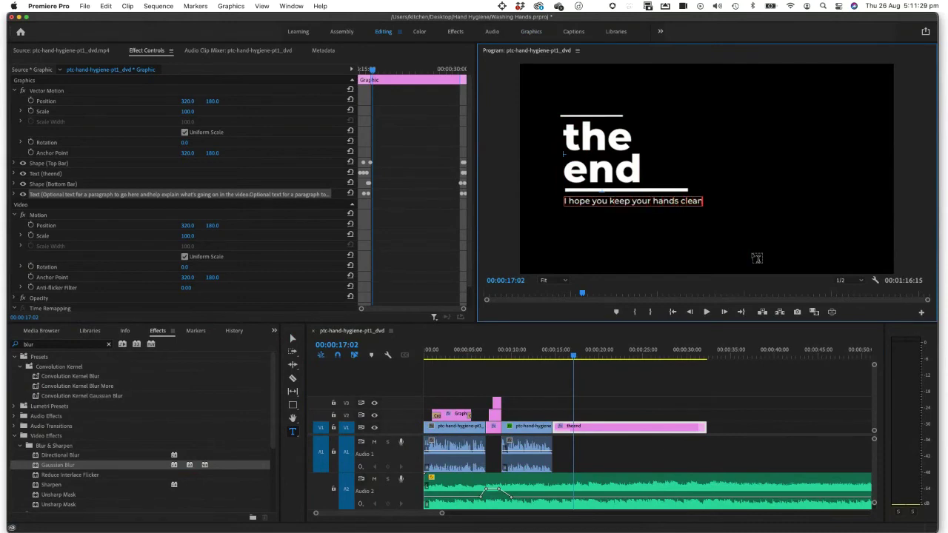
Play from about 00:00:13:14 through the second presenter clip's end into the animated end title
click(542, 356)
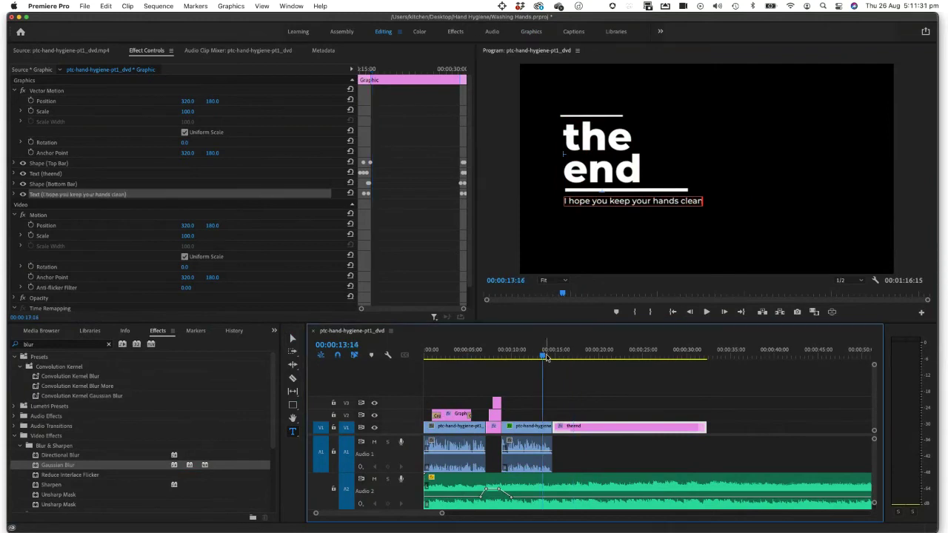
key(space)
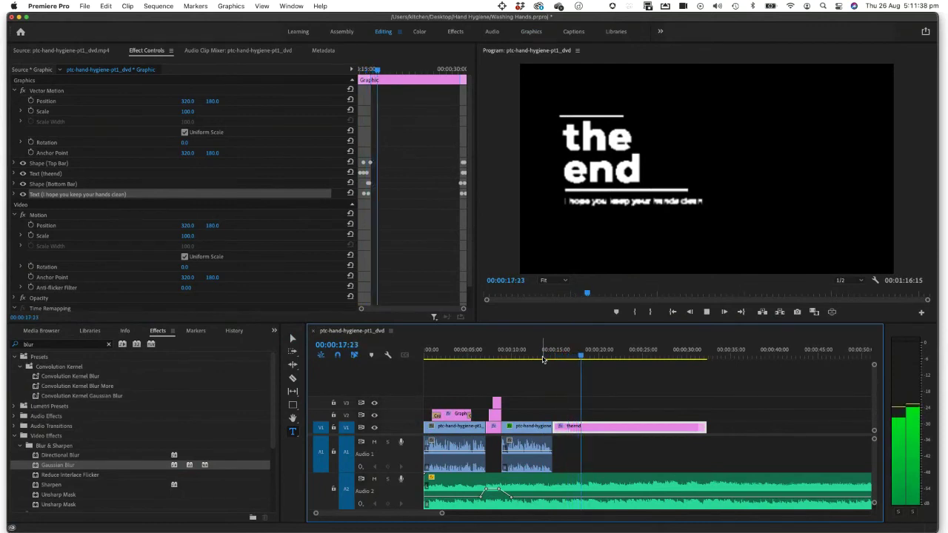
key(space)
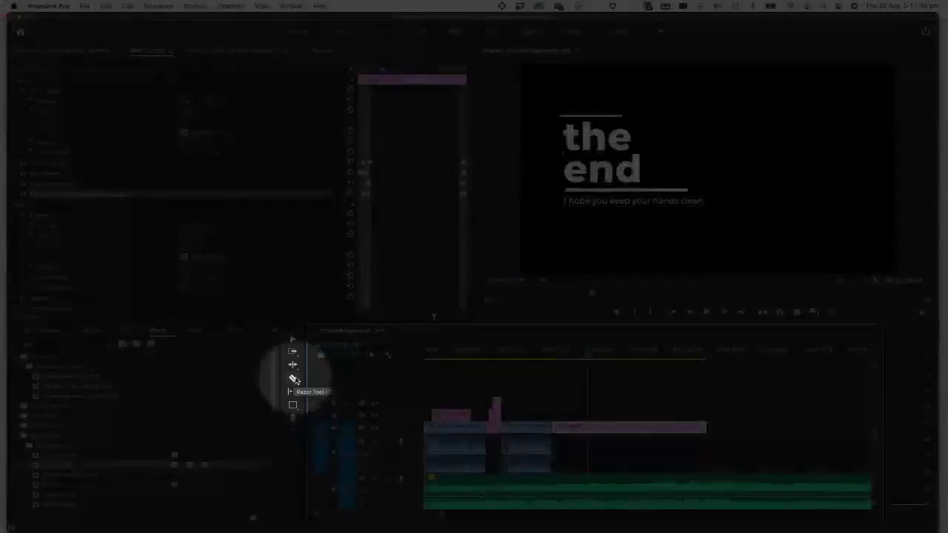
Split the music on A2 shortly after 00:00:20:00 and move its ending section to finish at about 00:00:36:03
click(292, 379)
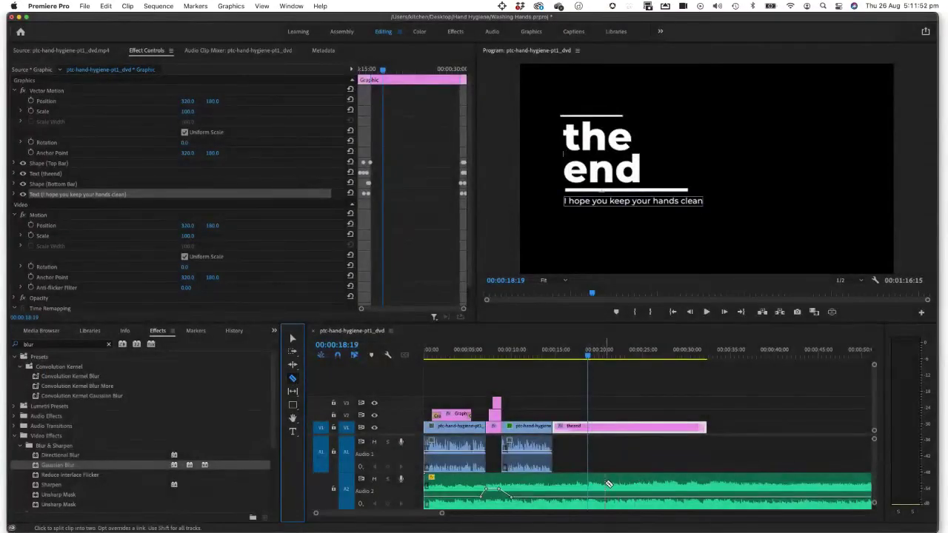
click(607, 484)
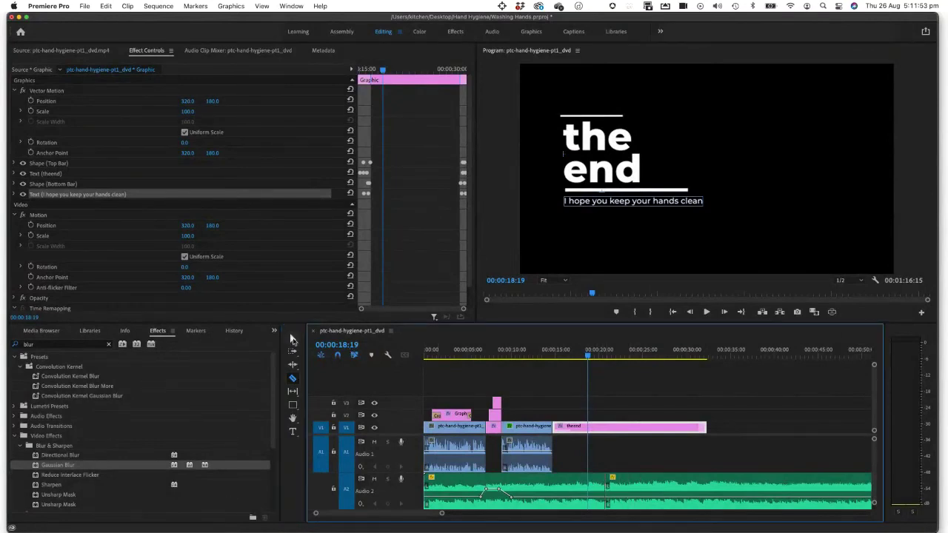
click(292, 339)
drag(675, 484, 753, 486)
drag(443, 515, 525, 514)
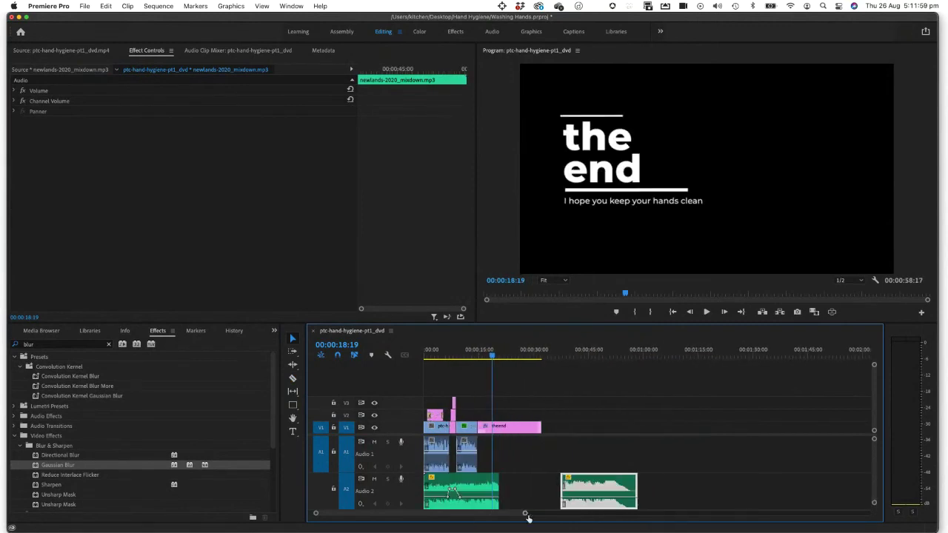
drag(566, 485, 523, 481)
Play the music's fade-out over the end title, and extend the ending section's start back to meet the first music section
click(528, 355)
key(space)
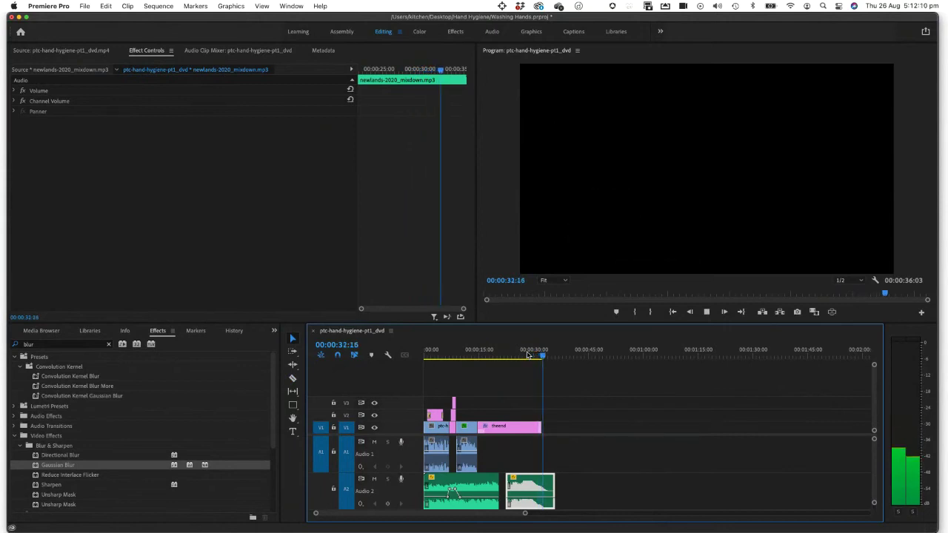
key(space)
drag(507, 486, 501, 486)
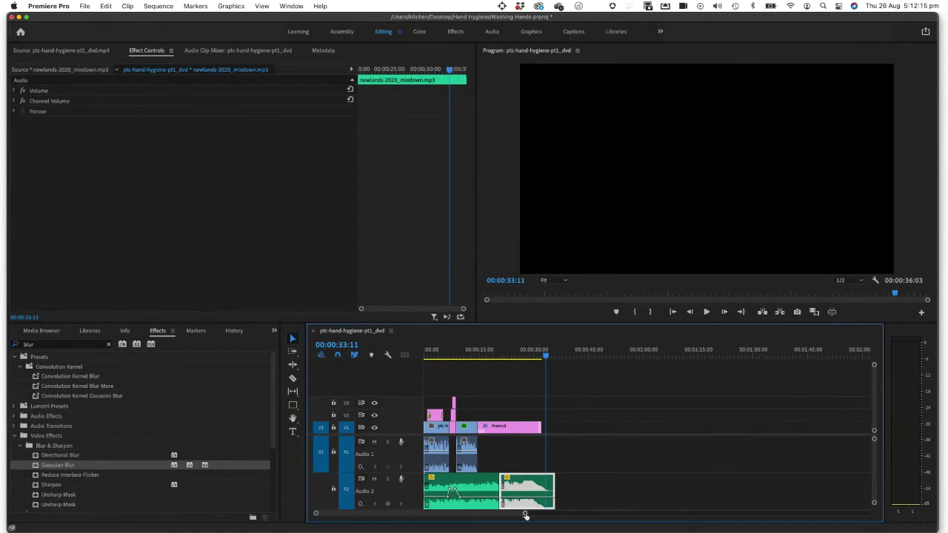
With the Pen tool, keyframe the music louder near the second presenter clip's end and add a volume keyframe at about 00:00:21:23
drag(525, 515, 401, 514)
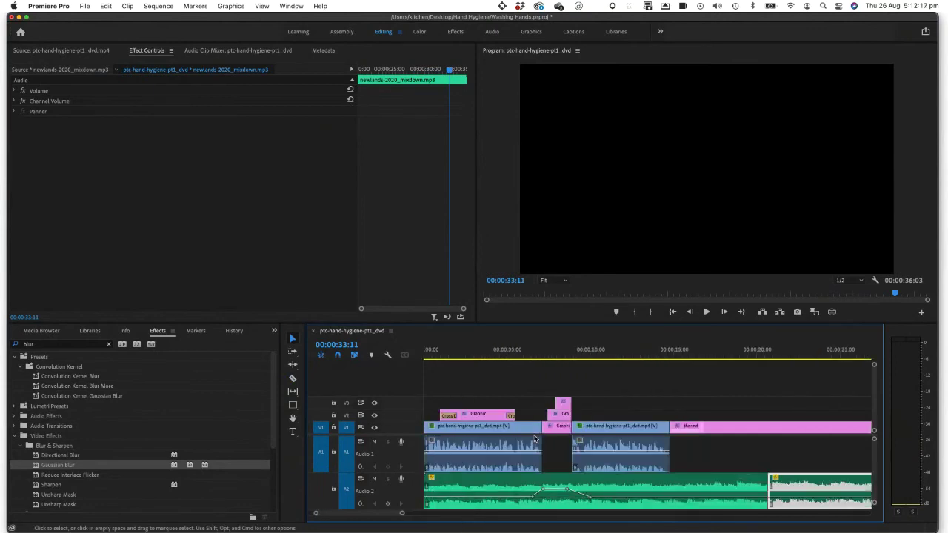
click(292, 405)
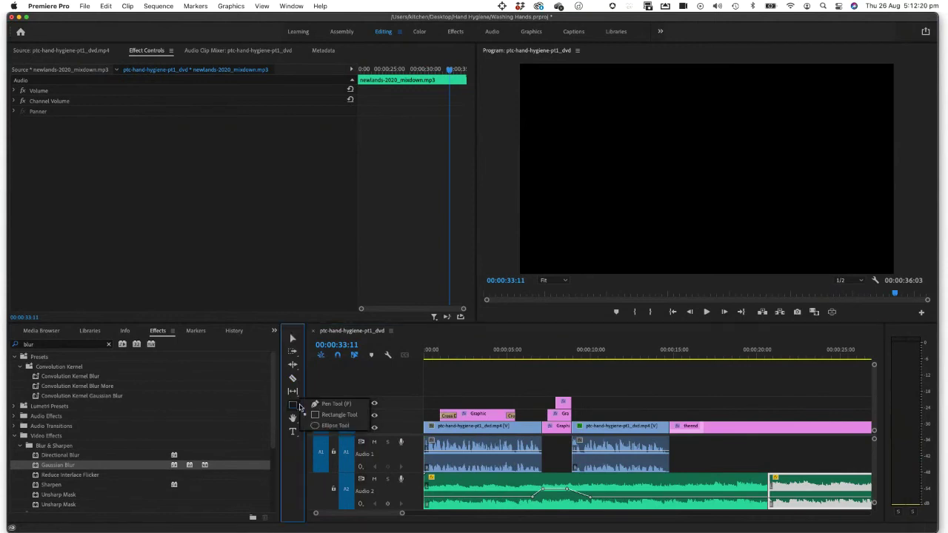
click(320, 405)
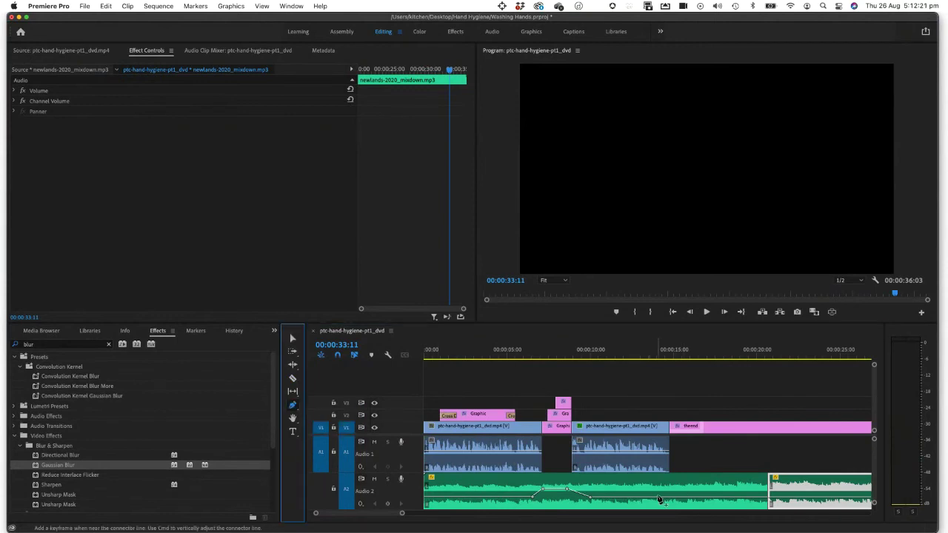
drag(662, 501, 666, 493)
click(793, 491)
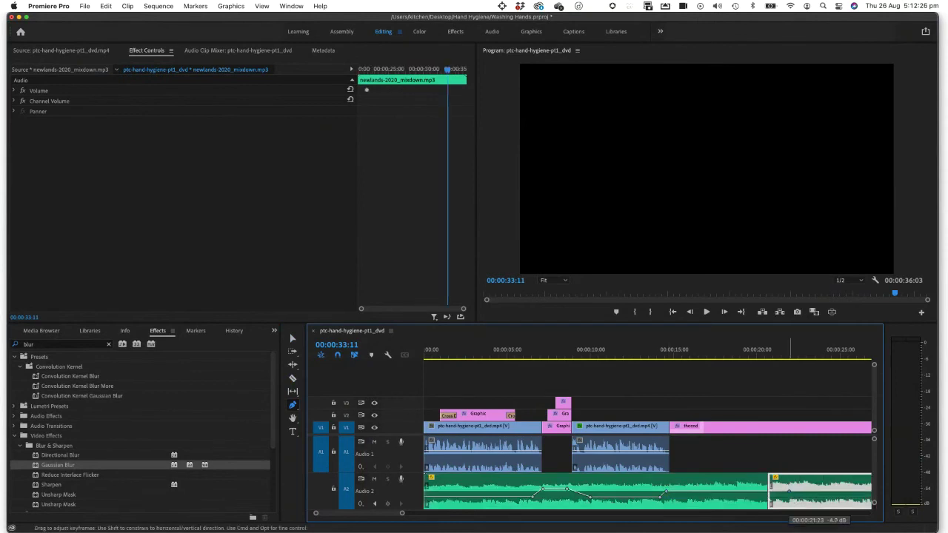
Play from just before the end title to about 00:00:22:03 to check the music across the cut
key(space)
key(space)
scroll(567, 413, left, 10)
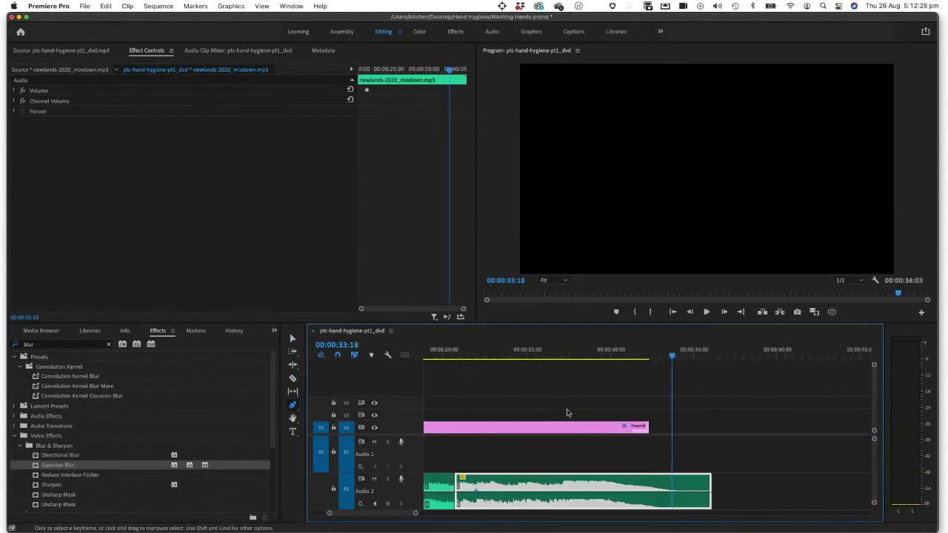
click(485, 357)
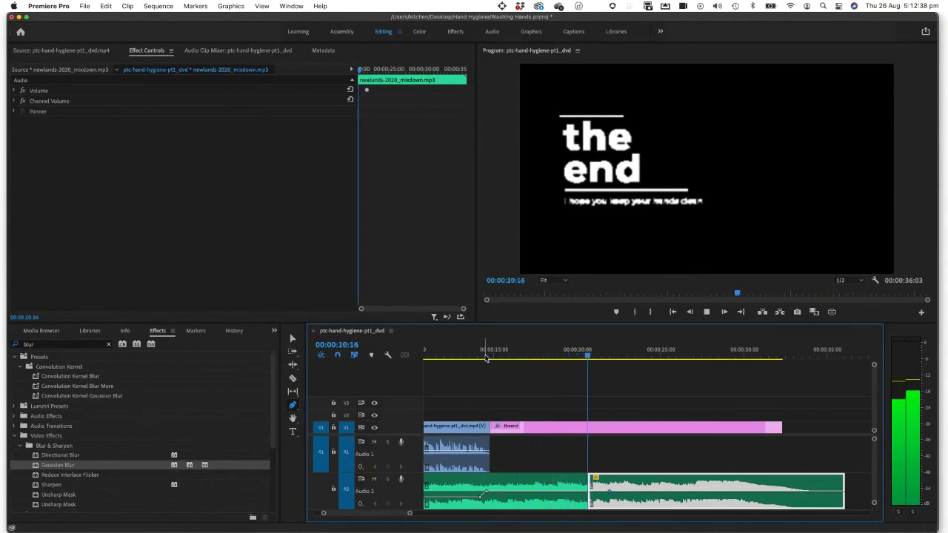
key(space)
Trim the first music section to end just before the second presenter clip finishes, and move the ending section against it
key(v)
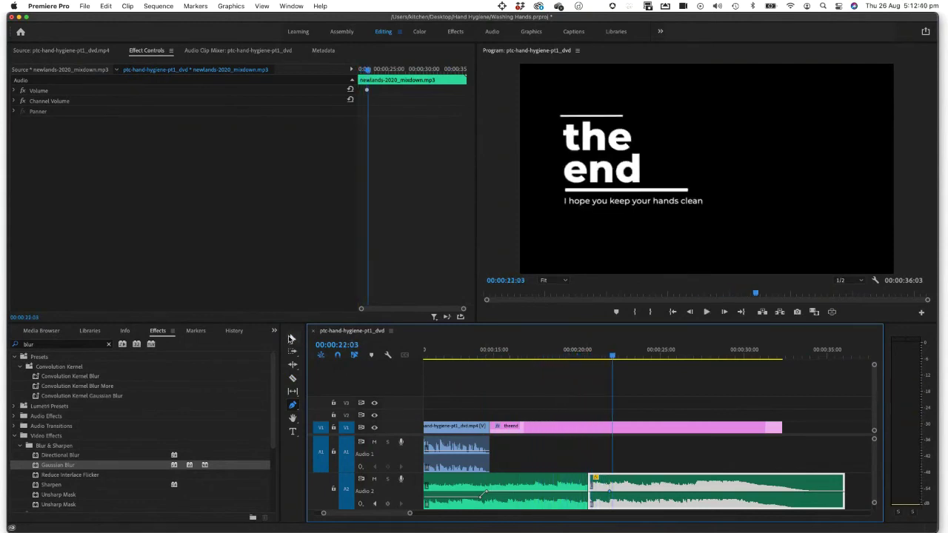
drag(588, 484, 457, 485)
drag(666, 487, 537, 485)
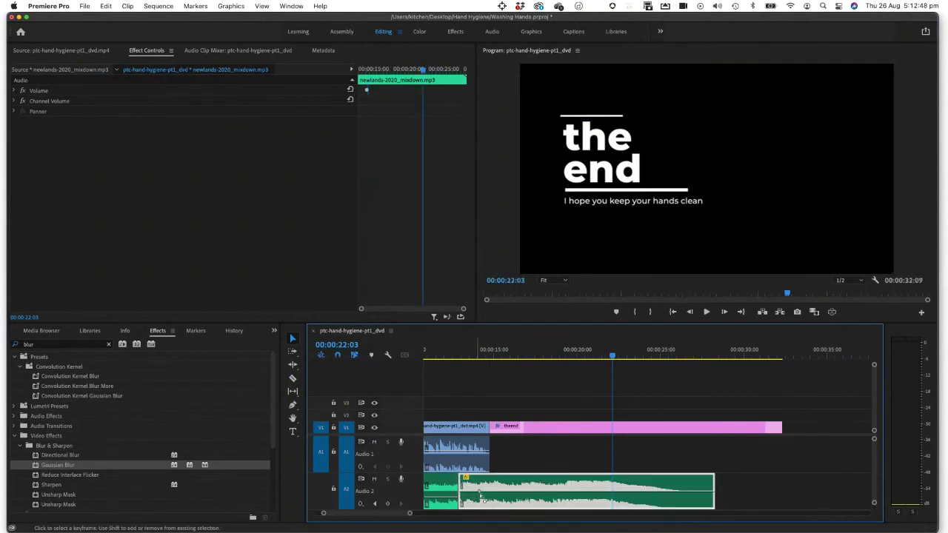
Add Pen tool volume keyframes at the ending music section's start so it rises into the end title, and play the transition
click(292, 405)
click(470, 491)
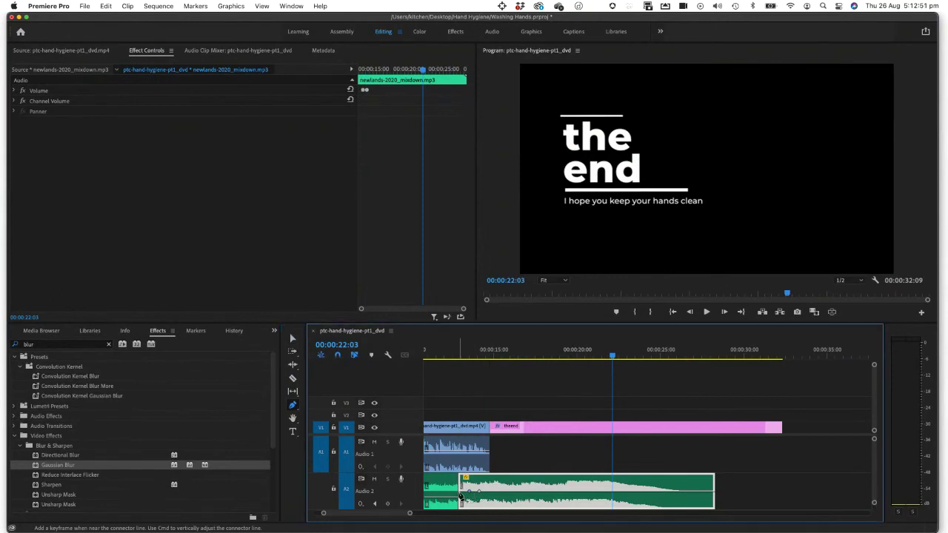
click(485, 491)
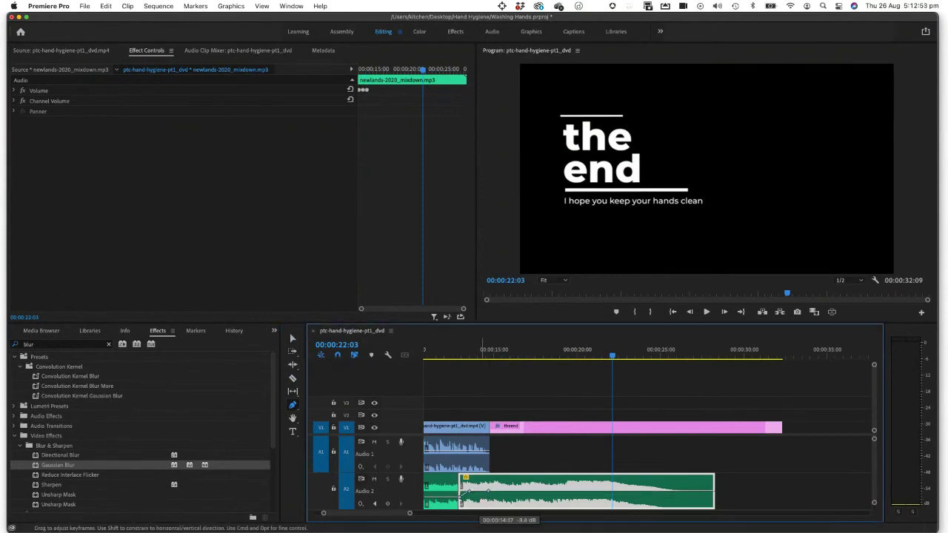
drag(483, 489, 494, 491)
click(447, 356)
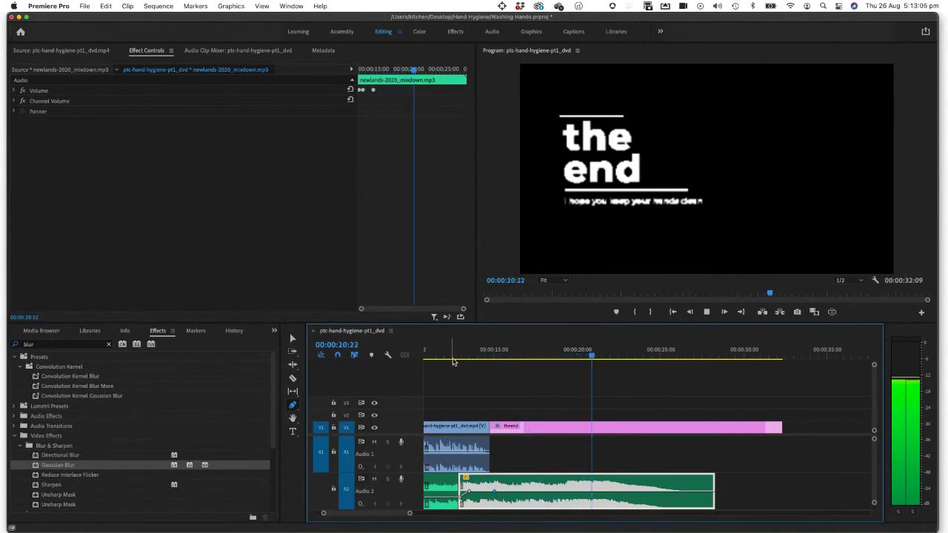
Stop playback and shorten the end title clip so it finishes at about 24 seconds on the timeline
key(space)
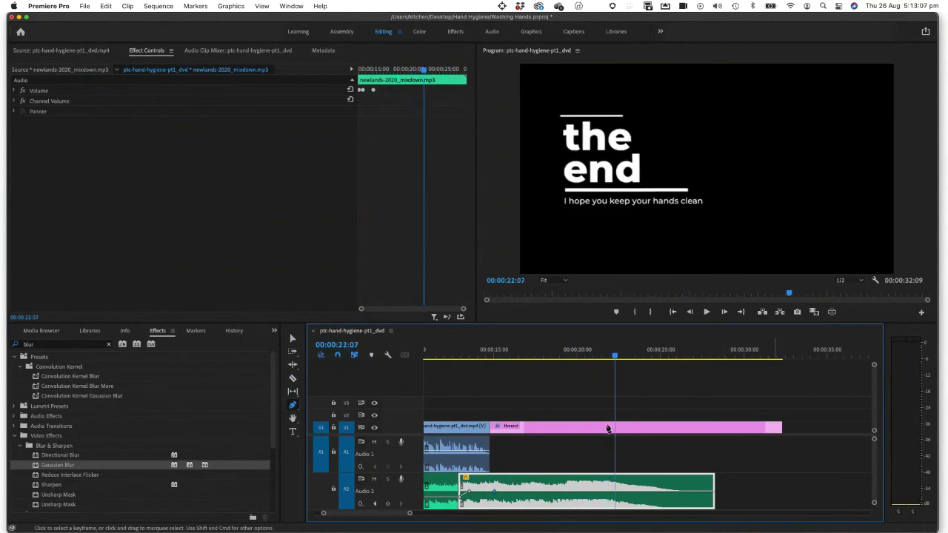
click(293, 340)
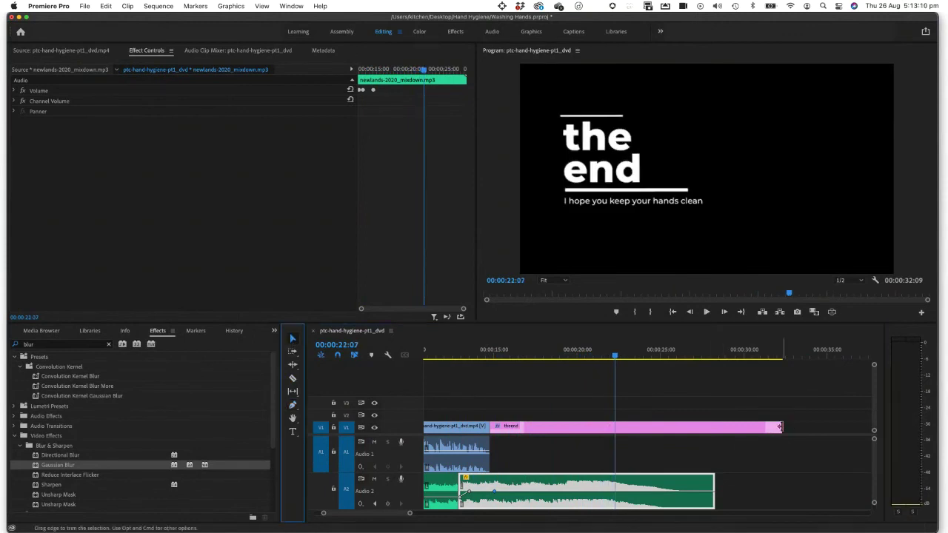
drag(780, 427, 649, 427)
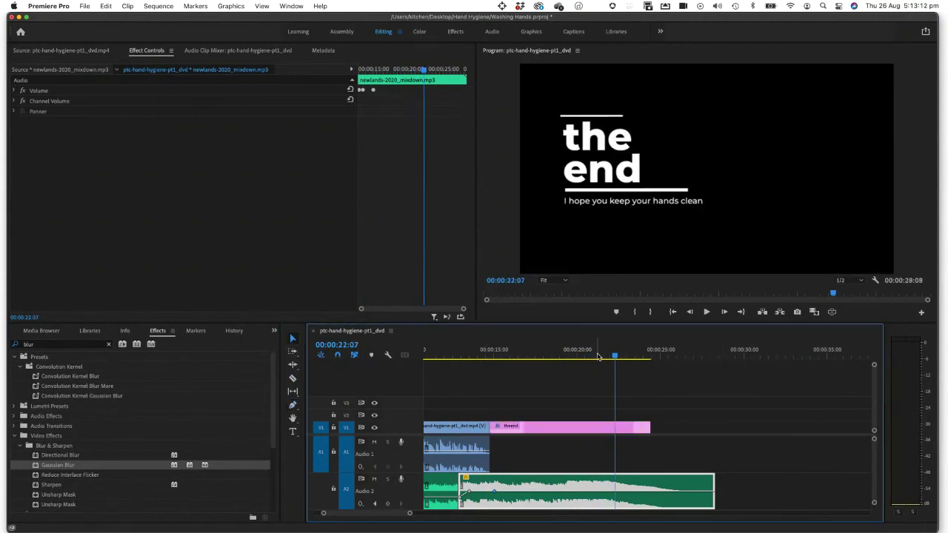
Play the closing seconds of the shortened end title to check how the music fades out
click(595, 357)
key(space)
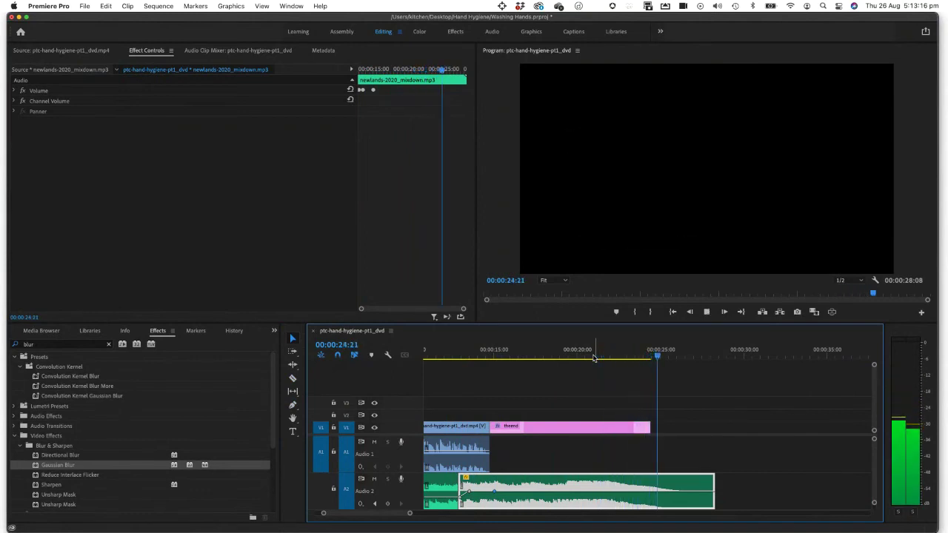
key(space)
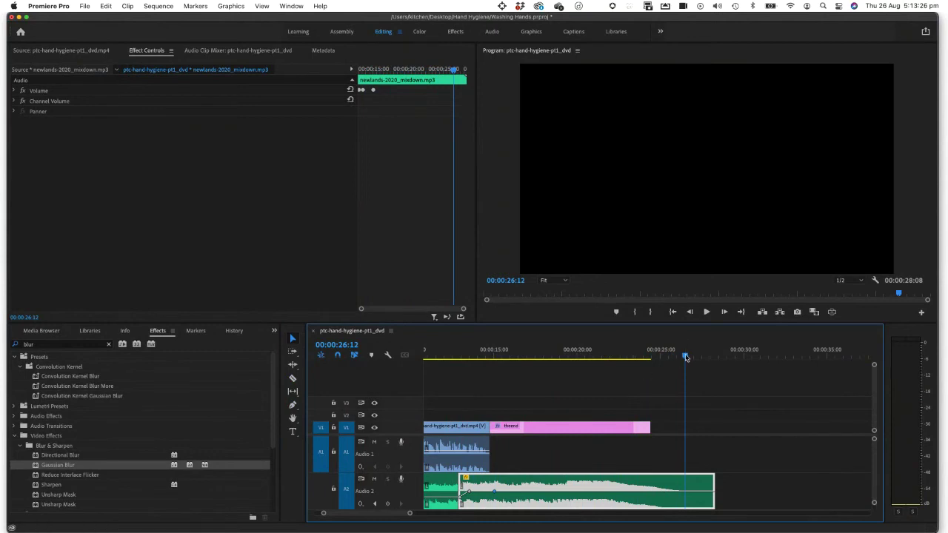
Mark the sequence's out point at 00:00:26:12 and return the playhead to the start of the sequence
key(o)
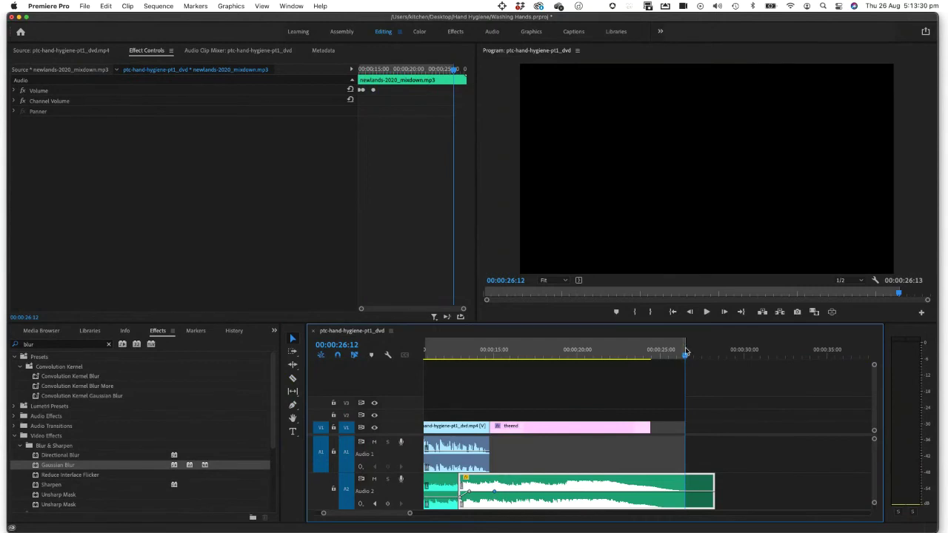
scroll(679, 362, left, 5)
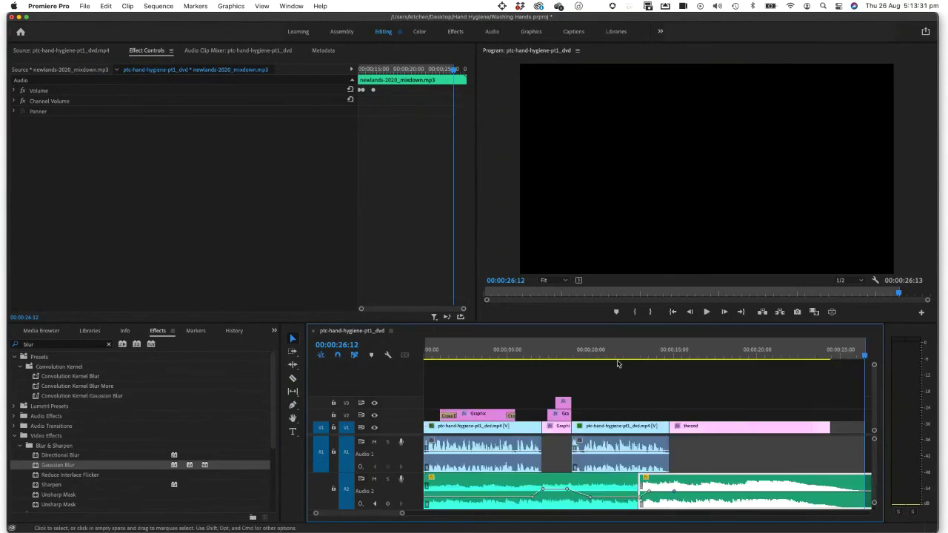
click(423, 356)
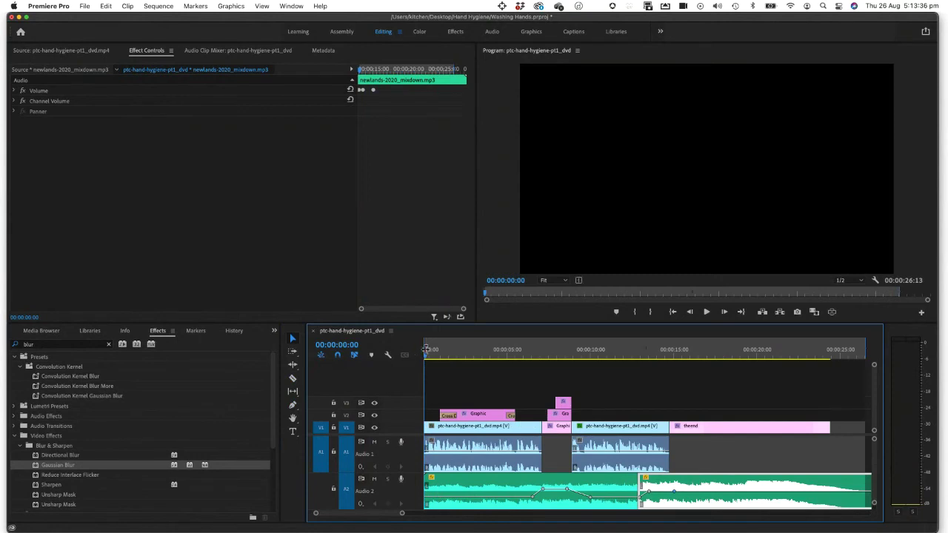
scroll(615, 364, right, 5)
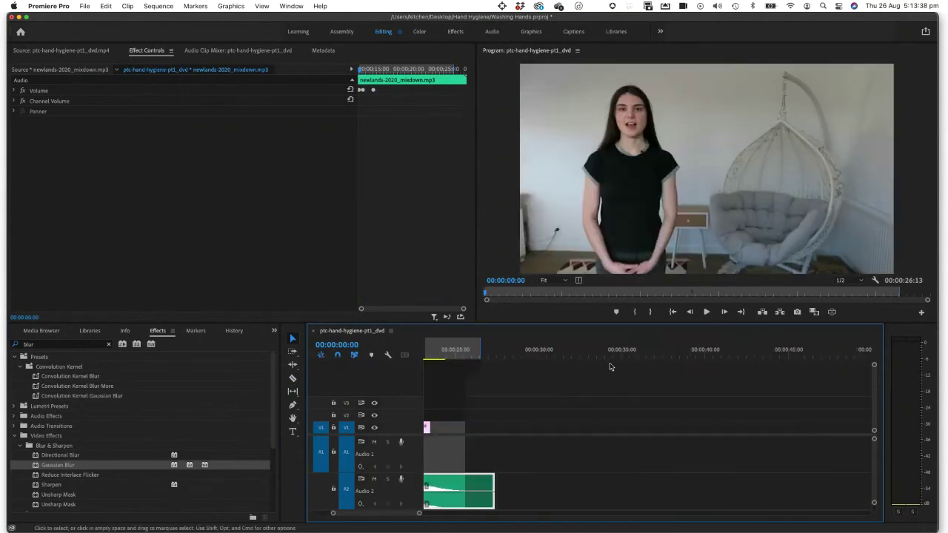
scroll(610, 366, left, 3)
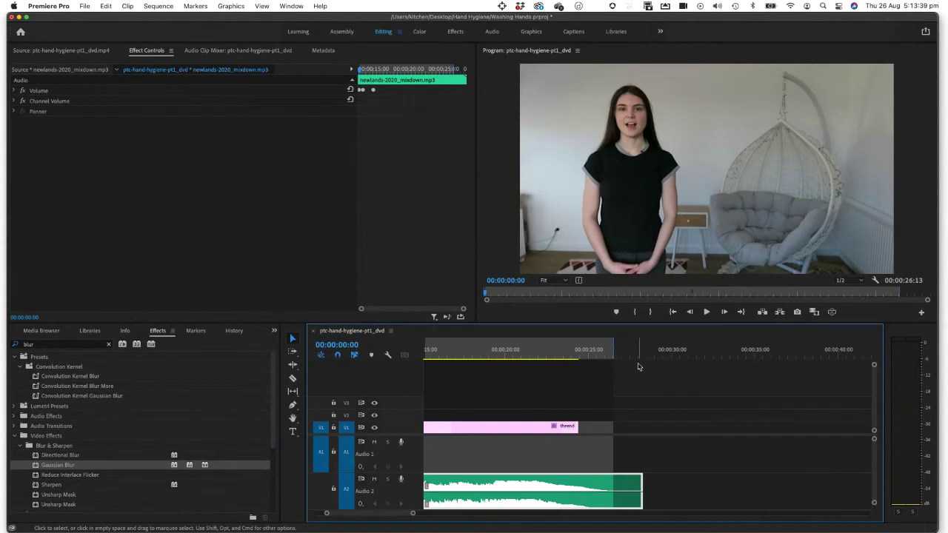
scroll(637, 367, right, 3)
drag(423, 516, 607, 514)
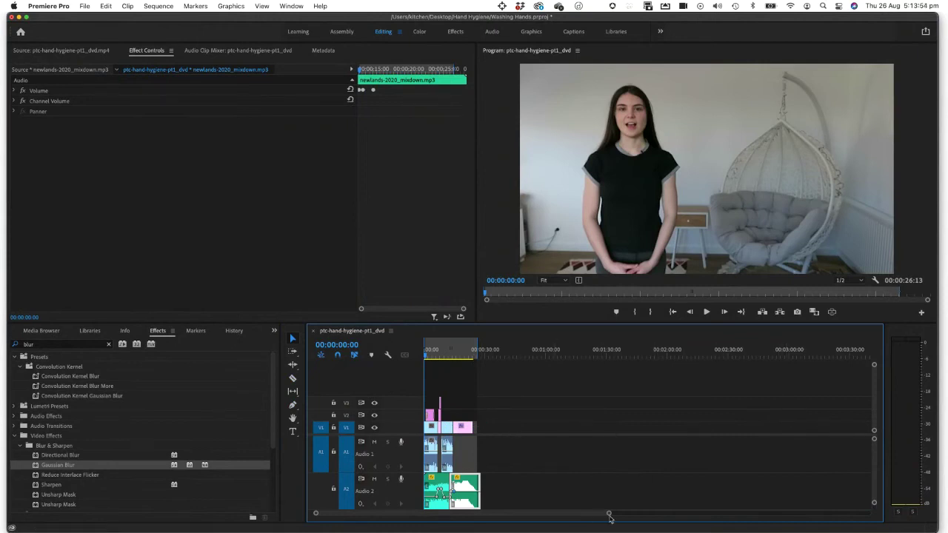
drag(609, 516, 496, 521)
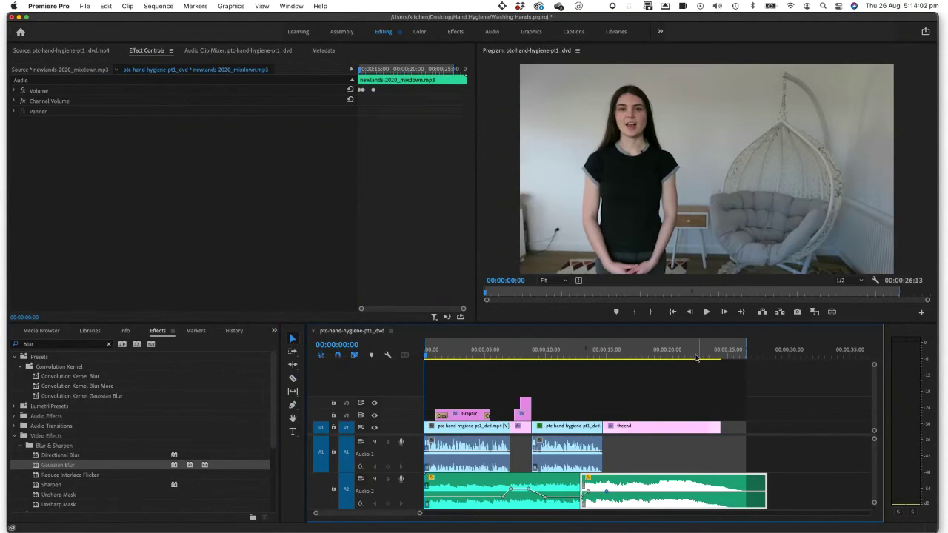
Open the media export settings for the sequence and choose H.264 as the format
click(85, 7)
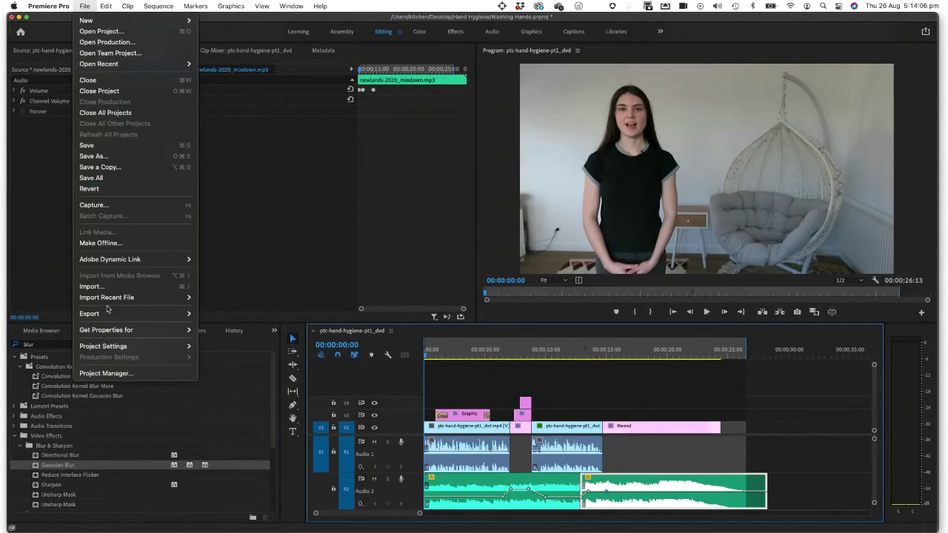
mouse_move(108, 313)
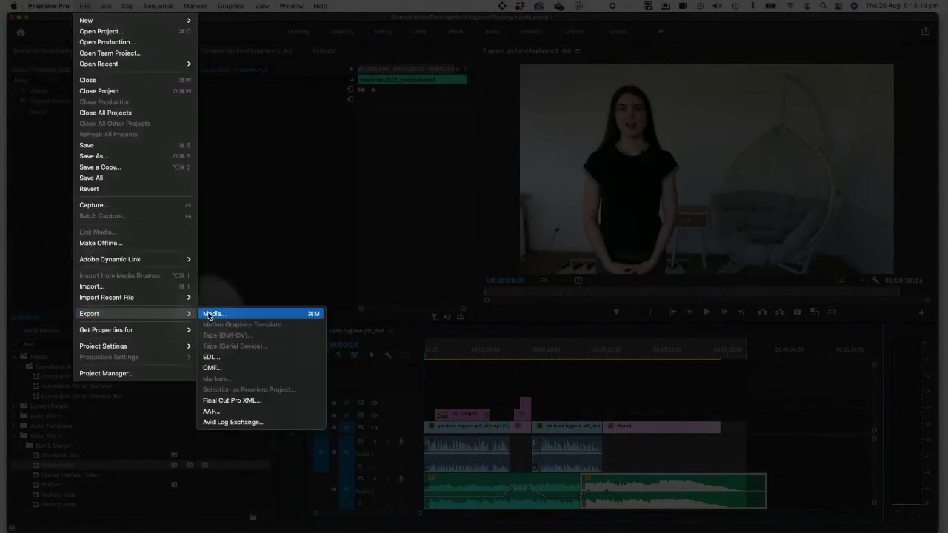
click(210, 314)
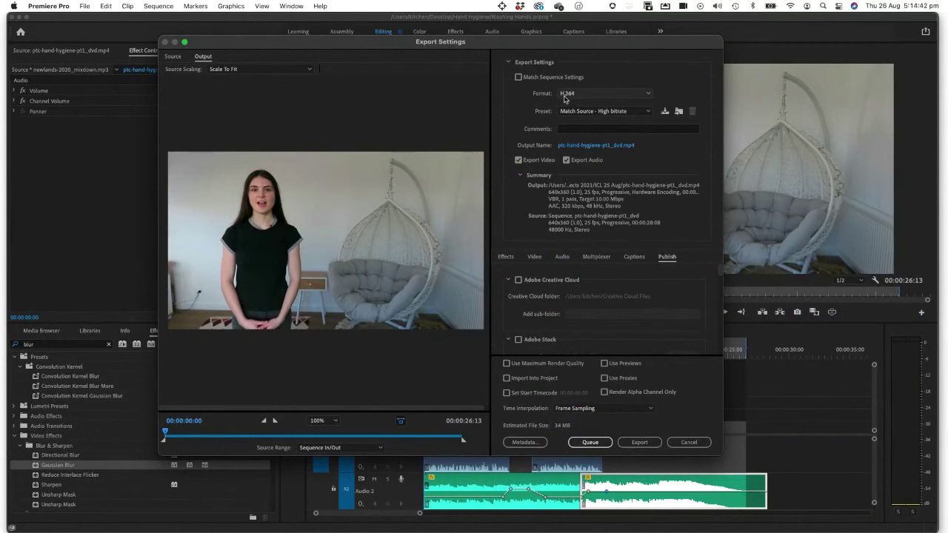
click(648, 94)
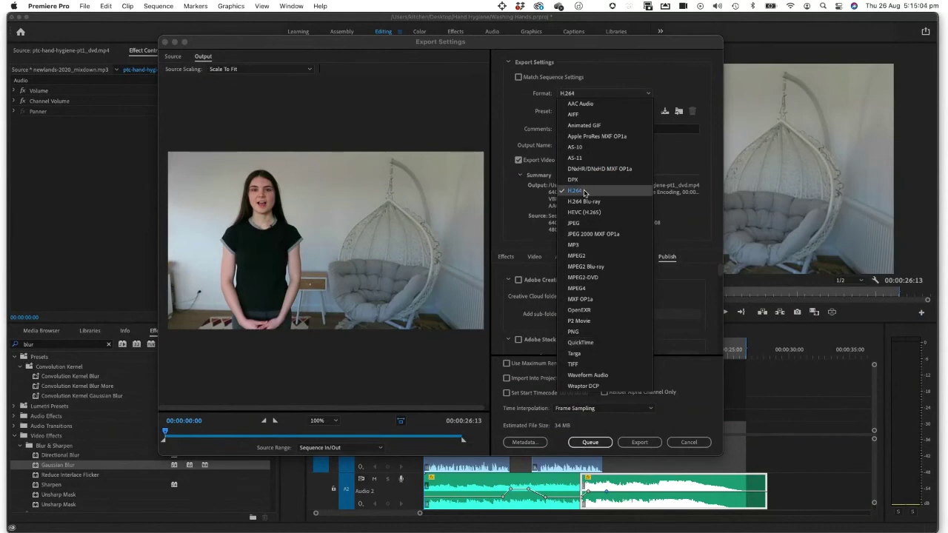
click(584, 192)
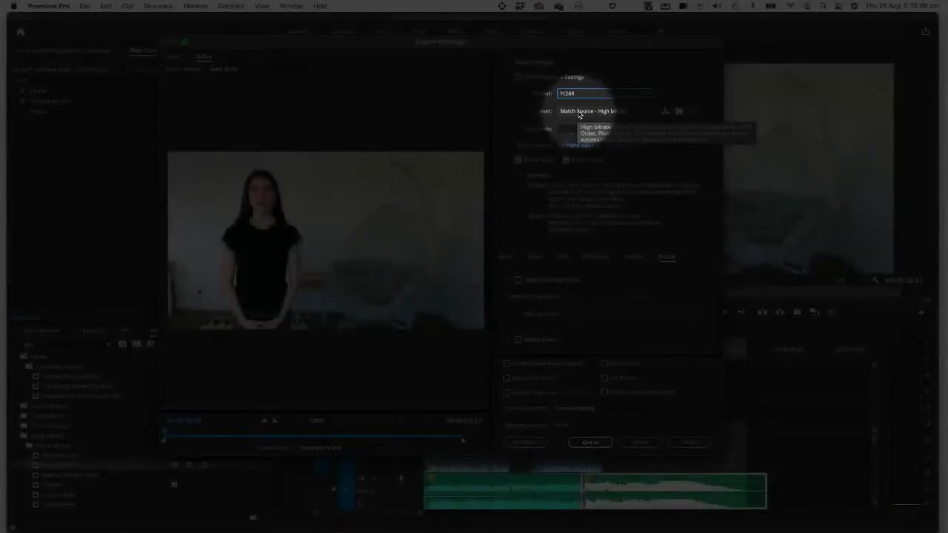
Set the export preset to High Quality 720p HD
click(579, 112)
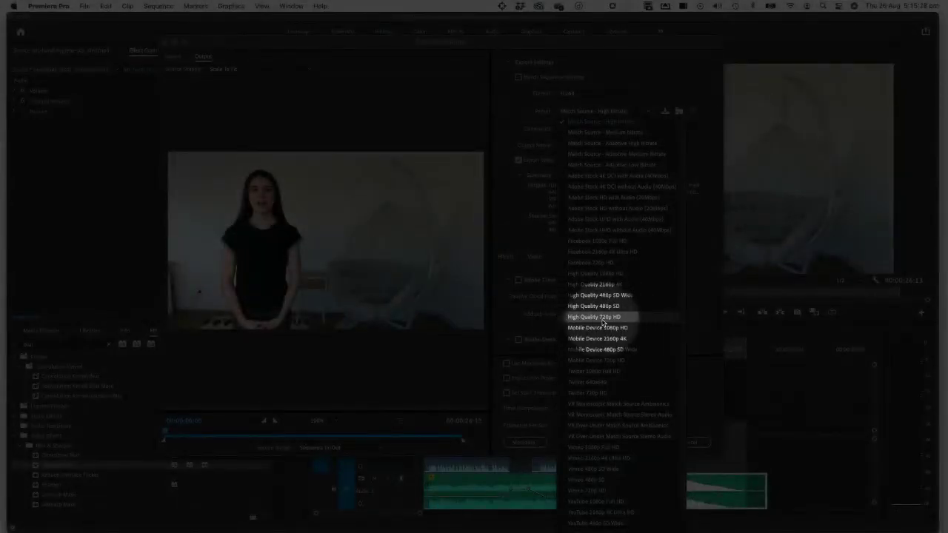
click(604, 319)
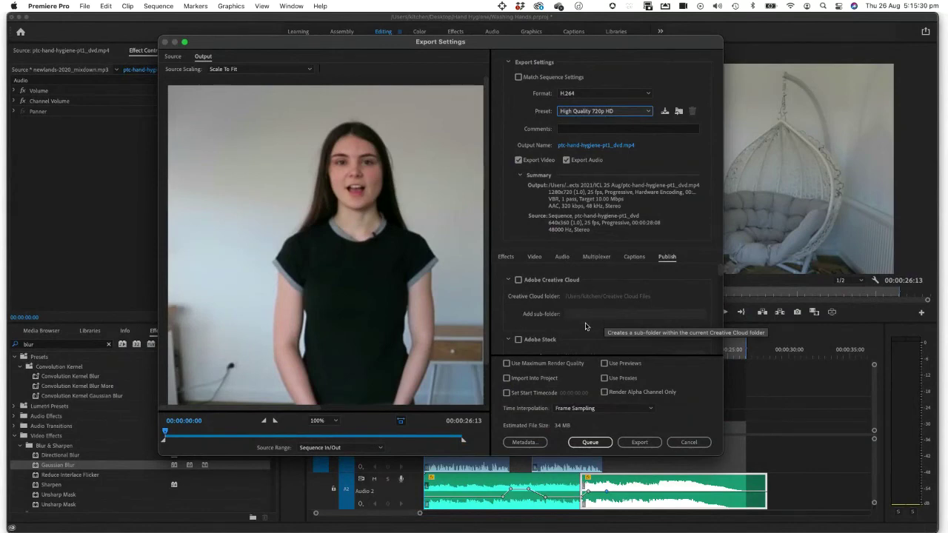
click(617, 112)
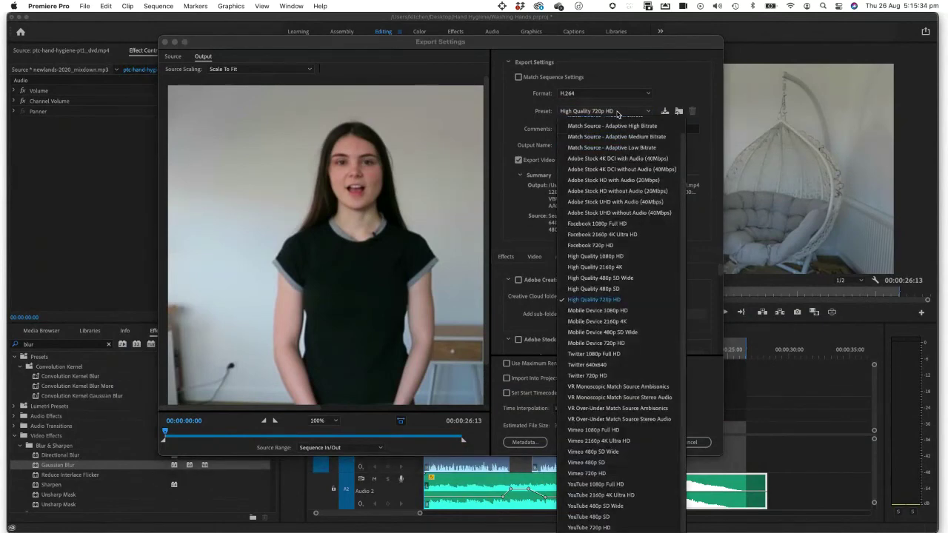
click(593, 299)
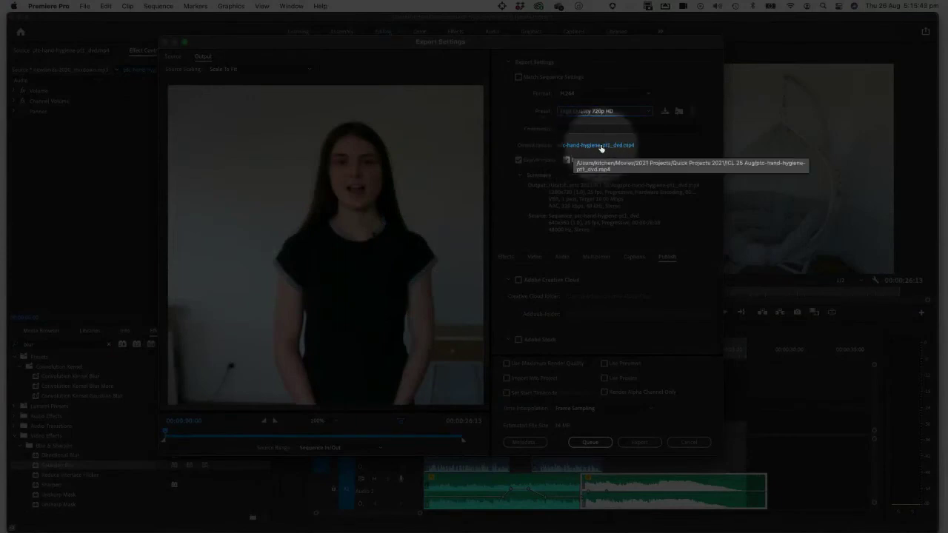
Name the export's output file Hand Hygiene and choose the Hand Hygiene folder as its location
click(590, 147)
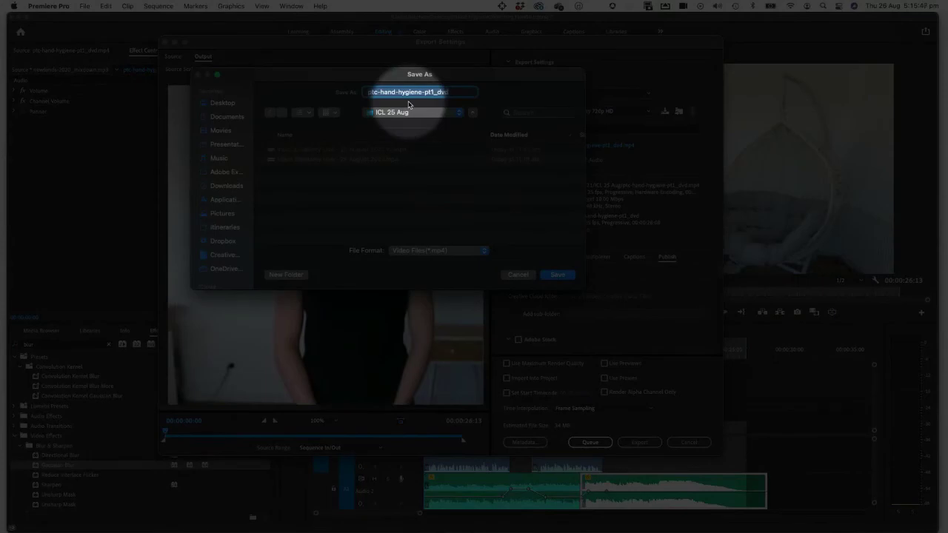
text(H)
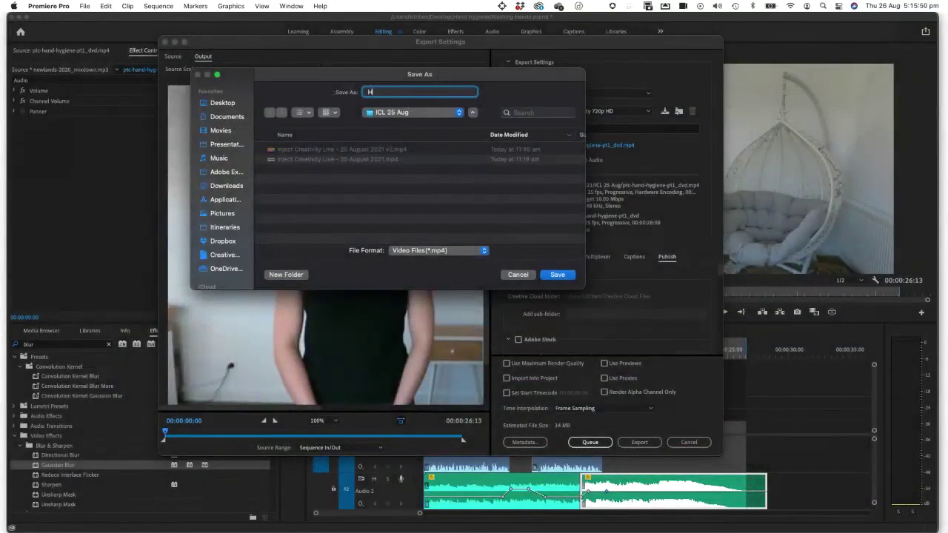
text(and Hygiene)
click(391, 113)
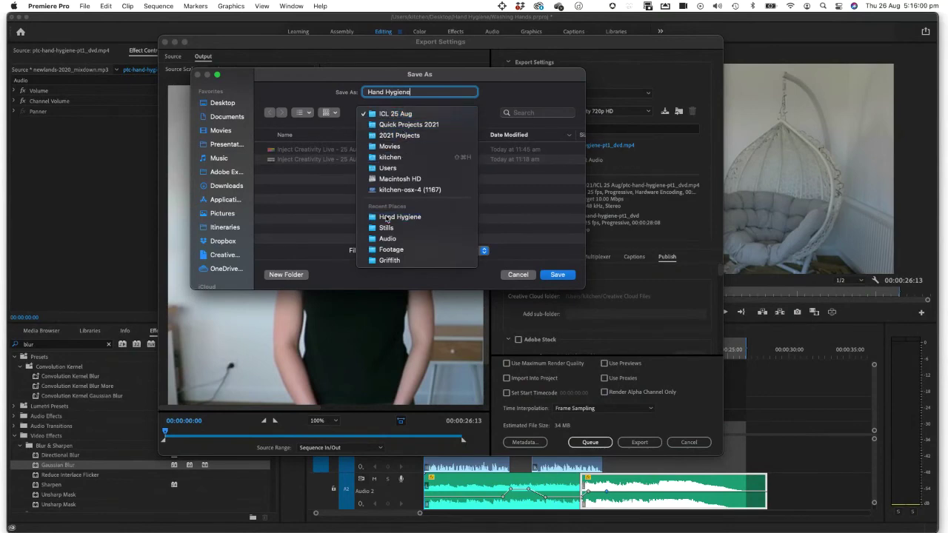
click(386, 217)
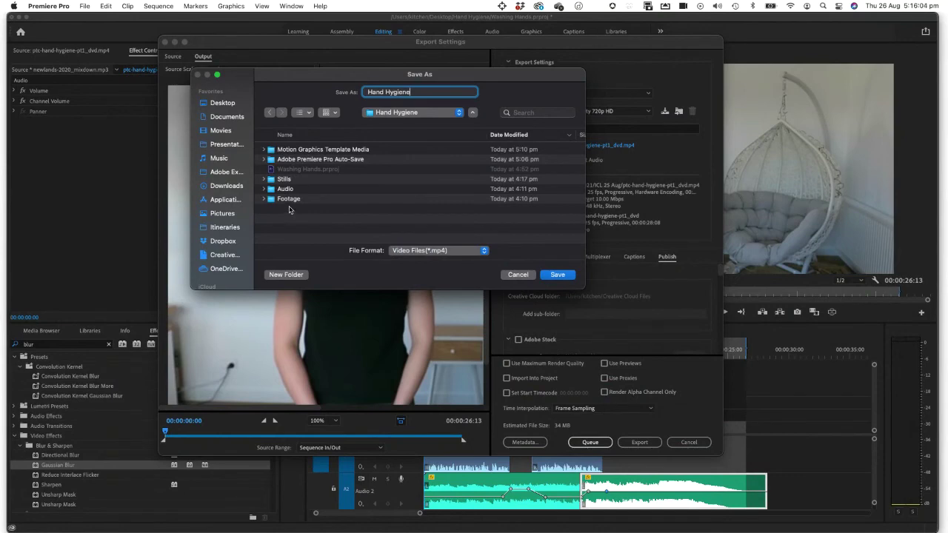
Create an Exports folder inside the Hand Hygiene folder as the save location and export the video
click(275, 276)
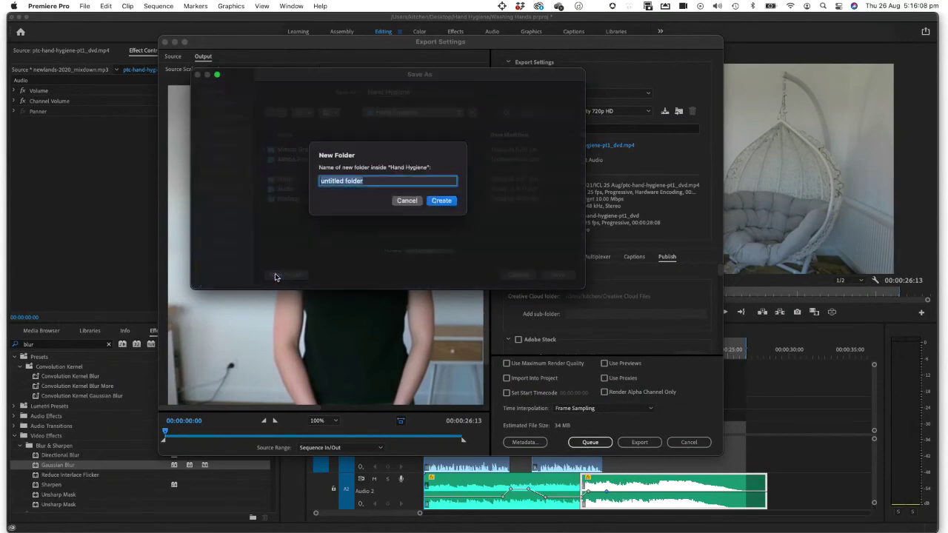
text(Exports)
click(441, 200)
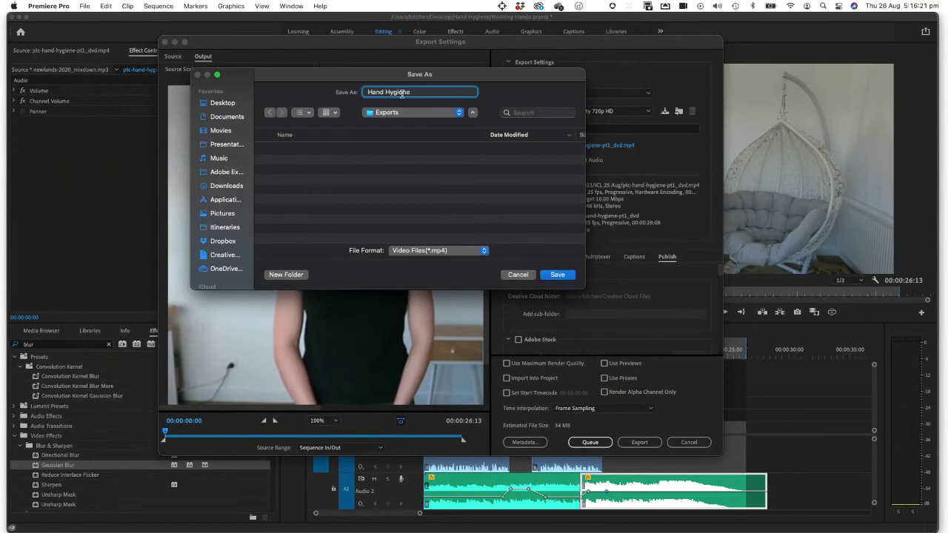
click(557, 275)
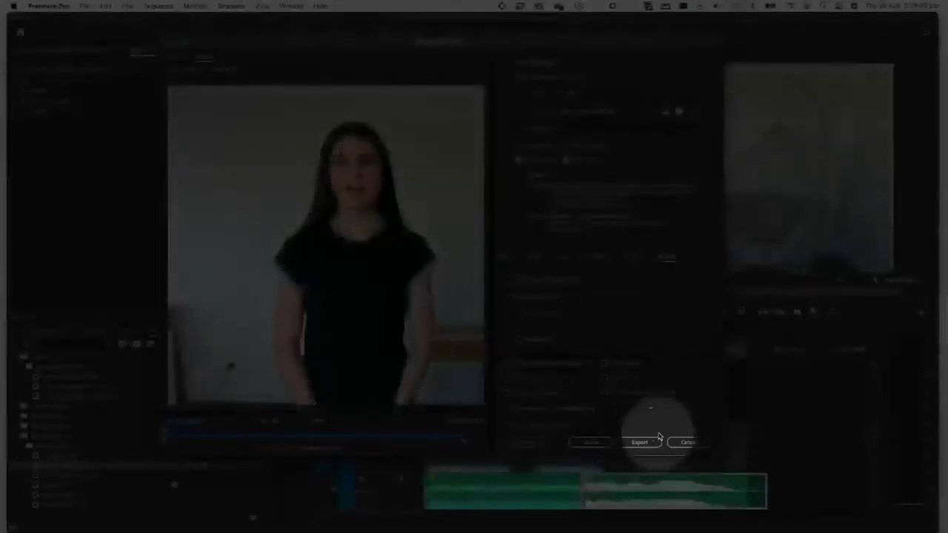
click(640, 442)
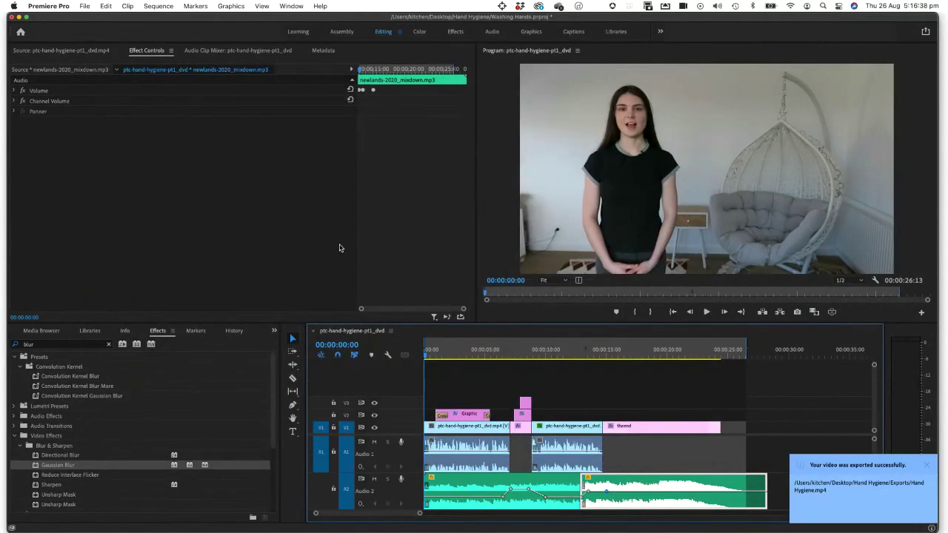
Switch to Finder and open Hand Hygiene.mp4 from the Desktop's Hand Hygiene/Exports folder in QuickTime Player
key(super+Tab)
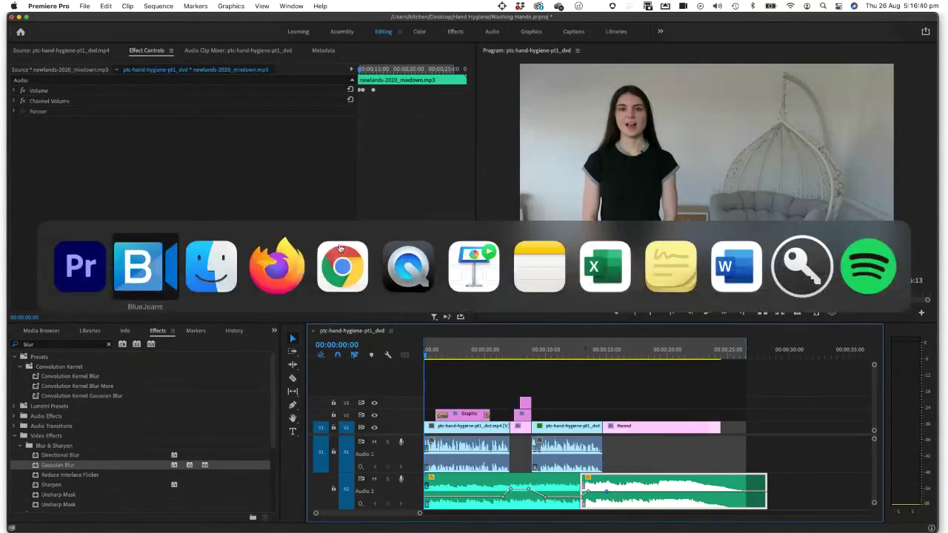
click(227, 271)
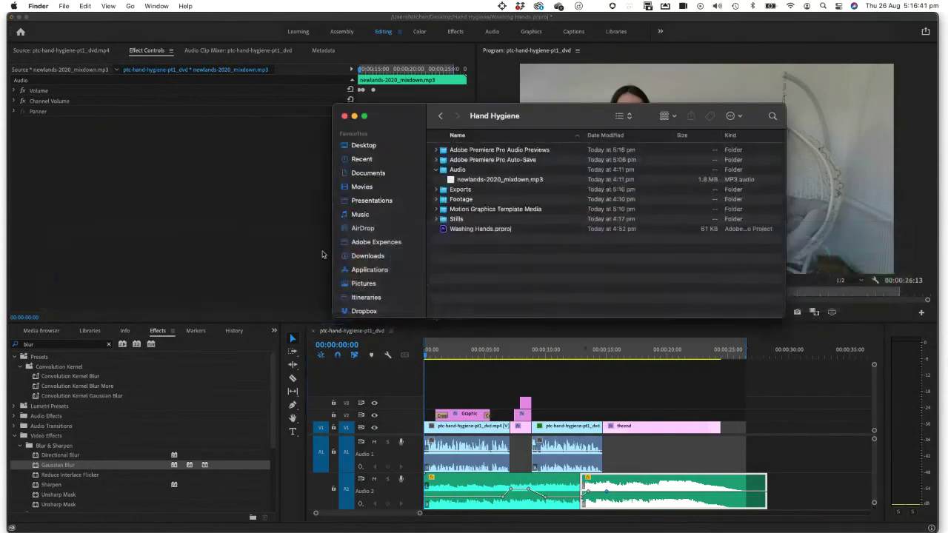
click(364, 147)
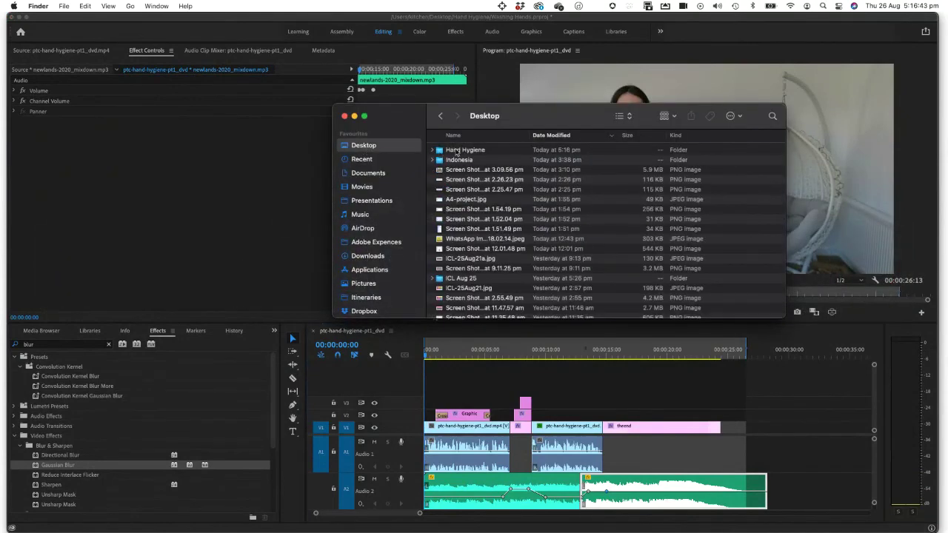
double_click(457, 151)
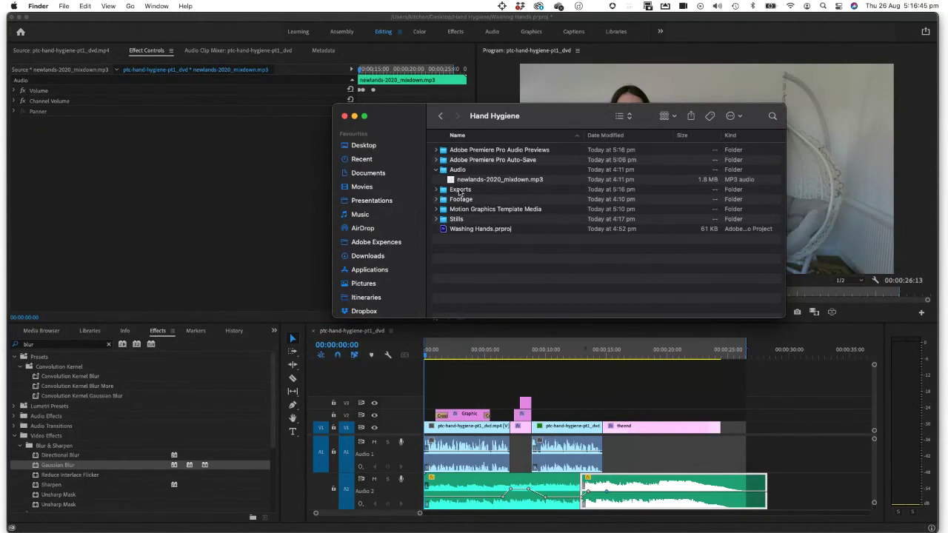
double_click(460, 191)
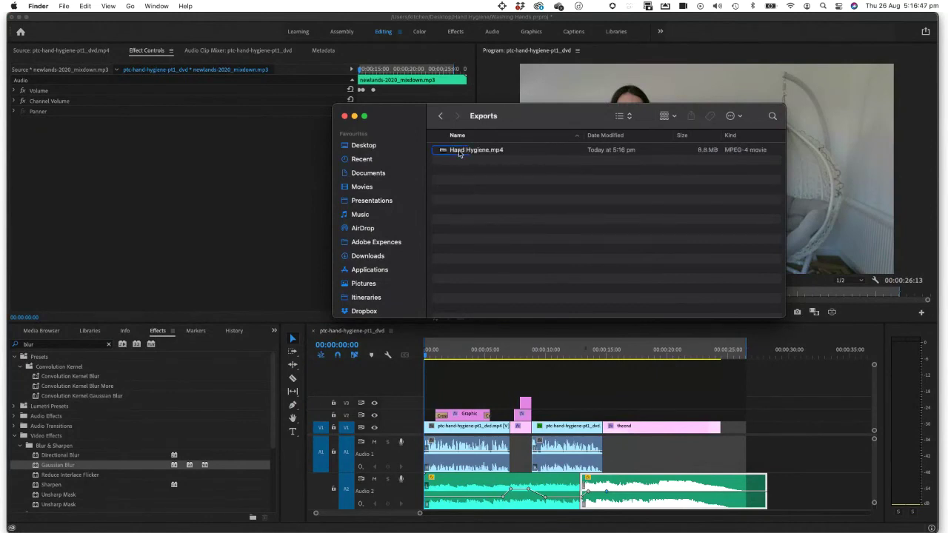
right_click(459, 153)
mouse_move(518, 167)
click(611, 168)
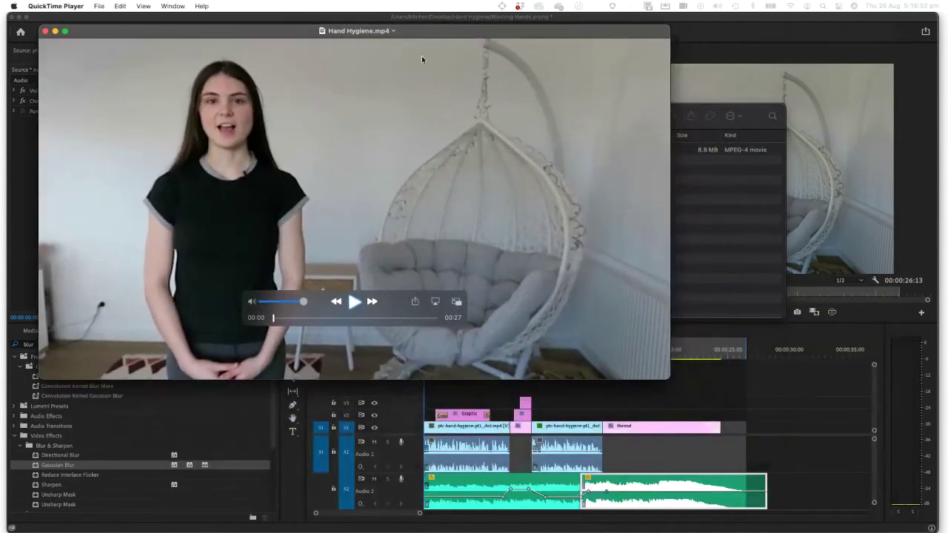
Enlarge the Hand Hygiene.mp4 player window, play the movie full screen through the end title, and close it
double_click(422, 31)
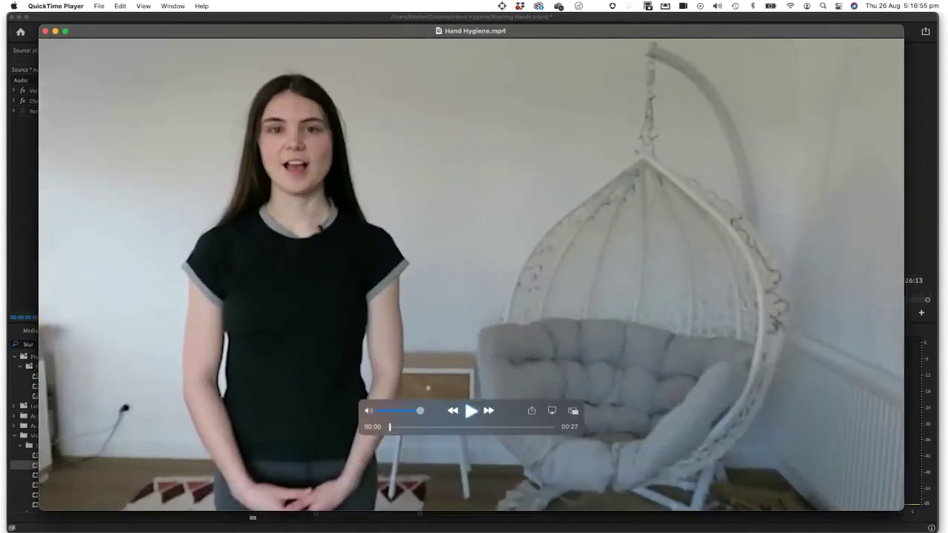
click(470, 412)
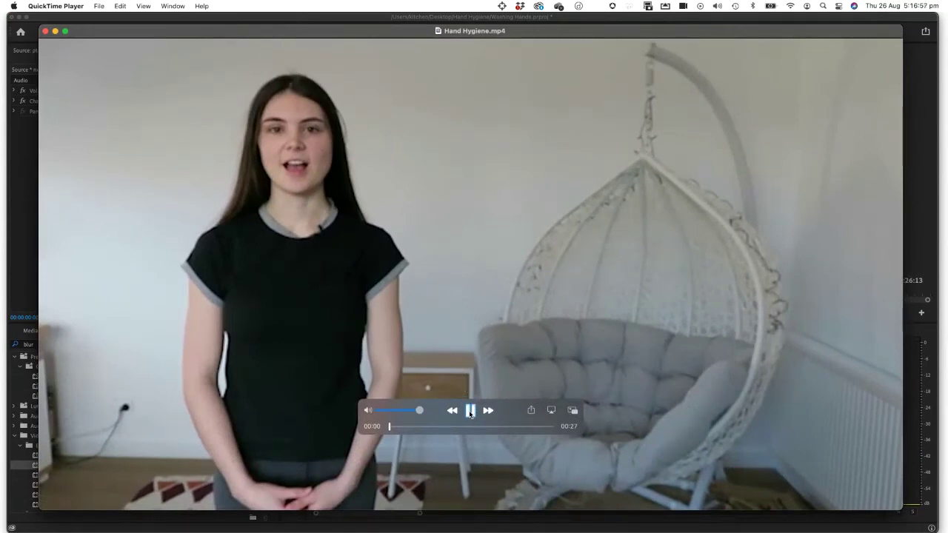
key(ctrl+super+f)
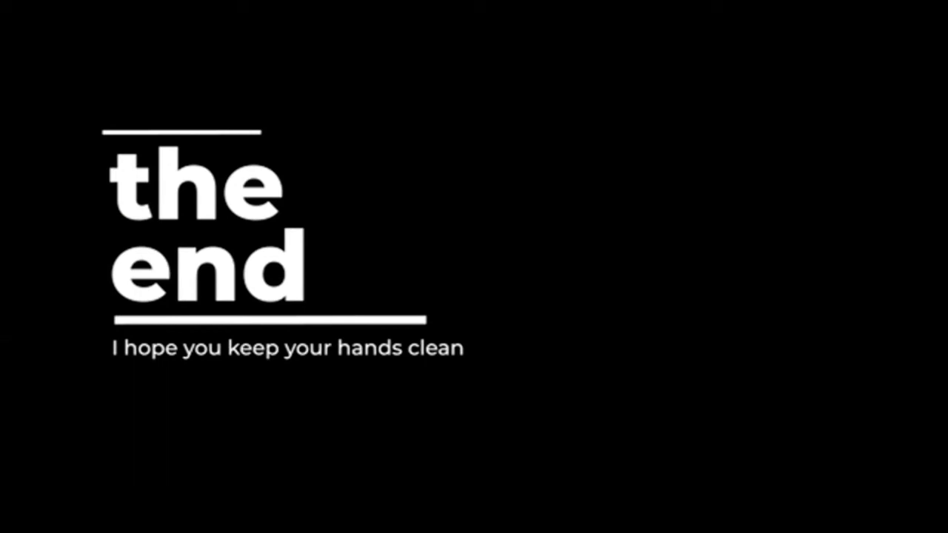
key(Escape)
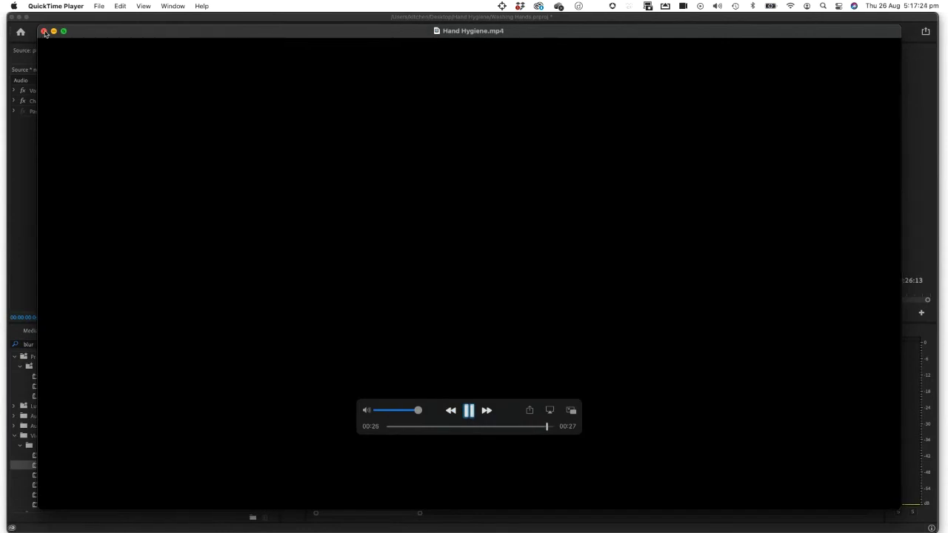
click(44, 32)
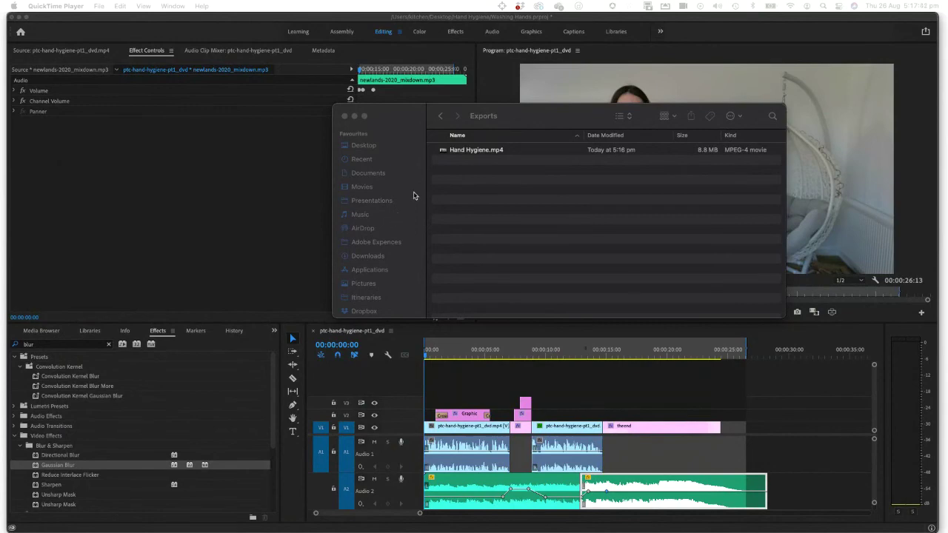
key(super+Tab)
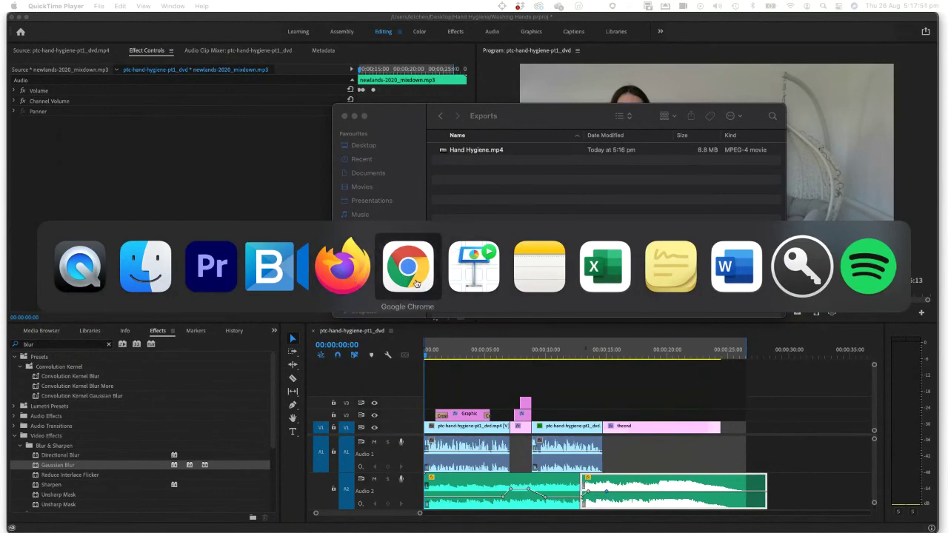
click(459, 272)
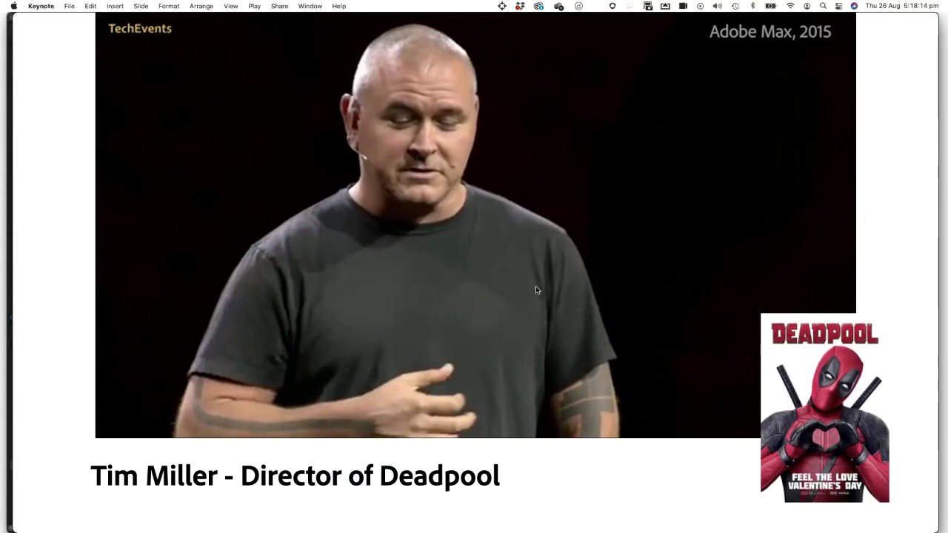
click(477, 323)
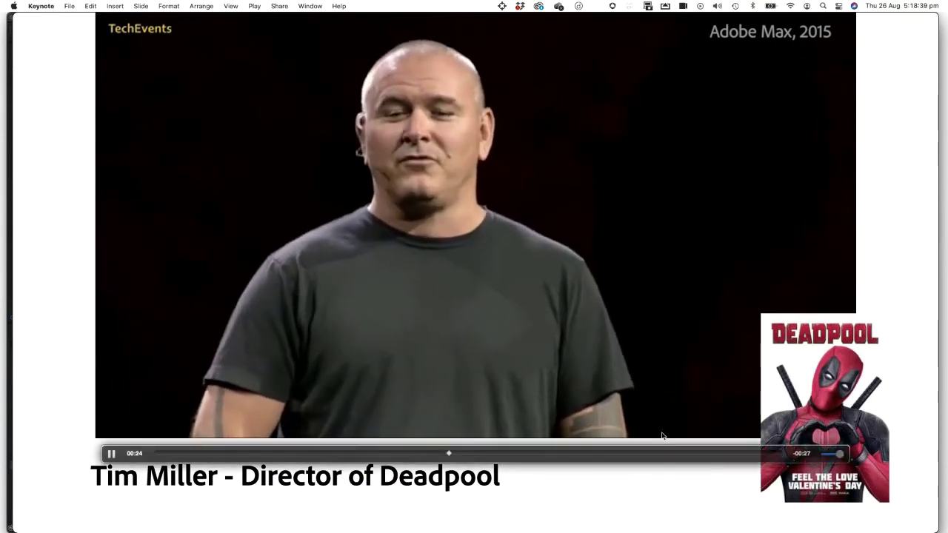
click(661, 429)
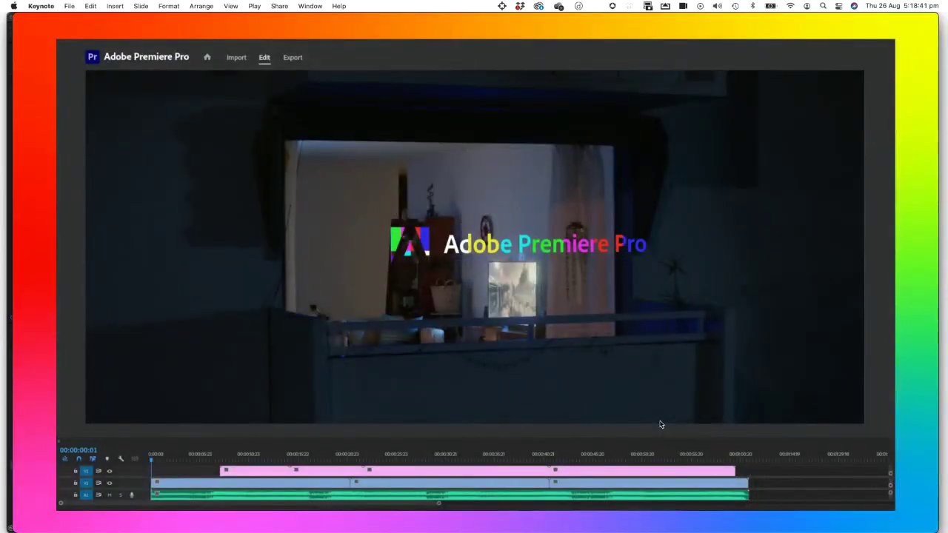
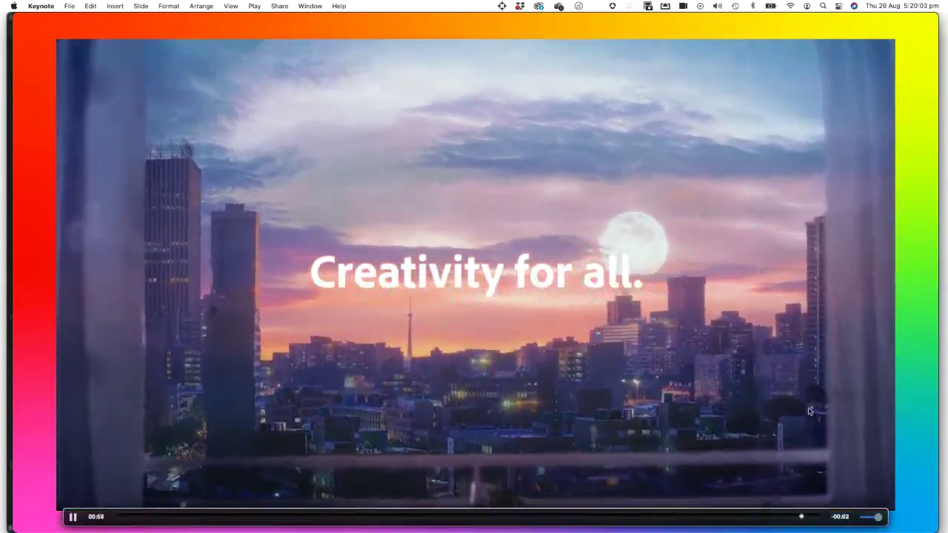
click(810, 411)
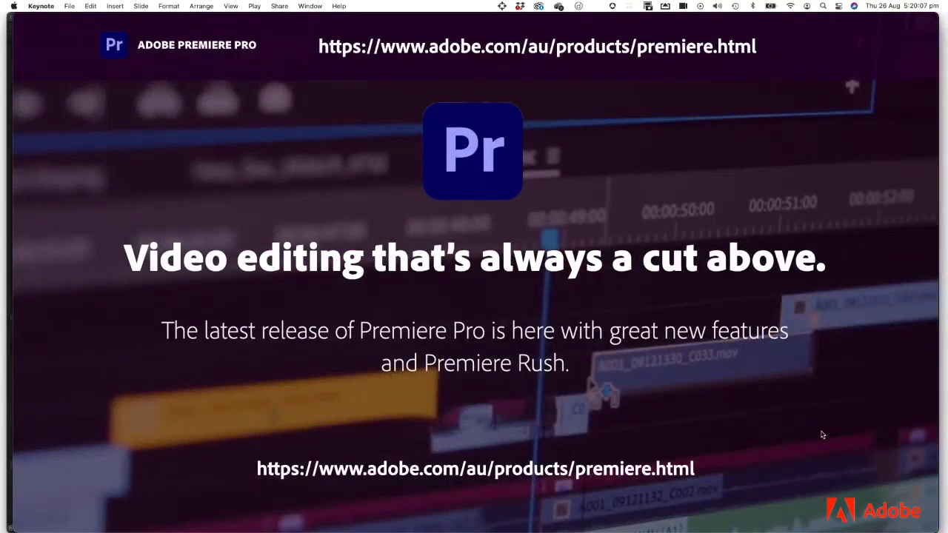
click(820, 434)
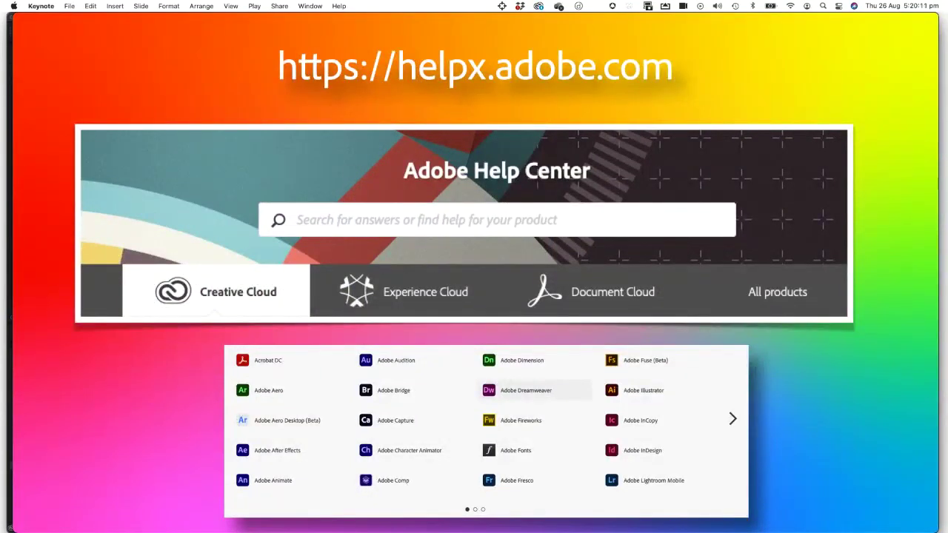
key(super+Tab)
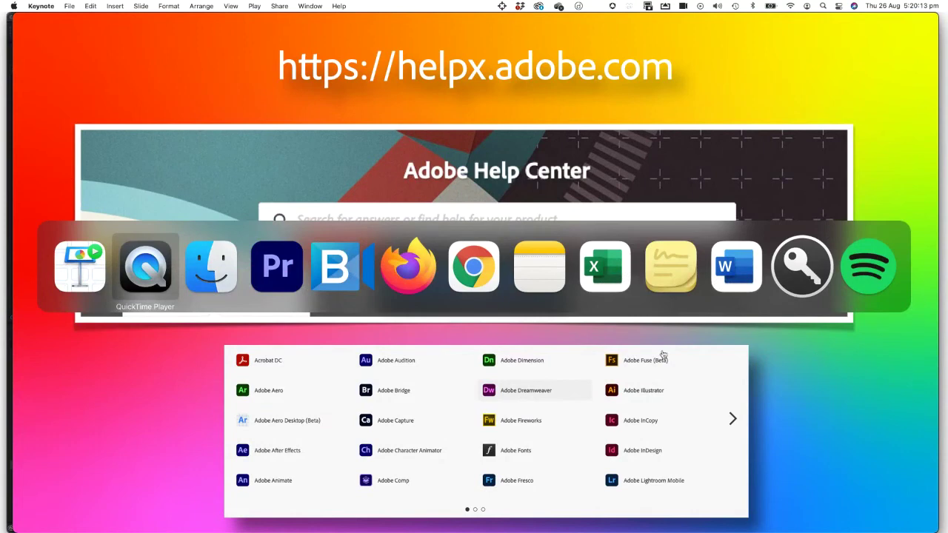
click(411, 270)
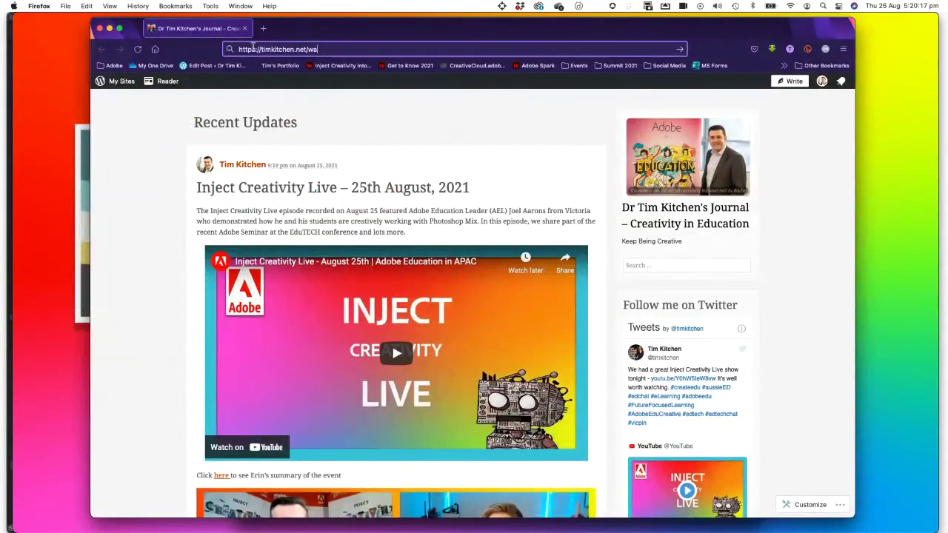
key(super+Tab)
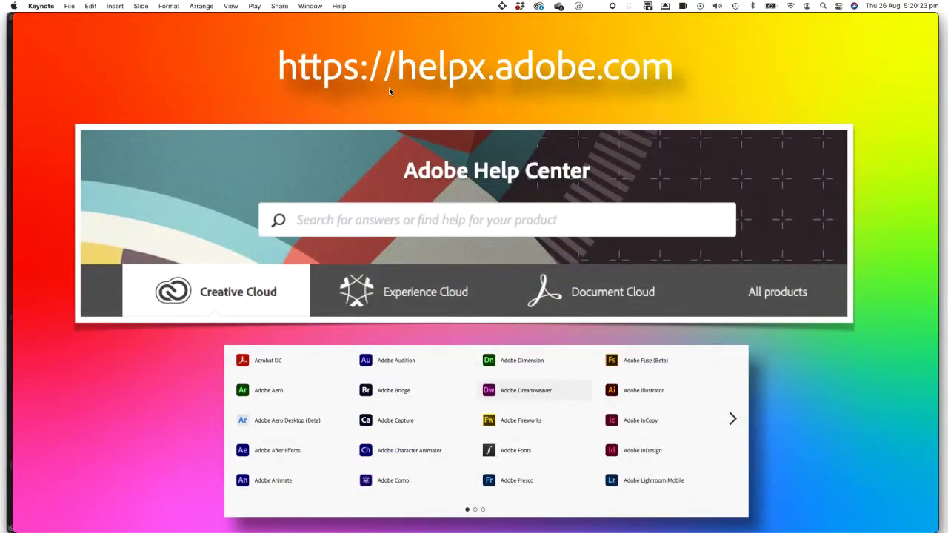
Switch to Firefox and open the Helpx bookmark from the Adobe bookmarks folder
key(super+Tab)
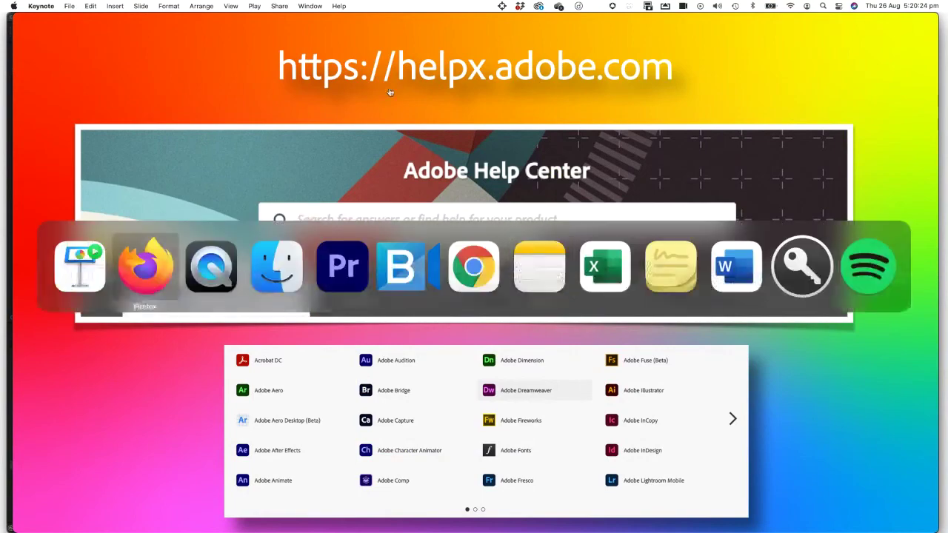
click(146, 279)
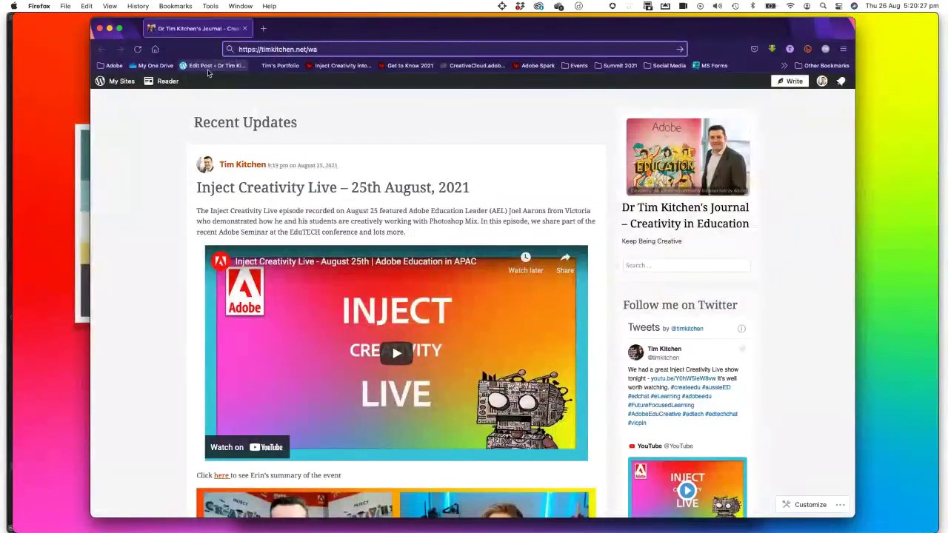
click(115, 66)
scroll(150, 398, down, 5)
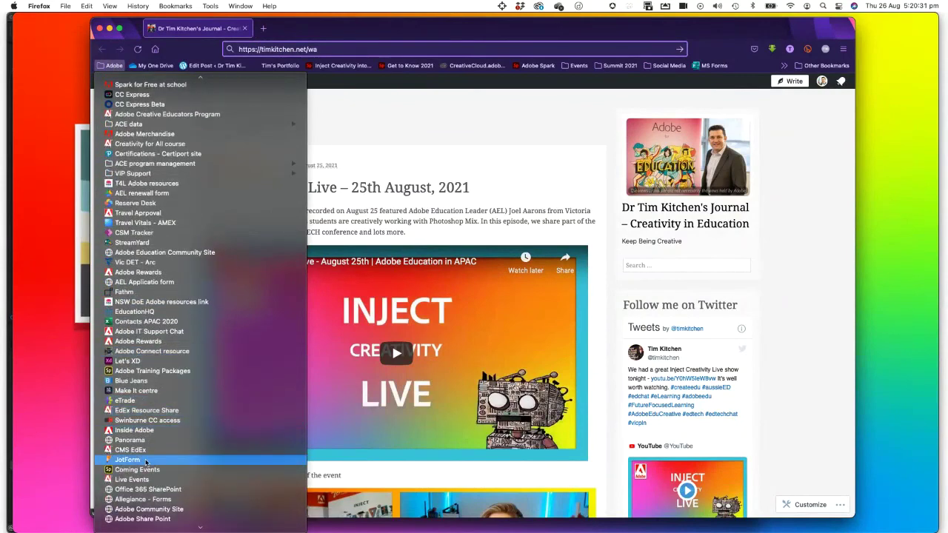
scroll(146, 461, down, 3)
scroll(146, 463, down, 6)
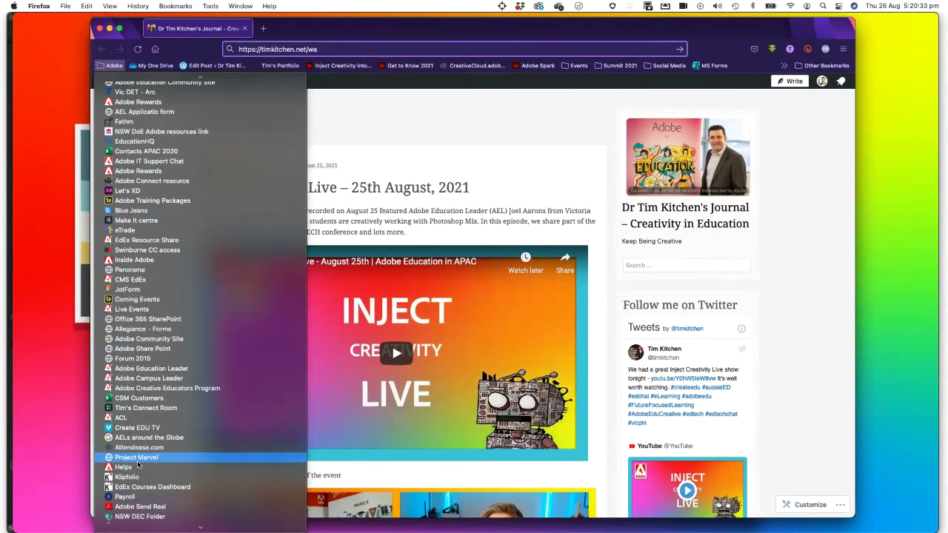
click(123, 467)
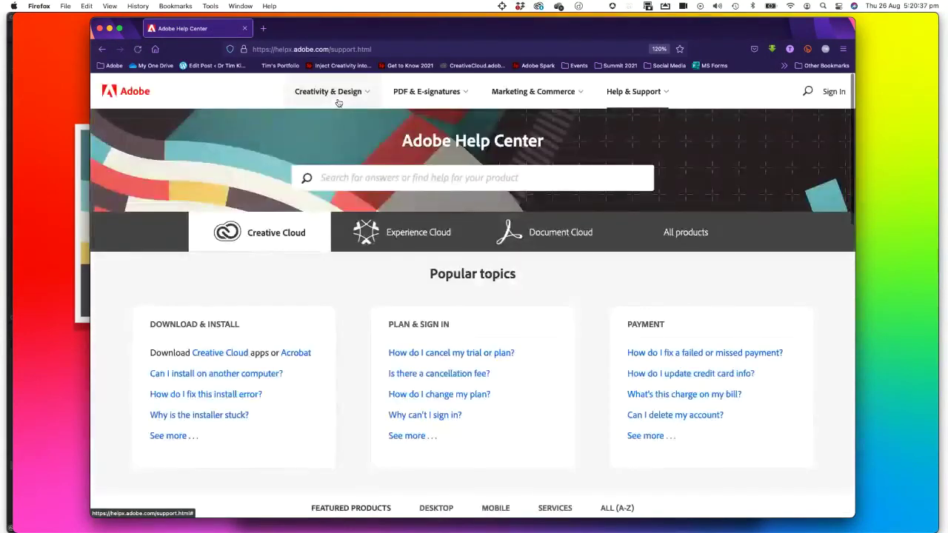
From the Help Center's featured products, open Adobe Premiere Pro's Learn & Support page and go to its Tutorials
scroll(379, 305, down, 5)
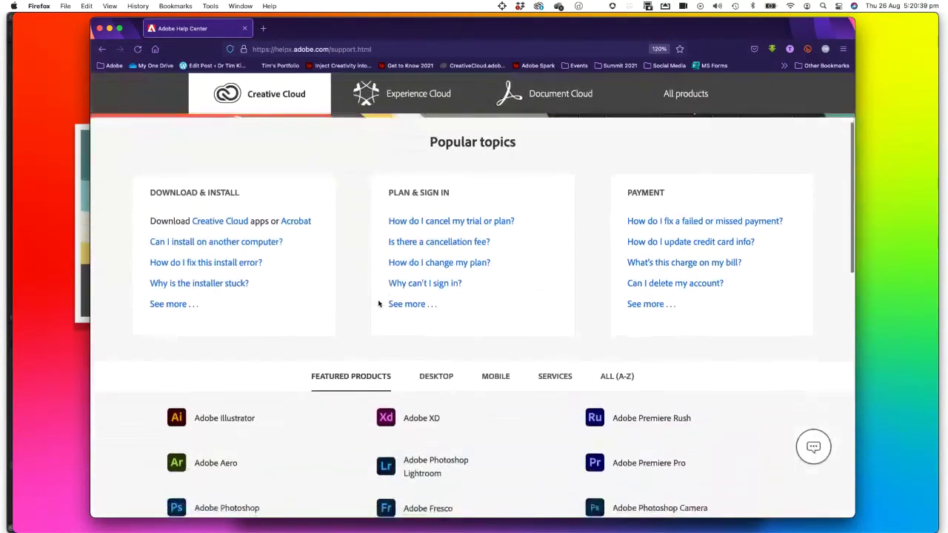
scroll(379, 306, down, 1)
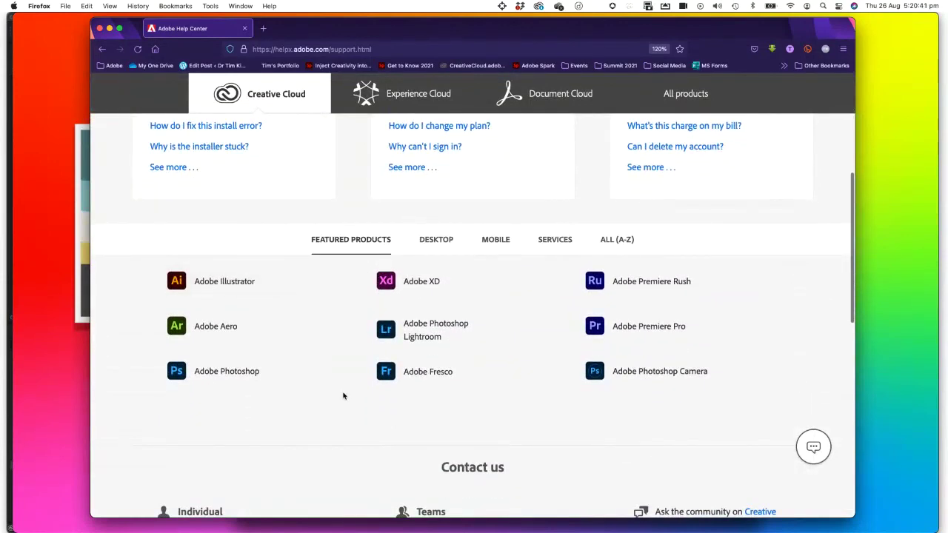
click(626, 282)
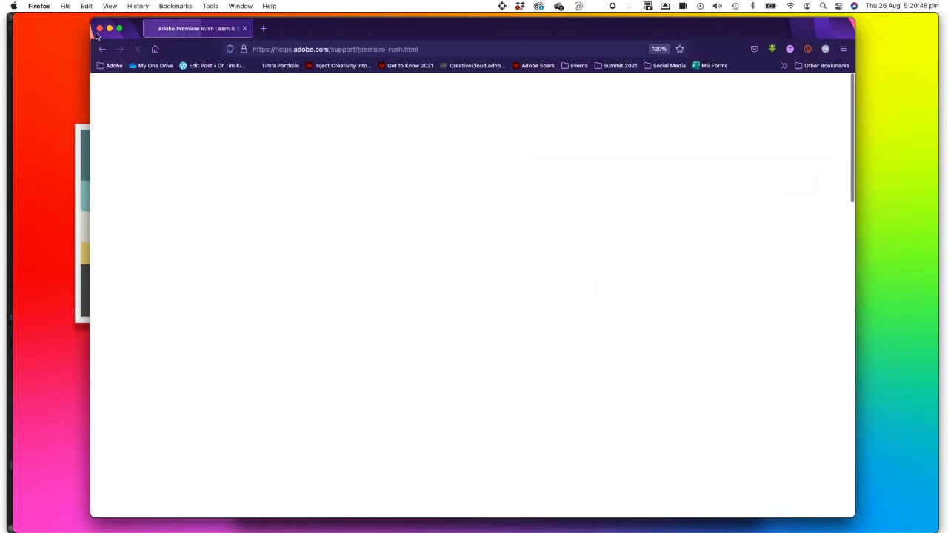
click(102, 50)
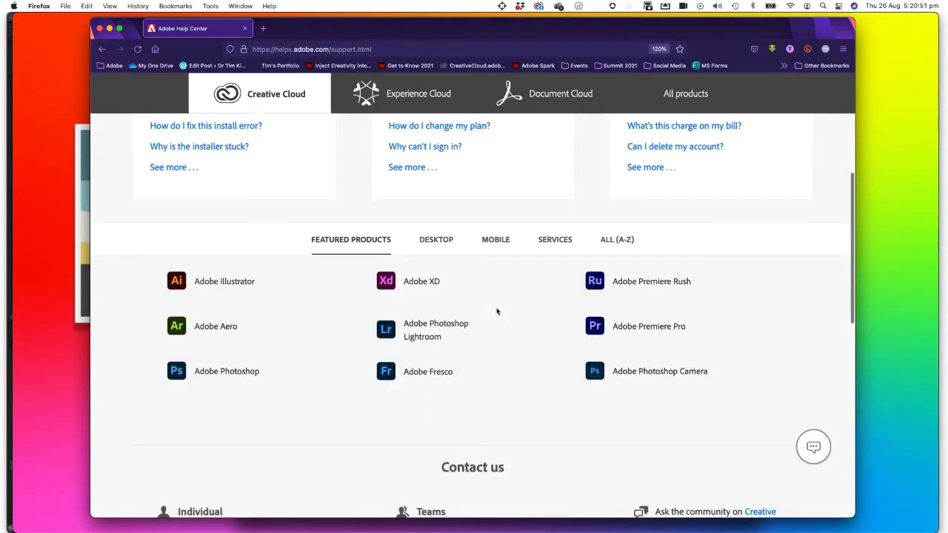
click(624, 330)
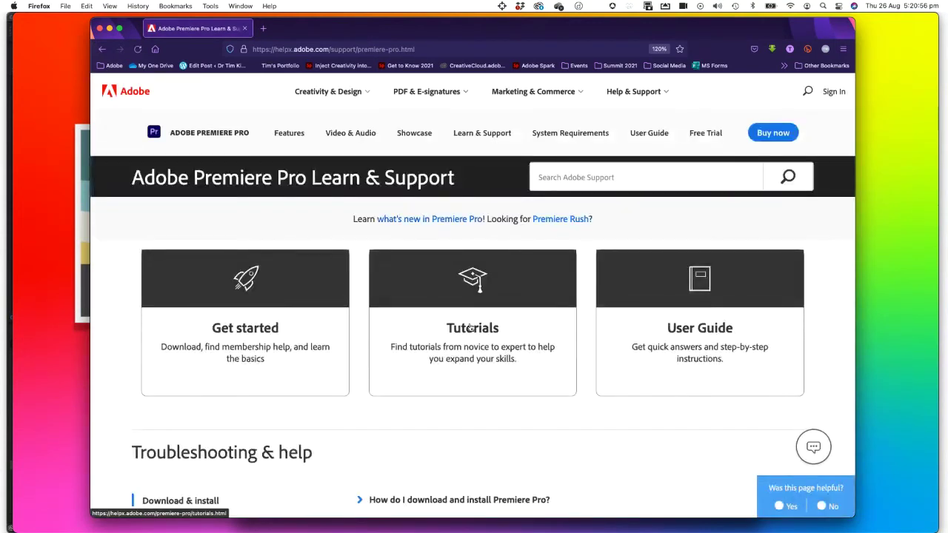
click(477, 326)
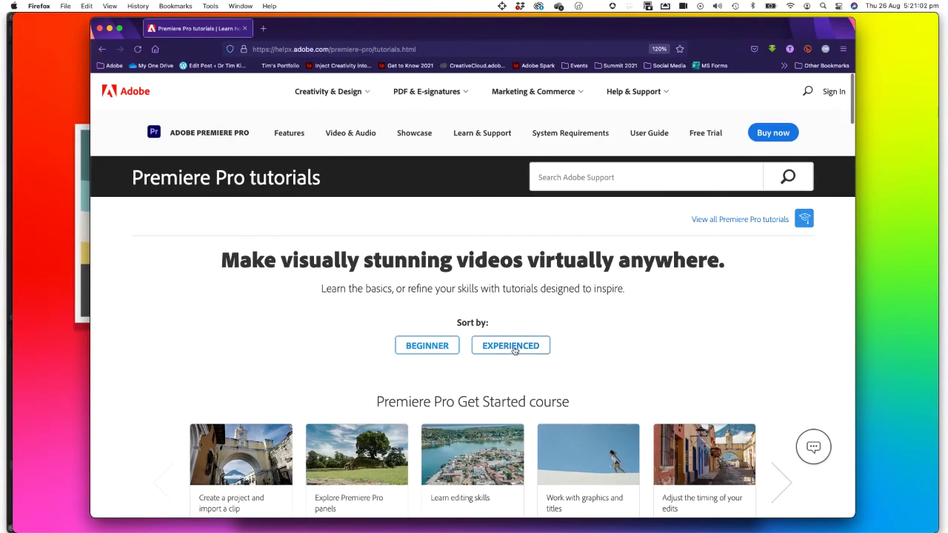
Browse the Beginner courses on the Premiere Pro tutorials page, and switch the sorting to Experienced to view those courses
scroll(515, 351, down, 4)
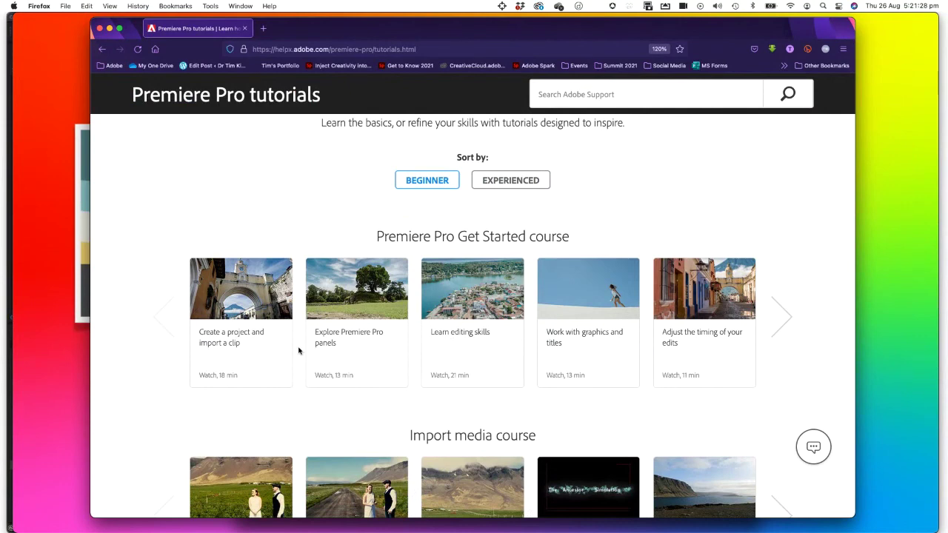
scroll(434, 373, down, 3)
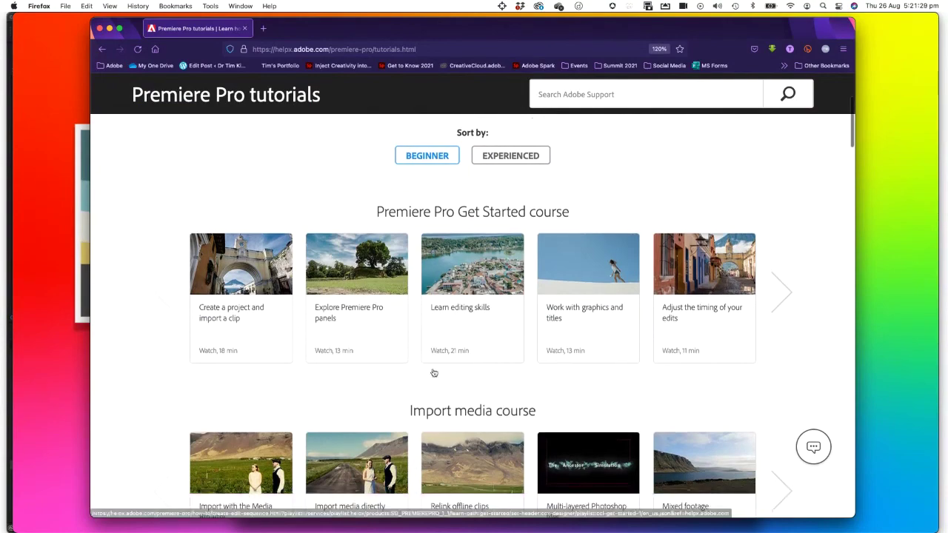
scroll(434, 372, down, 2)
scroll(434, 373, up, 5)
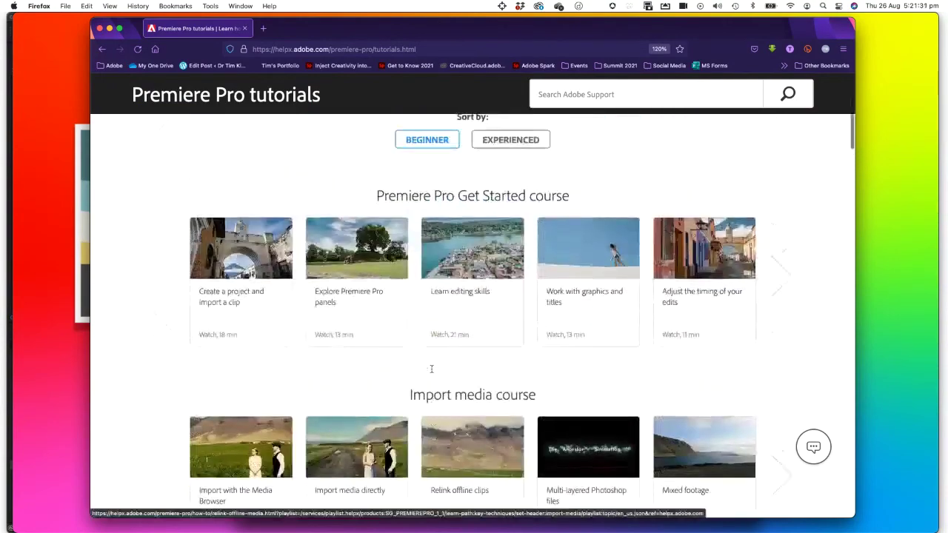
click(503, 196)
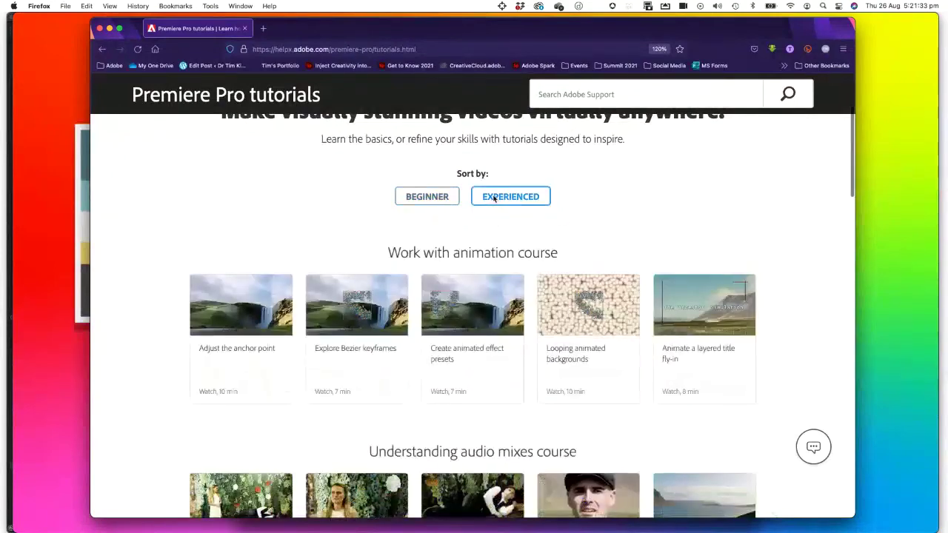
scroll(541, 240, up, 2)
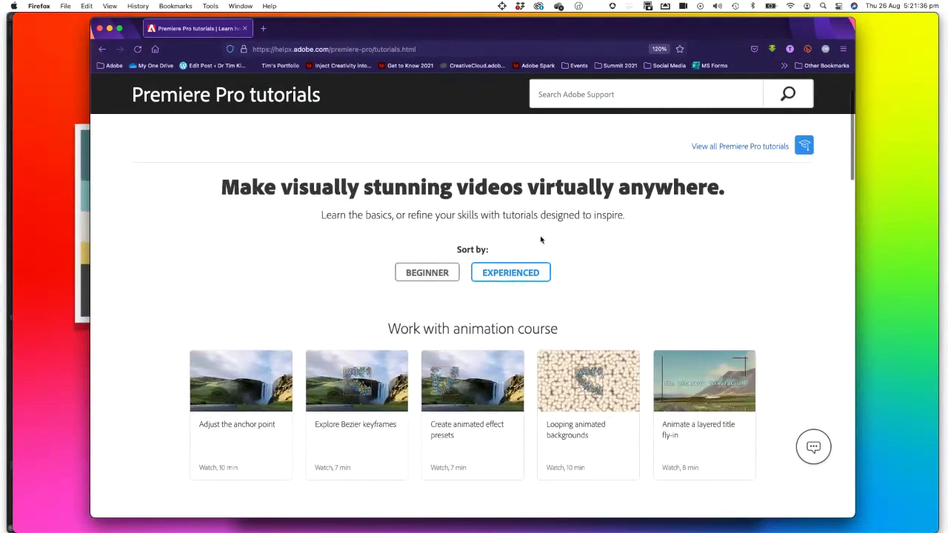
scroll(540, 239, up, 2)
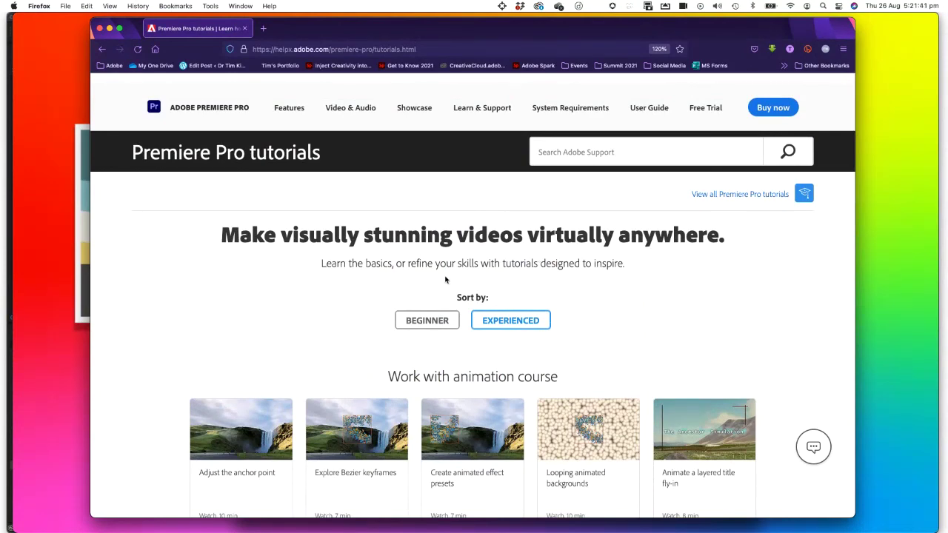
scroll(444, 273, up, 1)
Return to the Keynote presentation and advance past the Resources video slide to the helpx.adobe.com slide
click(50, 200)
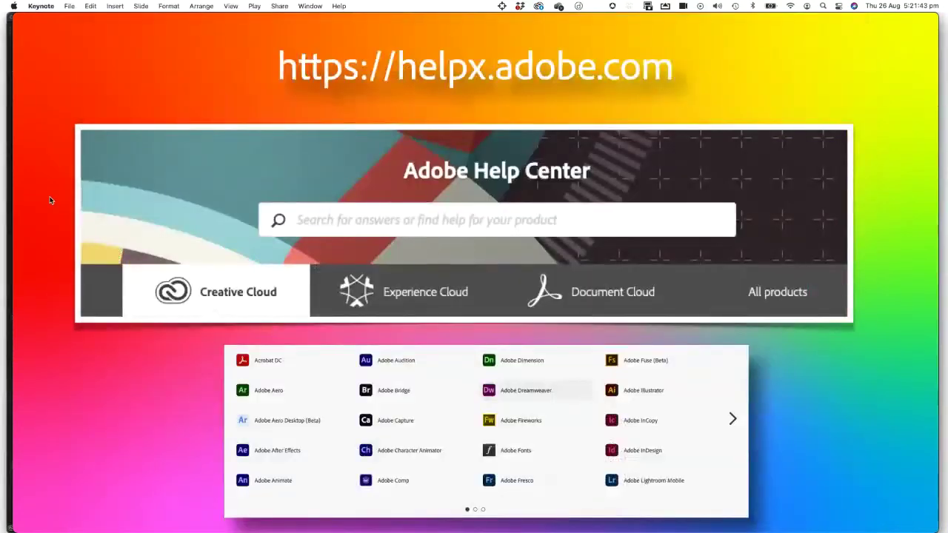
click(806, 360)
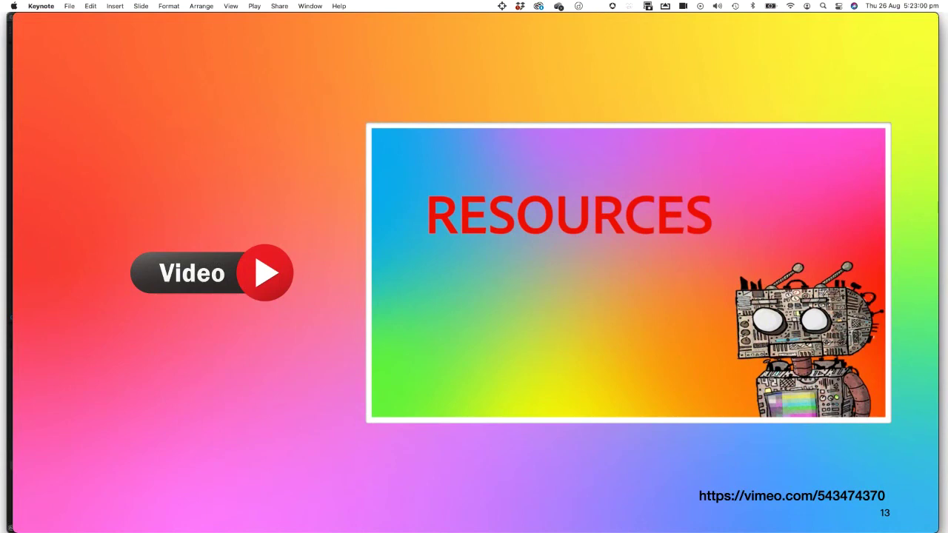
click(520, 291)
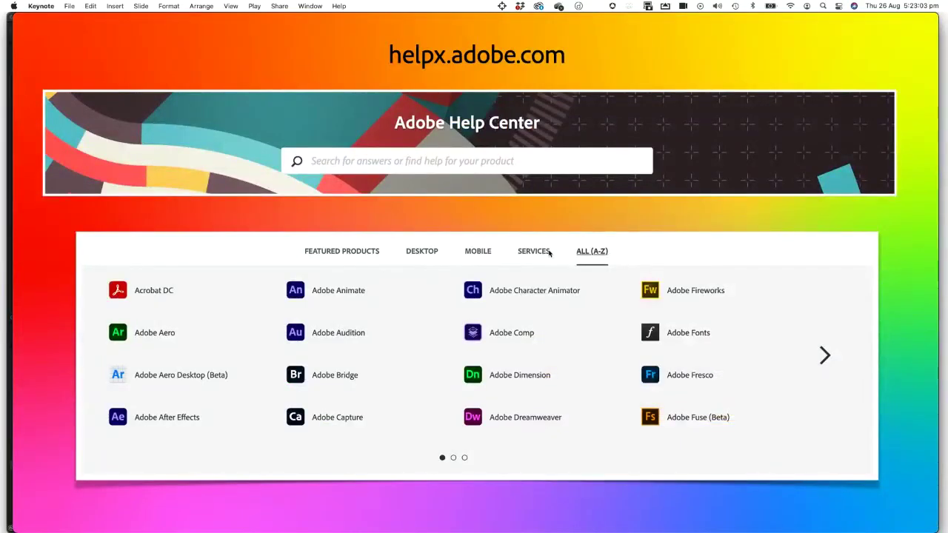
Go back to the Resources video slide in the presentation and switch to Finder
key(Left)
key(super+Tab)
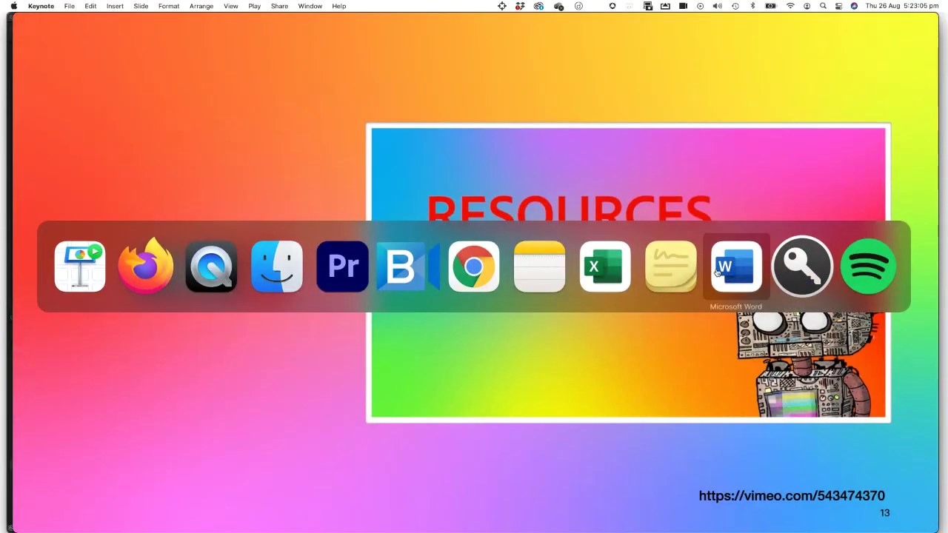
click(277, 266)
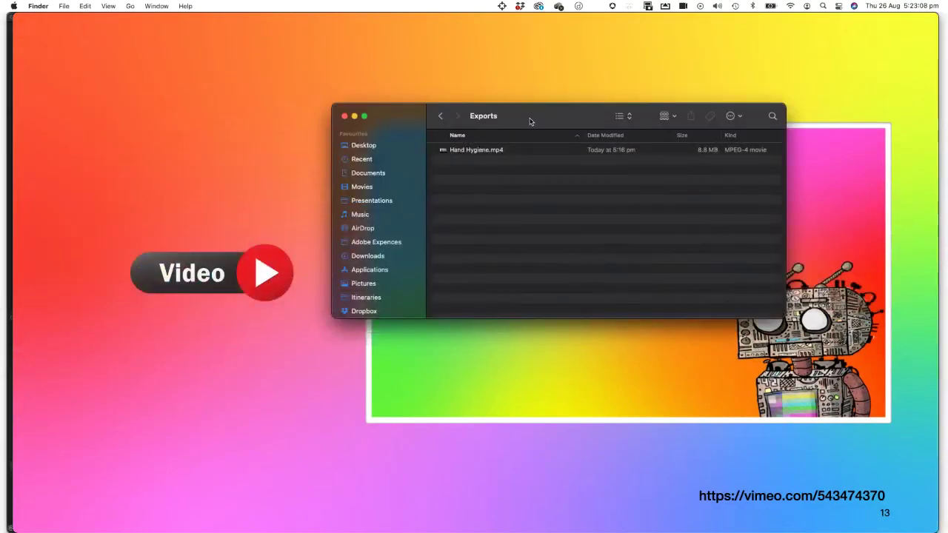
Bring up the Resources video in QuickTime Player, reposition its window, and play it in full screen from the start
key(super+Tab)
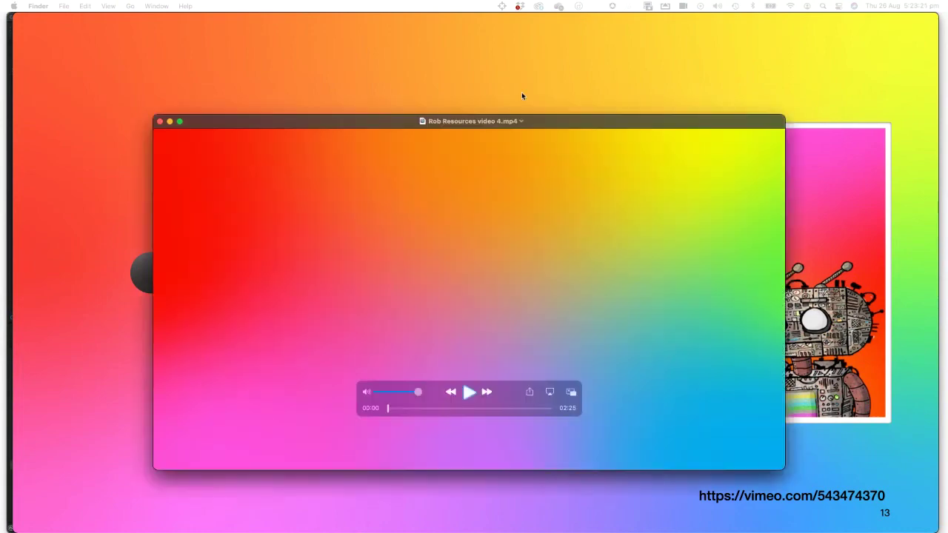
drag(521, 91, 446, 31)
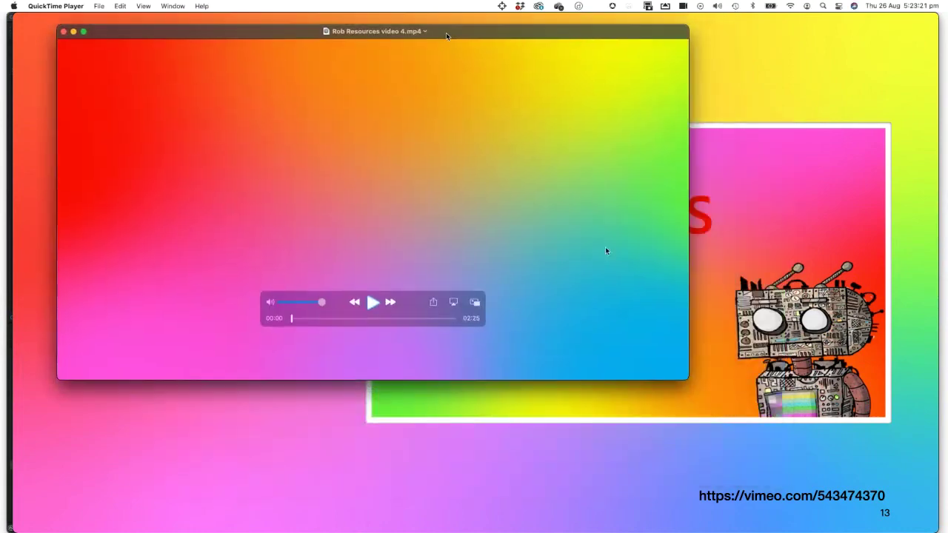
double_click(607, 248)
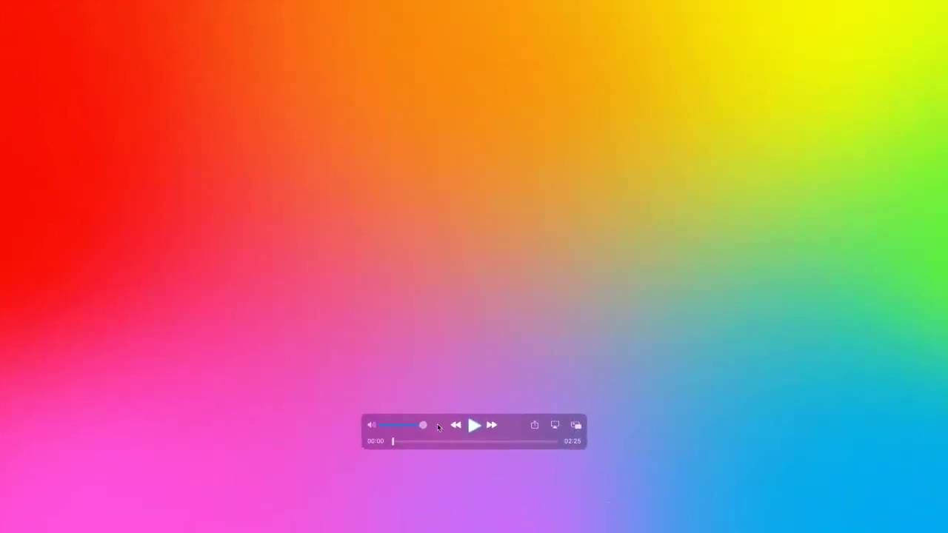
click(473, 425)
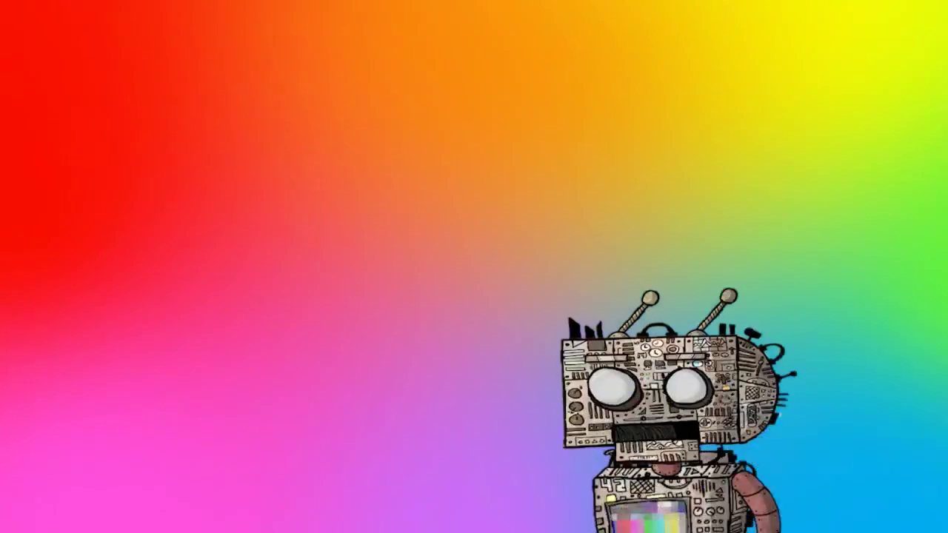